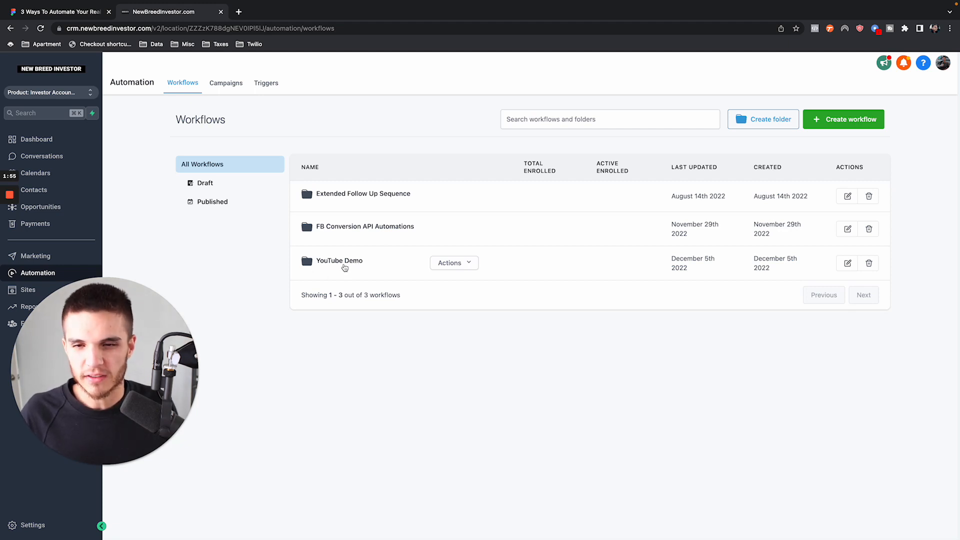
- Open the Automation #1 workflow from the YouTube Demo folder
{"action": "left_click", "coordinate": [344, 268]}
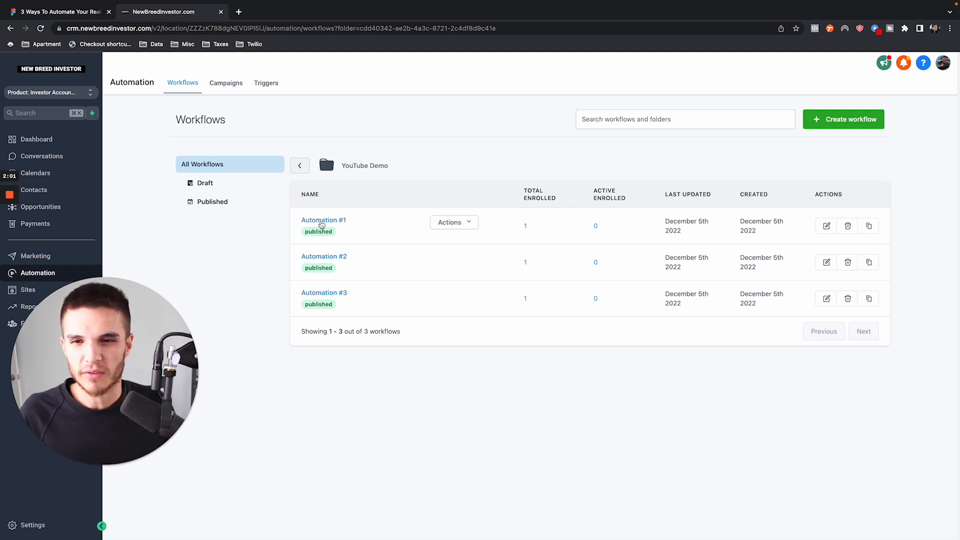
{"action": "left_click", "coordinate": [320, 221]}
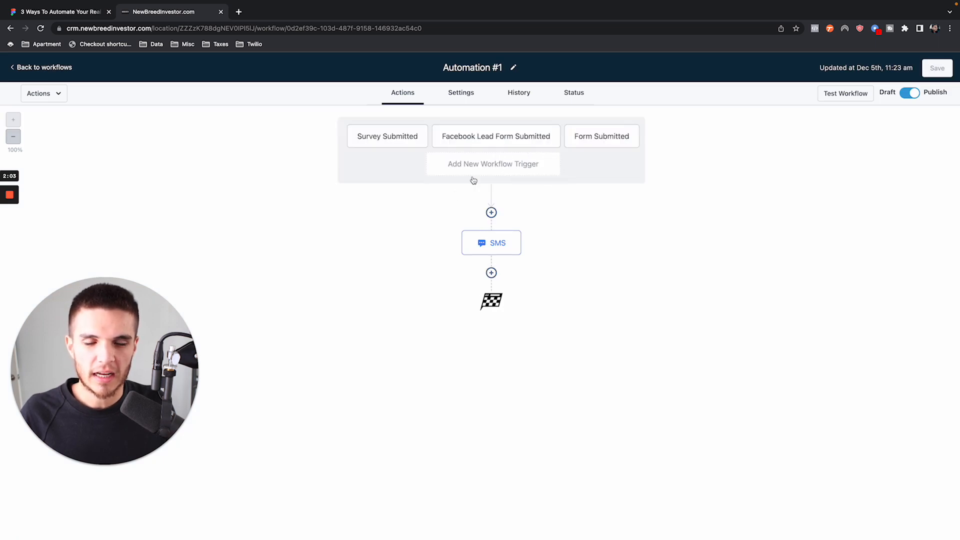
- Switch to the Figma board to review the outline's bullet about the auto SMS for new leads, and return to the workflow
{"action": "left_click", "coordinate": [93, 14]}
{"action": "left_click_drag", "start_coordinate": [135, 150], "coordinate": [637, 149]}
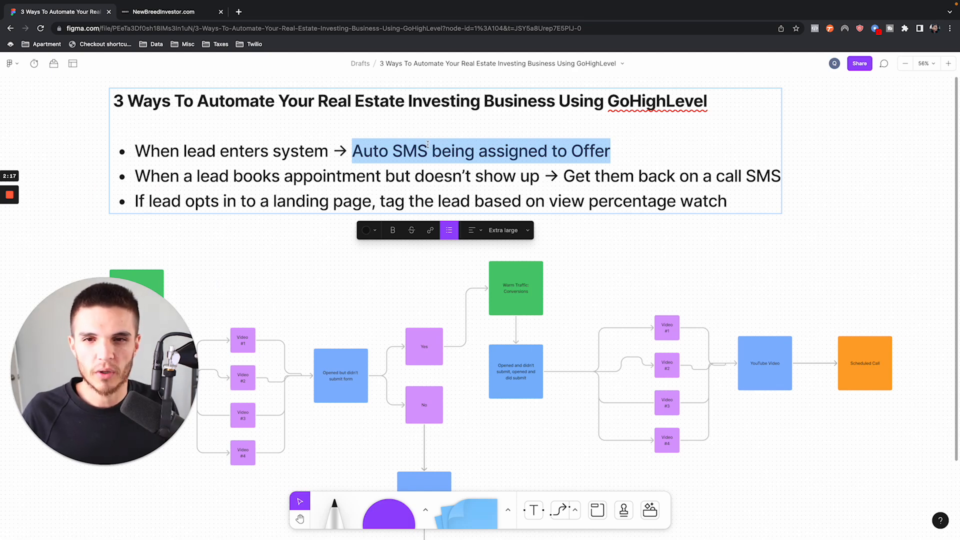
{"action": "left_click", "coordinate": [194, 15]}
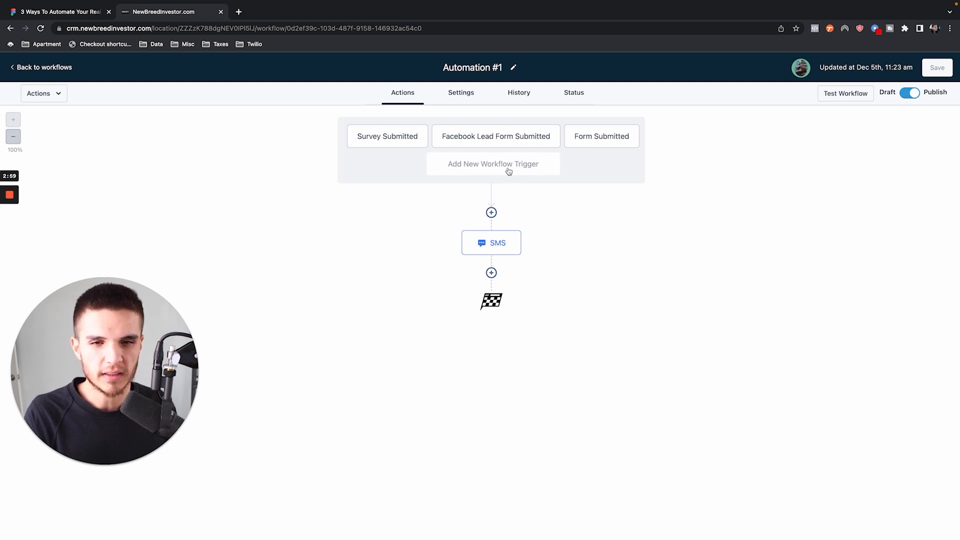
- Examine the settings of the Survey Submitted, Facebook Lead Form Submitted and Form Submitted triggers and the SMS action's message
{"action": "mouse_move", "coordinate": [507, 244]}
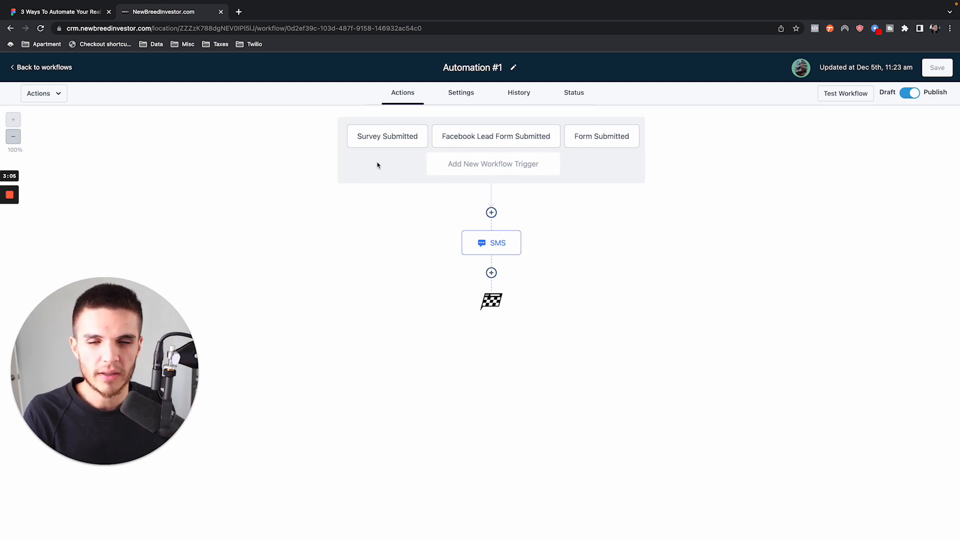
{"action": "left_click", "coordinate": [381, 138]}
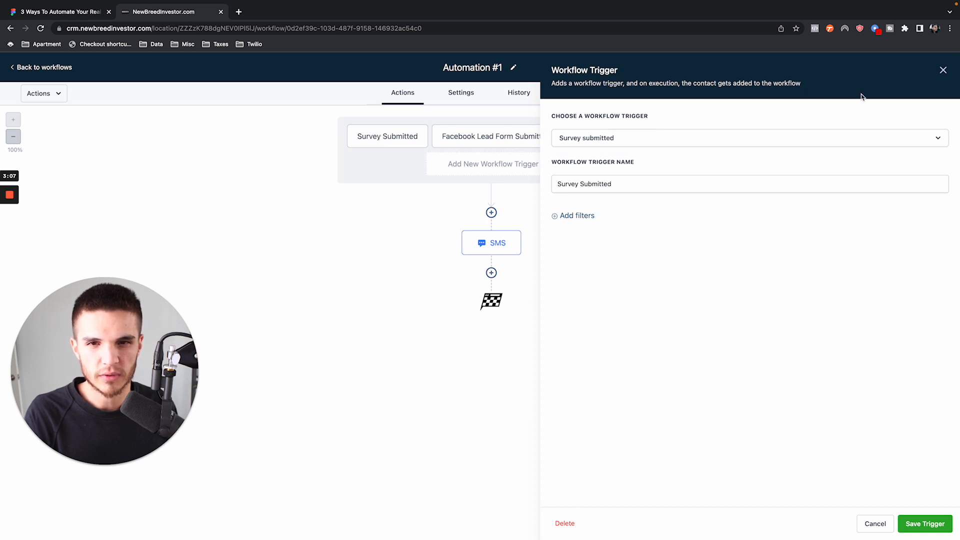
{"action": "left_click", "coordinate": [943, 71]}
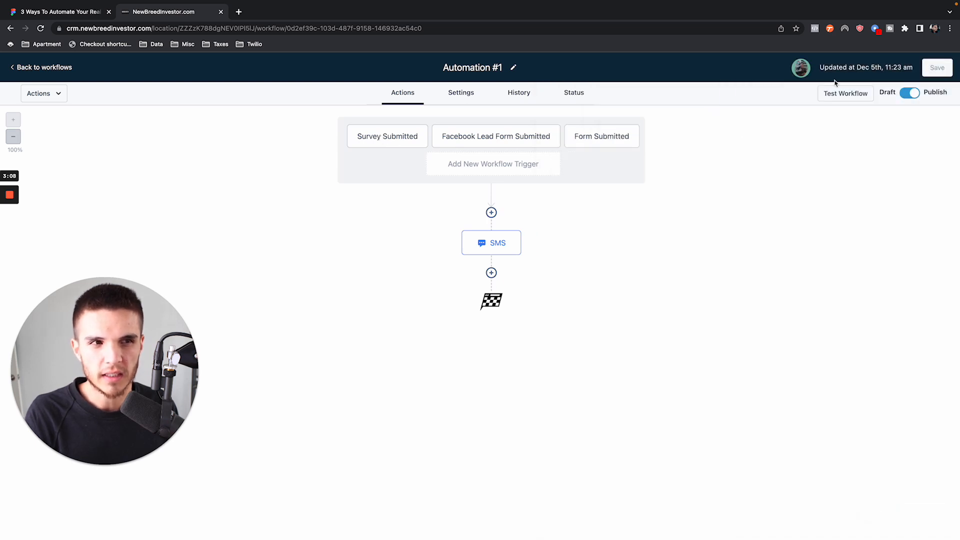
{"action": "left_click", "coordinate": [385, 142]}
{"action": "left_click", "coordinate": [498, 139]}
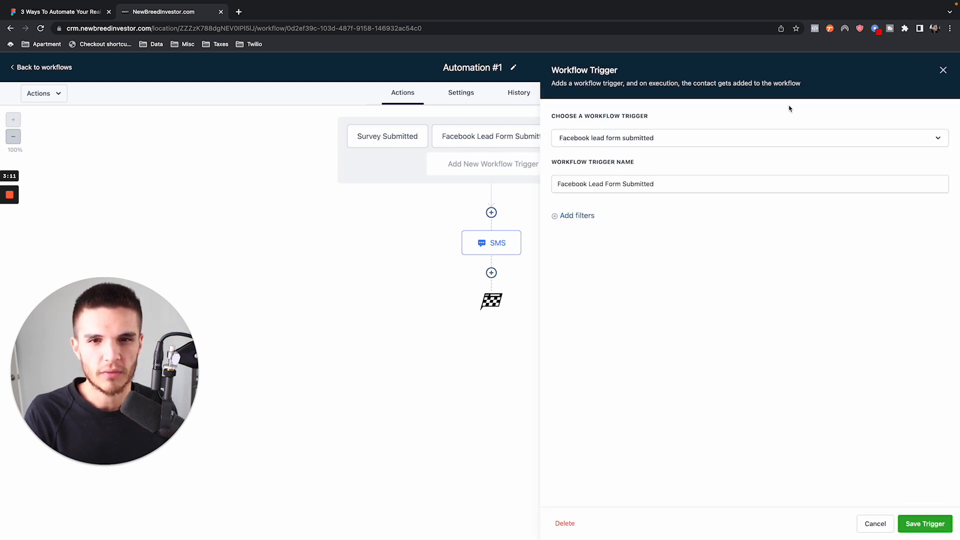
{"action": "left_click", "coordinate": [943, 70]}
{"action": "left_click", "coordinate": [591, 136]}
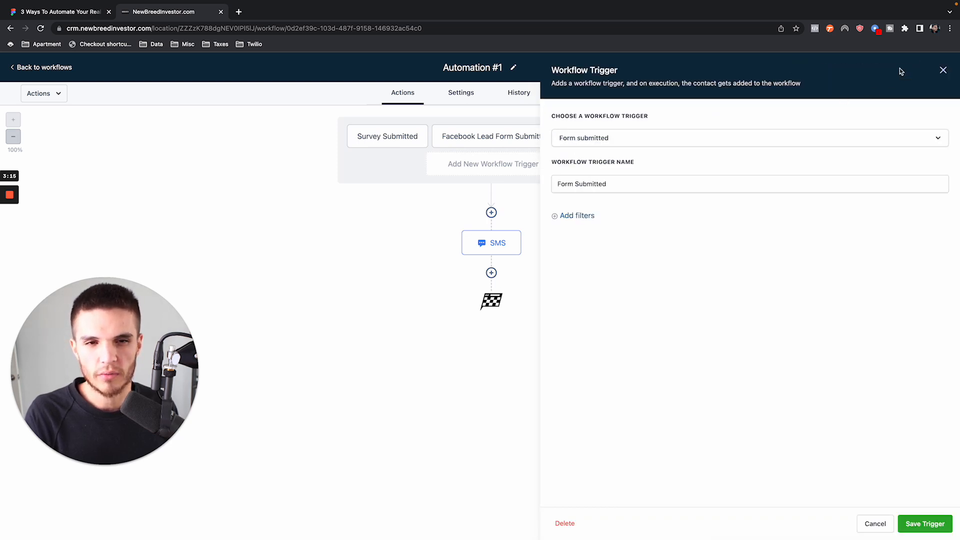
{"action": "left_click", "coordinate": [942, 70]}
{"action": "left_click", "coordinate": [488, 248]}
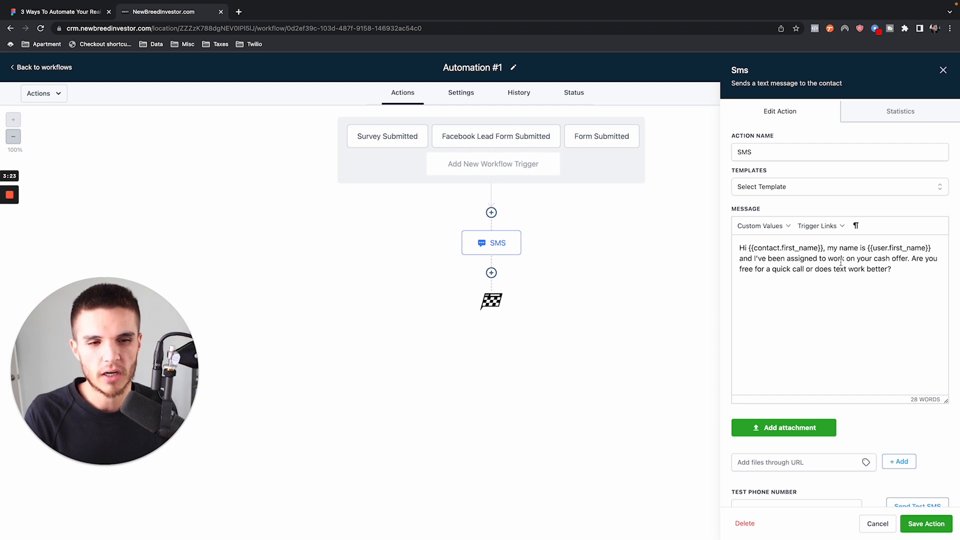
{"action": "left_click", "coordinate": [944, 70]}
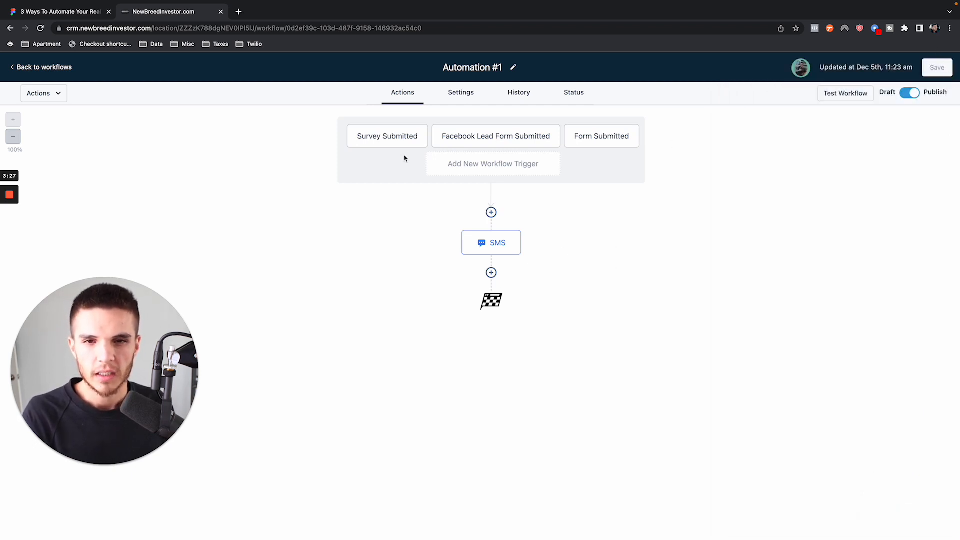
- Delete the Survey Submitted, Facebook Lead Form Submitted and Form Submitted triggers from the workflow
{"action": "left_click", "coordinate": [420, 134]}
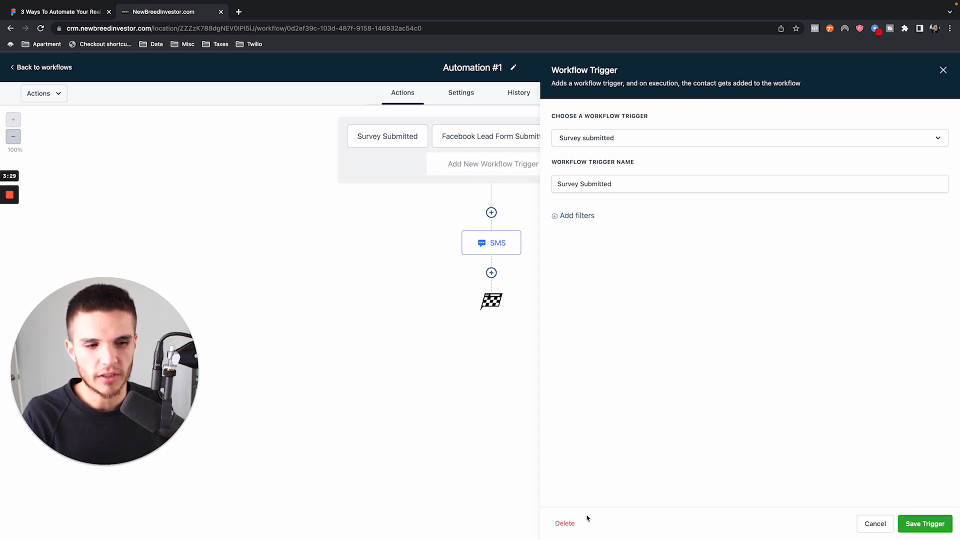
{"action": "left_click", "coordinate": [574, 523]}
{"action": "left_click", "coordinate": [560, 332]}
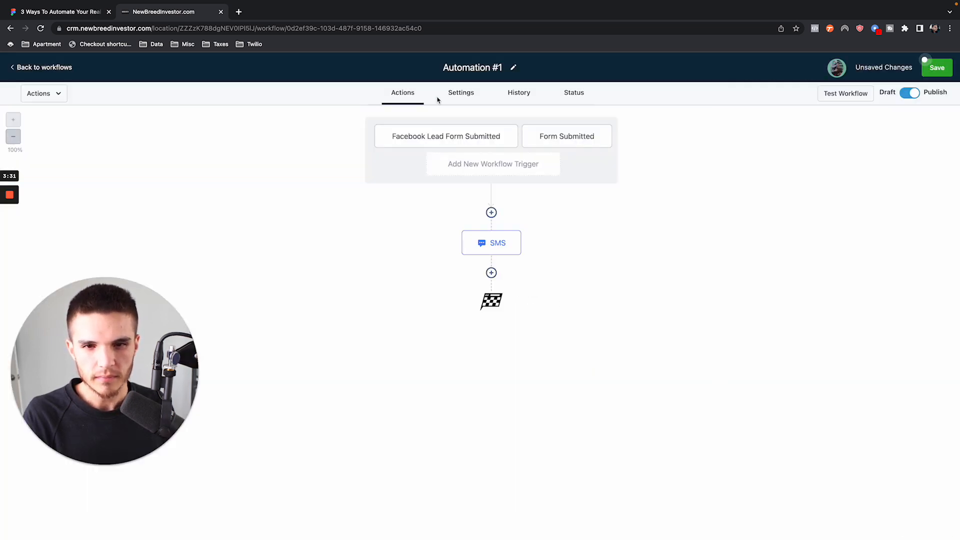
{"action": "left_click", "coordinate": [450, 134]}
{"action": "left_click", "coordinate": [564, 523]}
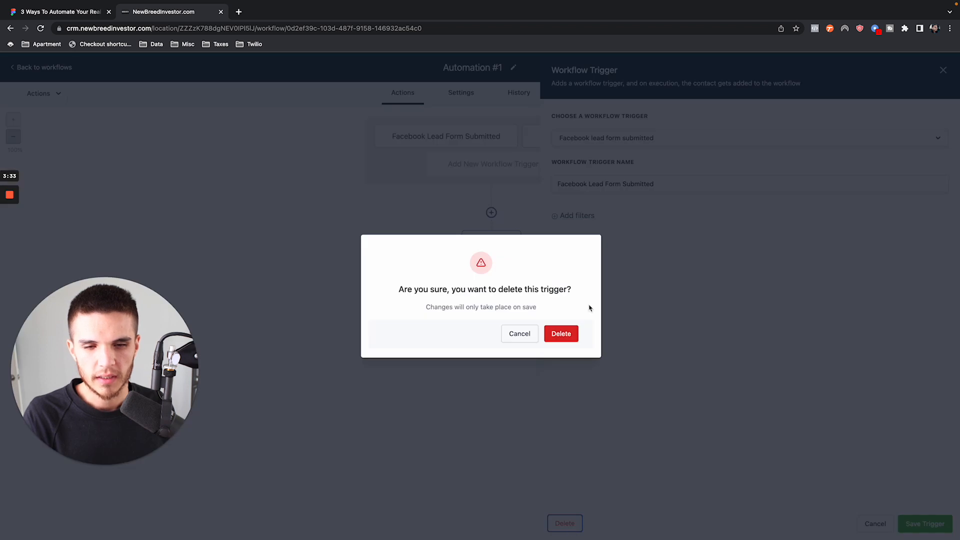
{"action": "left_click", "coordinate": [557, 342]}
{"action": "left_click", "coordinate": [488, 137]}
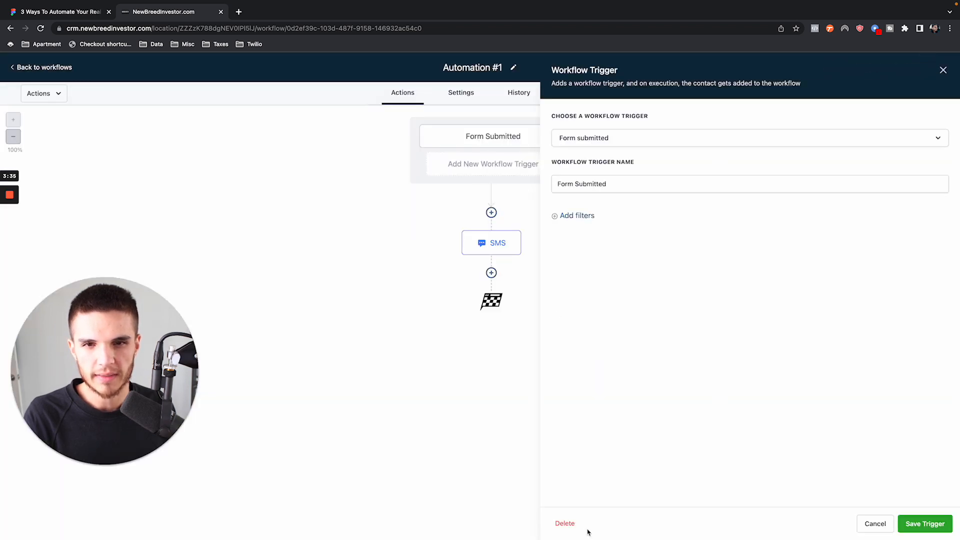
{"action": "left_click", "coordinate": [574, 524]}
{"action": "left_click", "coordinate": [560, 333]}
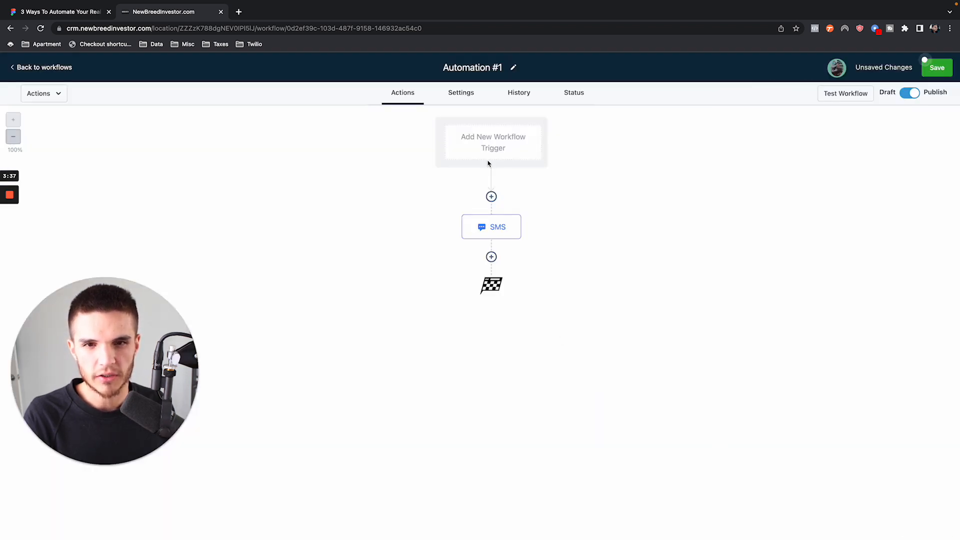
- Add a Facebook Lead Form Submitted trigger to the workflow and save it without filters
{"action": "left_click", "coordinate": [484, 144]}
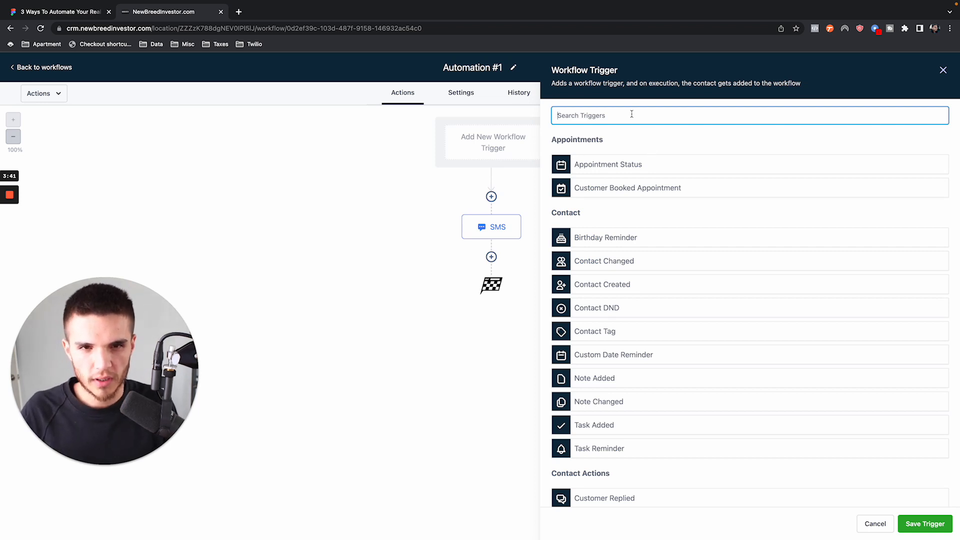
{"action": "type", "text": "face"}
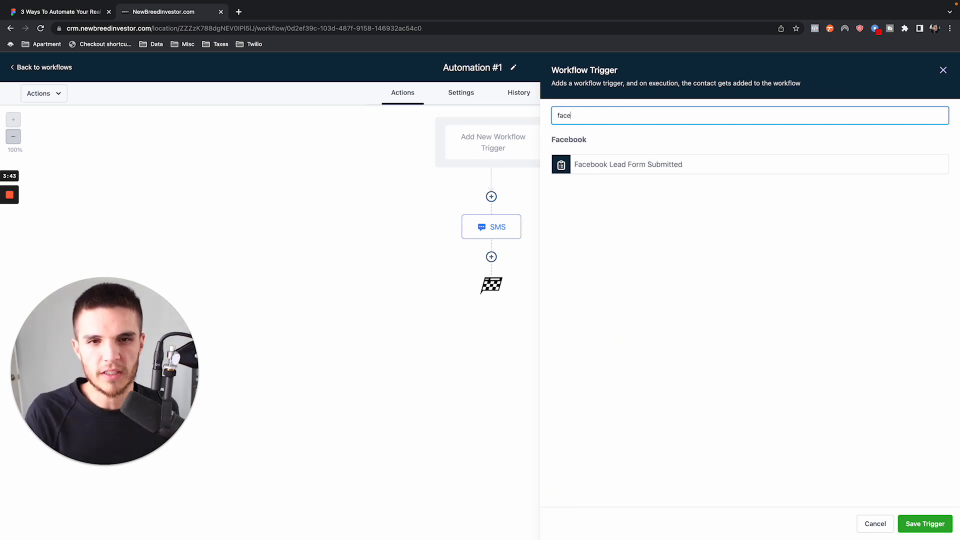
{"action": "left_click", "coordinate": [621, 172]}
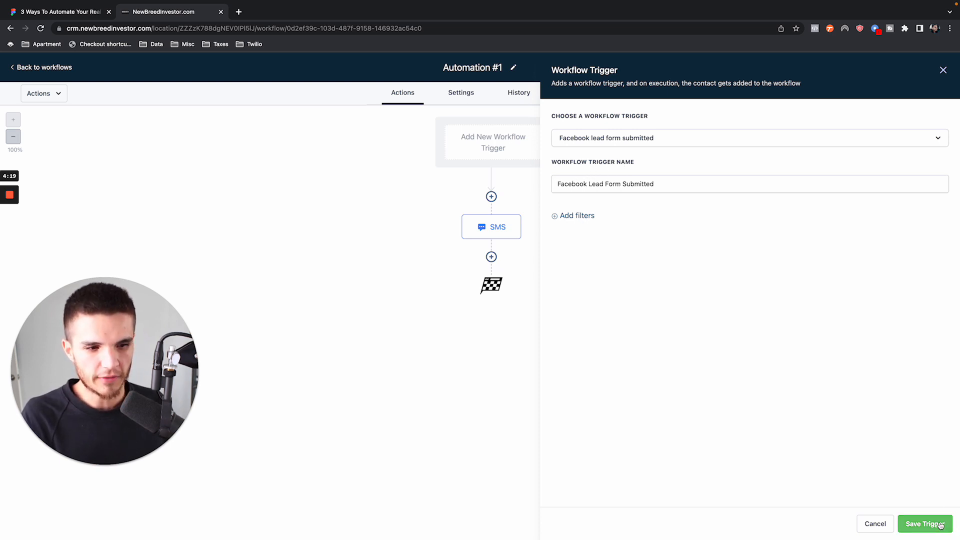
{"action": "left_click", "coordinate": [925, 523]}
{"action": "mouse_move", "coordinate": [514, 250]}
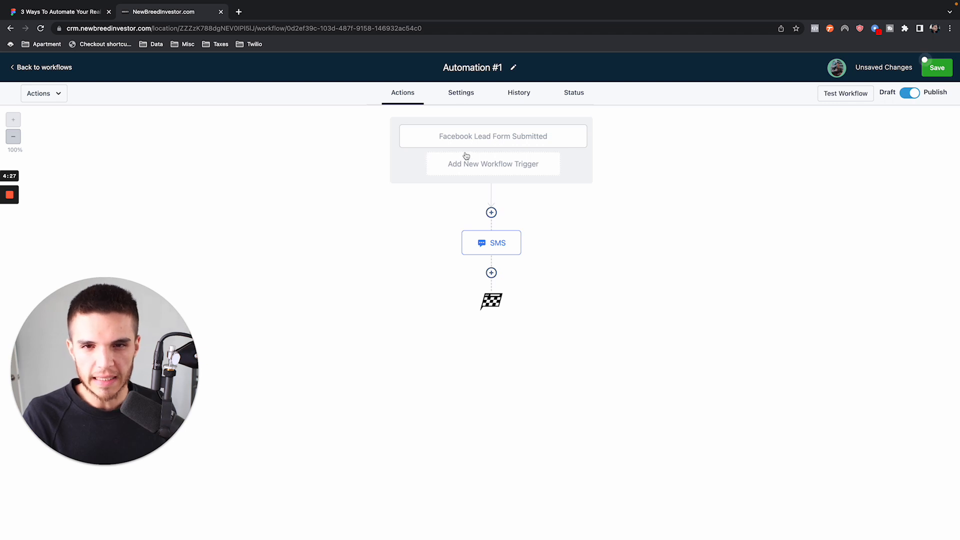
- Start a second workflow trigger of the type Survey Submitted, keeping its default name
{"action": "left_click", "coordinate": [471, 171]}
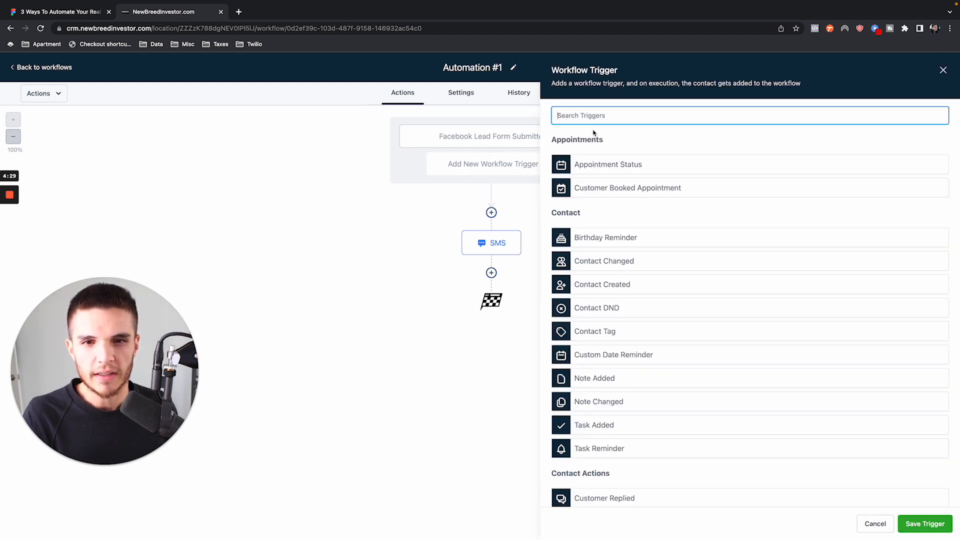
{"action": "type", "text": "surve"}
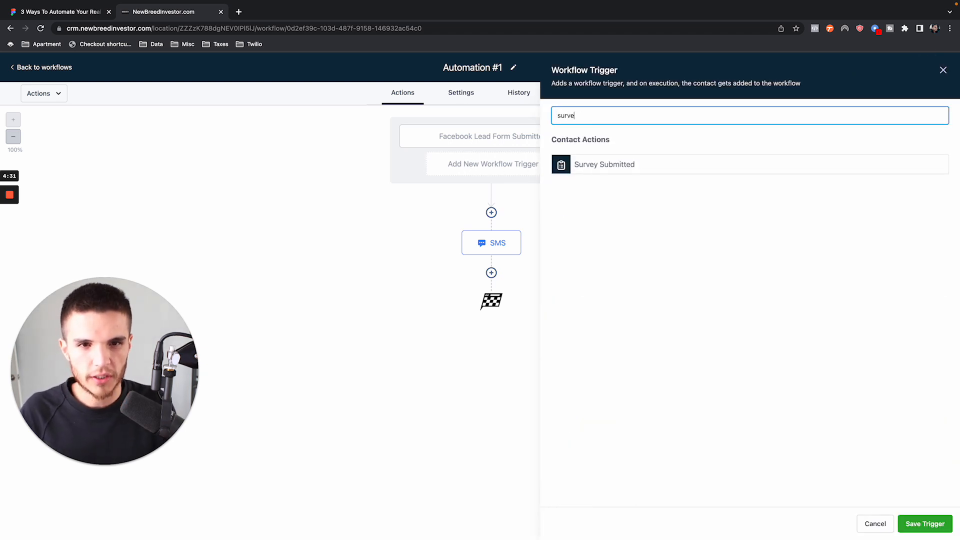
{"action": "left_click", "coordinate": [594, 165]}
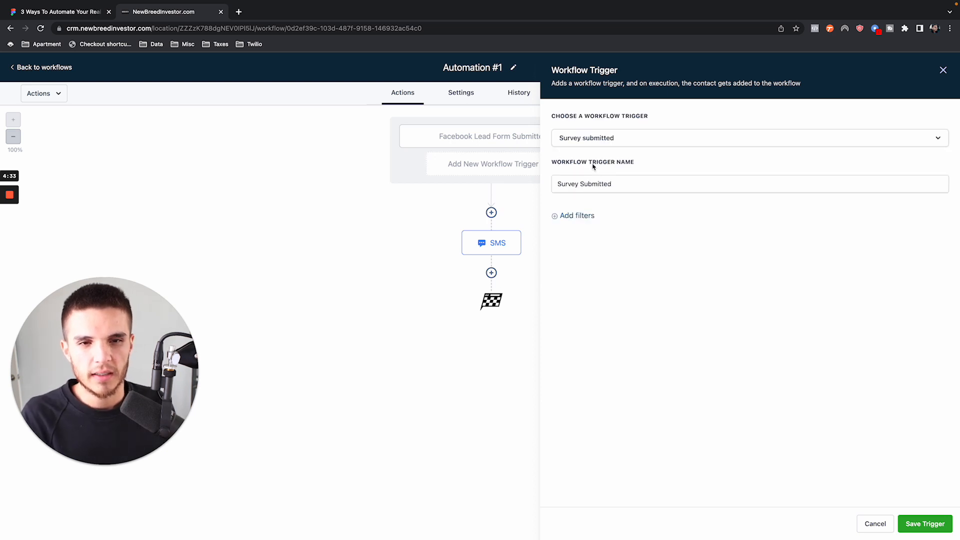
{"action": "left_click", "coordinate": [582, 145]}
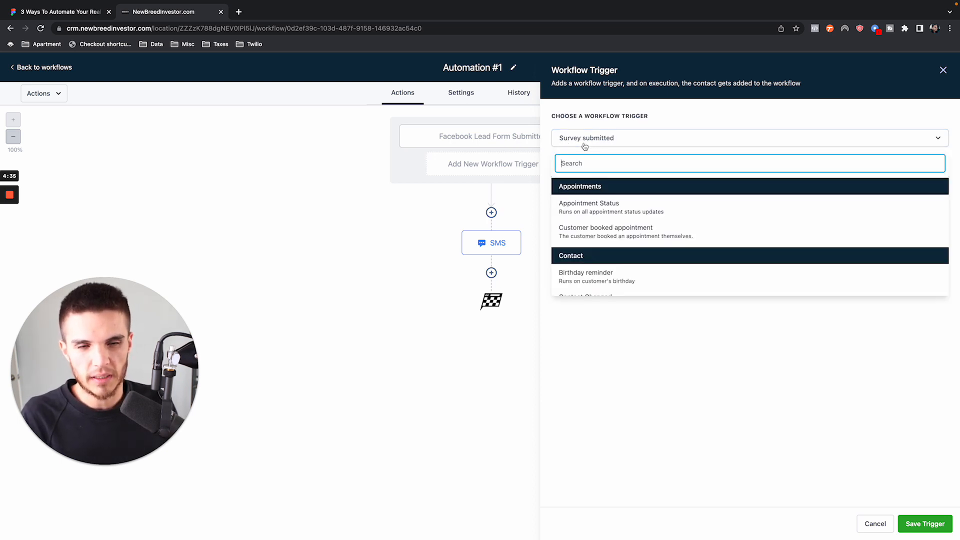
{"action": "left_click", "coordinate": [641, 128]}
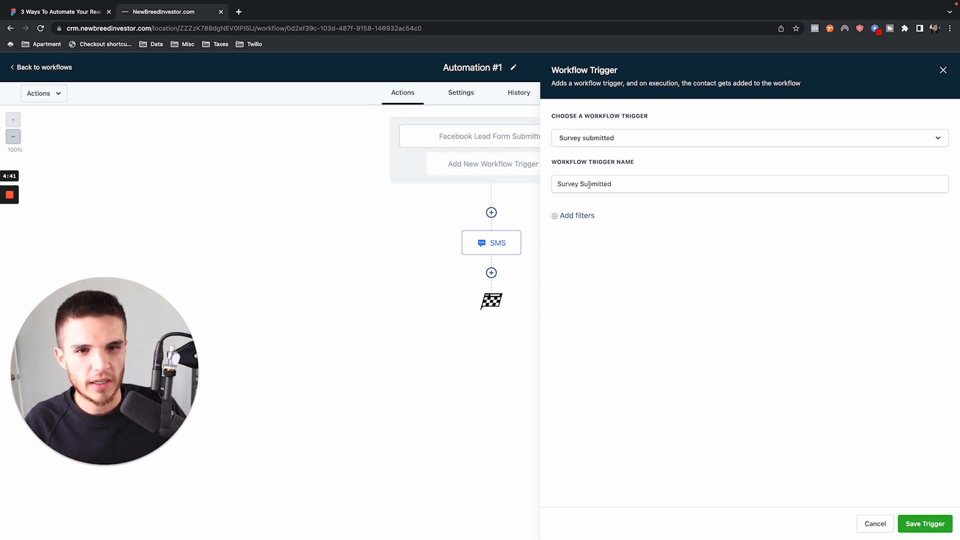
- Try adding a "Survey is" filter to the Survey Submitted trigger and remove it again
{"action": "left_click", "coordinate": [574, 214]}
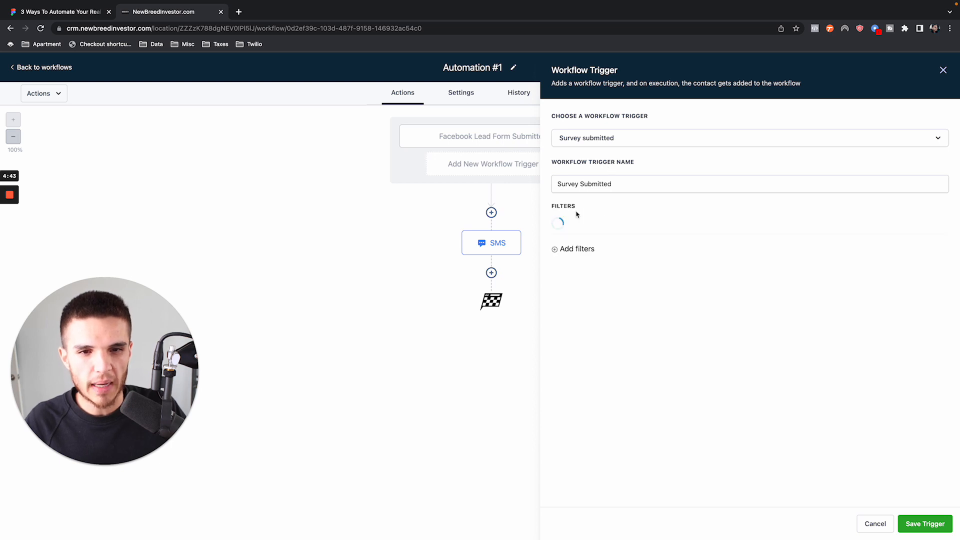
{"action": "left_click", "coordinate": [629, 227]}
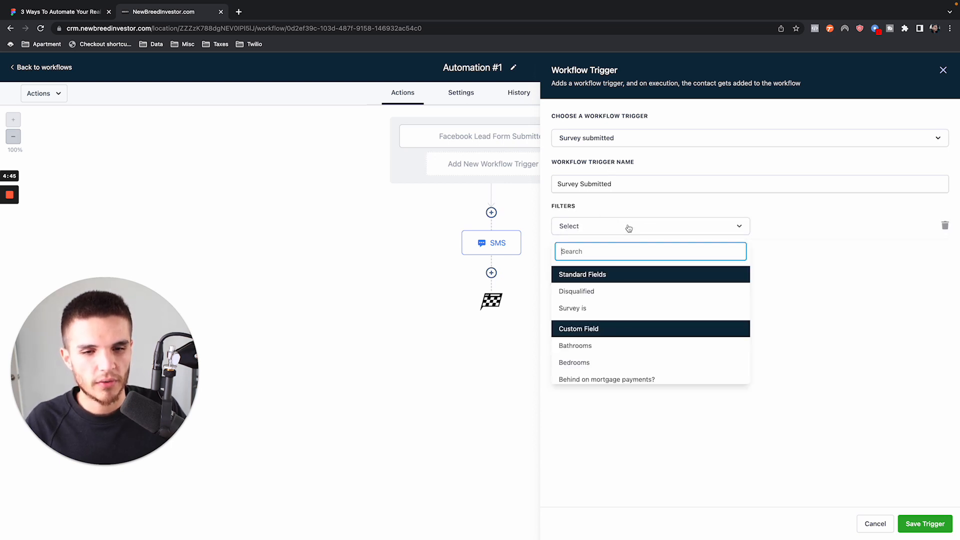
{"action": "left_click", "coordinate": [583, 308]}
{"action": "left_click", "coordinate": [787, 227]}
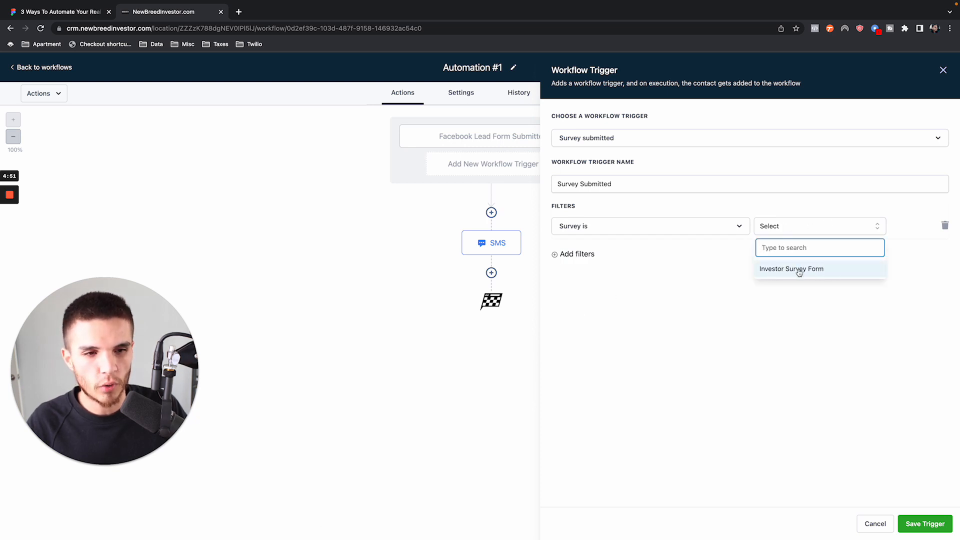
{"action": "left_click", "coordinate": [724, 265]}
{"action": "left_click", "coordinate": [945, 226]}
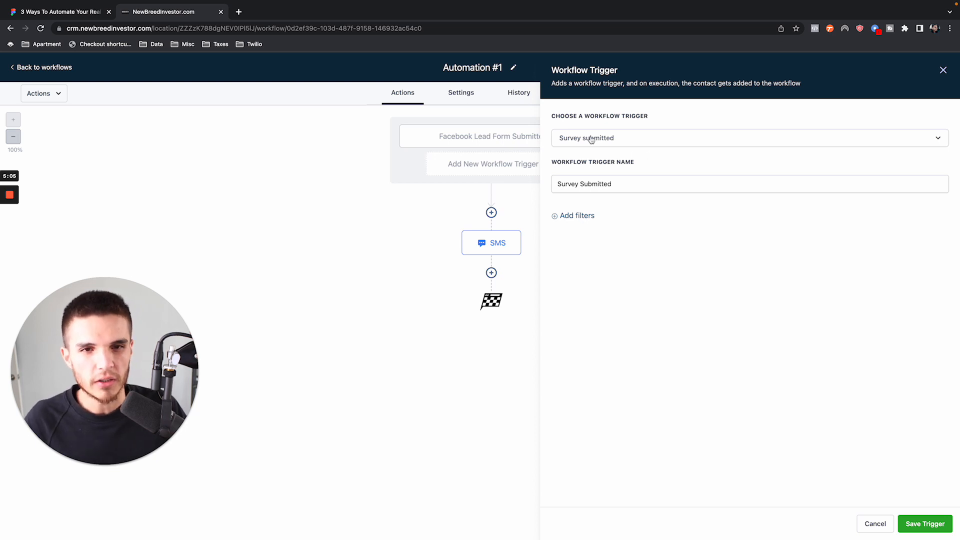
{"action": "left_click", "coordinate": [574, 217]}
{"action": "left_click", "coordinate": [598, 228]}
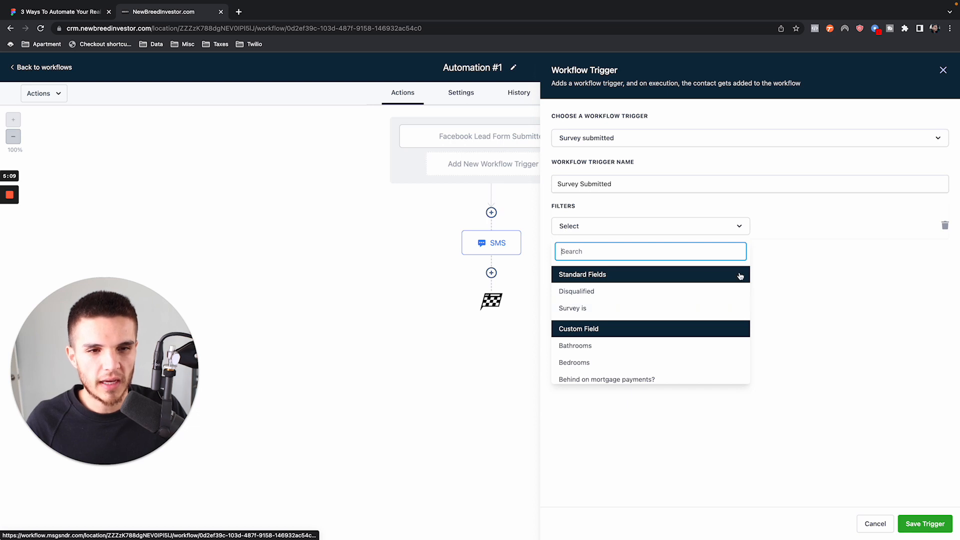
{"action": "left_click", "coordinate": [714, 308]}
{"action": "left_click", "coordinate": [807, 228]}
{"action": "left_click", "coordinate": [843, 210]}
{"action": "left_click", "coordinate": [944, 226]}
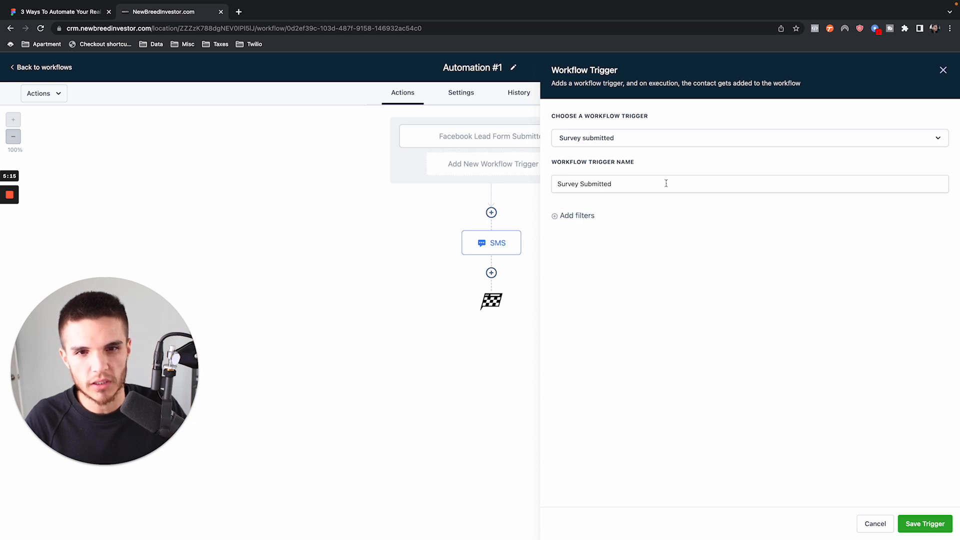
- Save the Survey Submitted trigger without any filters
{"action": "left_click", "coordinate": [935, 523]}
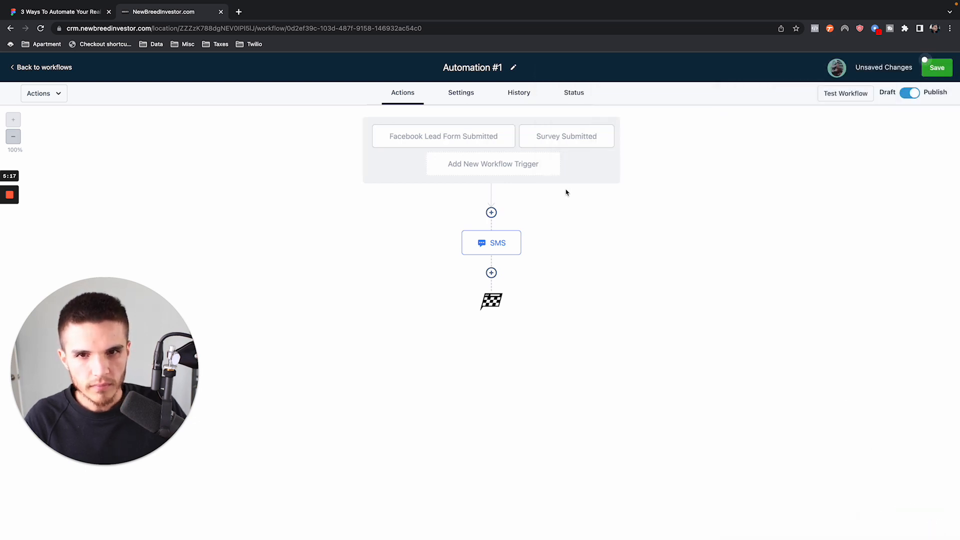
- Check the settings of the workflow's Facebook Lead Form Submitted and Survey Submitted triggers
{"action": "left_click", "coordinate": [401, 138]}
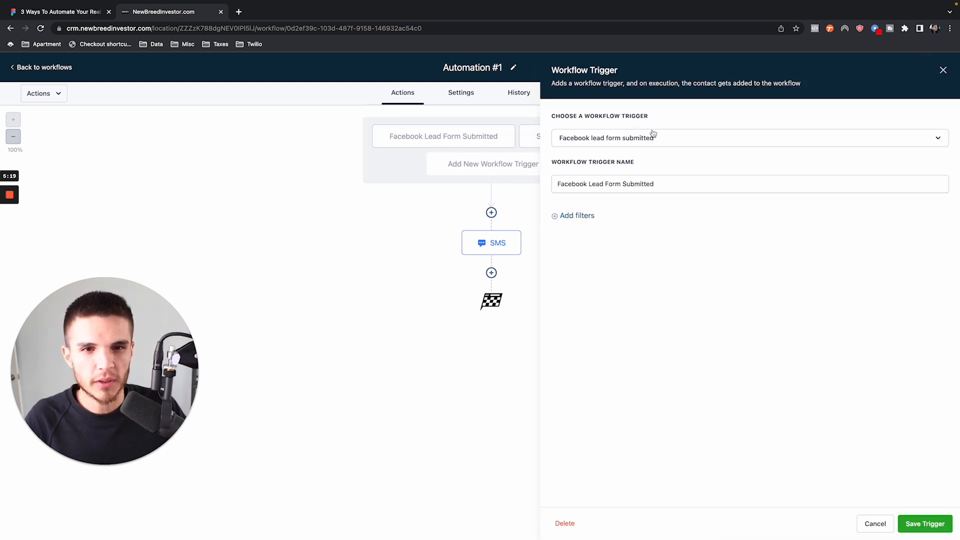
{"action": "left_click", "coordinate": [486, 243]}
{"action": "left_click", "coordinate": [943, 70]}
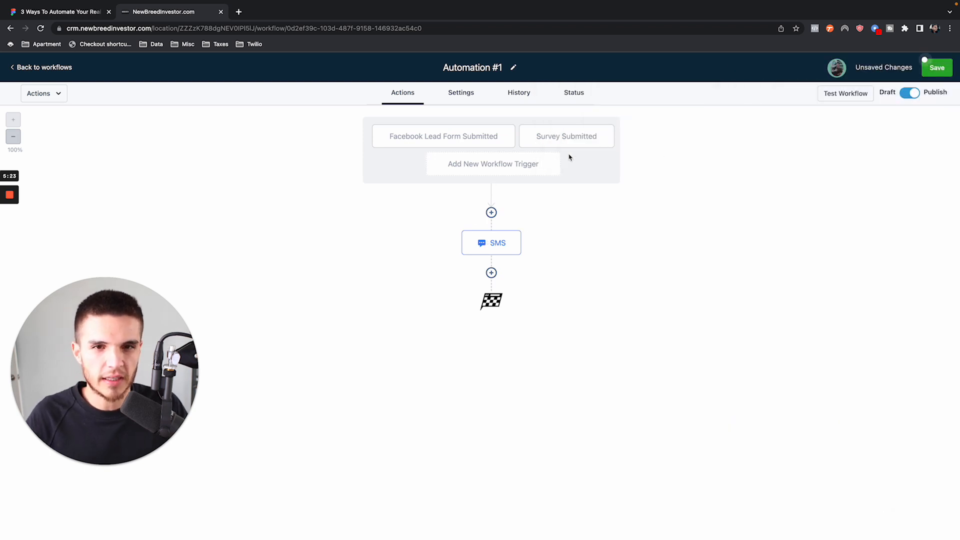
{"action": "left_click", "coordinate": [547, 137]}
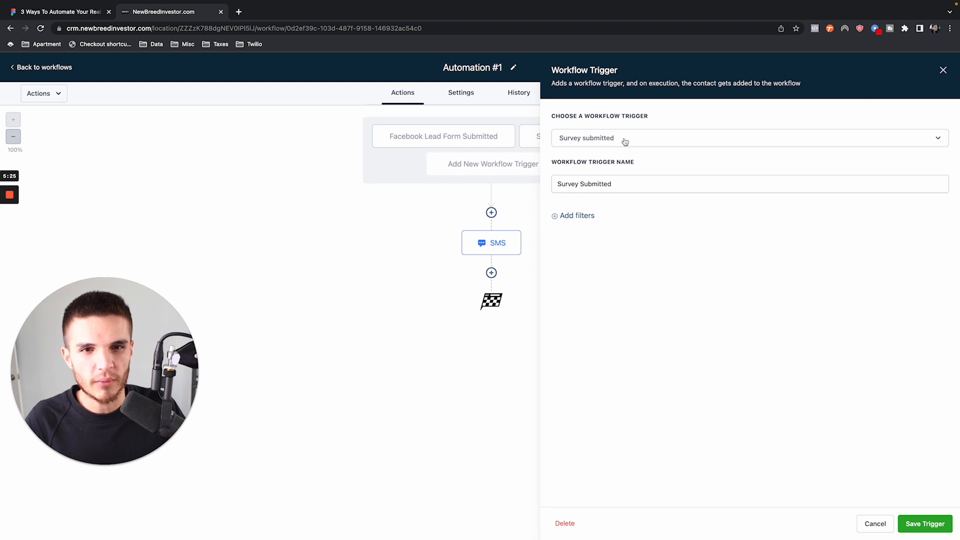
- Start a third workflow trigger of the type Form Submitted, keeping its default name
{"action": "left_click", "coordinate": [942, 70]}
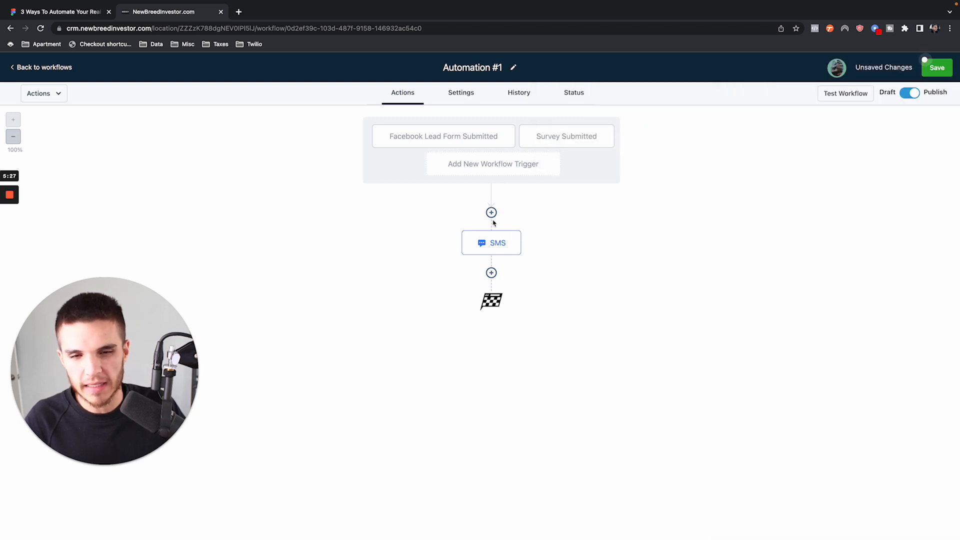
{"action": "left_click", "coordinate": [454, 166]}
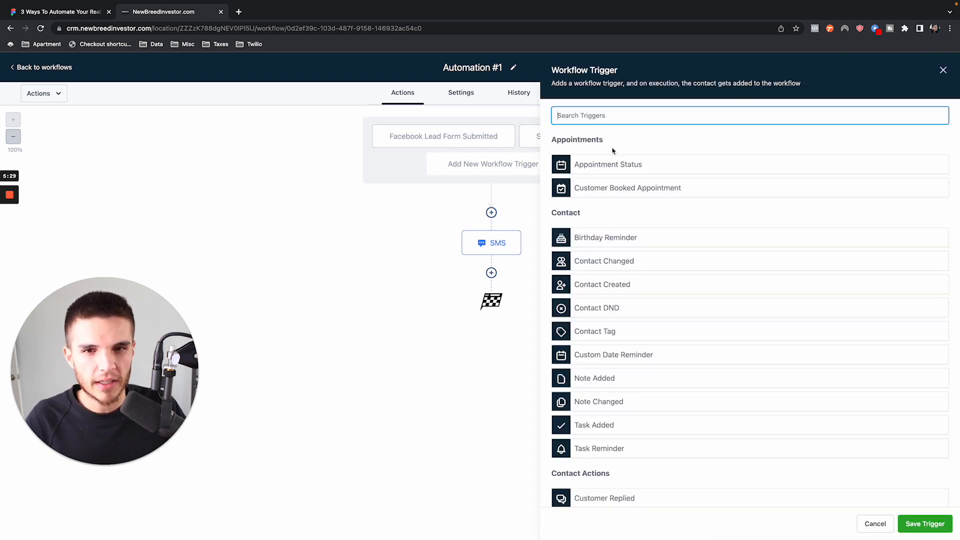
{"action": "type", "text": "form"}
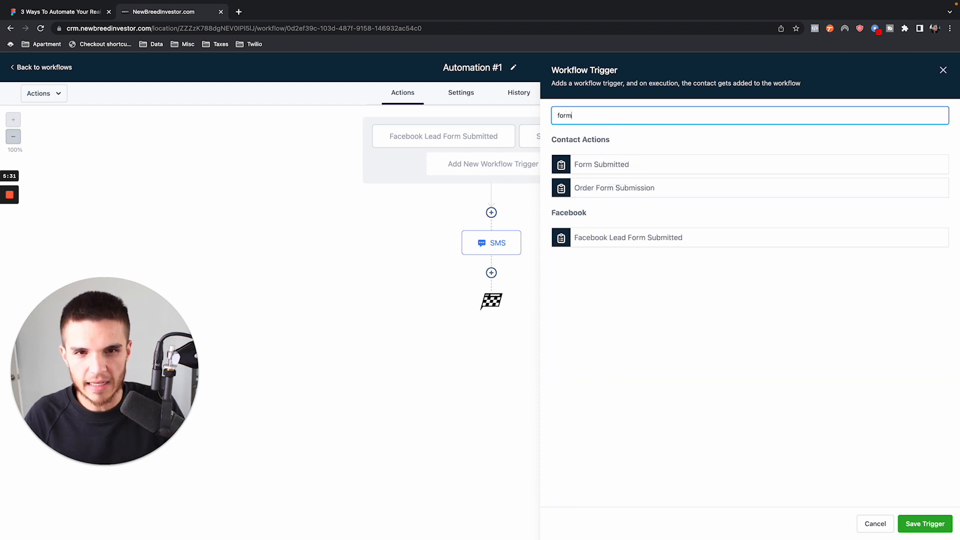
{"action": "left_click", "coordinate": [603, 164]}
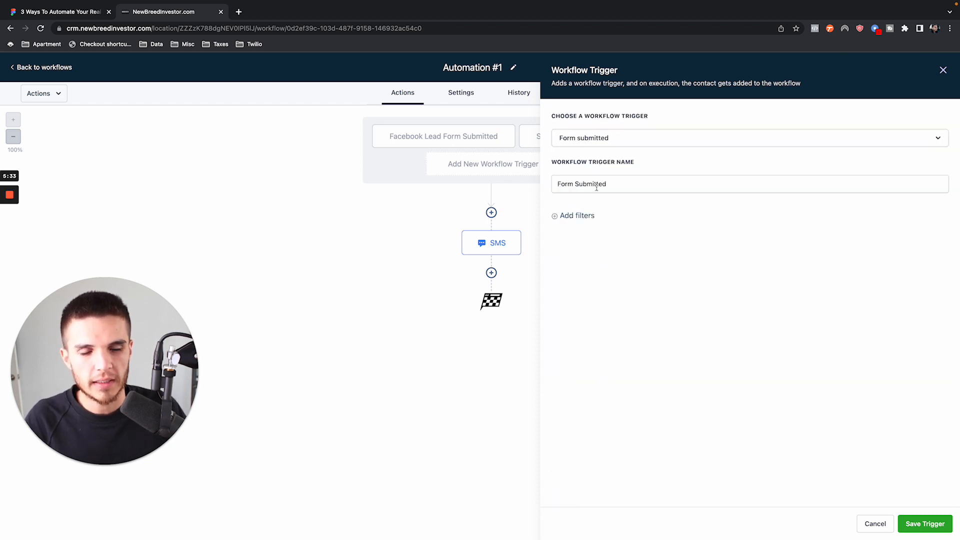
- Try adding a "Form is" filter to the Form Submitted trigger and remove it again
{"action": "left_click", "coordinate": [592, 219]}
{"action": "left_click_drag", "start_coordinate": [550, 208], "coordinate": [616, 210]}
{"action": "left_click", "coordinate": [604, 227]}
{"action": "left_click", "coordinate": [567, 289]}
{"action": "left_click", "coordinate": [761, 227]}
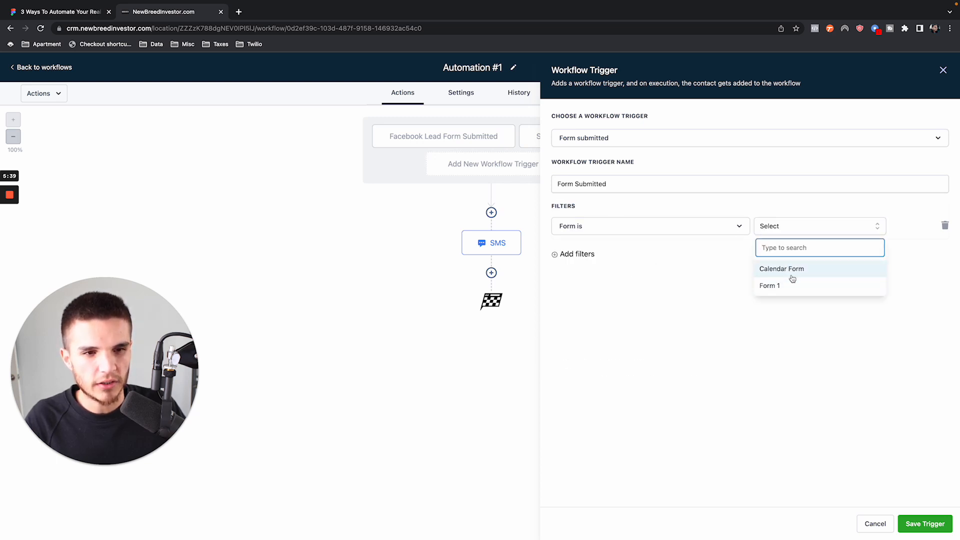
{"action": "left_click", "coordinate": [825, 212]}
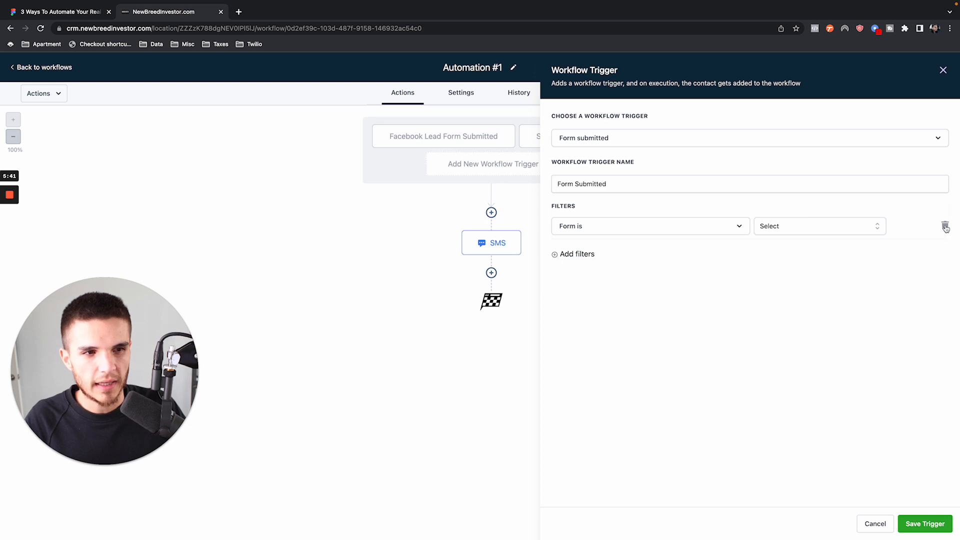
{"action": "left_click", "coordinate": [944, 228]}
- Save the Form Submitted trigger without any filters and save the workflow
{"action": "left_click", "coordinate": [922, 519]}
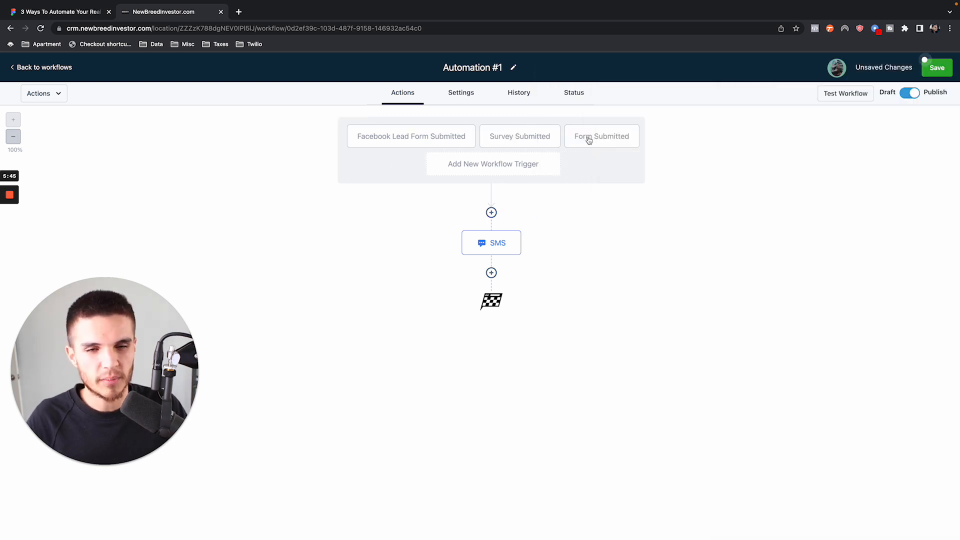
{"action": "left_click", "coordinate": [938, 68]}
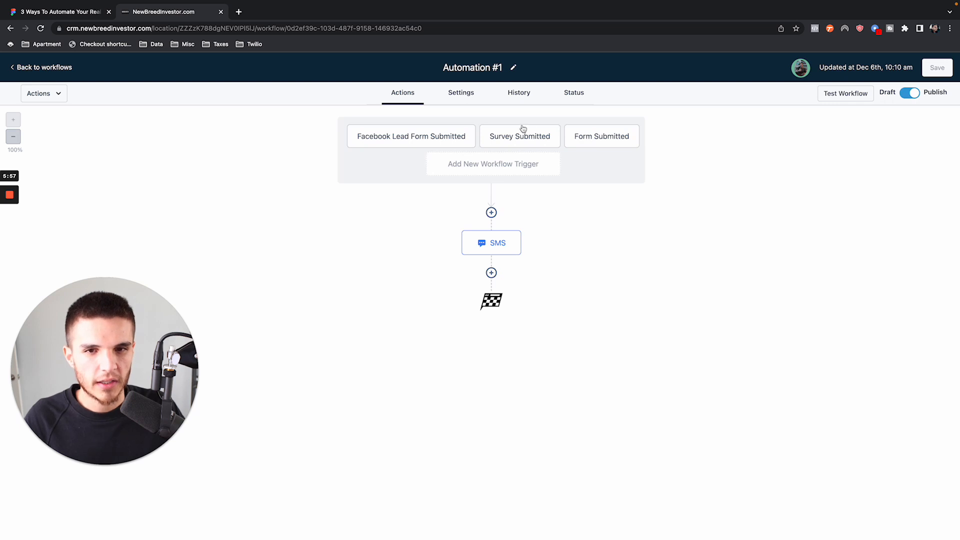
{"action": "mouse_move", "coordinate": [505, 253]}
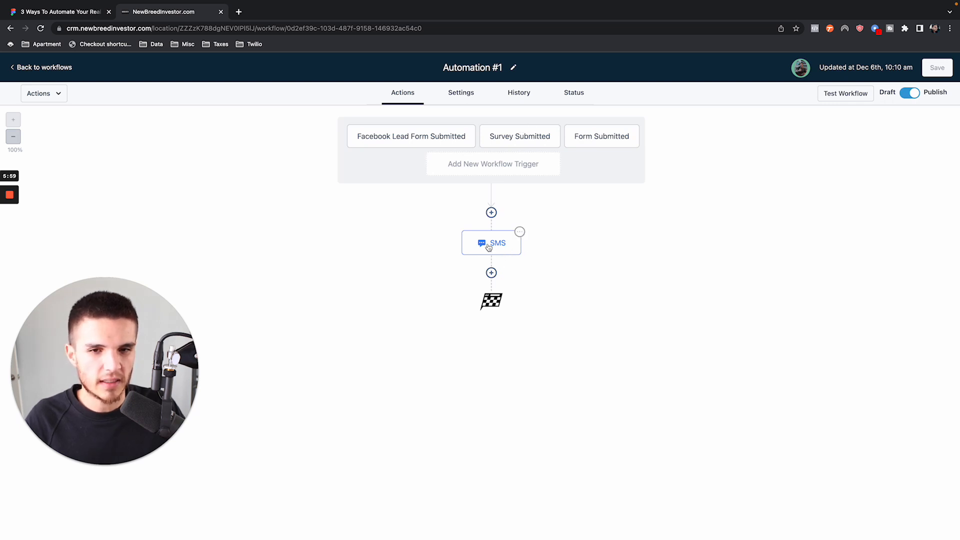
{"action": "left_click", "coordinate": [491, 212]}
{"action": "scroll", "coordinate": [781, 311], "scroll_direction": "down", "scroll_amount": 4}
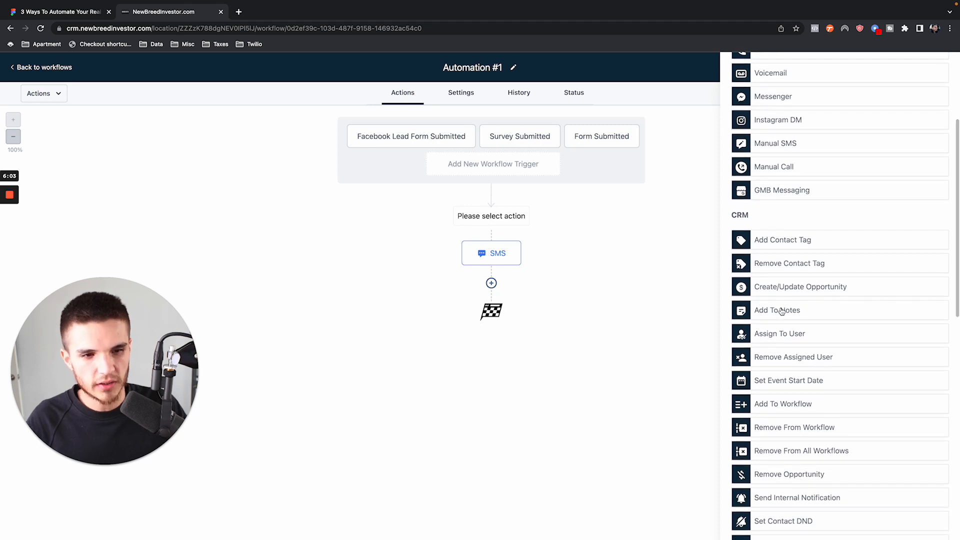
{"action": "left_click", "coordinate": [782, 333]}
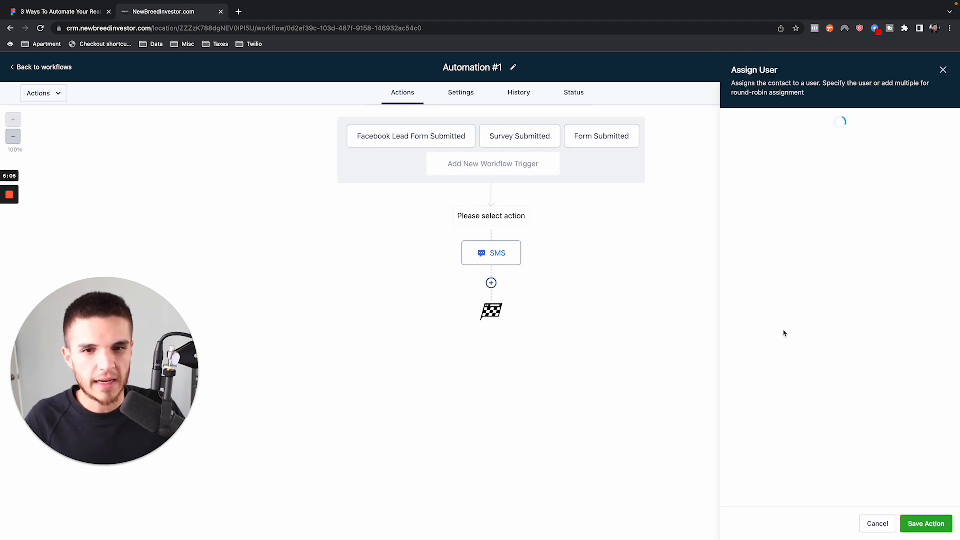
{"action": "left_click", "coordinate": [943, 70]}
- Rename the workflow as "Automation #1: FB Automation" and save it
{"action": "left_click", "coordinate": [512, 68]}
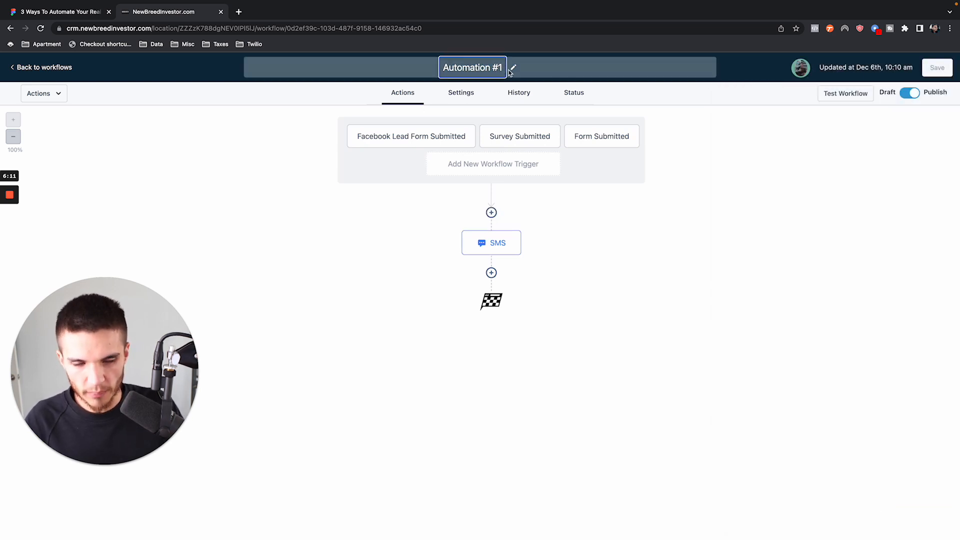
{"action": "type", "text": ": FB Automation"}
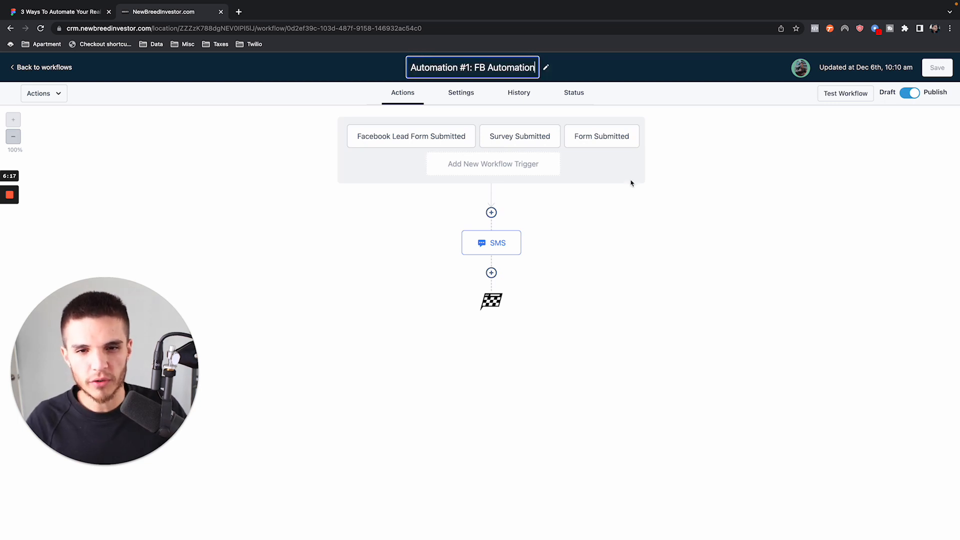
{"action": "left_click", "coordinate": [647, 224]}
{"action": "left_click", "coordinate": [932, 74]}
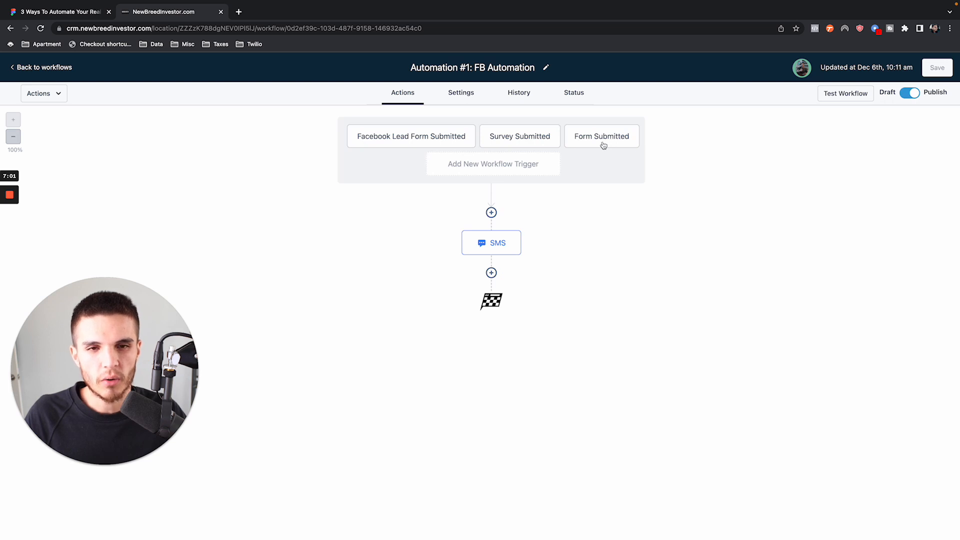
- Try to add an Assign To User action before the SMS action without choosing a user
{"action": "left_click", "coordinate": [491, 212]}
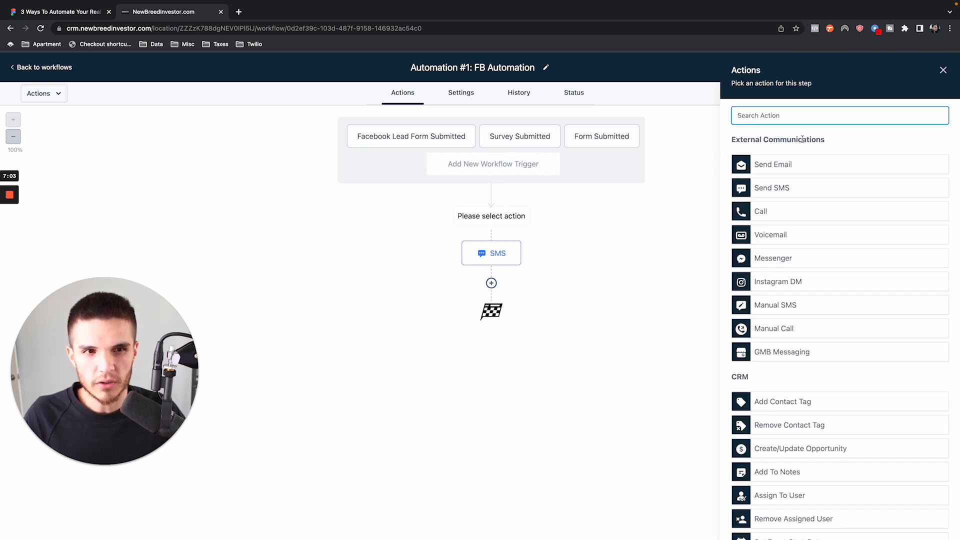
{"action": "type", "text": "assi"}
{"action": "left_click", "coordinate": [805, 163]}
{"action": "left_click", "coordinate": [778, 185]}
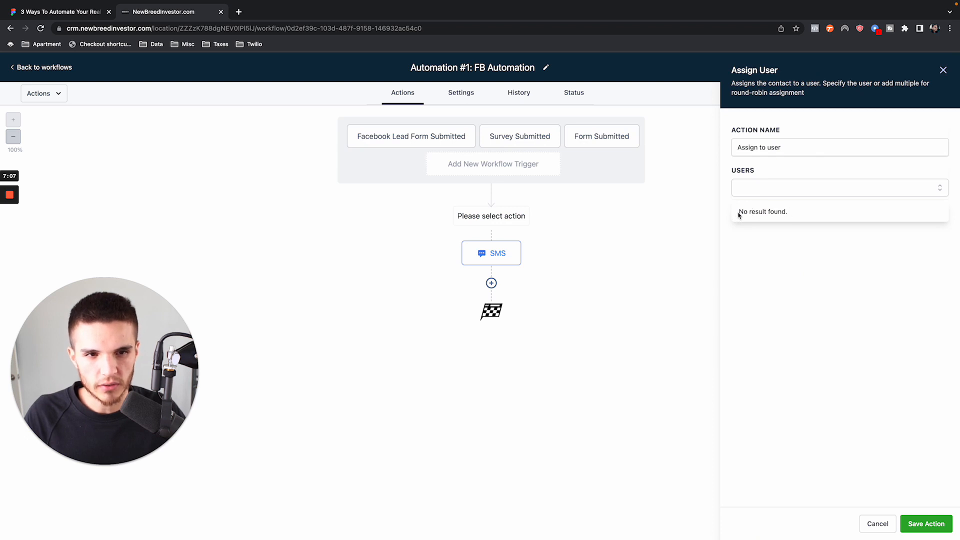
{"action": "left_click_drag", "start_coordinate": [735, 215], "coordinate": [813, 215]}
{"action": "left_click", "coordinate": [775, 246]}
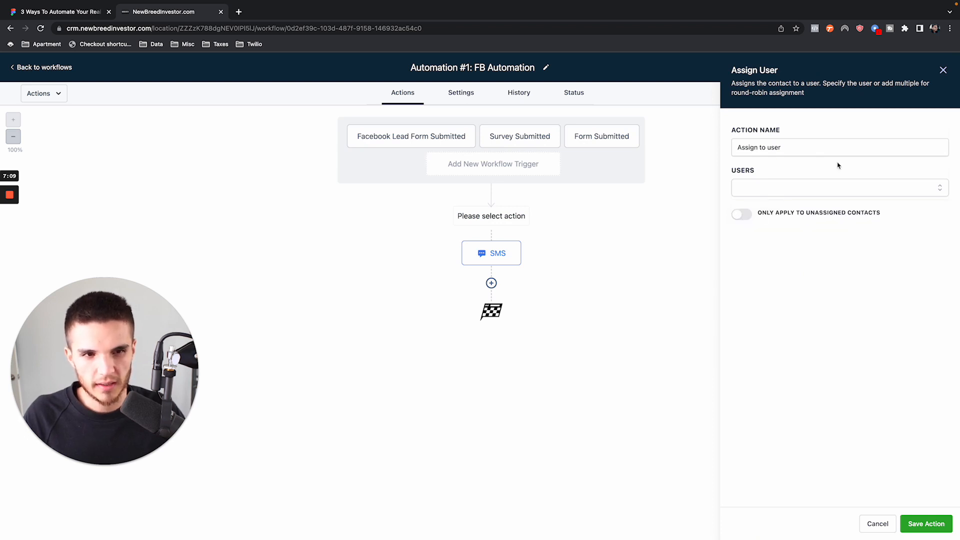
{"action": "left_click", "coordinate": [926, 523]}
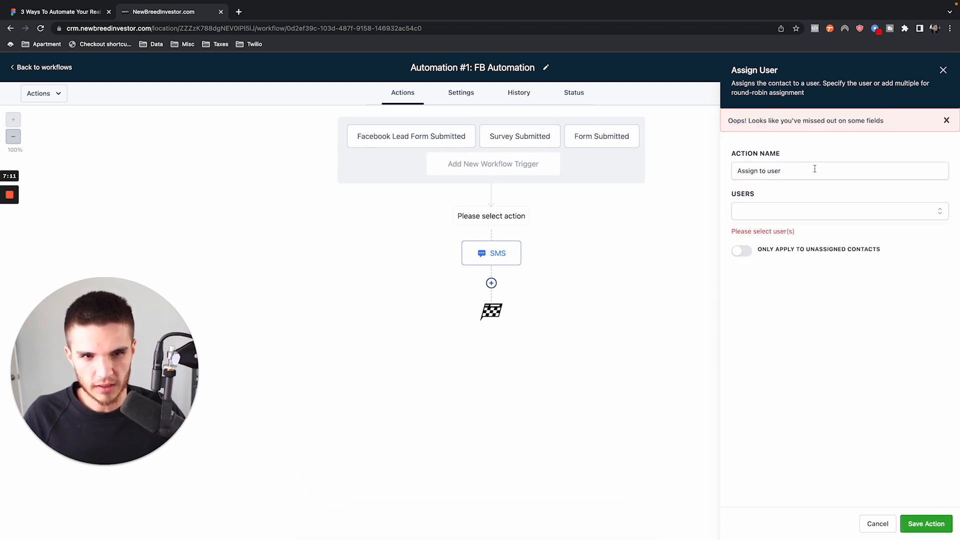
{"action": "left_click", "coordinate": [943, 70]}
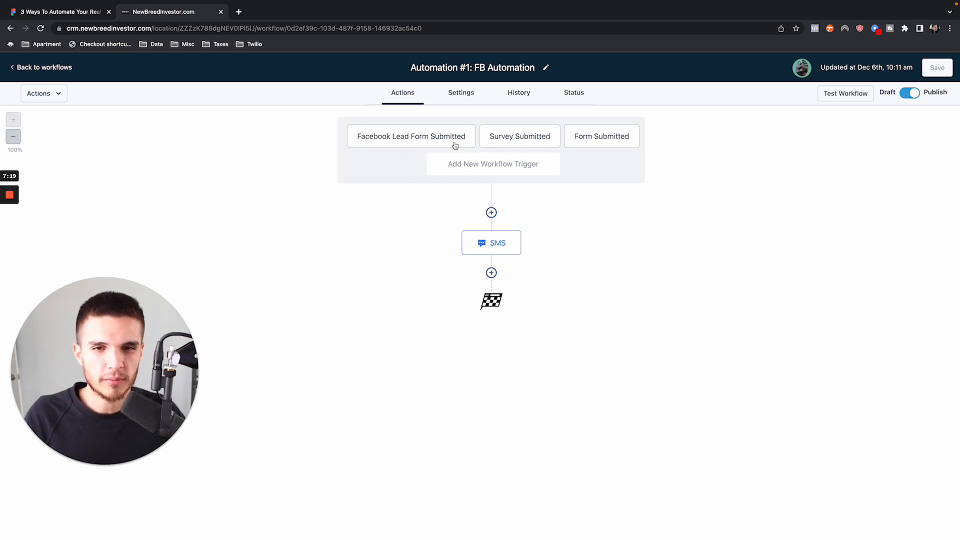
- Look at the options of the Voicemail action and the settings of the Survey Submitted trigger without changing anything
{"action": "left_click", "coordinate": [491, 212]}
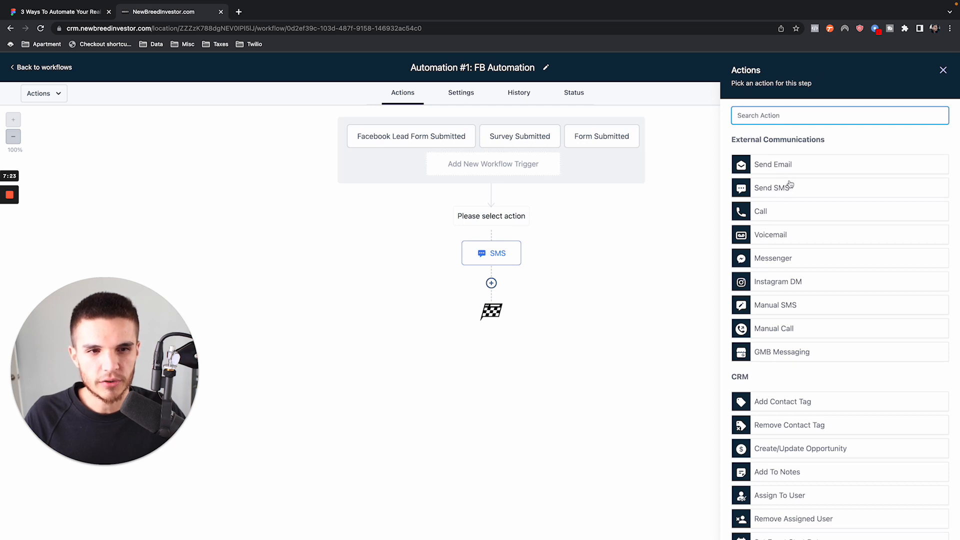
{"action": "left_click", "coordinate": [769, 238]}
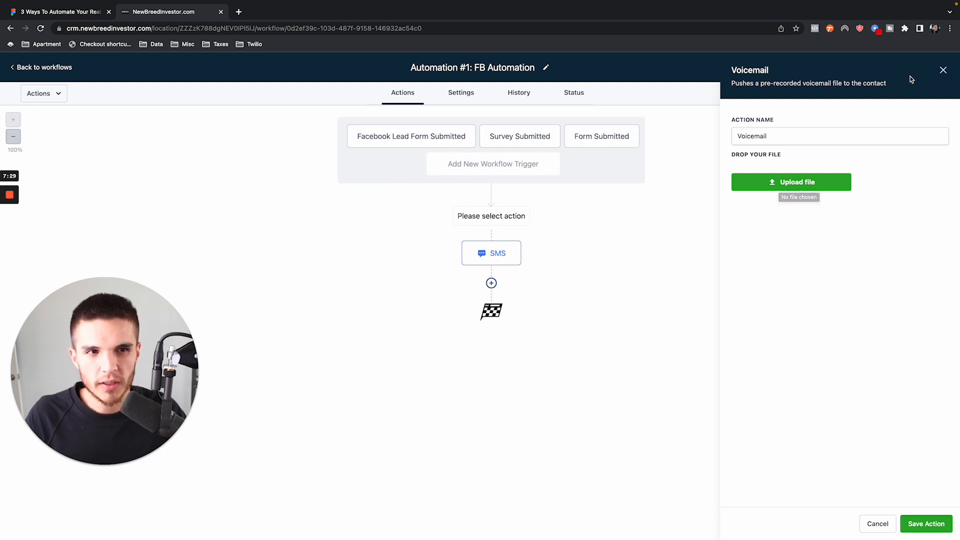
{"action": "left_click", "coordinate": [943, 70]}
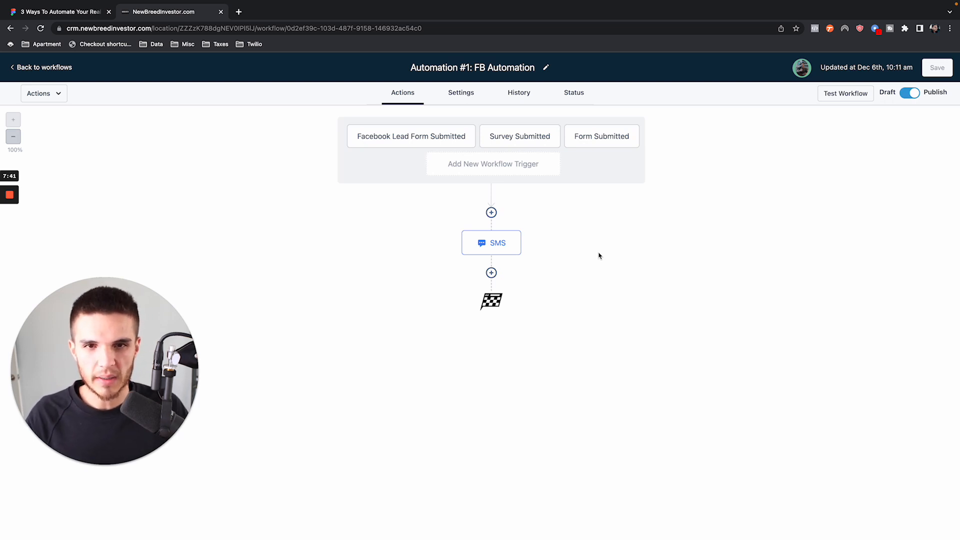
{"action": "left_click", "coordinate": [517, 143]}
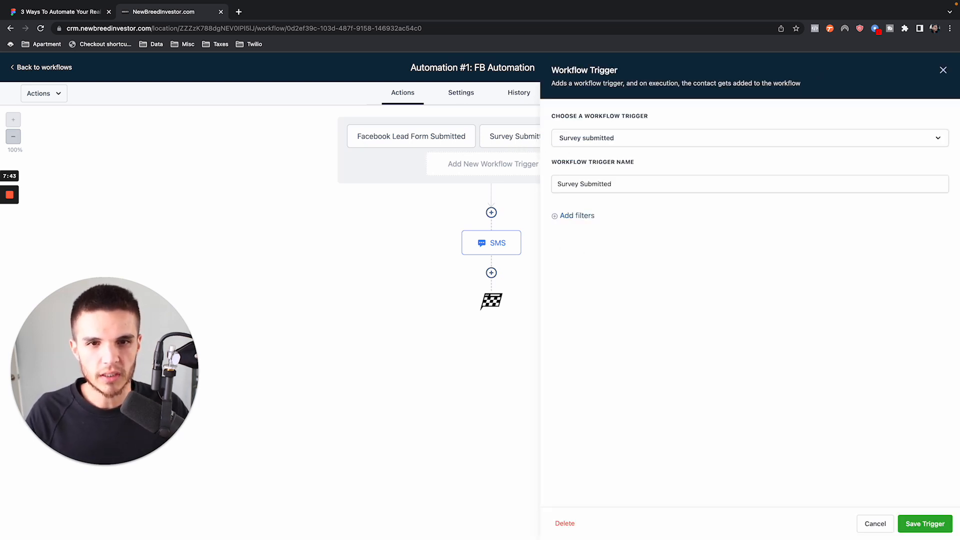
{"action": "left_click", "coordinate": [942, 71]}
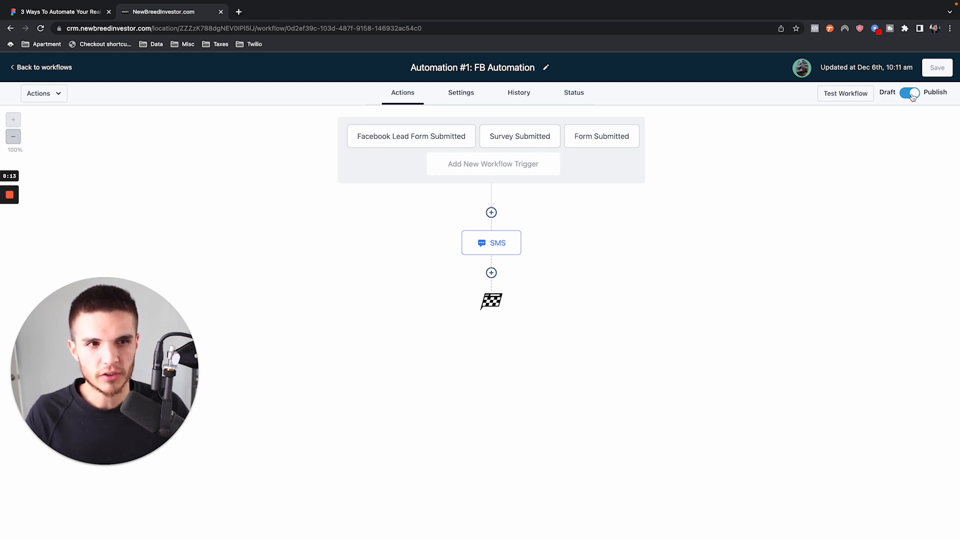
- Review the workflow's default settings, covering the time window and the contact management options
{"action": "left_click", "coordinate": [458, 95]}
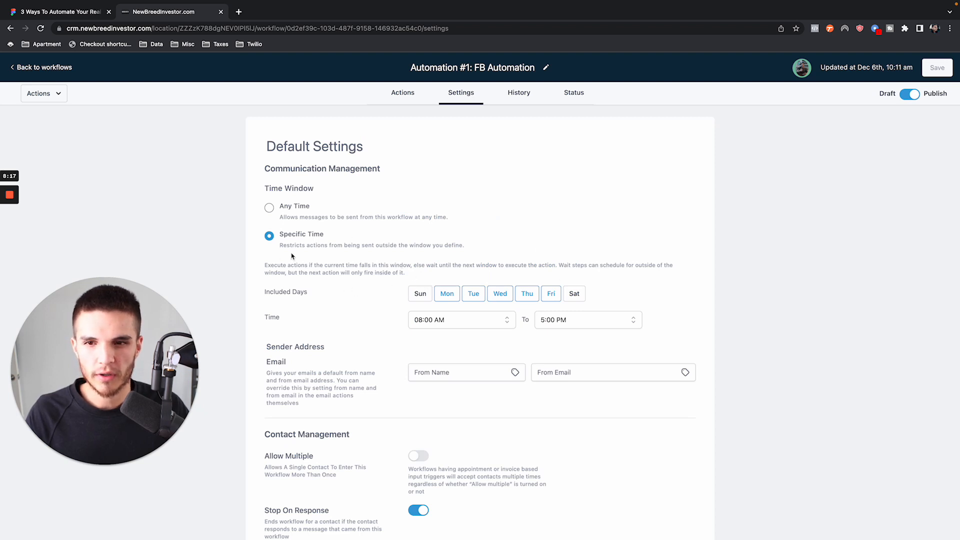
{"action": "left_click_drag", "start_coordinate": [264, 190], "coordinate": [332, 192]}
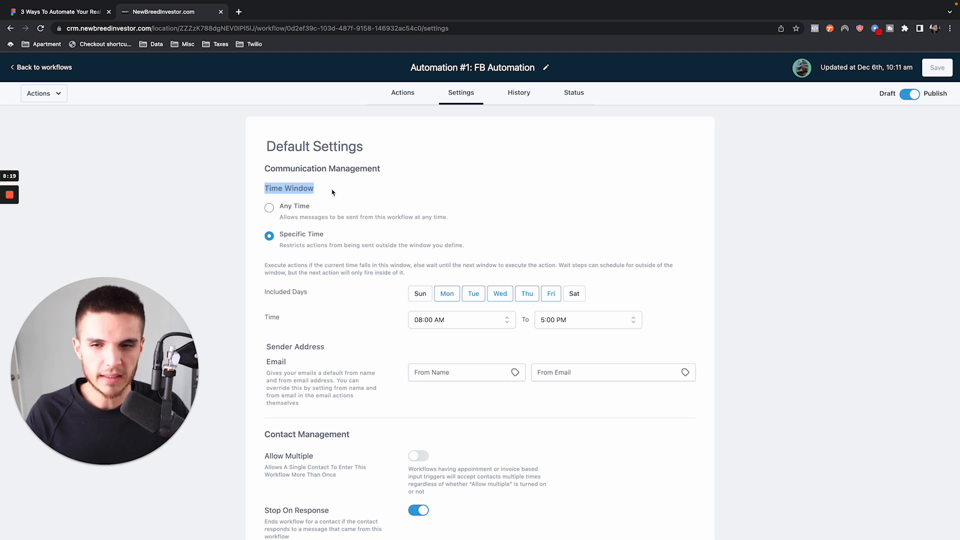
{"action": "scroll", "coordinate": [332, 192], "scroll_direction": "down", "scroll_amount": 3}
{"action": "left_click_drag", "start_coordinate": [271, 343], "coordinate": [355, 333]}
{"action": "scroll", "coordinate": [342, 324], "scroll_direction": "up", "scroll_amount": 2}
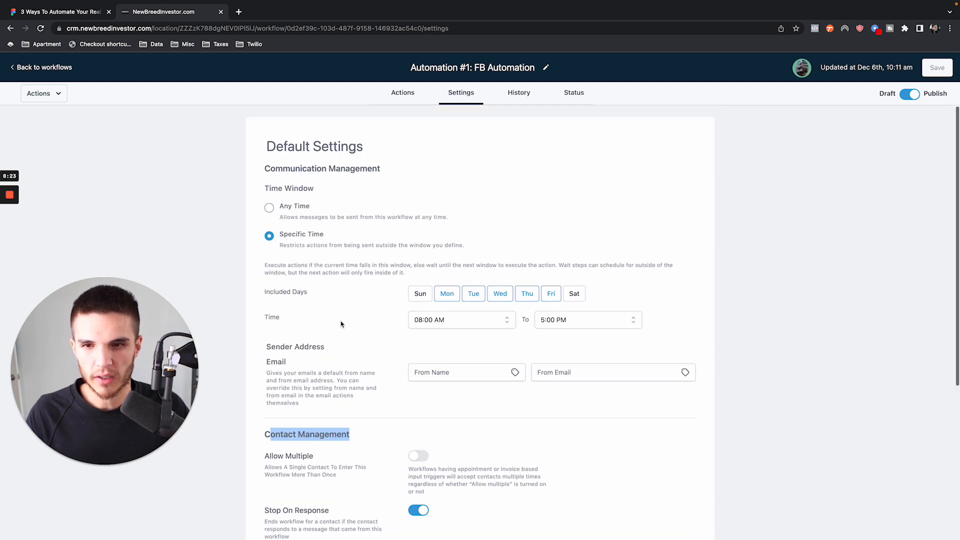
{"action": "left_click", "coordinate": [359, 226]}
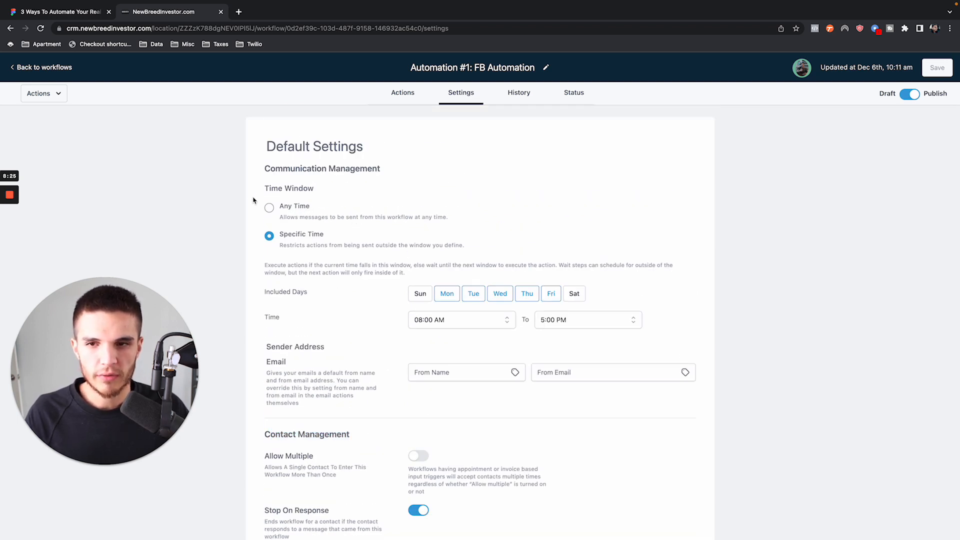
{"action": "left_click_drag", "start_coordinate": [263, 188], "coordinate": [338, 191]}
- Switch the workflow's time window to Any Time and back to Specific Time
{"action": "left_click", "coordinate": [289, 206]}
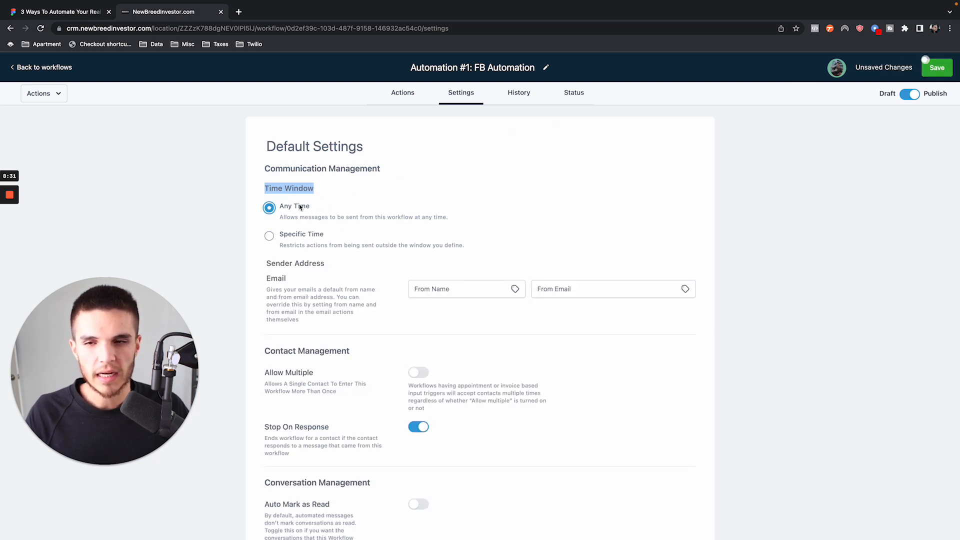
{"action": "left_click_drag", "start_coordinate": [280, 218], "coordinate": [448, 218]}
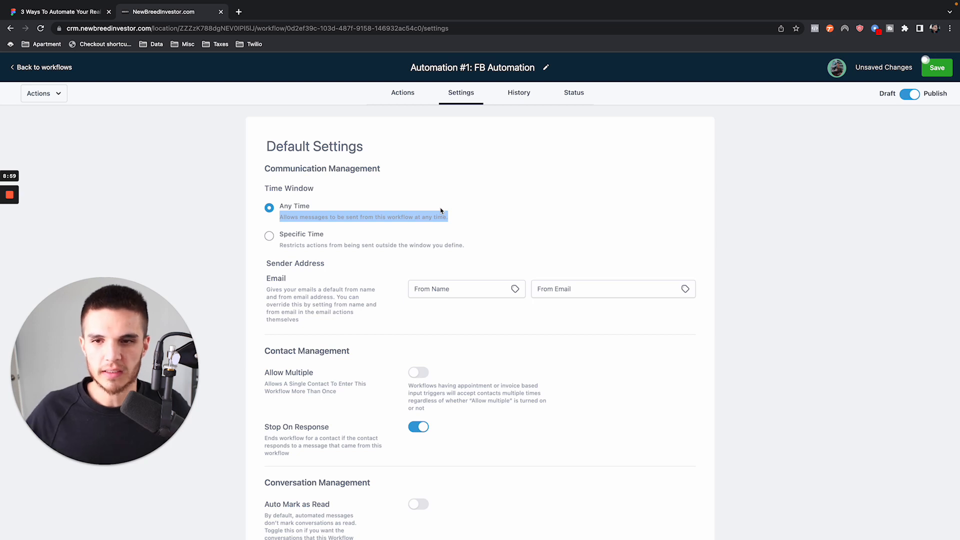
{"action": "left_click", "coordinate": [323, 208]}
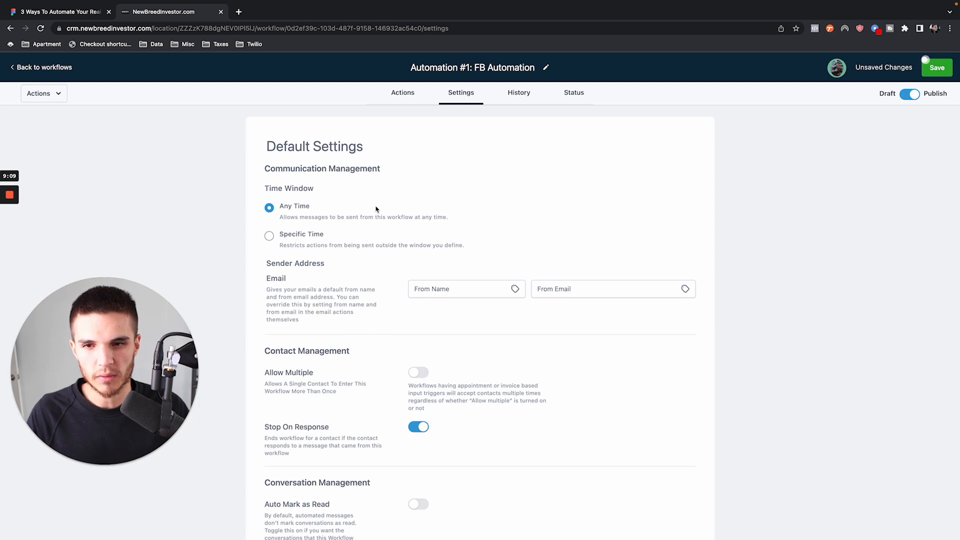
{"action": "left_click", "coordinate": [277, 239]}
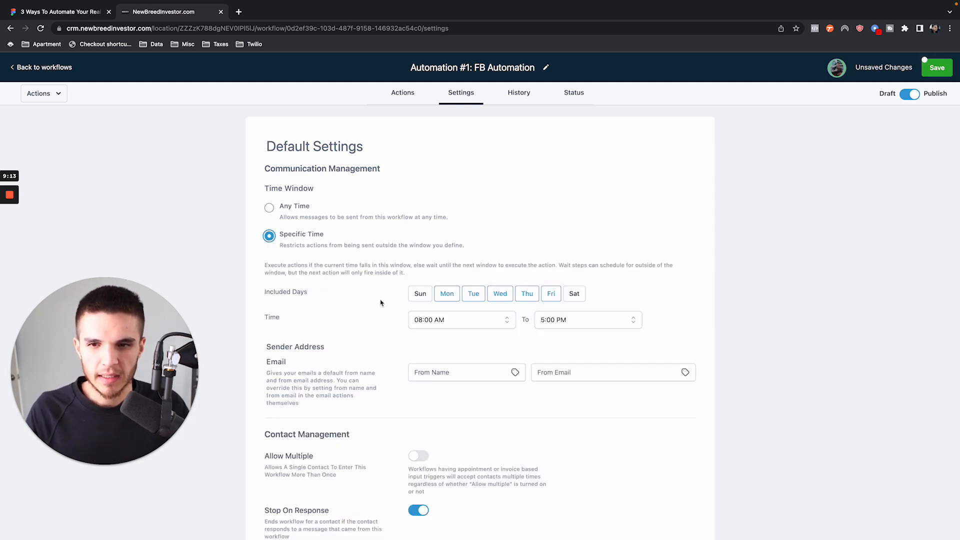
- Add Saturday to the included days of the workflow's specific time window, keeping Sunday excluded
{"action": "left_click", "coordinate": [393, 92]}
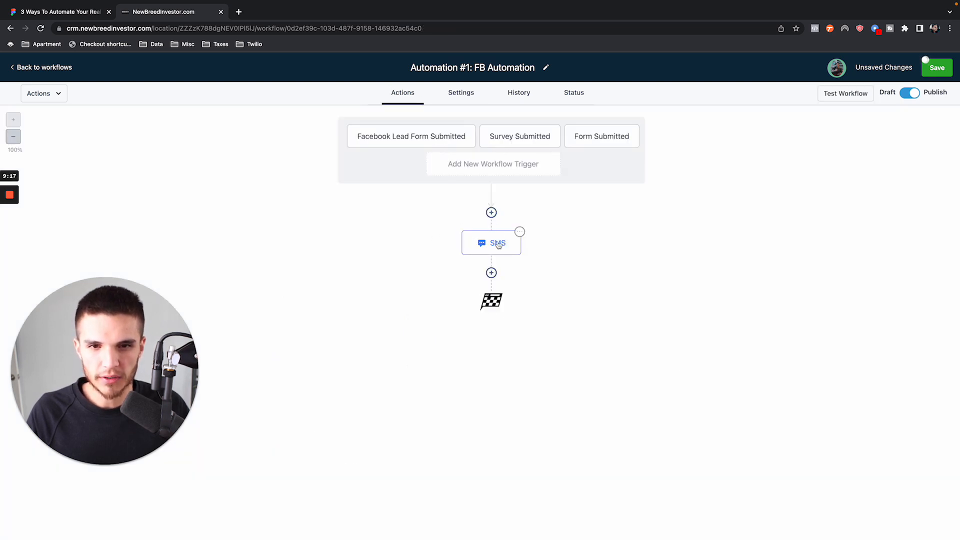
{"action": "left_click", "coordinate": [458, 99]}
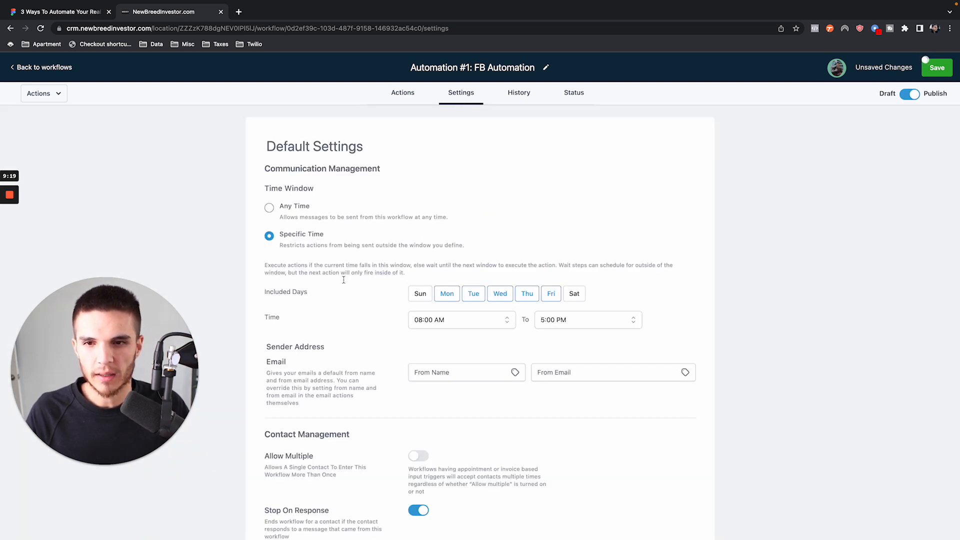
{"action": "left_click", "coordinate": [413, 298]}
{"action": "left_click", "coordinate": [574, 294]}
{"action": "left_click", "coordinate": [419, 295]}
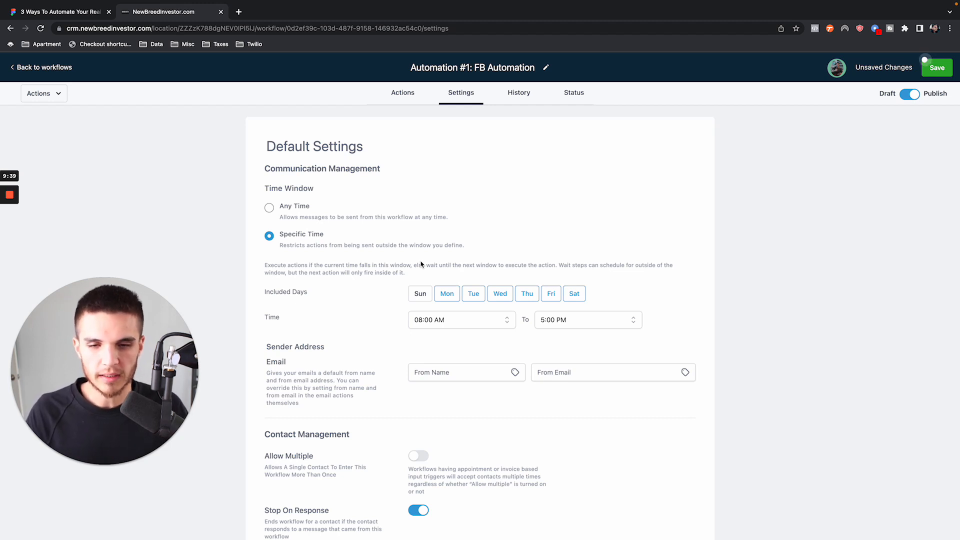
- Add Sunday to the included days of the workflow's specific time window
{"action": "left_click", "coordinate": [422, 296]}
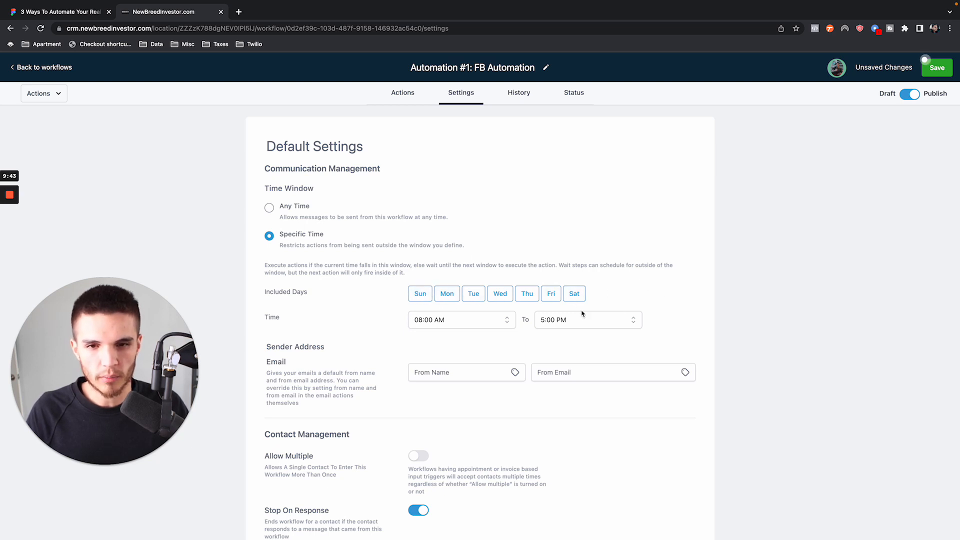
{"action": "scroll", "coordinate": [610, 274], "scroll_direction": "down", "scroll_amount": 1}
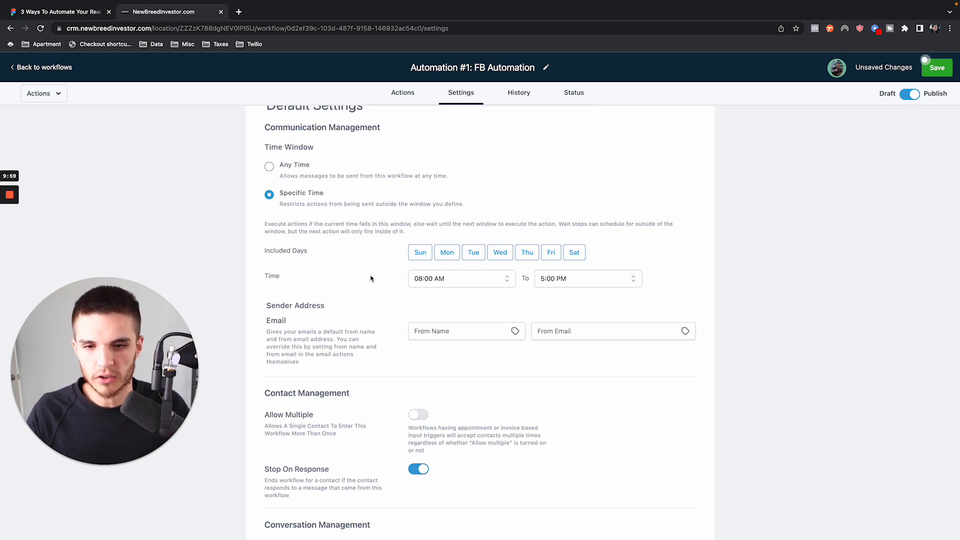
{"action": "scroll", "coordinate": [373, 278], "scroll_direction": "up", "scroll_amount": 1}
- Review the sender address fields and the contact management options Allow Multiple and Stop On Response
{"action": "scroll", "coordinate": [388, 281], "scroll_direction": "down", "scroll_amount": 4}
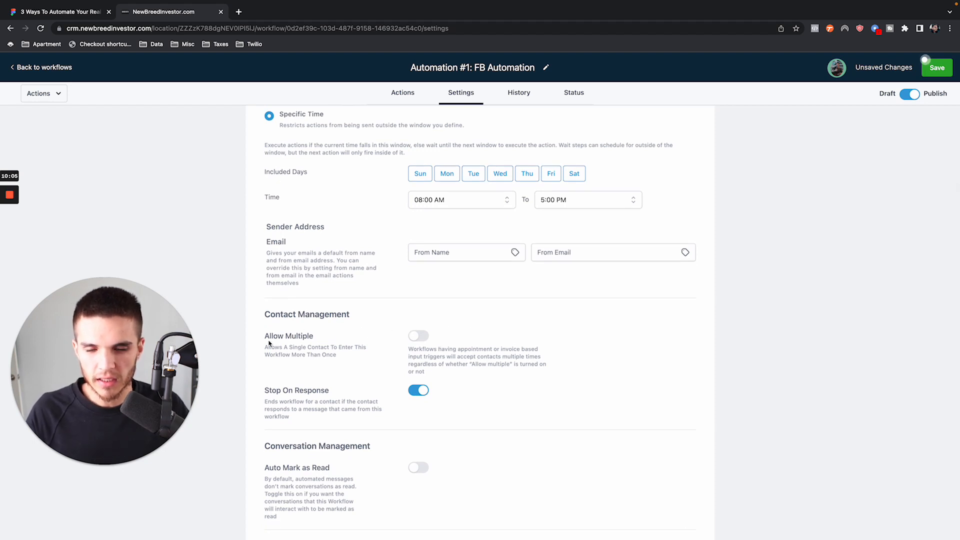
{"action": "left_click_drag", "start_coordinate": [270, 336], "coordinate": [361, 340]}
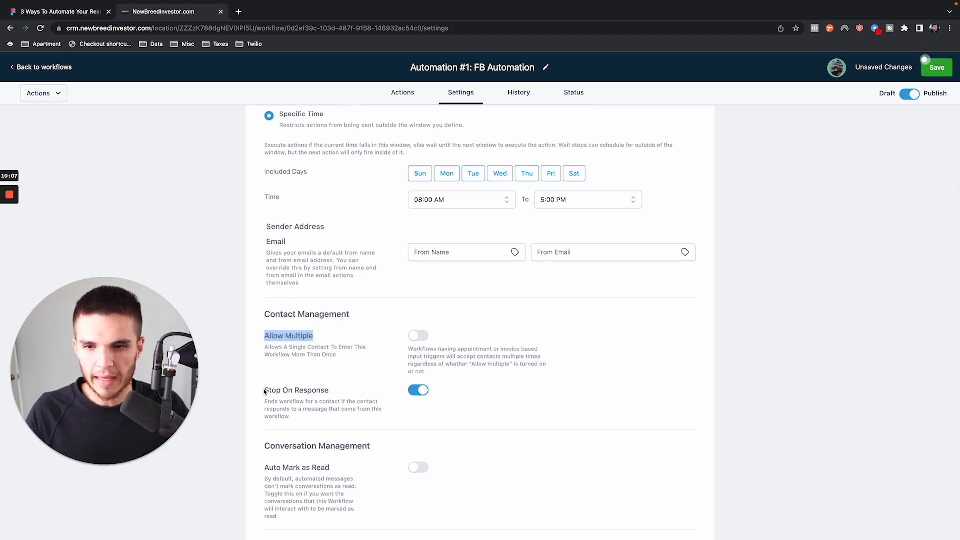
{"action": "left_click_drag", "start_coordinate": [264, 389], "coordinate": [413, 394]}
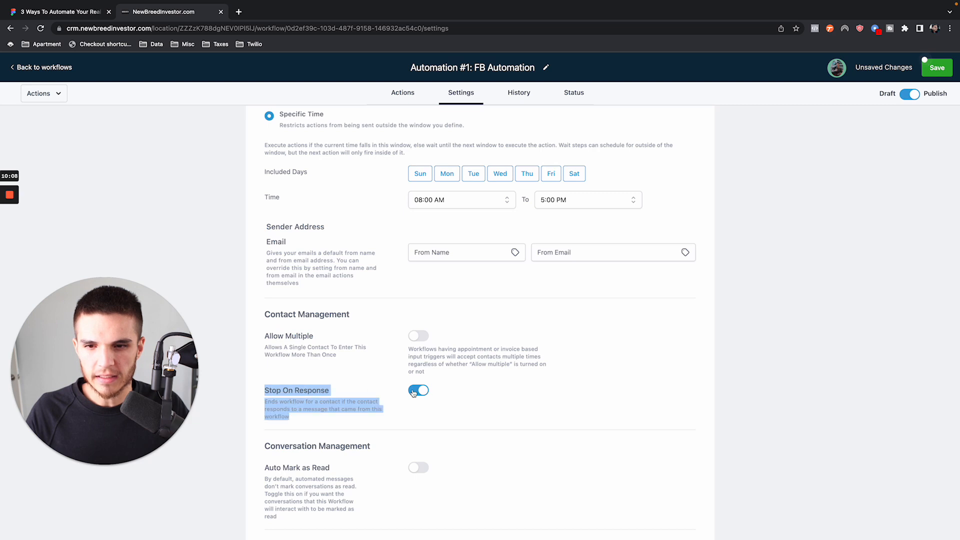
{"action": "left_click", "coordinate": [426, 255]}
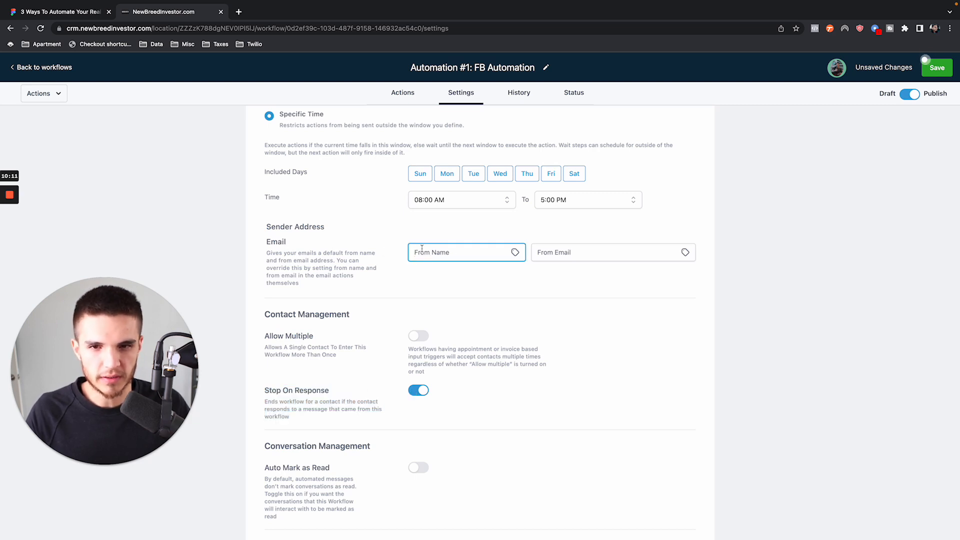
{"action": "left_click", "coordinate": [597, 246]}
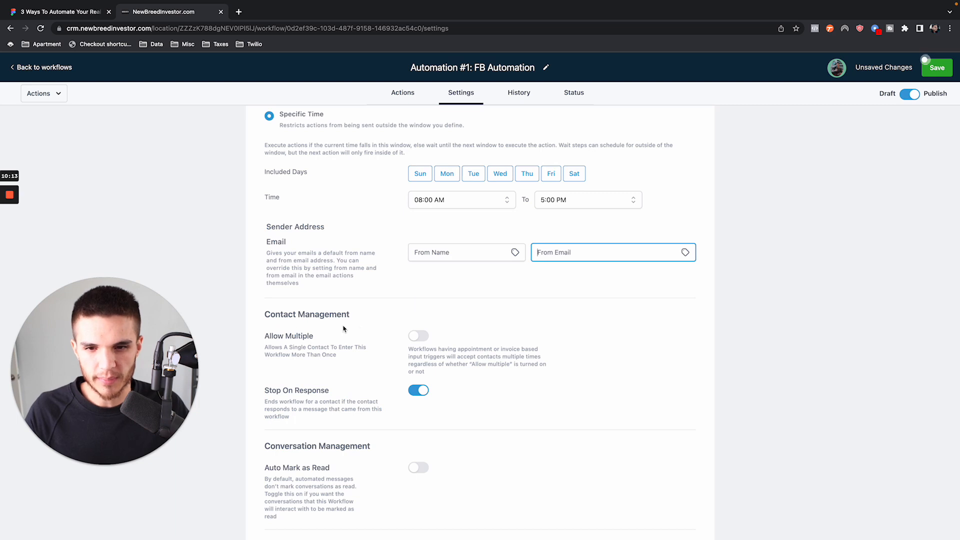
{"action": "scroll", "coordinate": [346, 330], "scroll_direction": "down", "scroll_amount": 2}
{"action": "left_click_drag", "start_coordinate": [267, 264], "coordinate": [411, 268]}
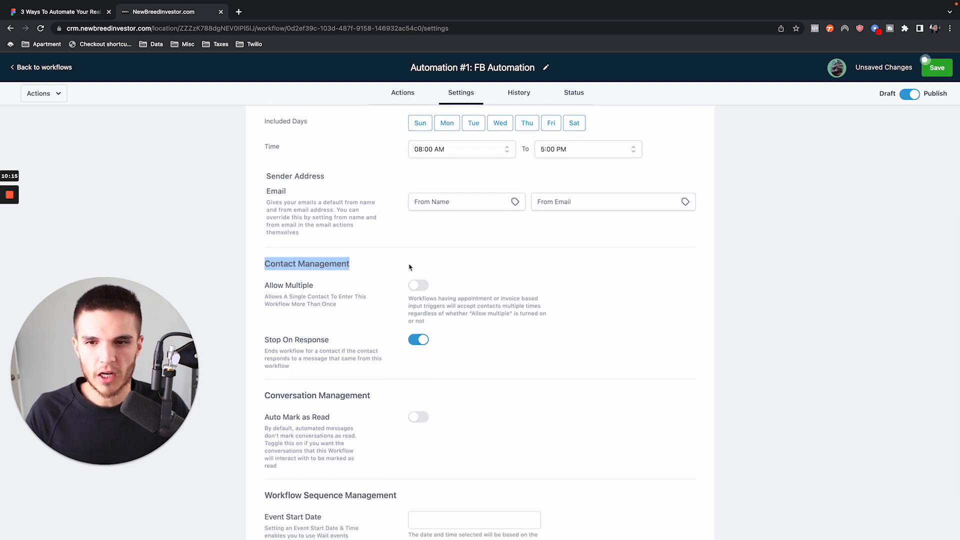
- Switch the Allow Multiple contact option on and back off
{"action": "left_click_drag", "start_coordinate": [265, 289], "coordinate": [330, 290]}
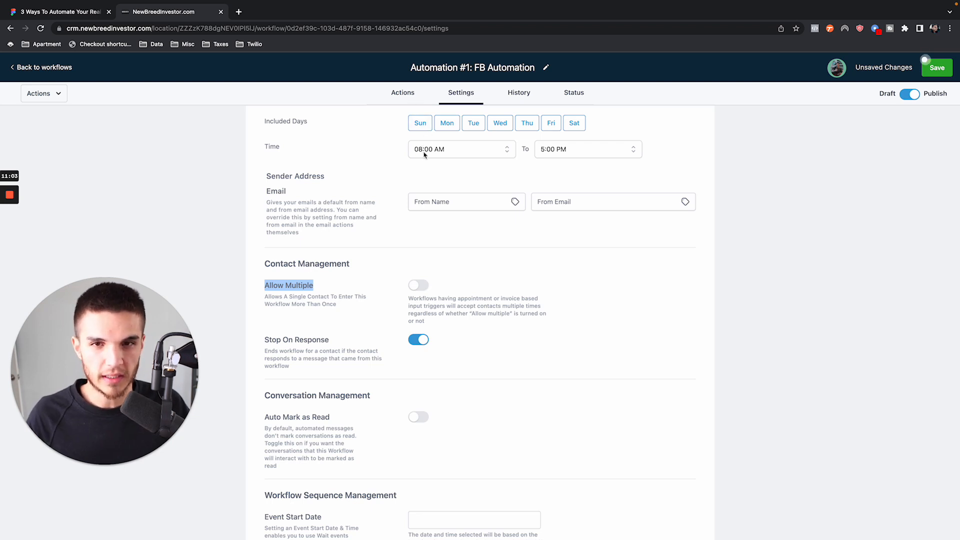
{"action": "left_click", "coordinate": [420, 286]}
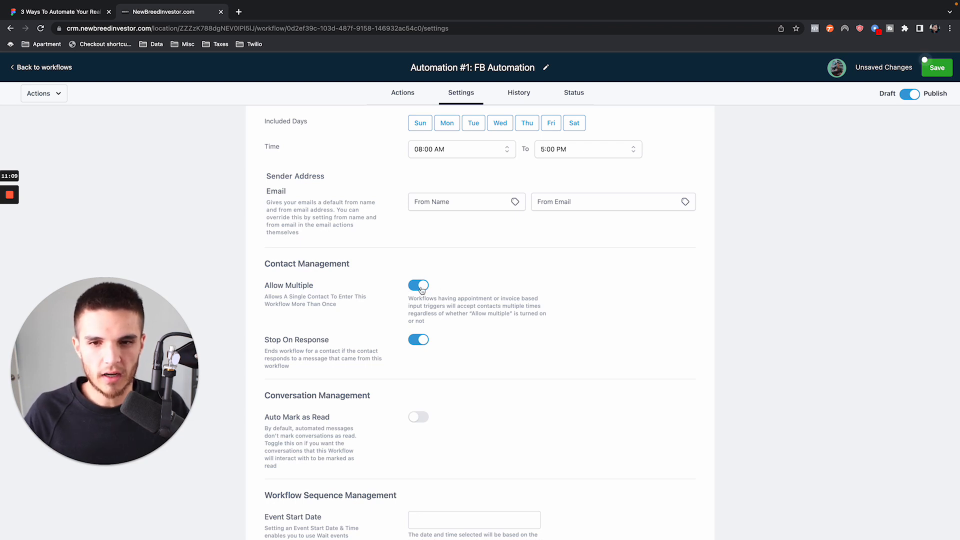
{"action": "left_click", "coordinate": [421, 288]}
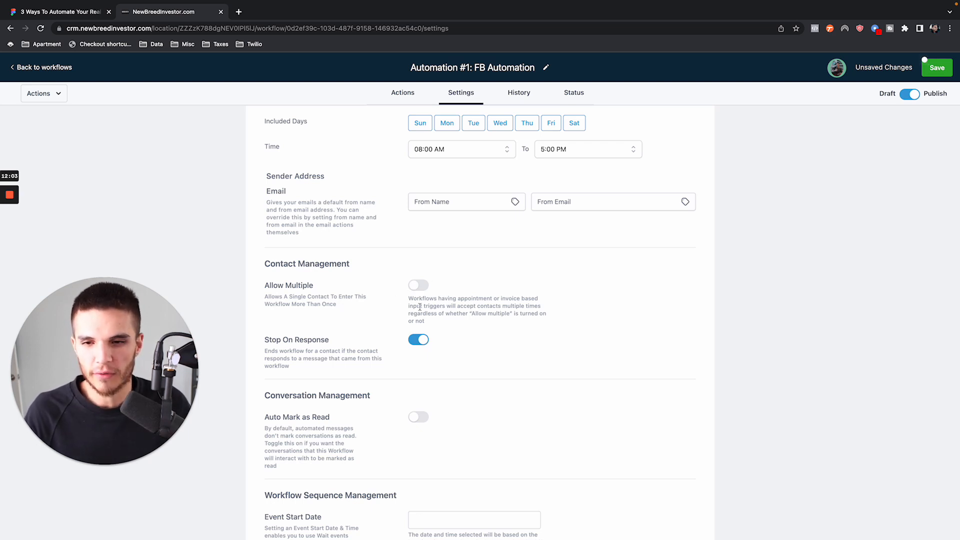
- Examine the Stop On Response option and its description in the contact management settings
{"action": "scroll", "coordinate": [419, 307], "scroll_direction": "down", "scroll_amount": 2}
{"action": "mouse_move", "coordinate": [264, 273]}
{"action": "left_mouse_down"}
{"action": "mouse_move", "coordinate": [332, 276]}
{"action": "mouse_move", "coordinate": [268, 292]}
{"action": "mouse_move", "coordinate": [265, 283]}
{"action": "left_mouse_up"}
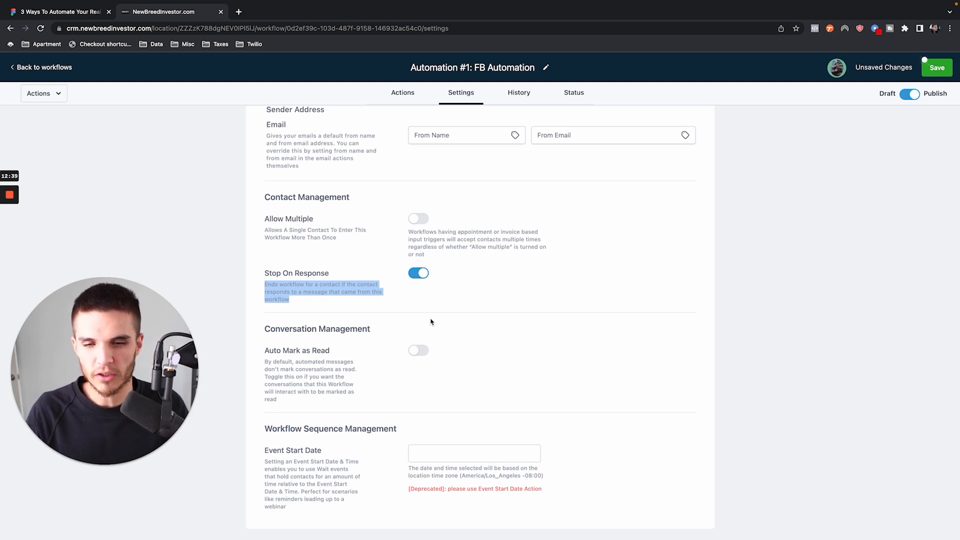
{"action": "left_click", "coordinate": [420, 303]}
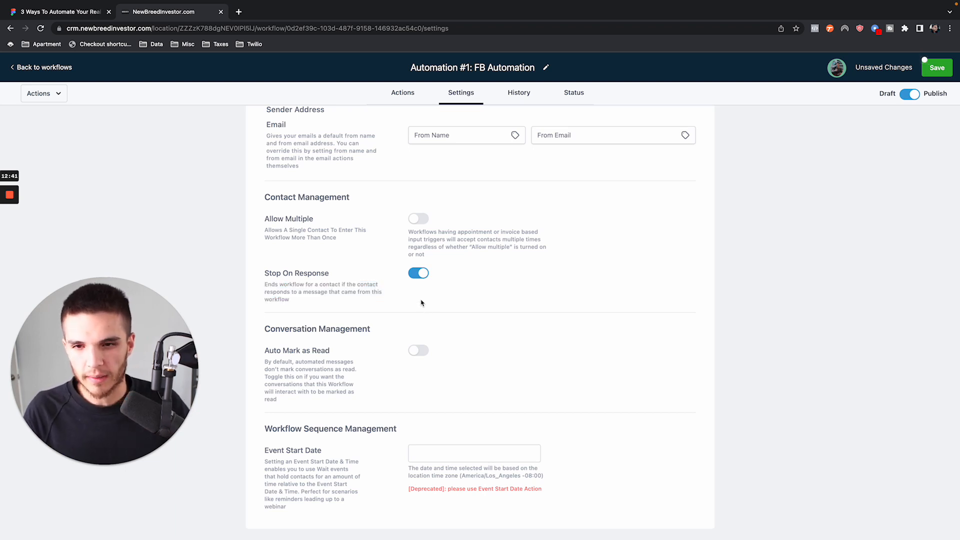
{"action": "left_click_drag", "start_coordinate": [264, 274], "coordinate": [339, 275]}
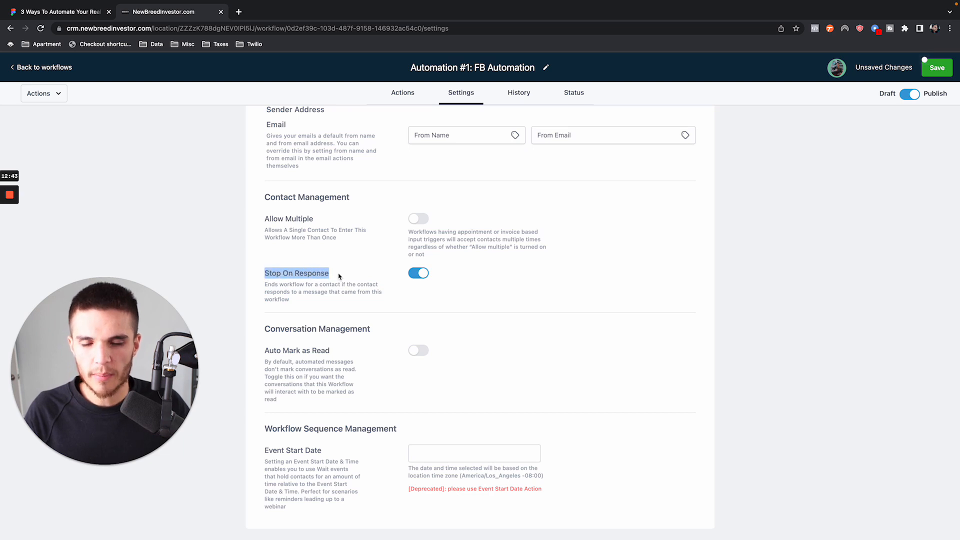
{"action": "left_click", "coordinate": [339, 276]}
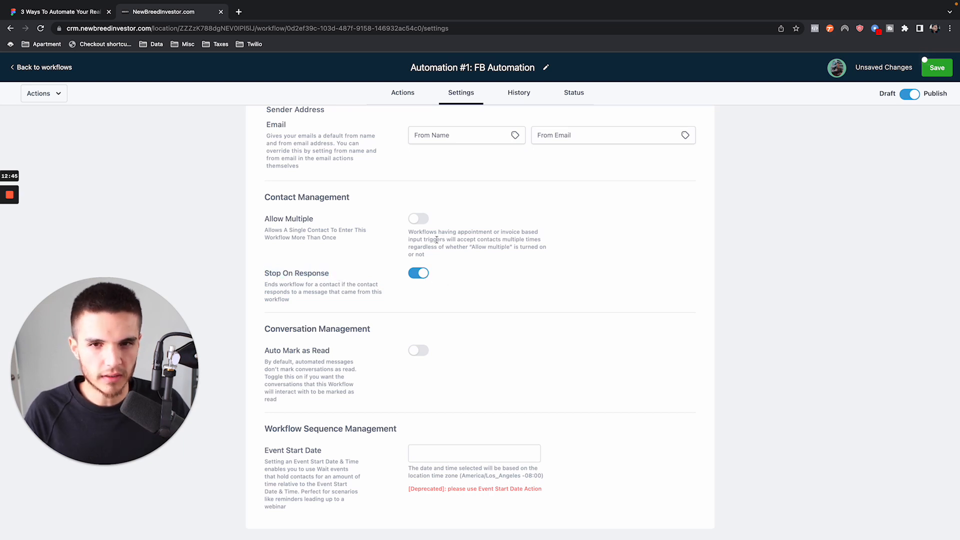
- Add a second SMS action with the message "Text 2" after the workflow's existing SMS
{"action": "left_click", "coordinate": [402, 92]}
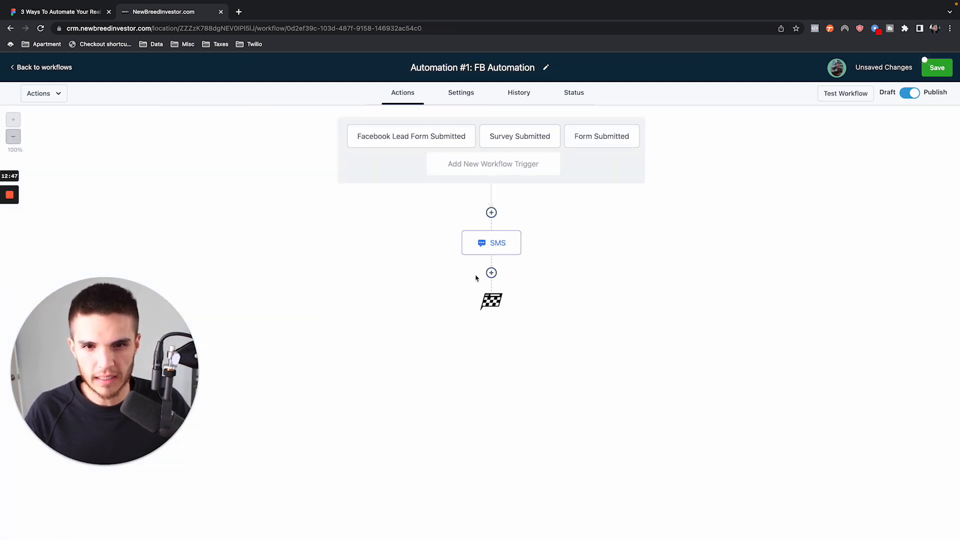
{"action": "left_click", "coordinate": [490, 273]}
{"action": "left_click", "coordinate": [773, 185]}
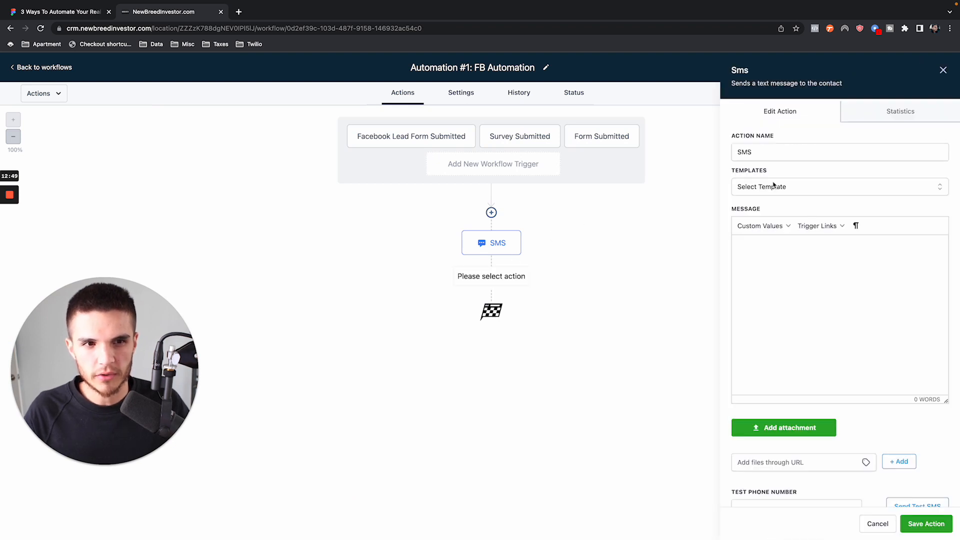
{"action": "left_click", "coordinate": [769, 258]}
{"action": "type", "text": "Text 2"}
{"action": "left_click", "coordinate": [925, 524]}
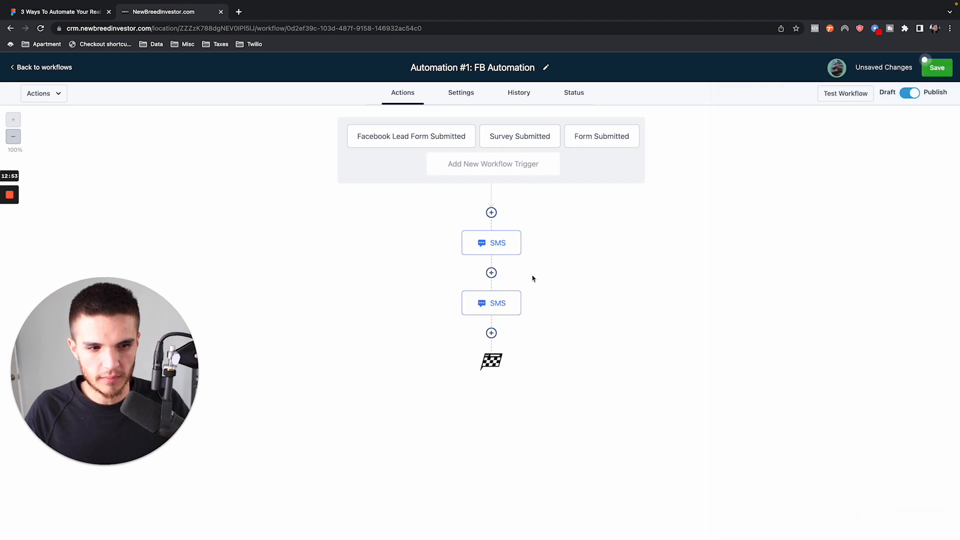
- Insert a Wait action with a 20-minute time delay between the two SMS actions and save the workflow
{"action": "left_click", "coordinate": [491, 272]}
{"action": "type", "text": "wait"}
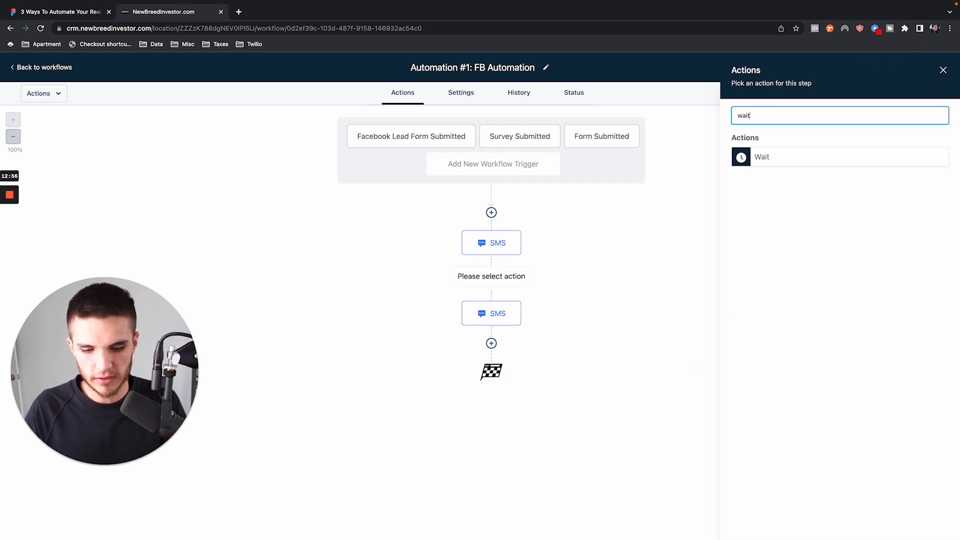
{"action": "left_click", "coordinate": [778, 156]}
{"action": "left_click", "coordinate": [589, 217]}
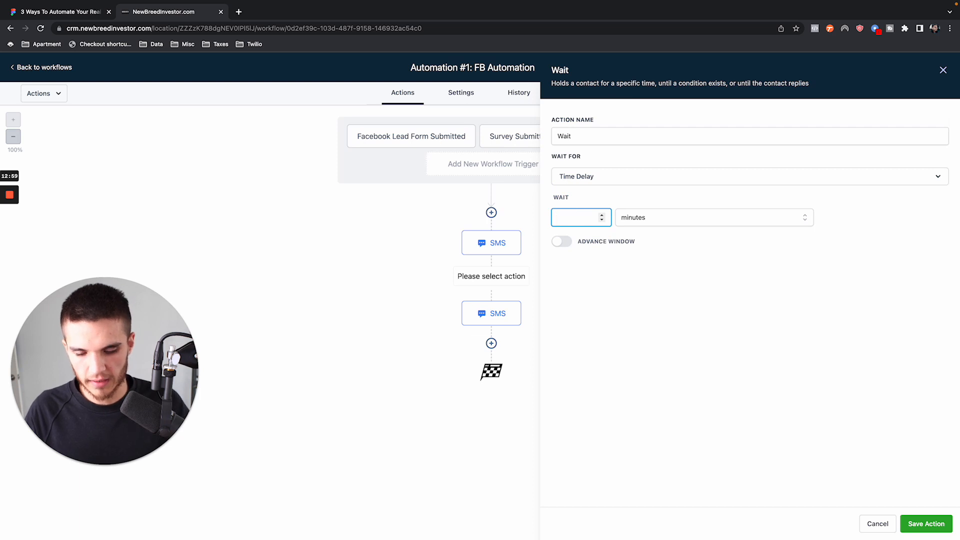
{"action": "type", "text": "20"}
{"action": "left_click", "coordinate": [928, 524]}
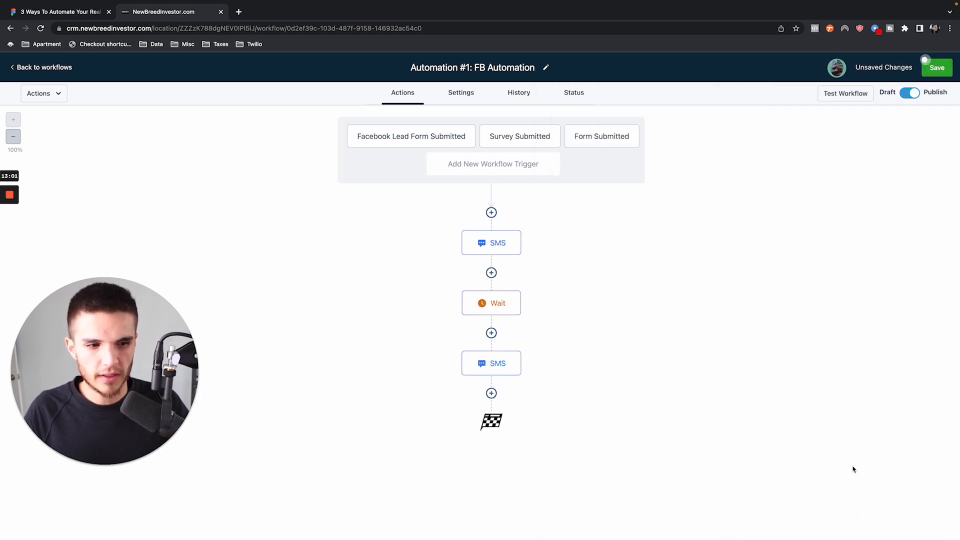
{"action": "left_click", "coordinate": [927, 67]}
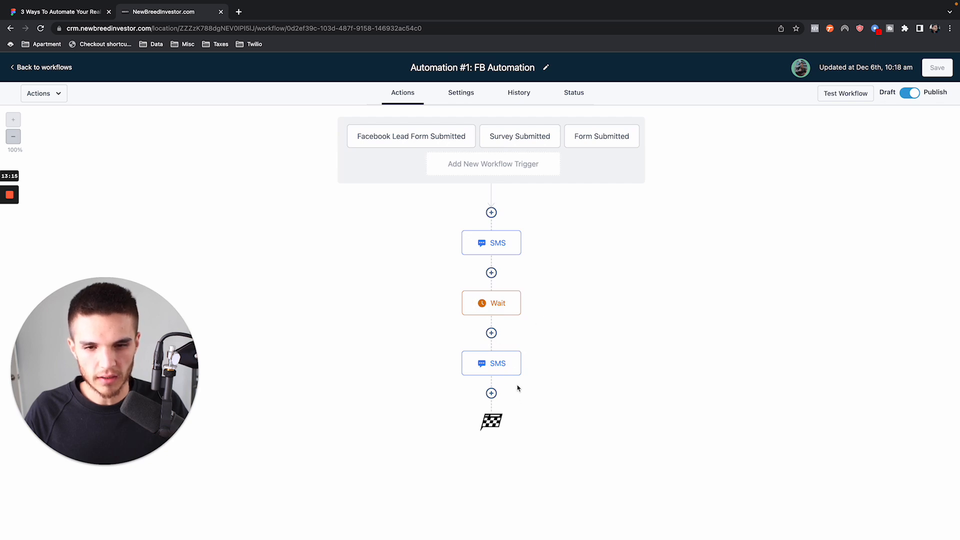
- Review the Stop On Response and time window settings alongside the workflow's action sequence
{"action": "left_click", "coordinate": [450, 95]}
{"action": "scroll", "coordinate": [368, 325], "scroll_direction": "down", "scroll_amount": 5}
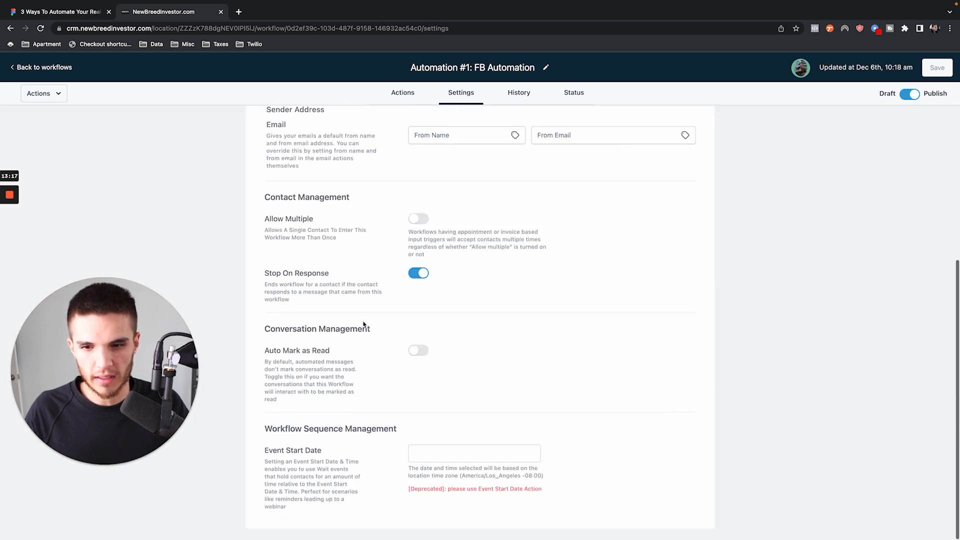
{"action": "left_click_drag", "start_coordinate": [265, 272], "coordinate": [392, 273]}
{"action": "left_click", "coordinate": [378, 236]}
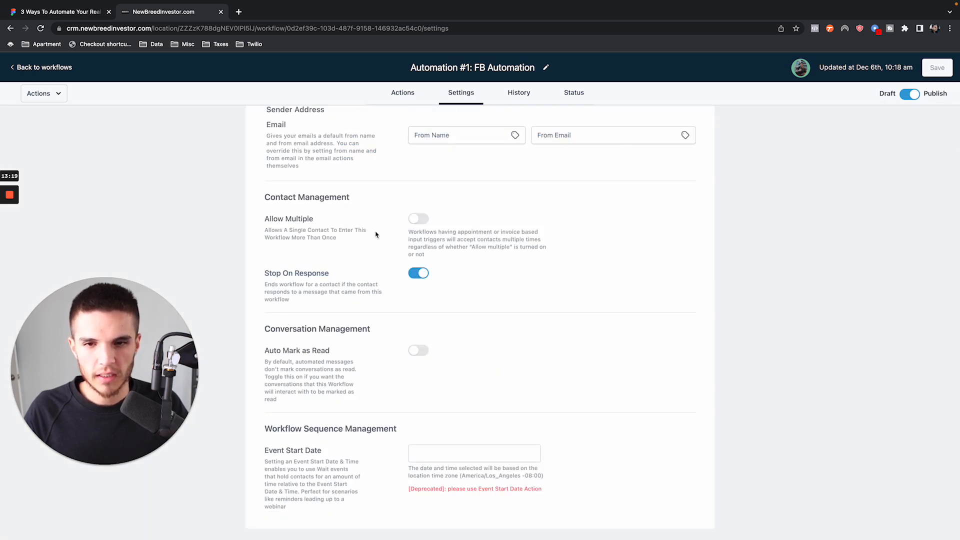
{"action": "scroll", "coordinate": [405, 188], "scroll_direction": "up", "scroll_amount": 4}
{"action": "left_click", "coordinate": [411, 99]}
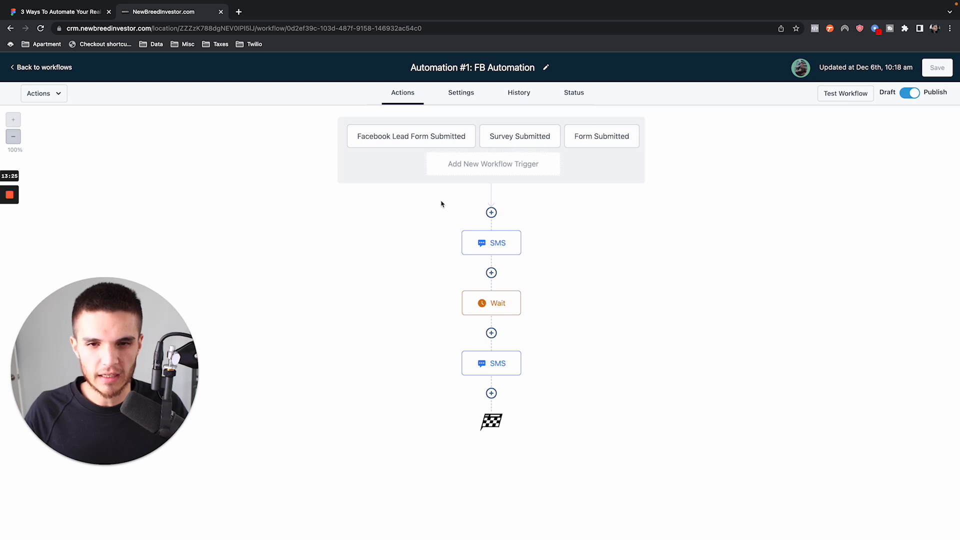
{"action": "left_click", "coordinate": [465, 93]}
{"action": "scroll", "coordinate": [425, 300], "scroll_direction": "down", "scroll_amount": 3}
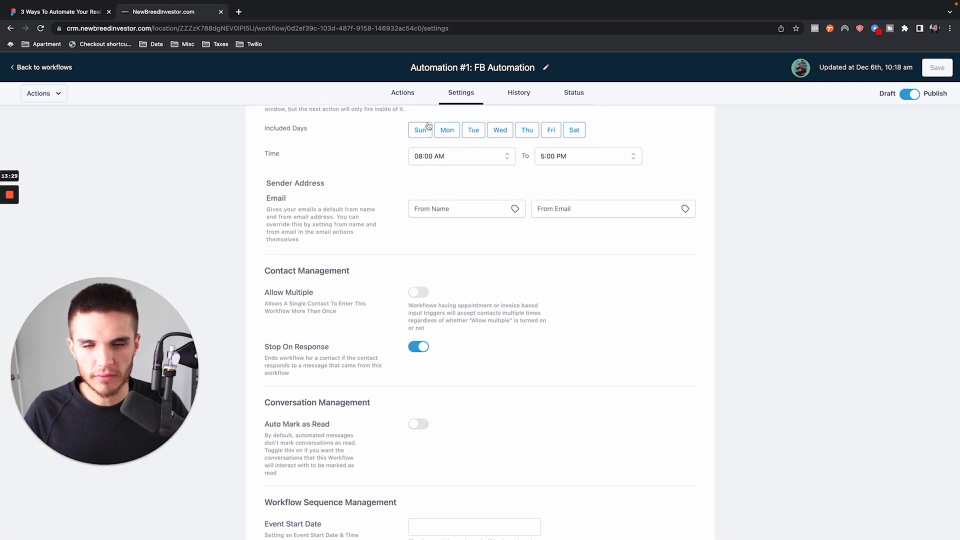
{"action": "left_click", "coordinate": [410, 95]}
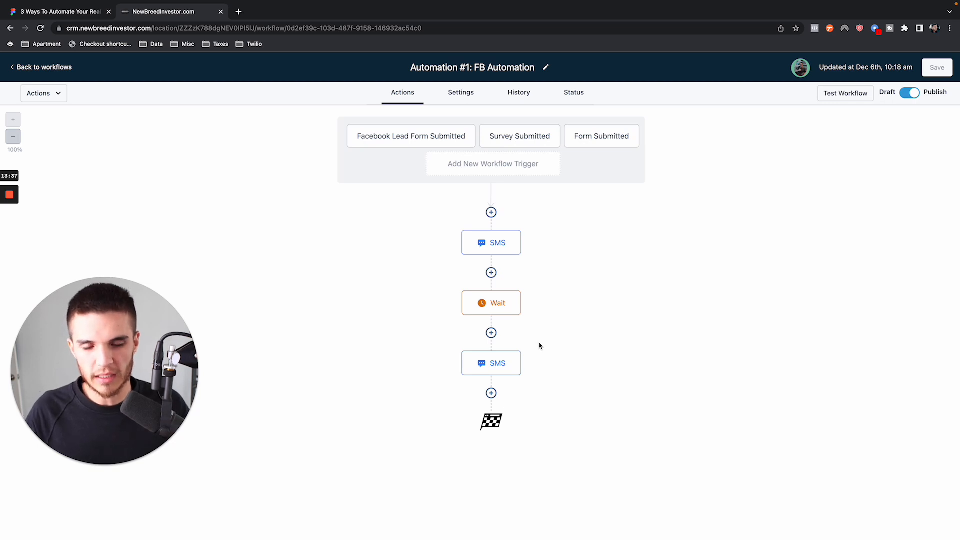
{"action": "left_click", "coordinate": [465, 102]}
- Reopen Automation #1: FB Automation from the workflows list and rename it "Automation #1:"
{"action": "left_click", "coordinate": [55, 69]}
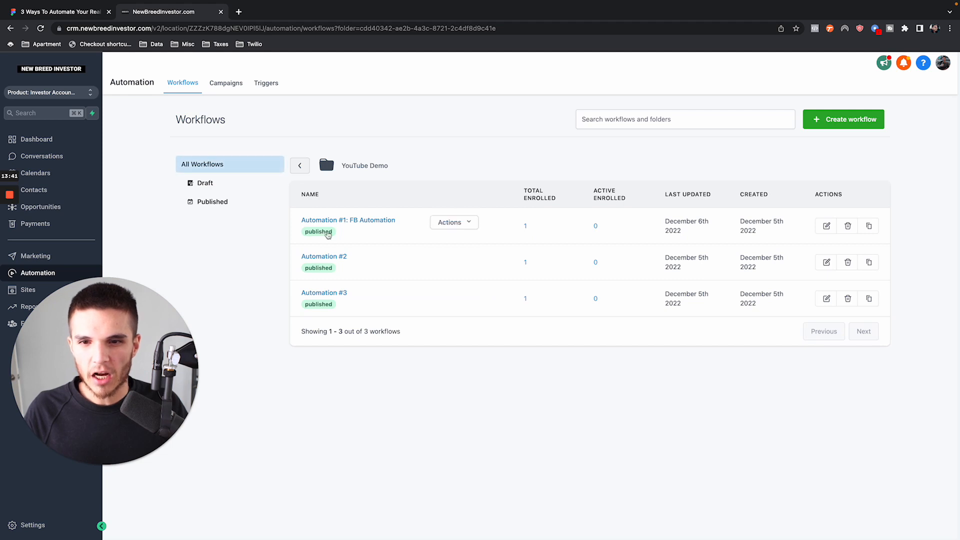
{"action": "left_click", "coordinate": [350, 220]}
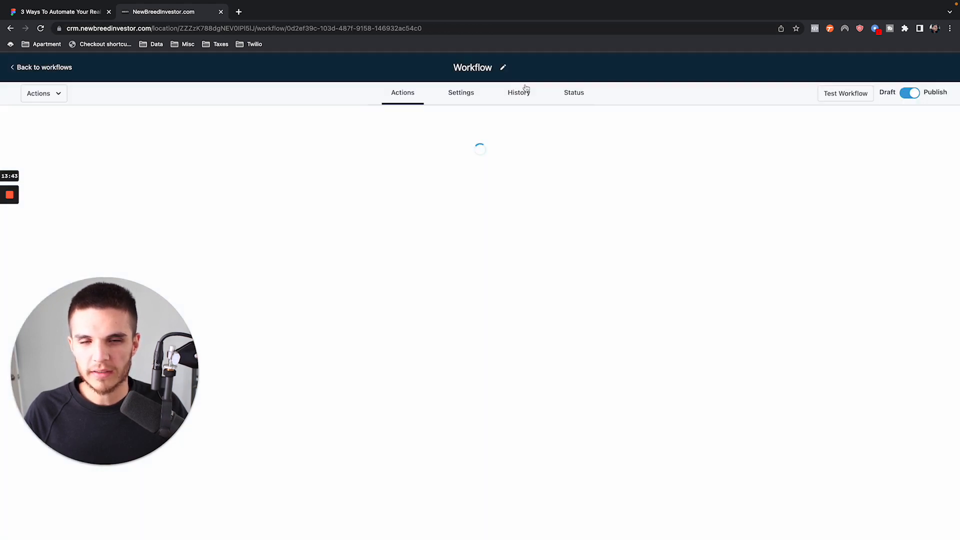
{"action": "left_click_drag", "start_coordinate": [474, 68], "coordinate": [549, 72]}
{"action": "key", "text": "BackSpace"}
{"action": "key", "text": "Return"}
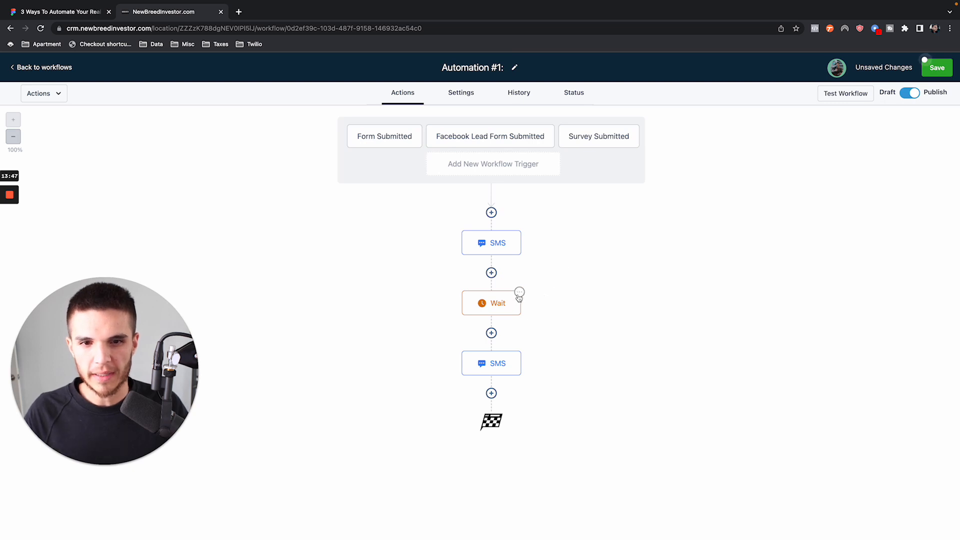
- Delete the Wait action together with the SMS after it, and save the workflow
{"action": "left_click", "coordinate": [519, 295]}
{"action": "mouse_move", "coordinate": [550, 375]}
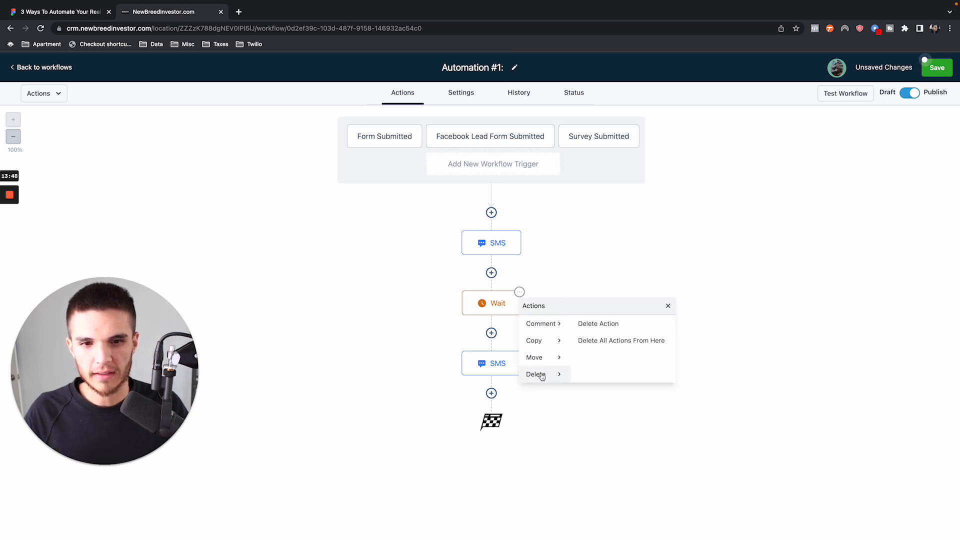
{"action": "left_click", "coordinate": [619, 328]}
{"action": "left_click", "coordinate": [564, 345]}
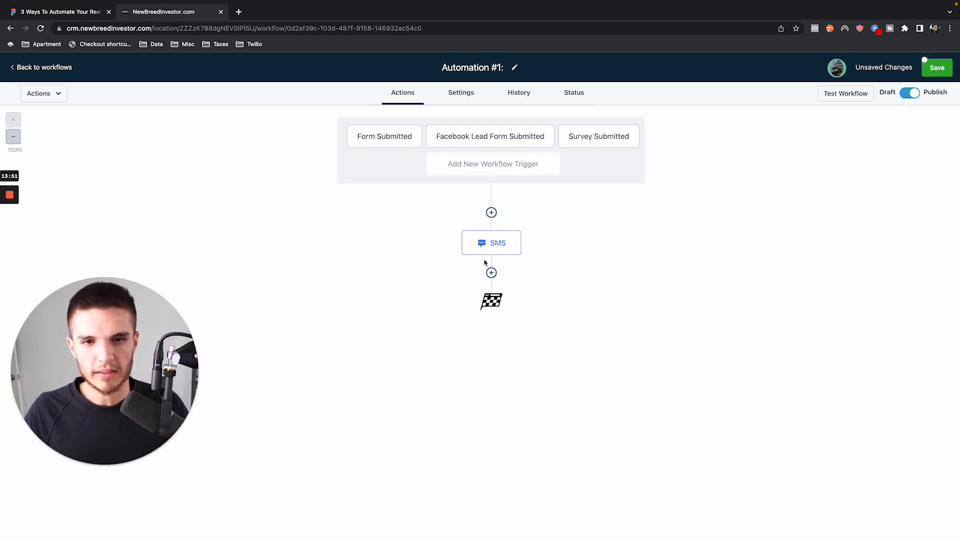
{"action": "left_click", "coordinate": [934, 67]}
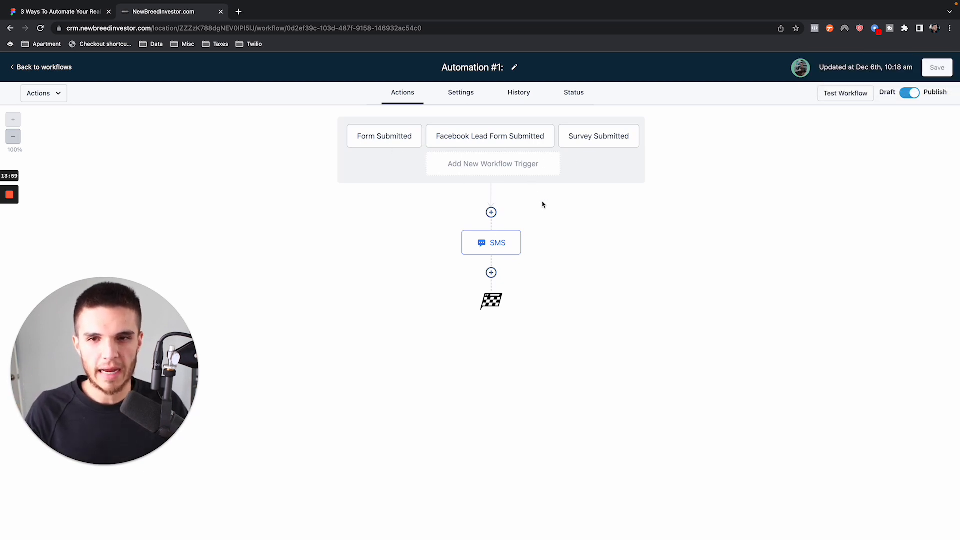
{"action": "left_click", "coordinate": [491, 273]}
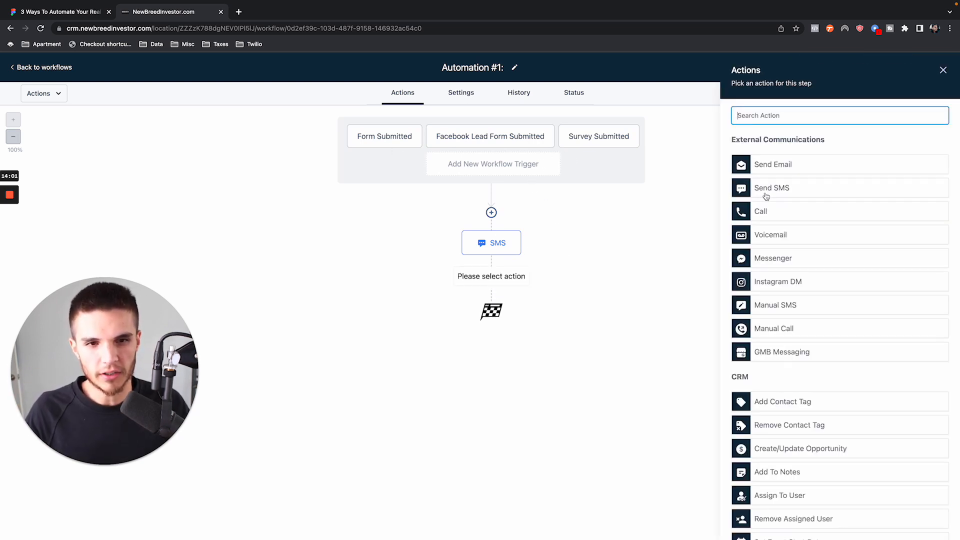
{"action": "type", "text": "wa"}
{"action": "left_click", "coordinate": [767, 166]}
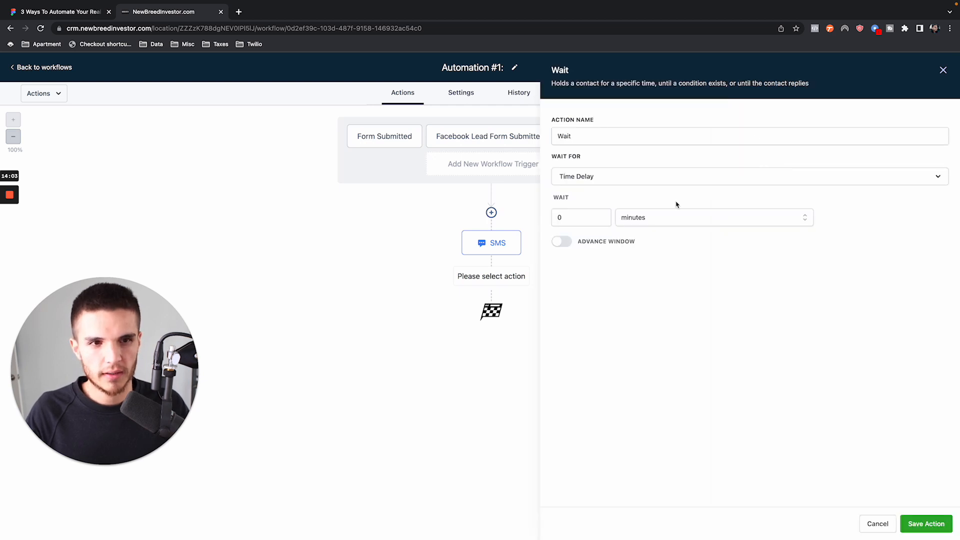
{"action": "left_click", "coordinate": [634, 220]}
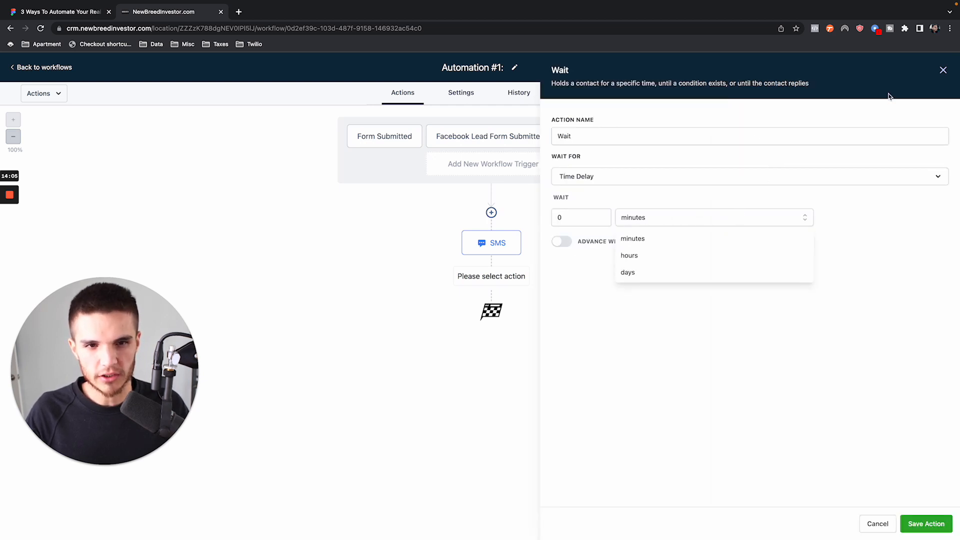
{"action": "left_click", "coordinate": [942, 70]}
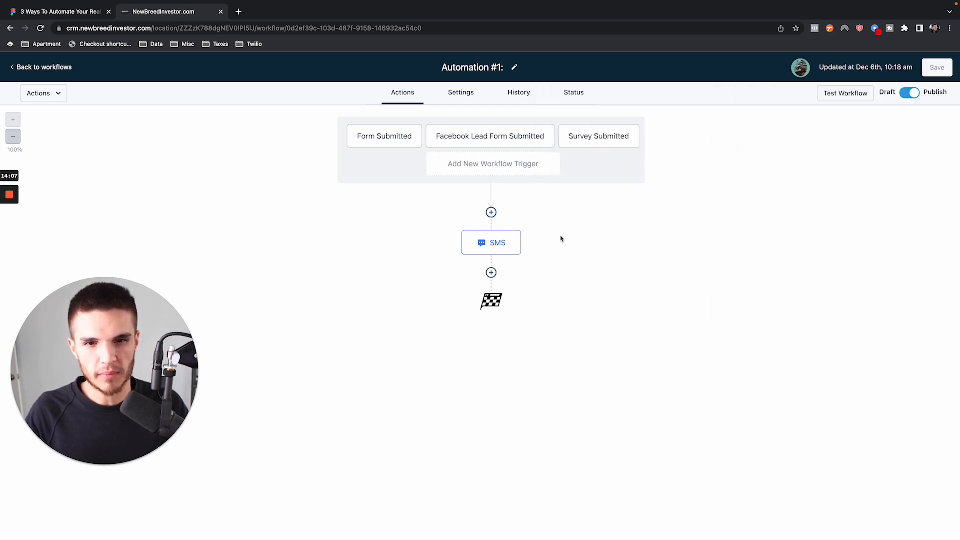
{"action": "left_click", "coordinate": [491, 273]}
{"action": "left_click", "coordinate": [788, 193]}
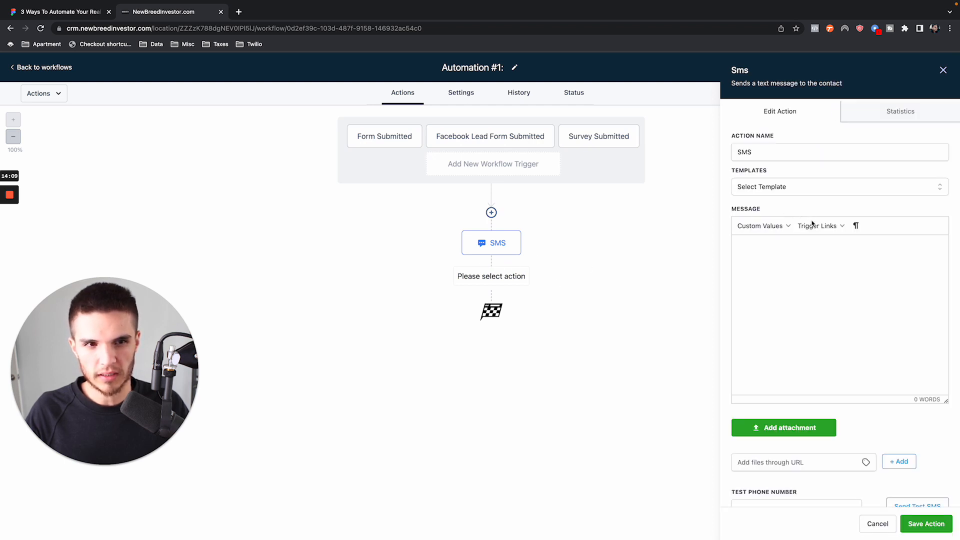
{"action": "left_click", "coordinate": [942, 70]}
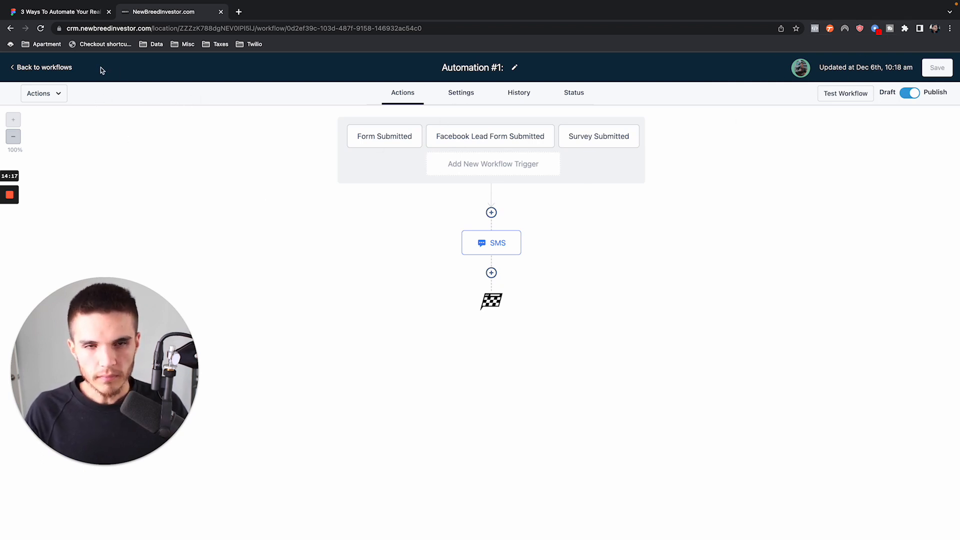
- Leave the workflow, switch to the Figma outline and strike through the bullet "When lead enters system → Auto SMS being assigned to Offer"
{"action": "left_click", "coordinate": [35, 67]}
{"action": "left_click", "coordinate": [79, 14]}
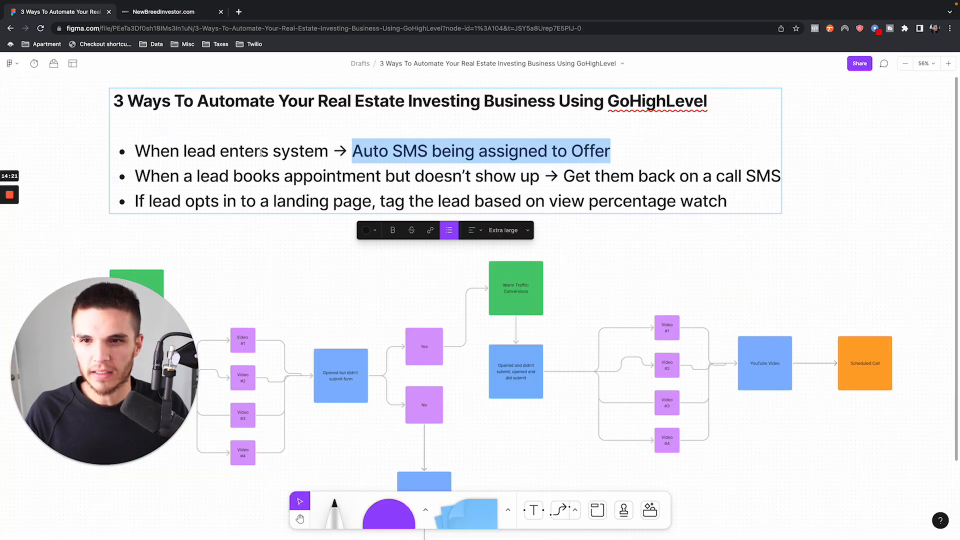
{"action": "left_click", "coordinate": [200, 173]}
{"action": "left_click_drag", "start_coordinate": [625, 147], "coordinate": [134, 153]}
{"action": "left_click", "coordinate": [411, 230]}
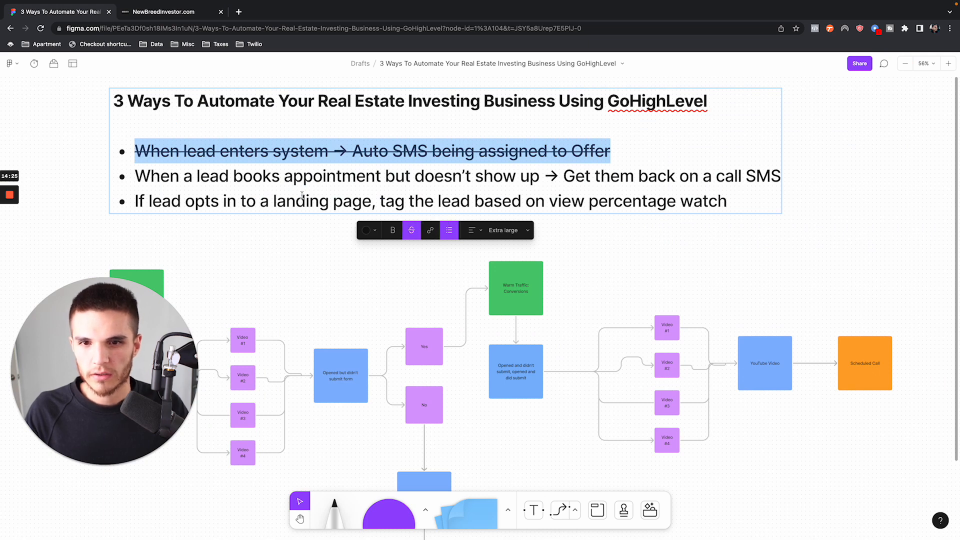
- Highlight the whole second bullet about leads who book an appointment but don't show up
{"action": "left_click", "coordinate": [179, 176]}
{"action": "left_click_drag", "start_coordinate": [135, 176], "coordinate": [630, 175]}
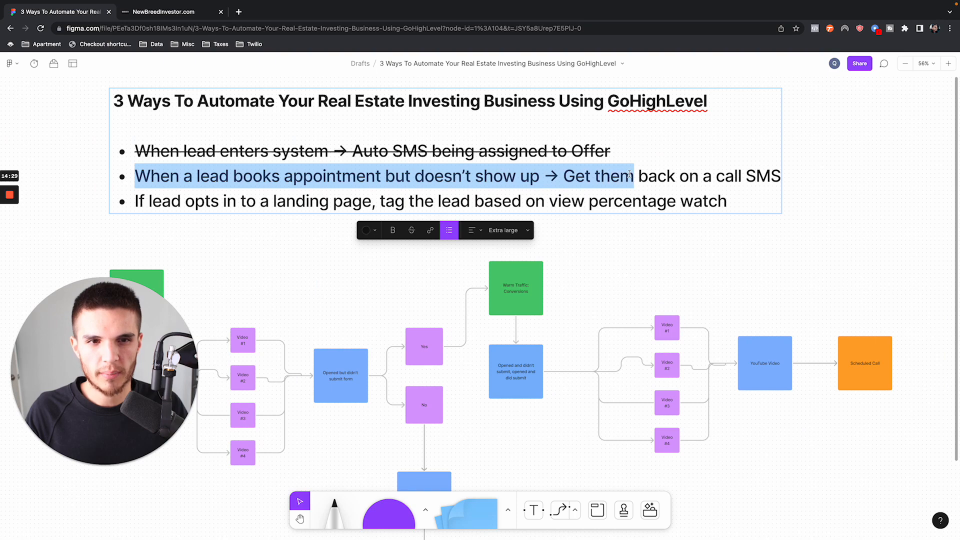
{"action": "left_click", "coordinate": [715, 176]}
{"action": "left_click_drag", "start_coordinate": [779, 175], "coordinate": [105, 177]}
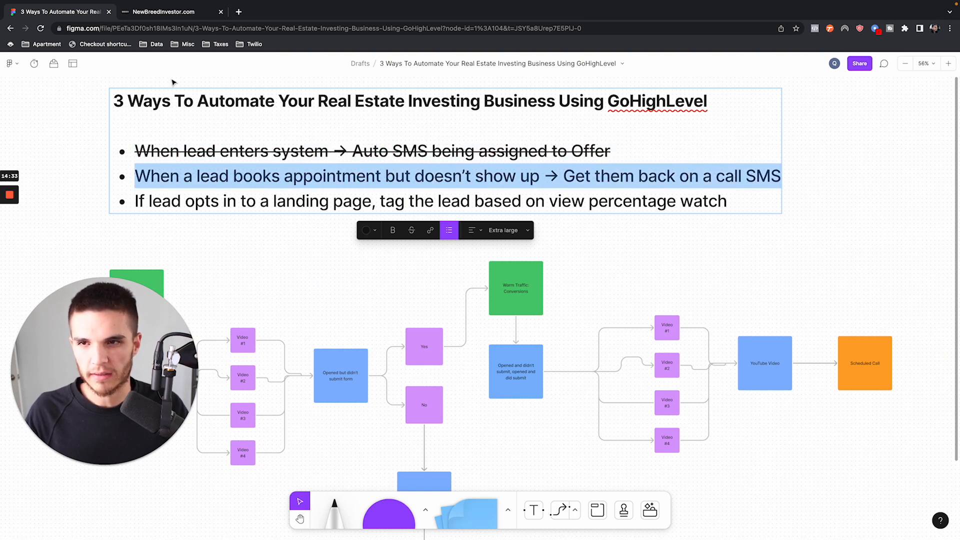
- Switch back to the GoHighLevel CRM, look into Automation #2, and dismiss the phone number notice above the workflows list
{"action": "left_click", "coordinate": [172, 13]}
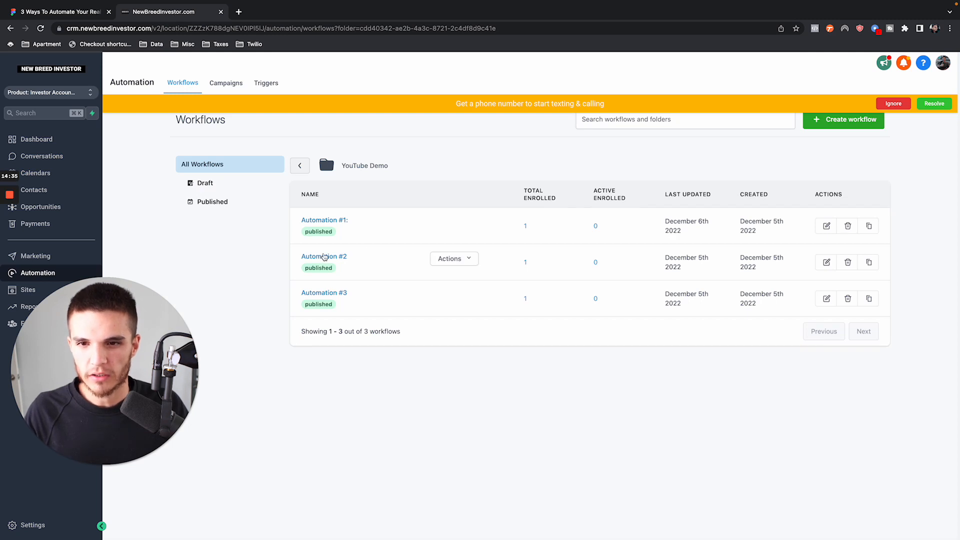
{"action": "left_click", "coordinate": [323, 256]}
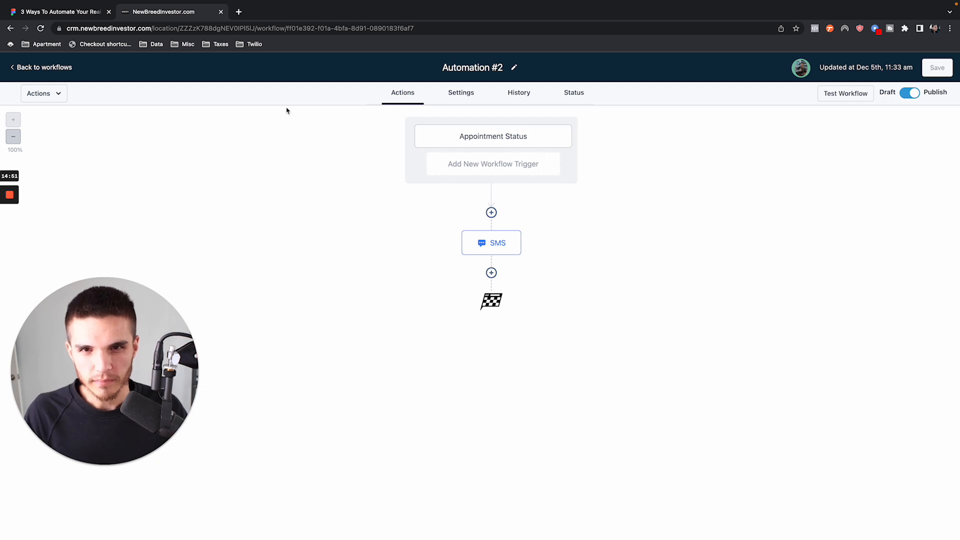
{"action": "left_click", "coordinate": [46, 68]}
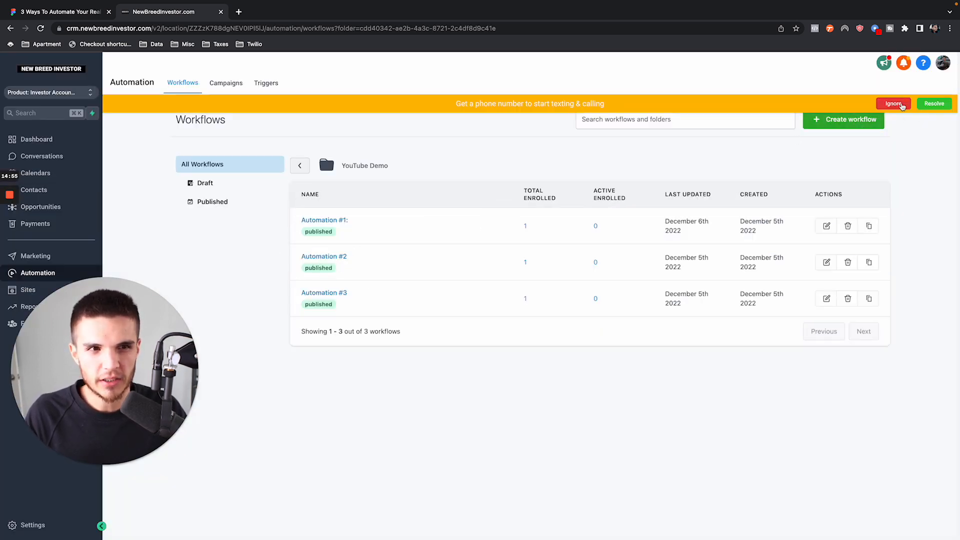
{"action": "left_click", "coordinate": [897, 104]}
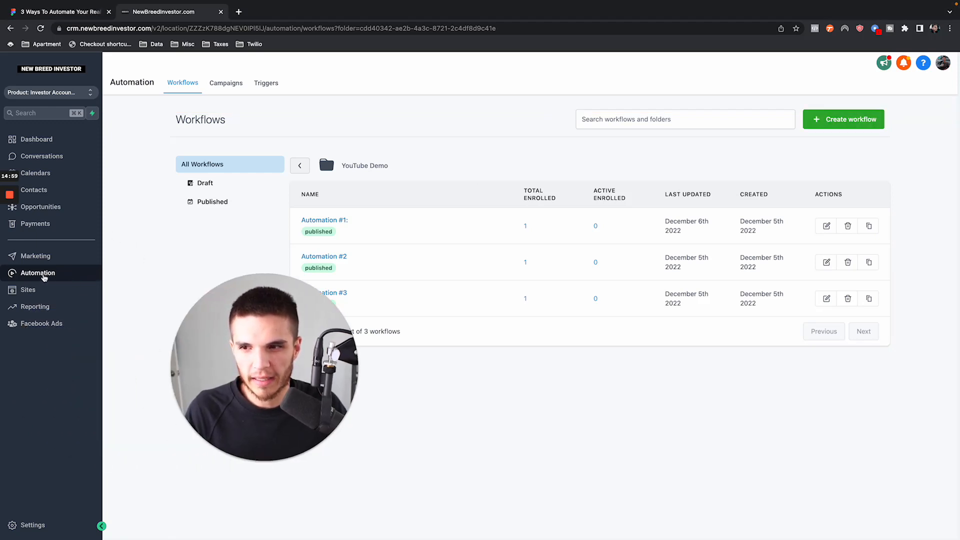
- Browse the workflow templates and create a workflow from "Recipe - Auto Missed Call Text-Back"
{"action": "left_click", "coordinate": [874, 123]}
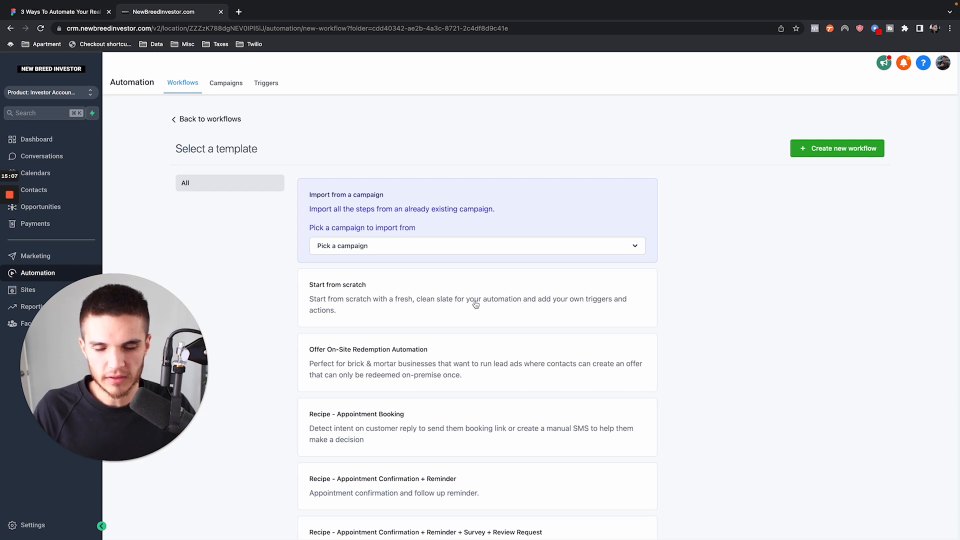
{"action": "scroll", "coordinate": [475, 305], "scroll_direction": "down", "scroll_amount": 1}
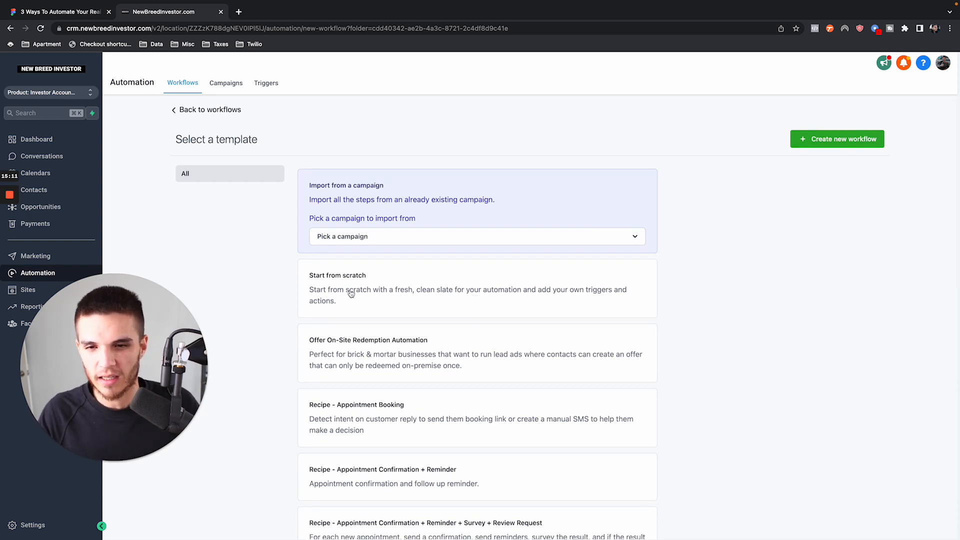
{"action": "scroll", "coordinate": [420, 300], "scroll_direction": "down", "scroll_amount": 5}
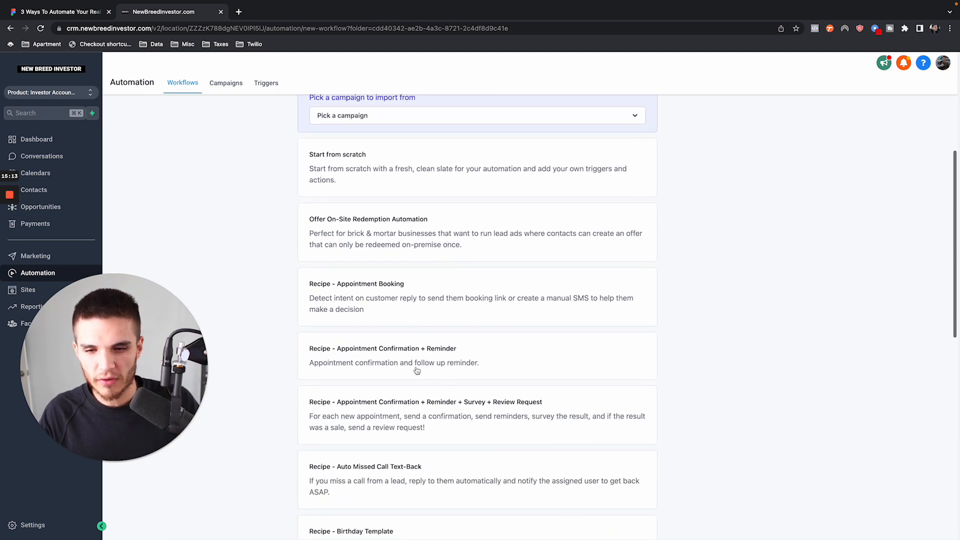
{"action": "scroll", "coordinate": [360, 370], "scroll_direction": "down", "scroll_amount": 10}
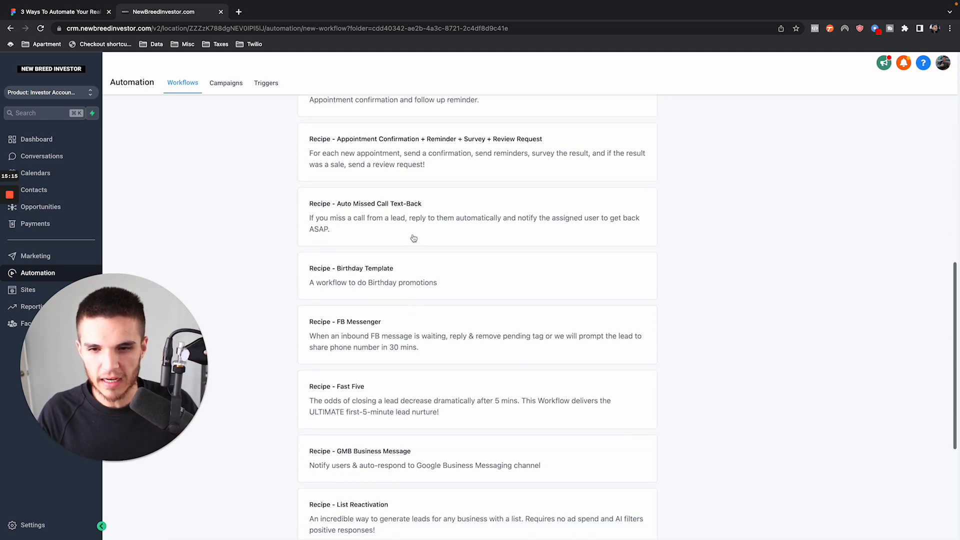
{"action": "scroll", "coordinate": [457, 223], "scroll_direction": "up", "scroll_amount": 13}
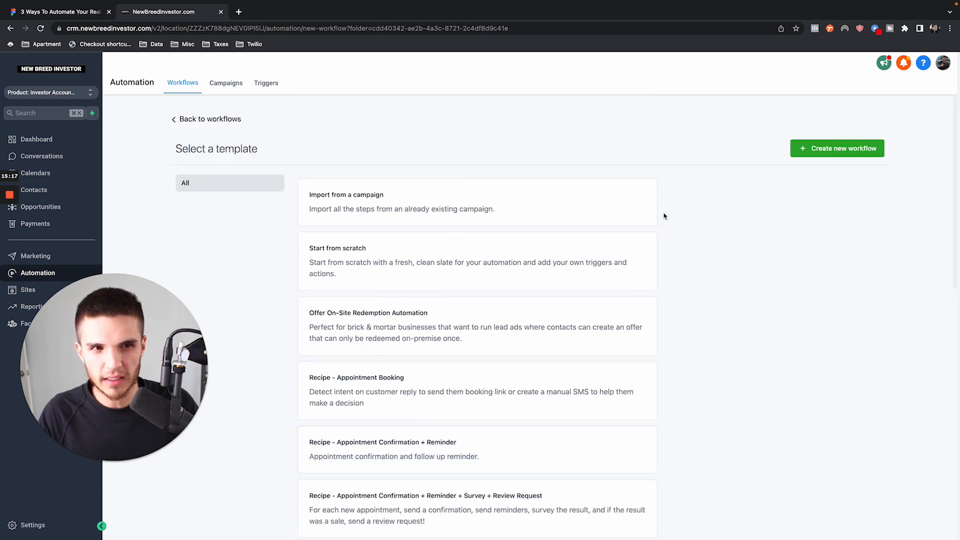
{"action": "scroll", "coordinate": [563, 292], "scroll_direction": "down", "scroll_amount": 10}
{"action": "scroll", "coordinate": [522, 278], "scroll_direction": "up", "scroll_amount": 10}
{"action": "left_click", "coordinate": [820, 148]}
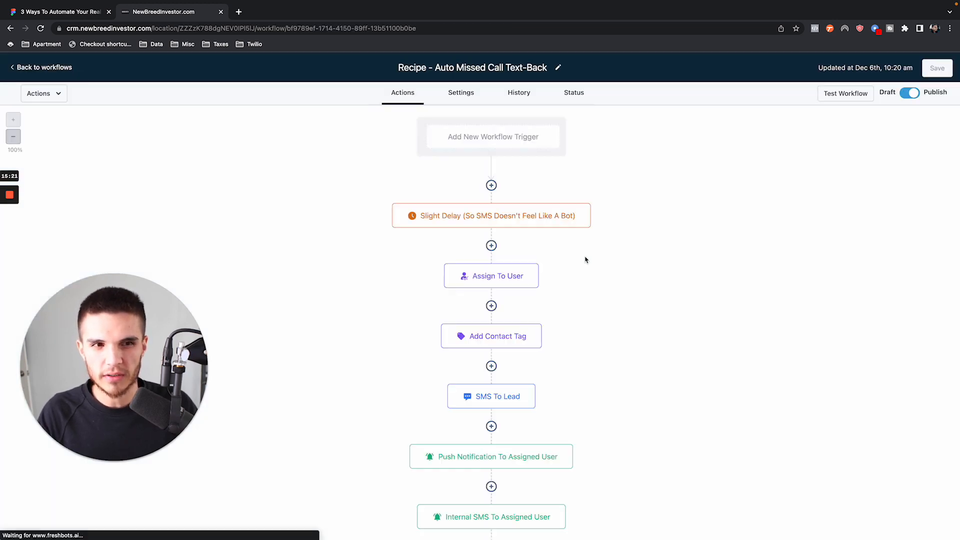
- Review the missed-call recipe's action sequence and delete that draft workflow from the YouTube Demo folder
{"action": "scroll", "coordinate": [421, 250], "scroll_direction": "down", "scroll_amount": 3}
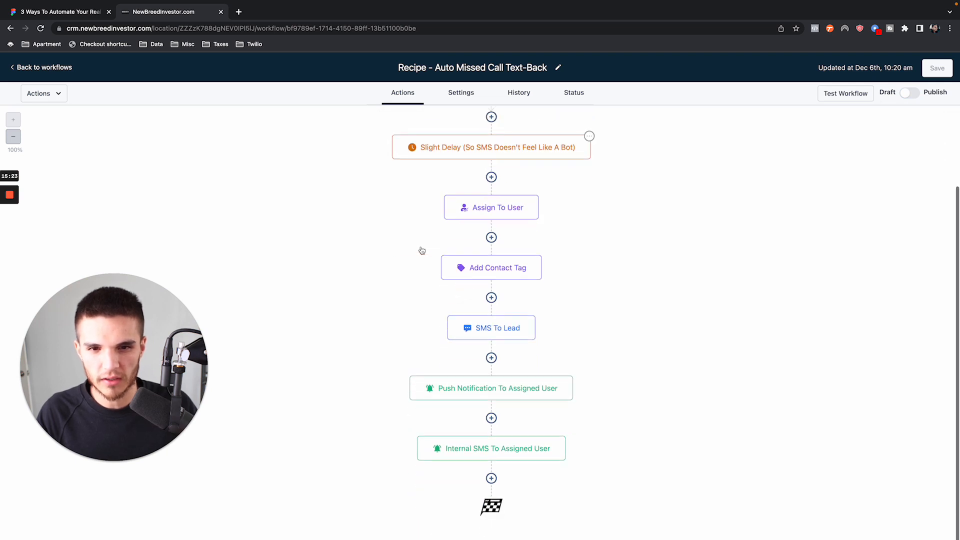
{"action": "scroll", "coordinate": [421, 250], "scroll_direction": "up", "scroll_amount": 3}
{"action": "scroll", "coordinate": [510, 305], "scroll_direction": "down", "scroll_amount": 2}
{"action": "scroll", "coordinate": [513, 307], "scroll_direction": "up", "scroll_amount": 2}
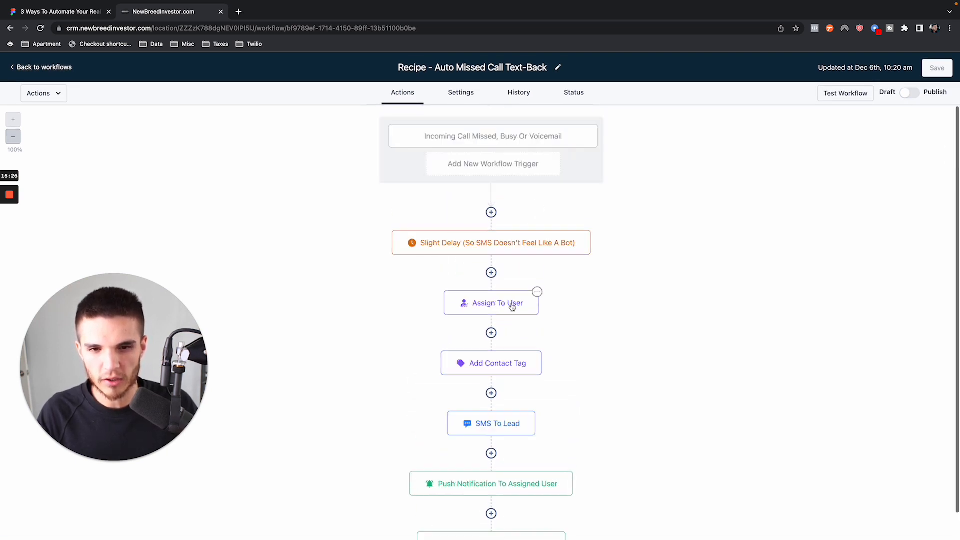
{"action": "left_click", "coordinate": [55, 68]}
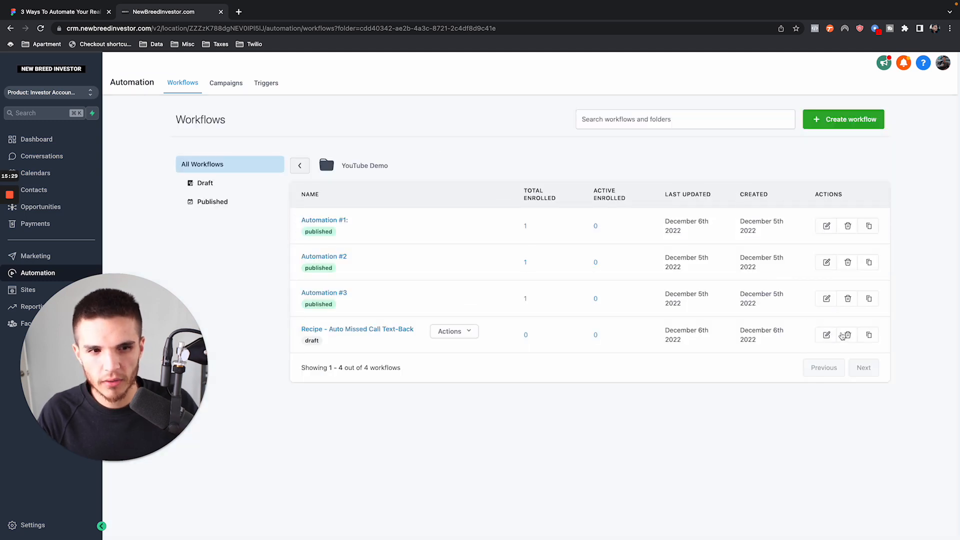
{"action": "left_click", "coordinate": [847, 334]}
{"action": "left_click", "coordinate": [624, 365]}
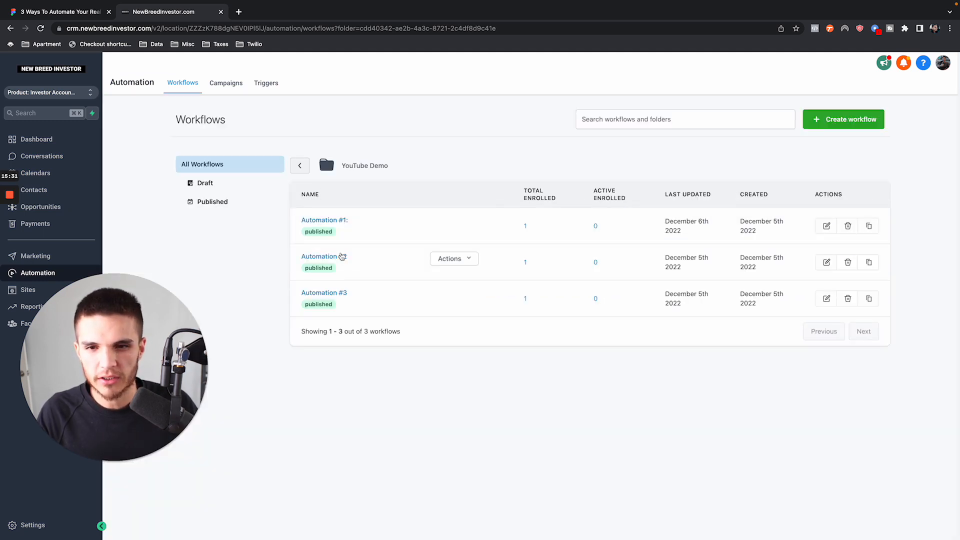
- Open Automation #2 and delete its existing Appointment Status trigger
{"action": "left_click", "coordinate": [328, 257]}
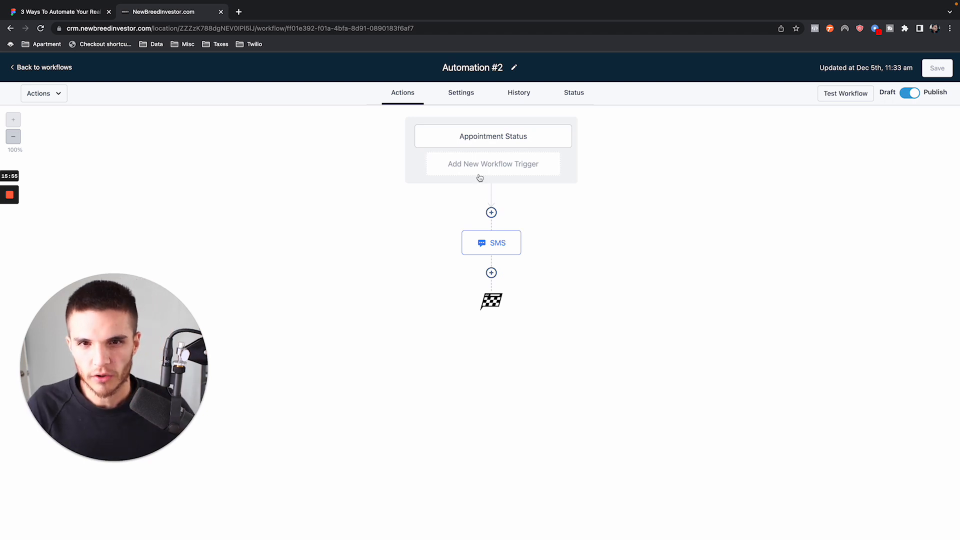
{"action": "left_click", "coordinate": [553, 141]}
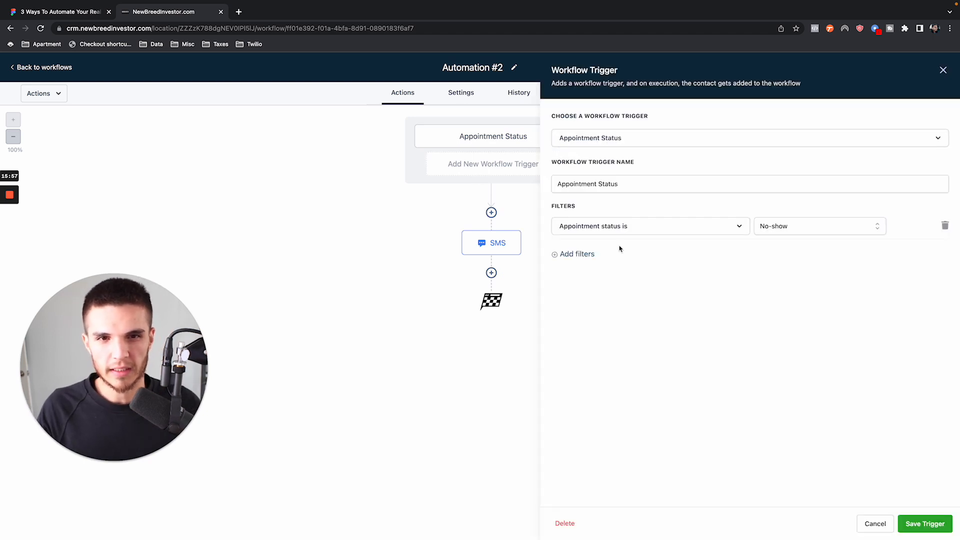
{"action": "left_click", "coordinate": [564, 523]}
{"action": "left_click", "coordinate": [565, 334]}
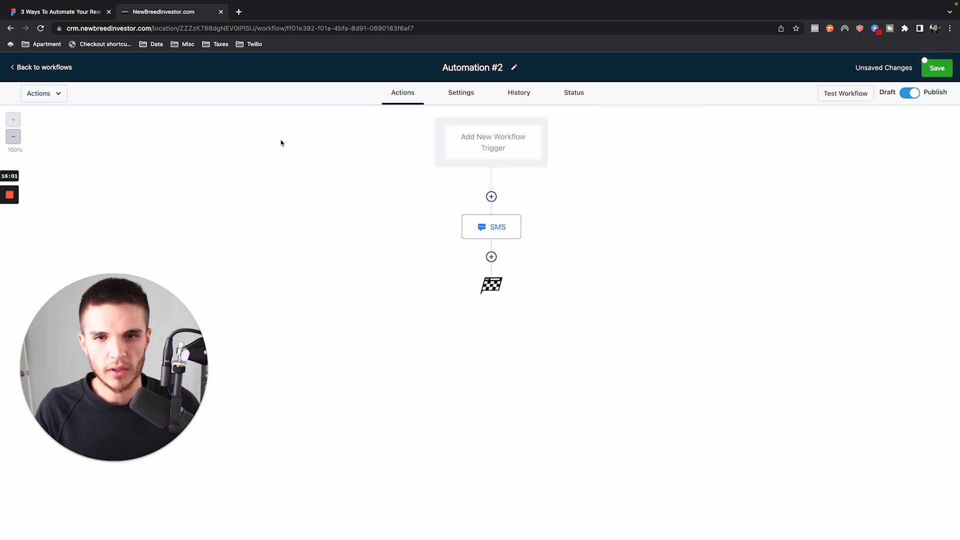
- Add an Appointment Status trigger to Automation #2 with the filter "Appointment status is" set to No-show
{"action": "left_click", "coordinate": [513, 144]}
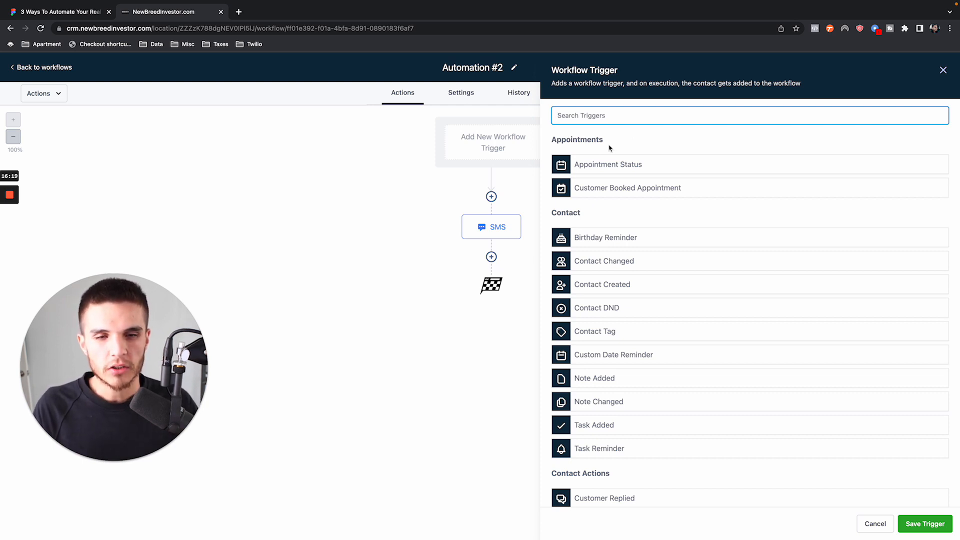
{"action": "left_click_drag", "start_coordinate": [551, 138], "coordinate": [622, 140]}
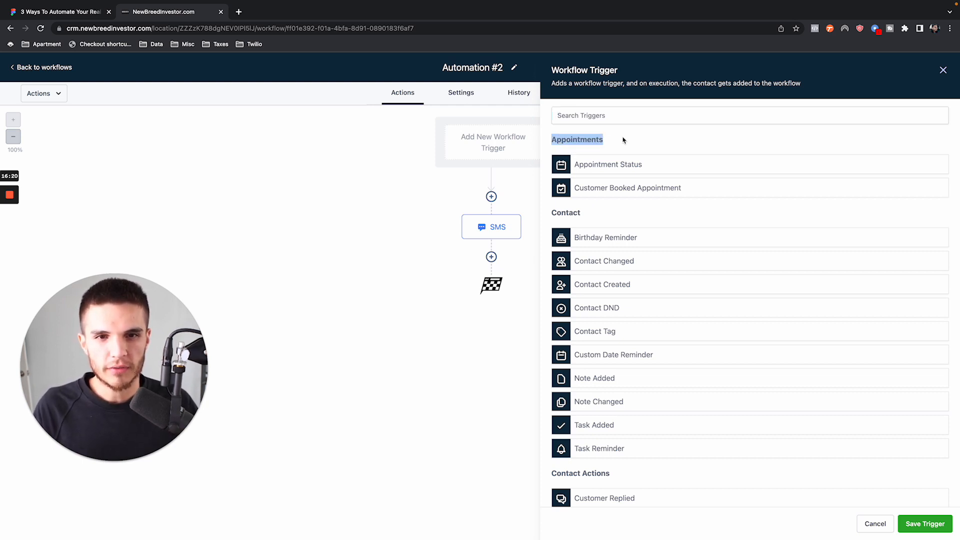
{"action": "left_click", "coordinate": [626, 165]}
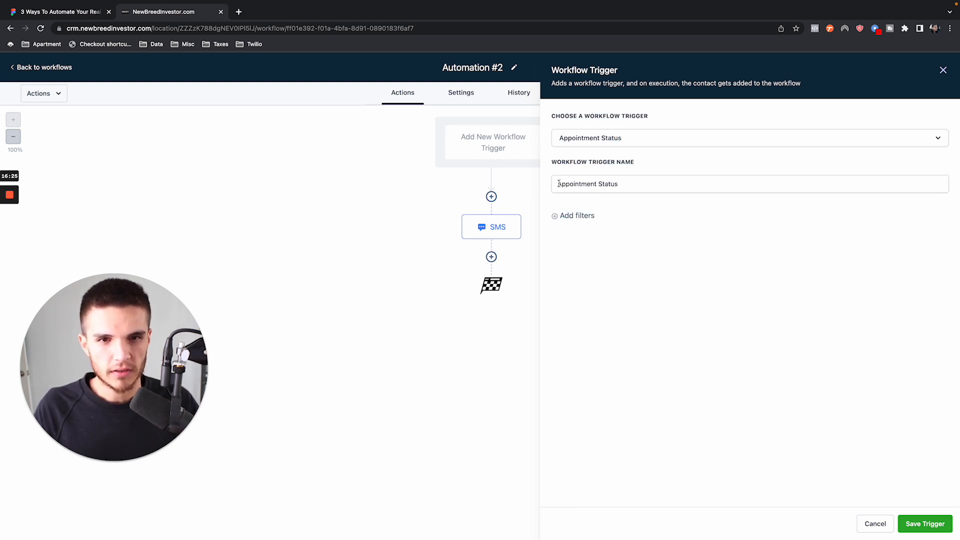
{"action": "left_click", "coordinate": [587, 217]}
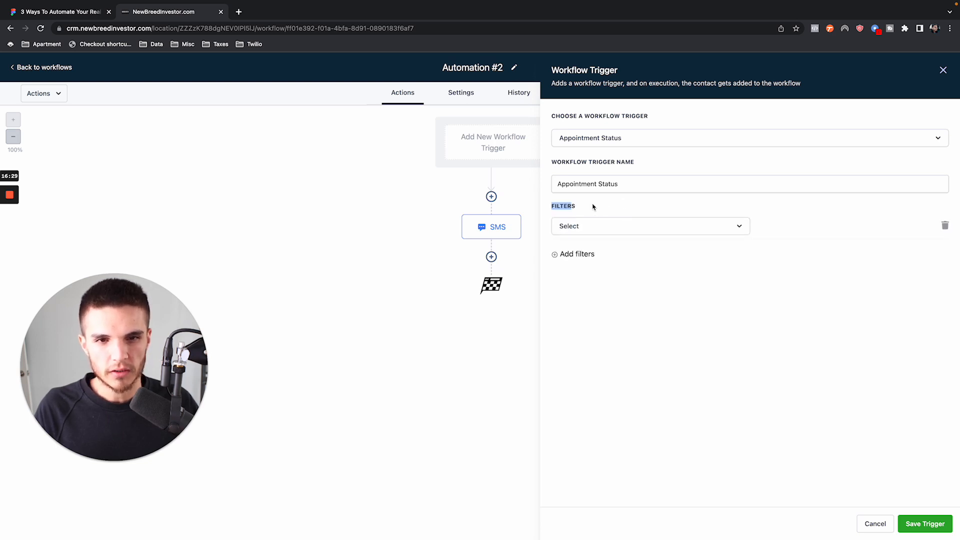
{"action": "left_click", "coordinate": [606, 226]}
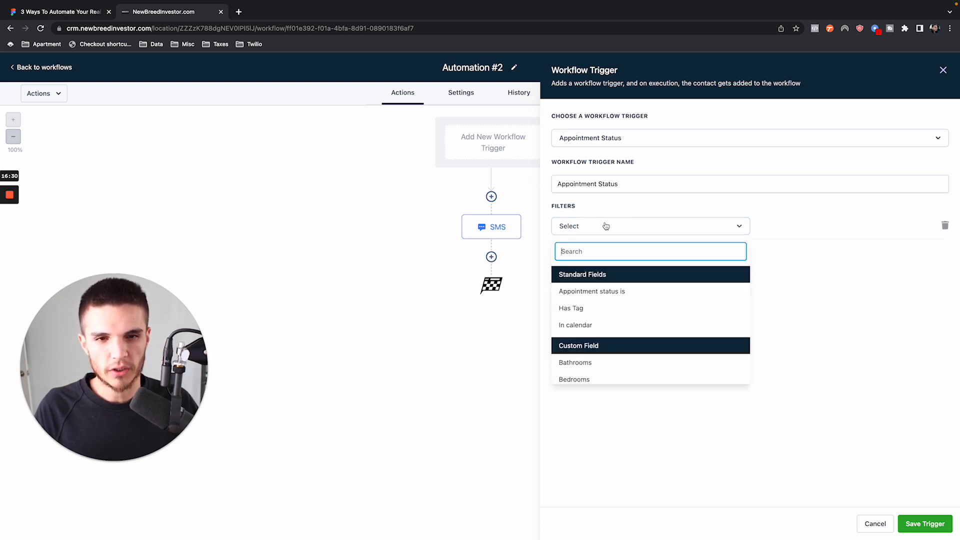
{"action": "left_click", "coordinate": [632, 294]}
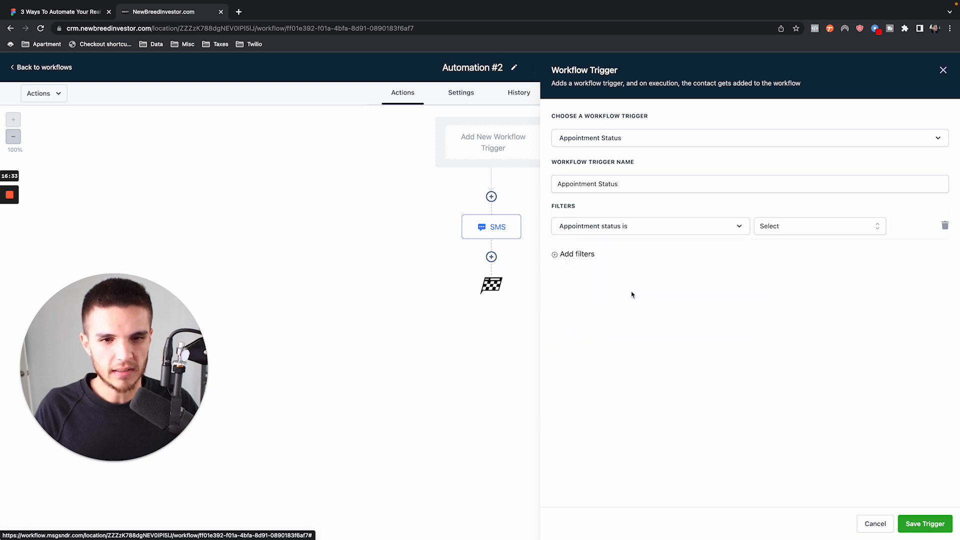
{"action": "left_click", "coordinate": [807, 227]}
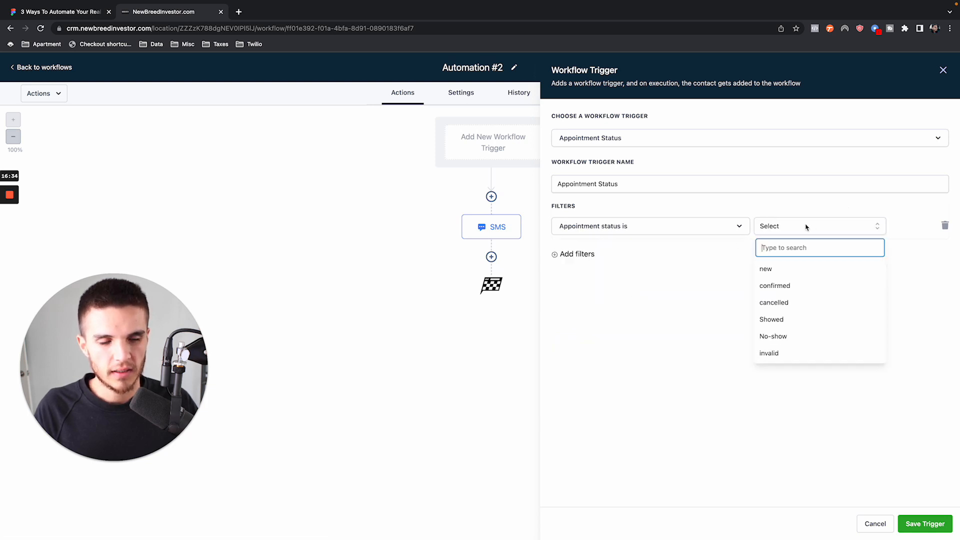
{"action": "left_click", "coordinate": [794, 338]}
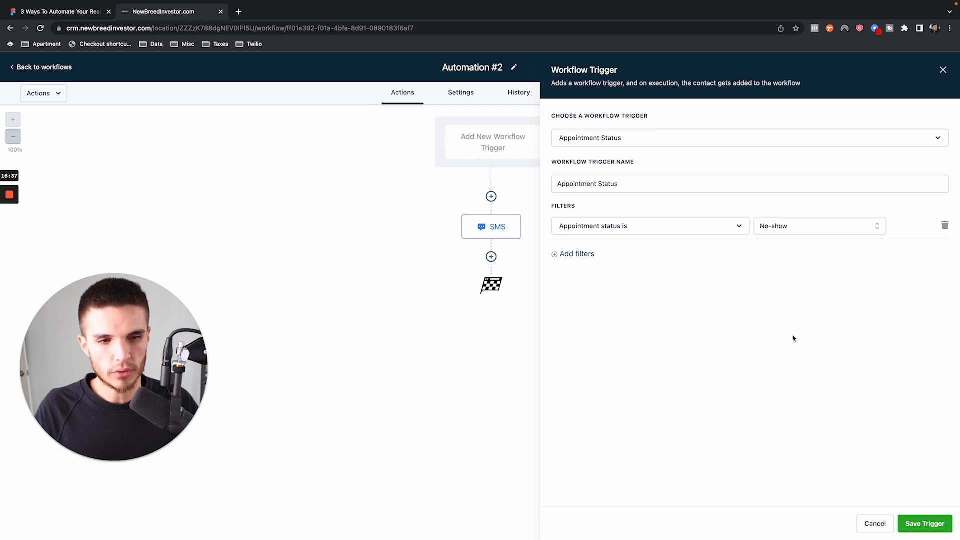
- Review the available appointment status options, keep No-show in the filter, and save the trigger
{"action": "left_click", "coordinate": [808, 230]}
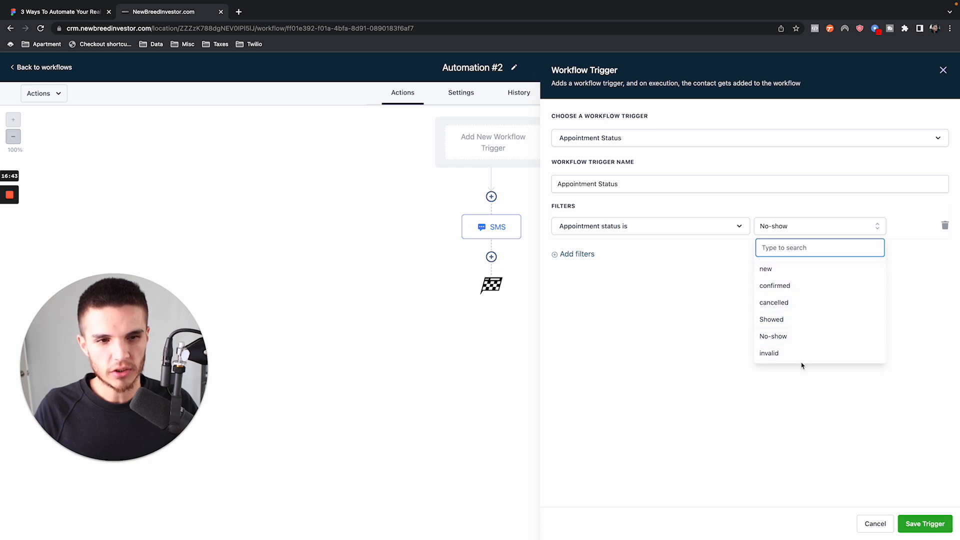
{"action": "left_click", "coordinate": [731, 276]}
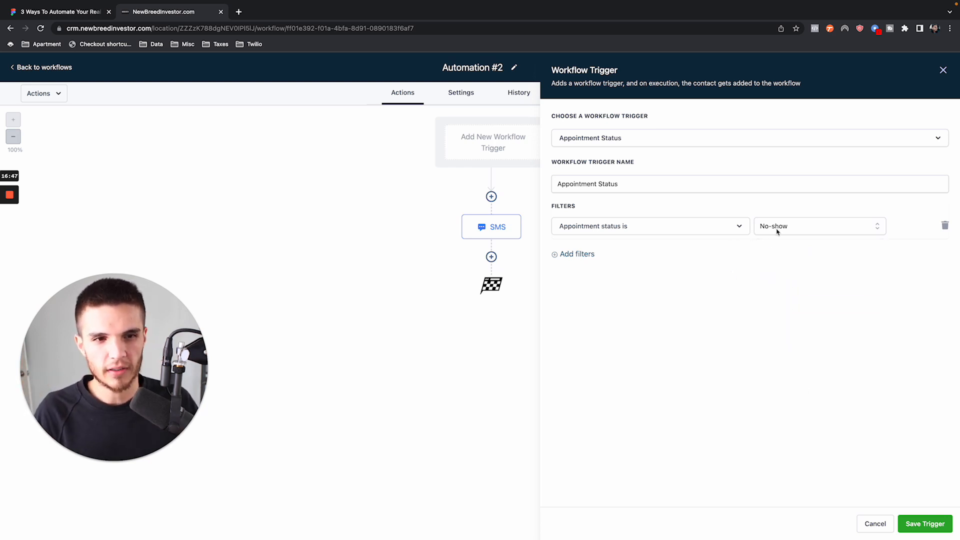
{"action": "left_click", "coordinate": [796, 230]}
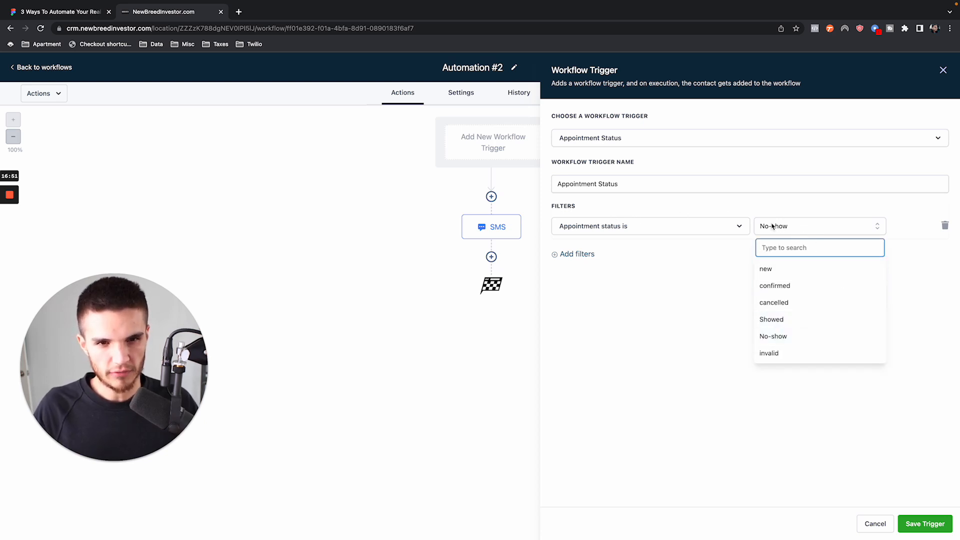
{"action": "left_click", "coordinate": [920, 278]}
{"action": "left_click", "coordinate": [915, 525]}
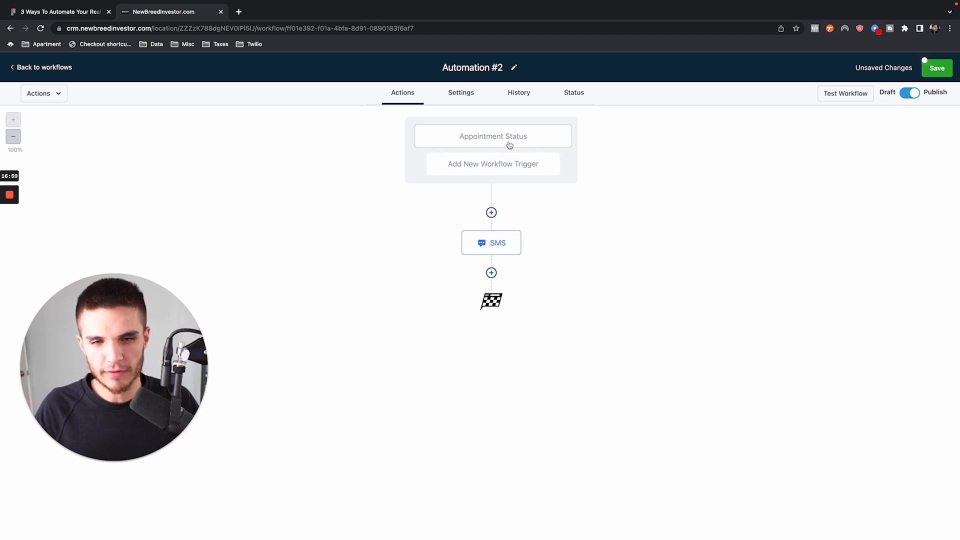
{"action": "left_click", "coordinate": [500, 241]}
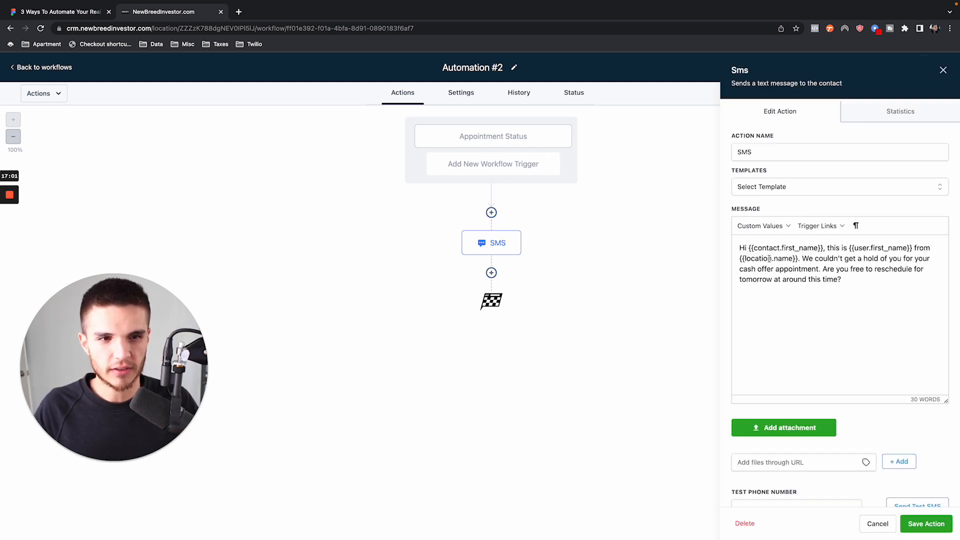
{"action": "key", "text": "ctrl+a"}
{"action": "key", "text": "BackSpace"}
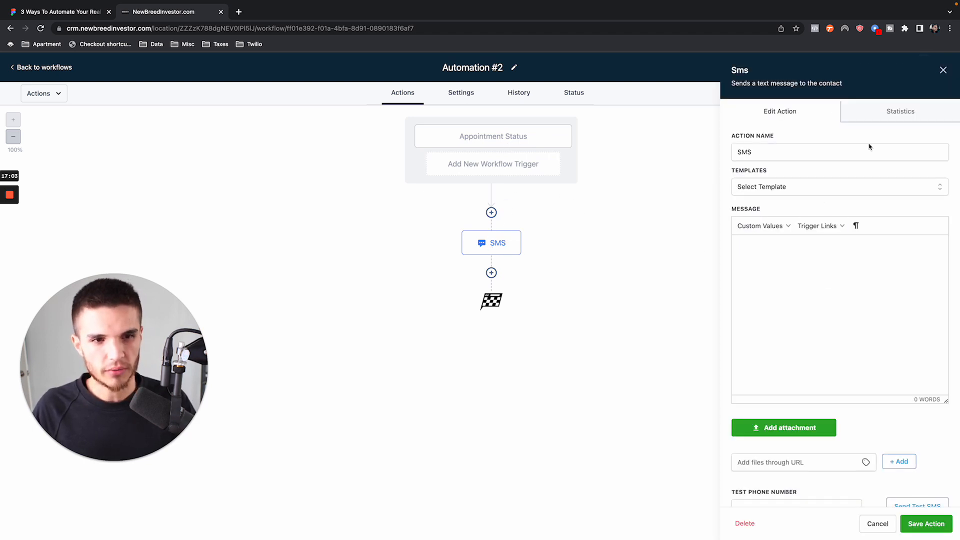
{"action": "left_click", "coordinate": [943, 70]}
- Copy the message text of the existing SMS action and delete that action from the workflow
{"action": "left_click", "coordinate": [496, 250]}
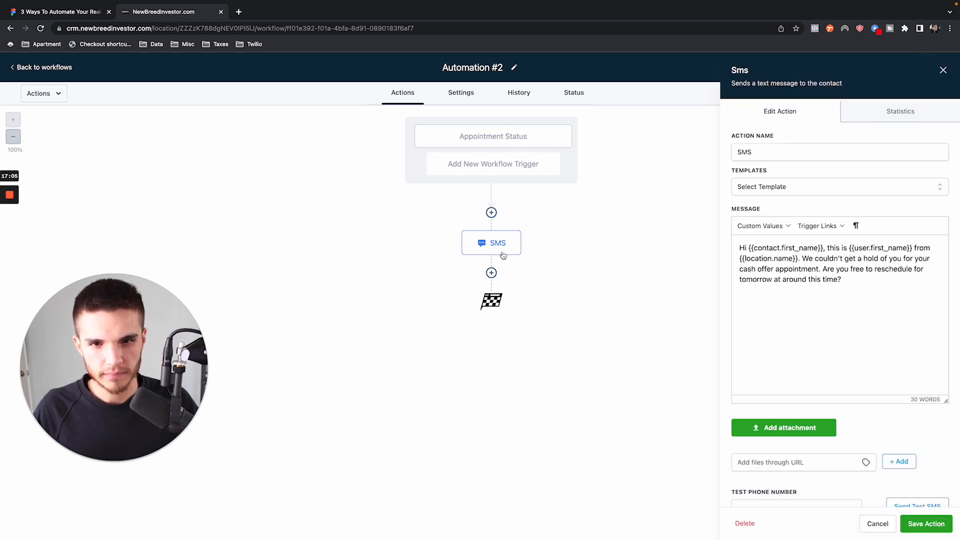
{"action": "triple_click", "coordinate": [782, 271]}
{"action": "key", "text": "super+c"}
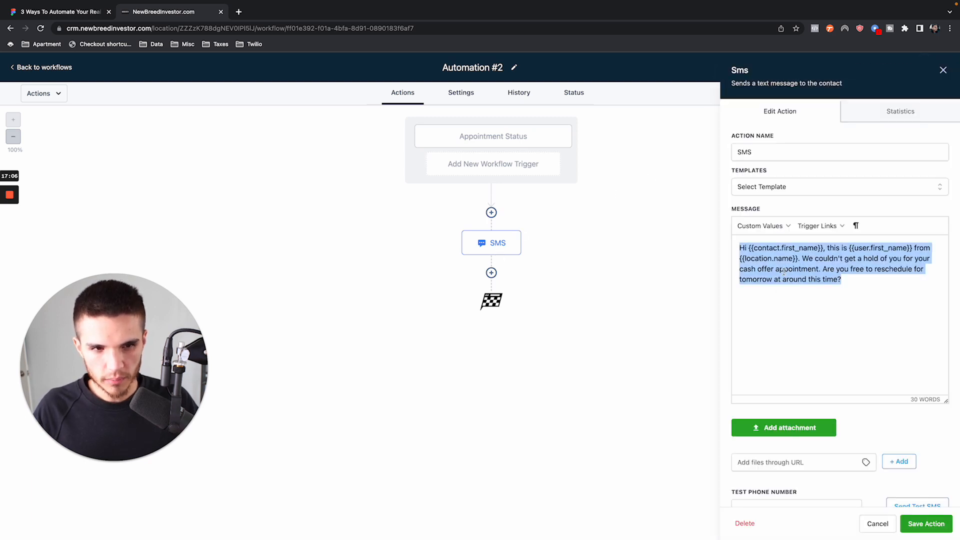
{"action": "left_click", "coordinate": [942, 70]}
{"action": "left_click", "coordinate": [520, 232]}
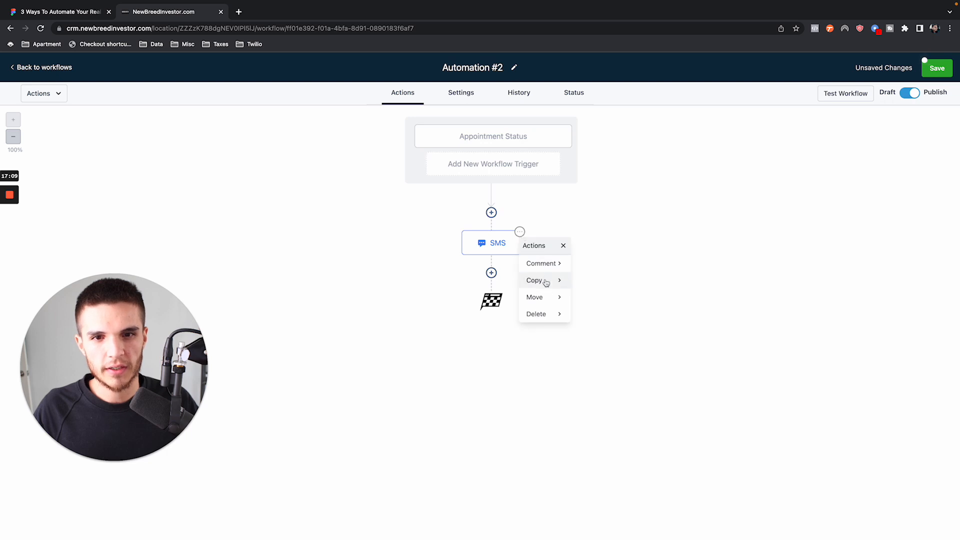
{"action": "mouse_move", "coordinate": [536, 313]}
{"action": "left_click", "coordinate": [613, 264]}
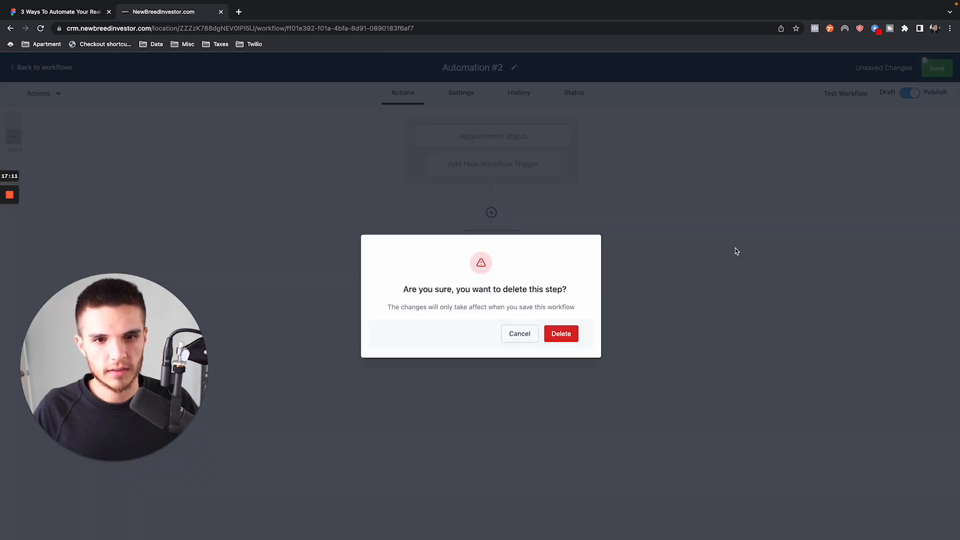
{"action": "left_click", "coordinate": [561, 334]}
- Add a Send SMS action below the trigger and fill its message with the copied reschedule text
{"action": "left_click", "coordinate": [491, 213]}
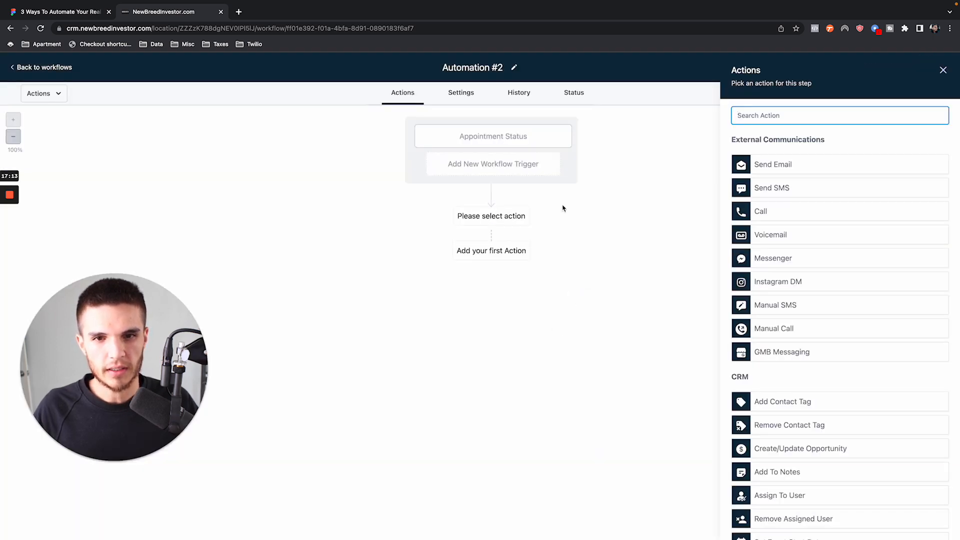
{"action": "left_click", "coordinate": [787, 189]}
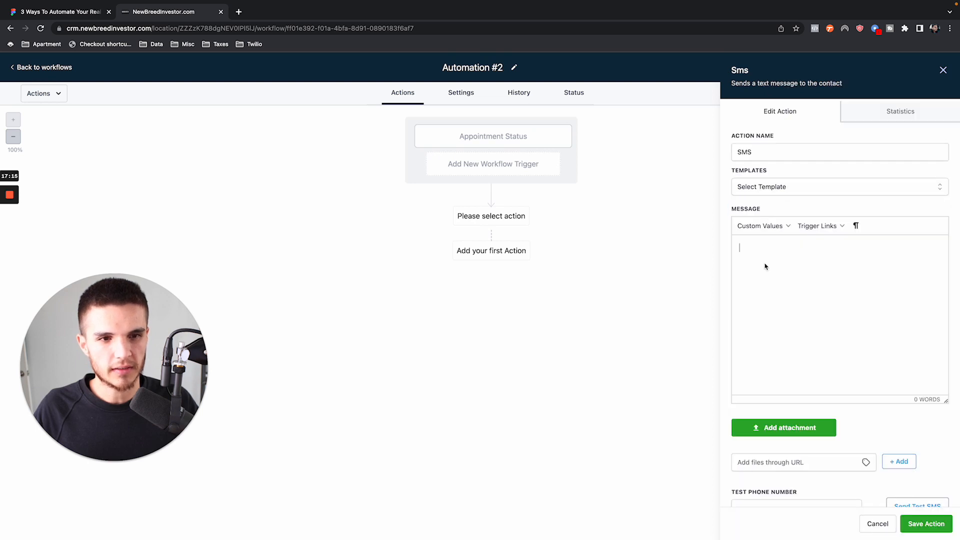
{"action": "key", "text": "super+v"}
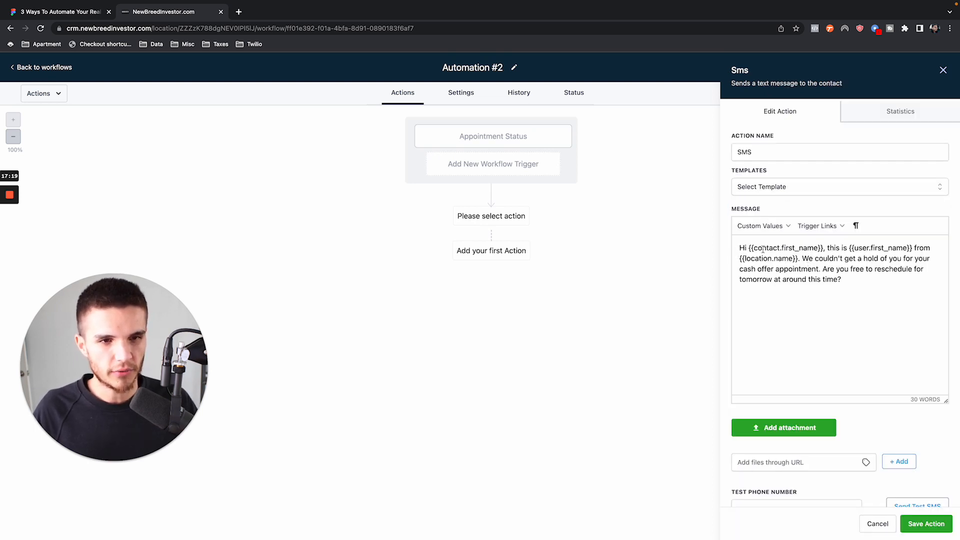
- Try replacing the {{user.first_name}} placeholder in the SMS message with a fixed first name, and undo the replacement
{"action": "left_click_drag", "start_coordinate": [849, 249], "coordinate": [902, 248]}
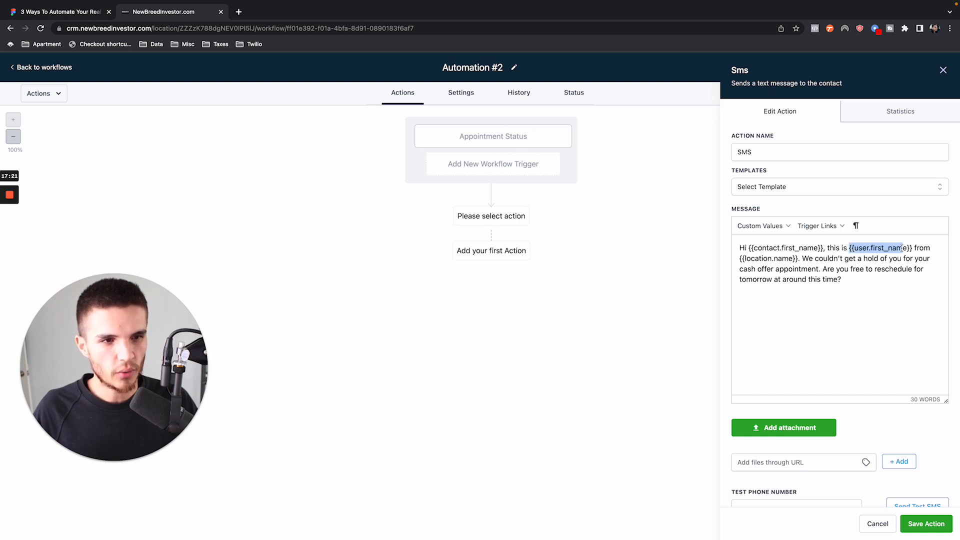
{"action": "left_click_drag", "start_coordinate": [823, 248], "coordinate": [748, 252]}
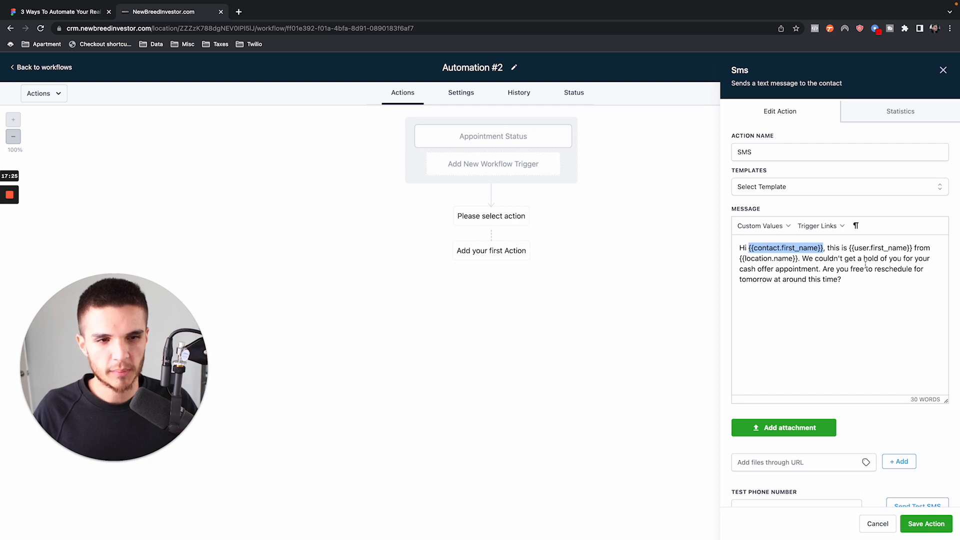
{"action": "left_click_drag", "start_coordinate": [849, 248], "coordinate": [914, 247]}
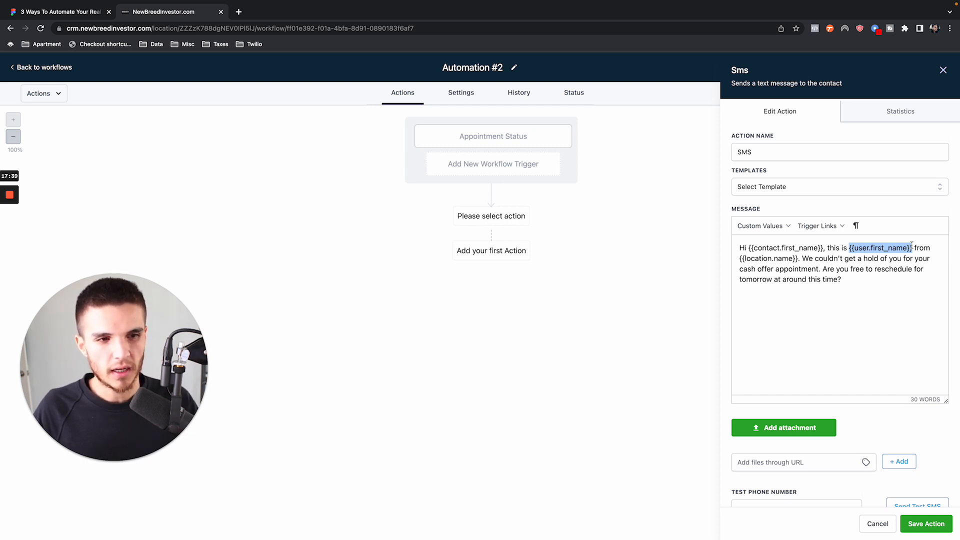
{"action": "type", "text": "Q"}
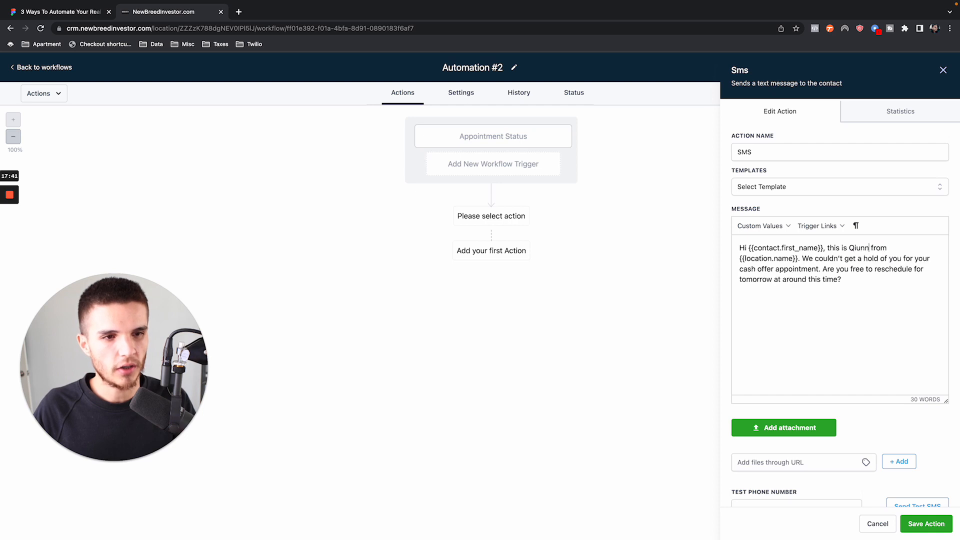
{"action": "type", "text": "uinn"}
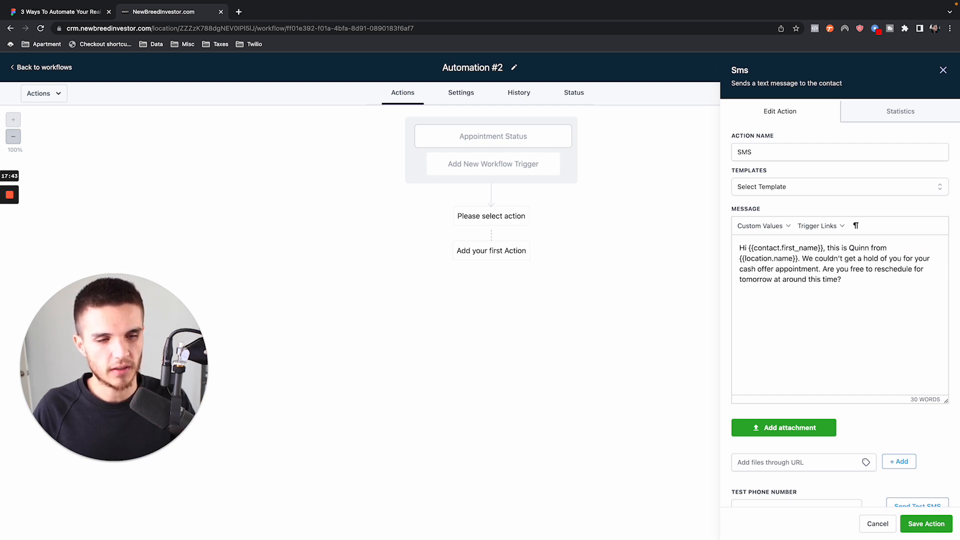
{"action": "key", "text": "super+z"}
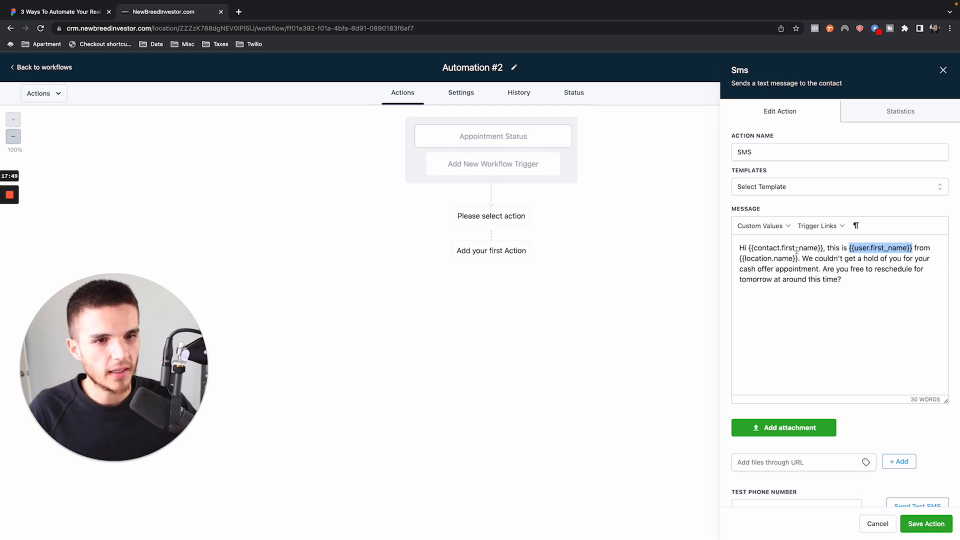
- Try replacing the {{location.name}} placeholder in the SMS message with "ABC Home Buyer", and undo the replacement
{"action": "left_click_drag", "start_coordinate": [799, 259], "coordinate": [737, 260]}
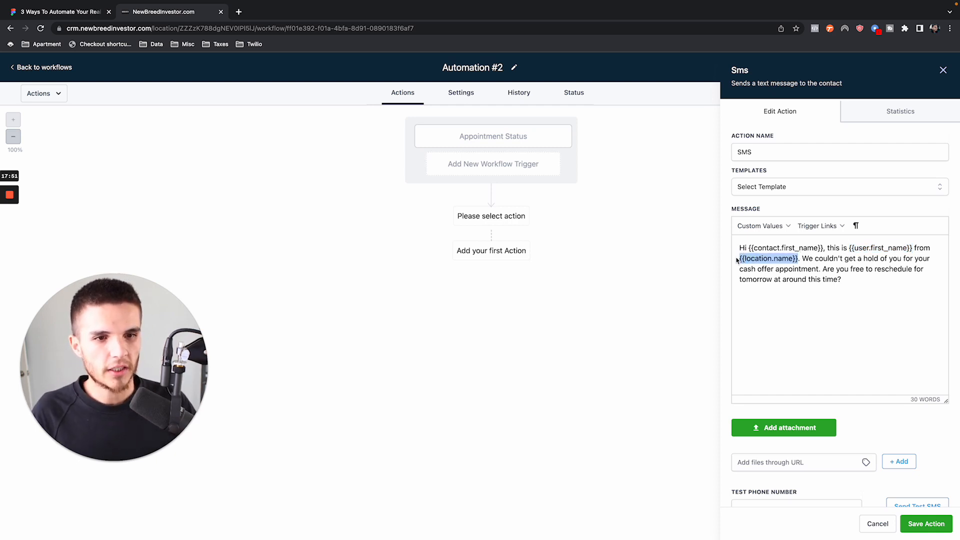
{"action": "left_click", "coordinate": [798, 259]}
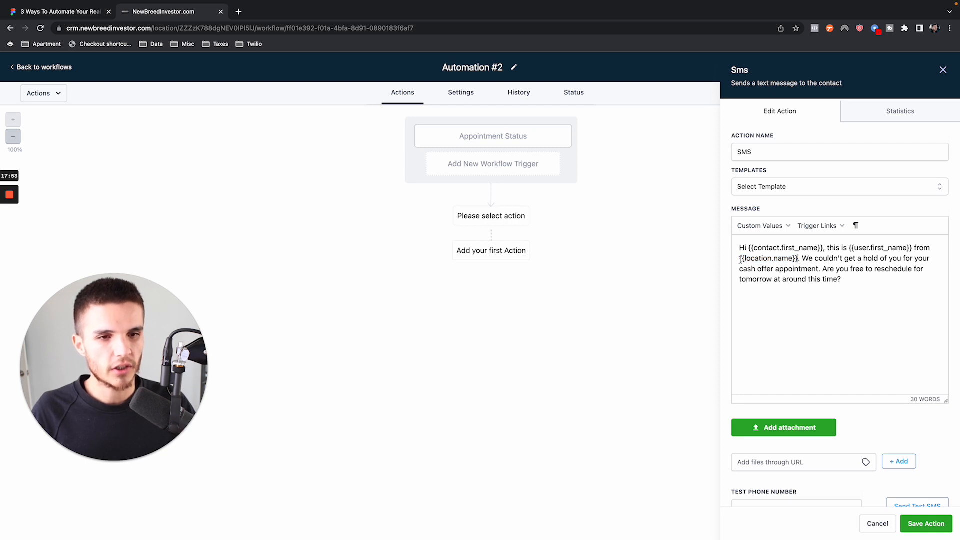
{"action": "left_click_drag", "start_coordinate": [739, 259], "coordinate": [797, 258]}
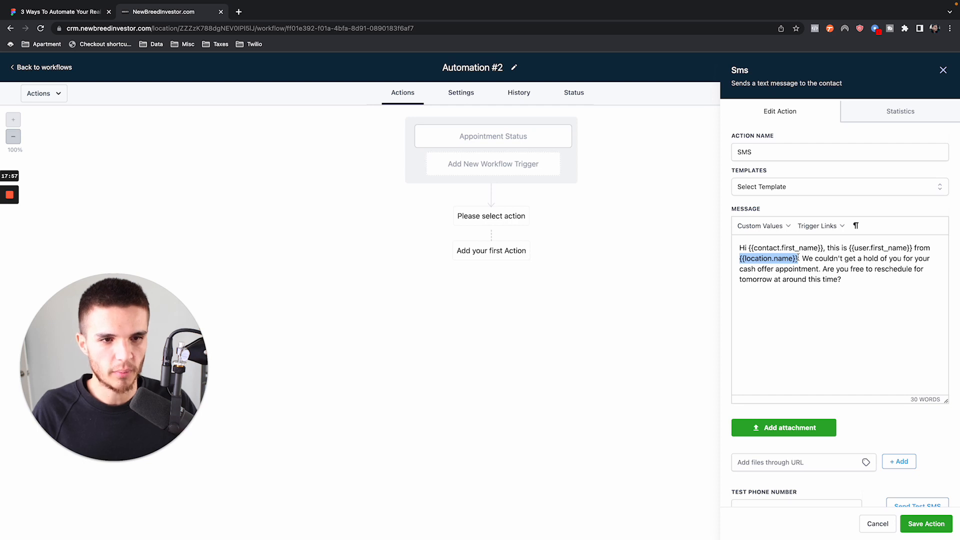
{"action": "left_click", "coordinate": [797, 264]}
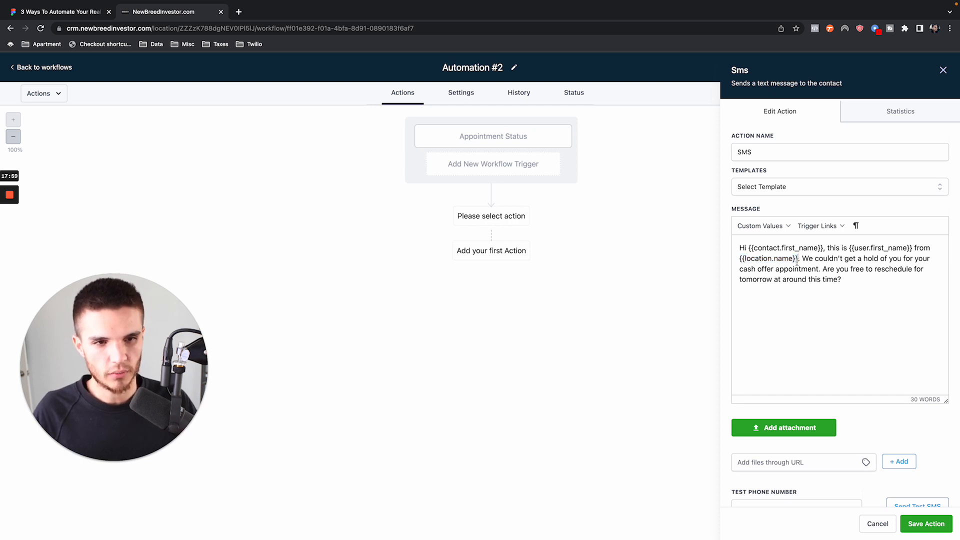
{"action": "left_click_drag", "start_coordinate": [796, 260], "coordinate": [726, 264]}
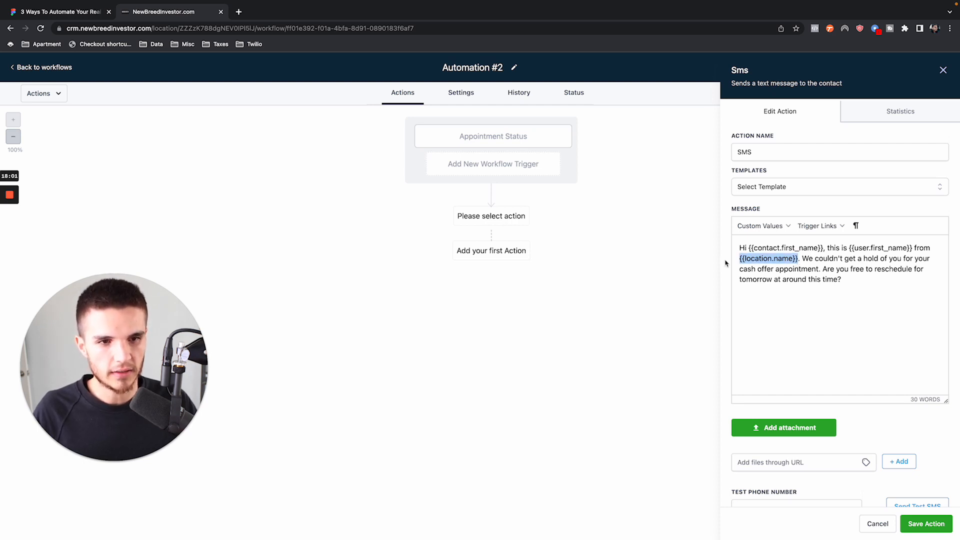
{"action": "type", "text": "ABC HO"}
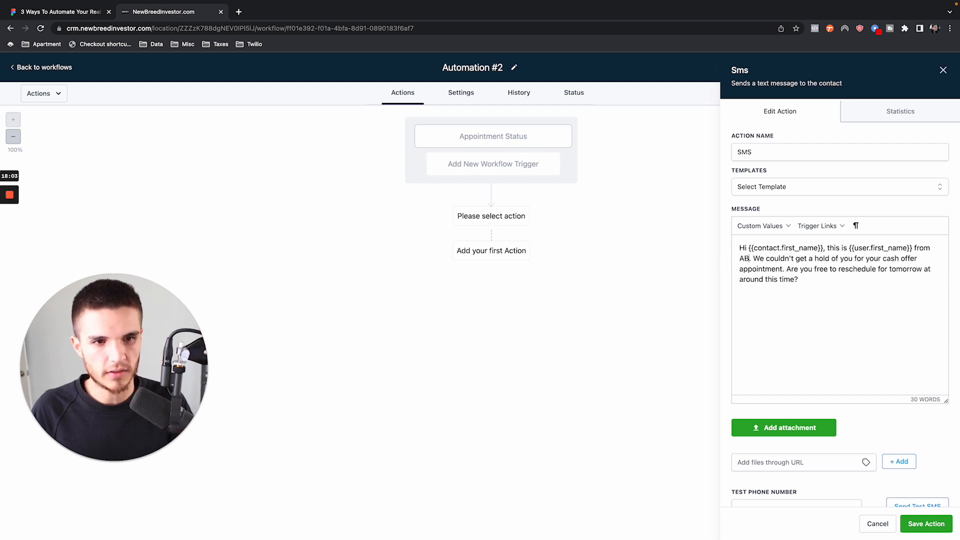
{"action": "key", "text": "BackSpace"}
{"action": "type", "text": "ome Buyer"}
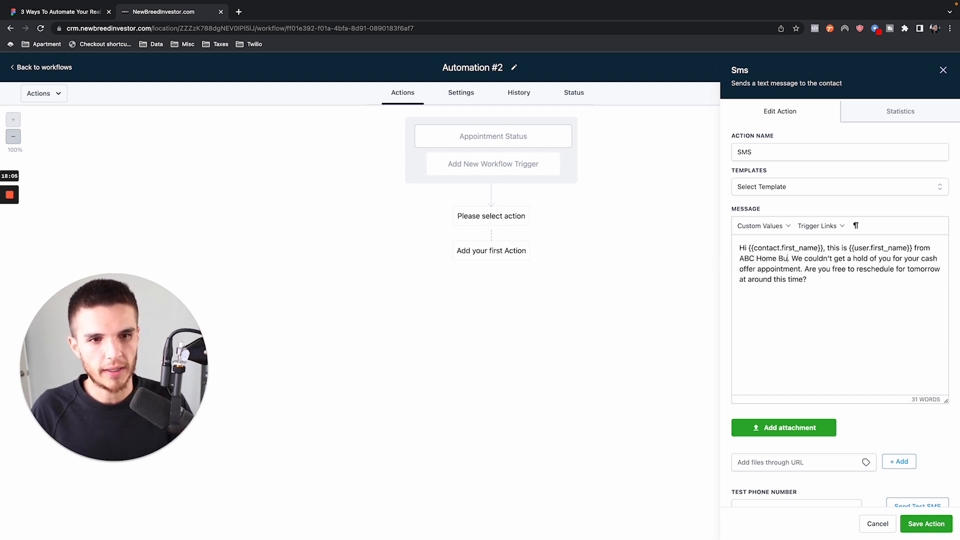
{"action": "key", "text": "super+z"}
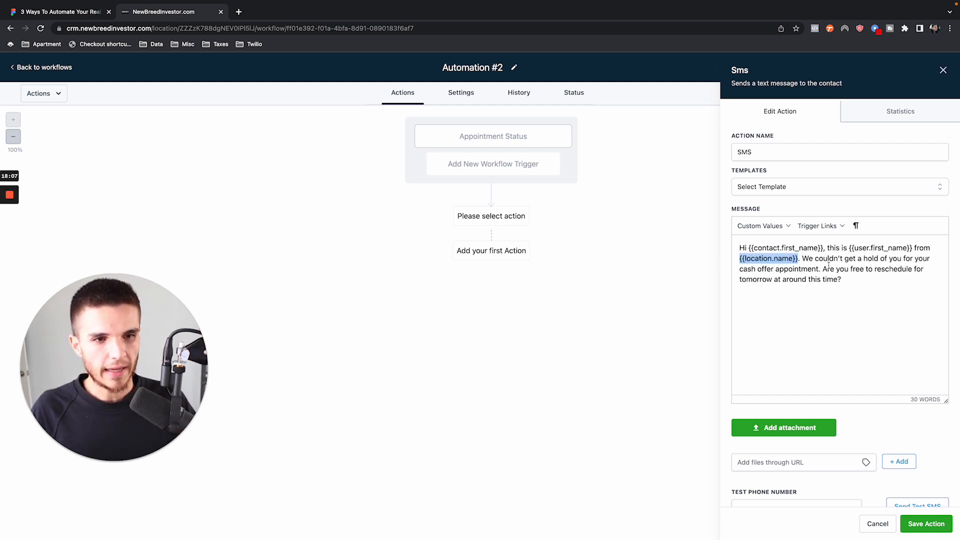
- Examine the appointment custom values available for insertion into the reschedule SMS message
{"action": "left_click", "coordinate": [795, 253]}
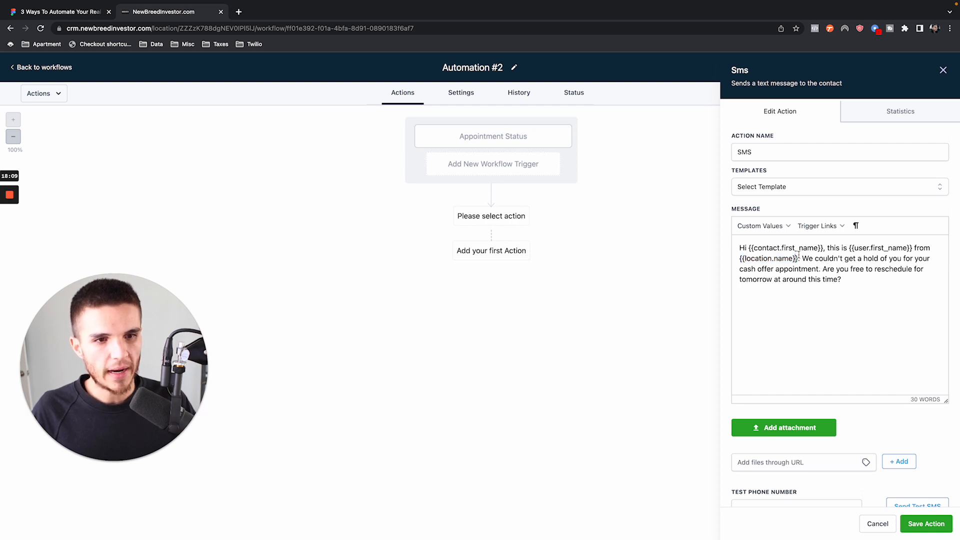
{"action": "left_click", "coordinate": [789, 228]}
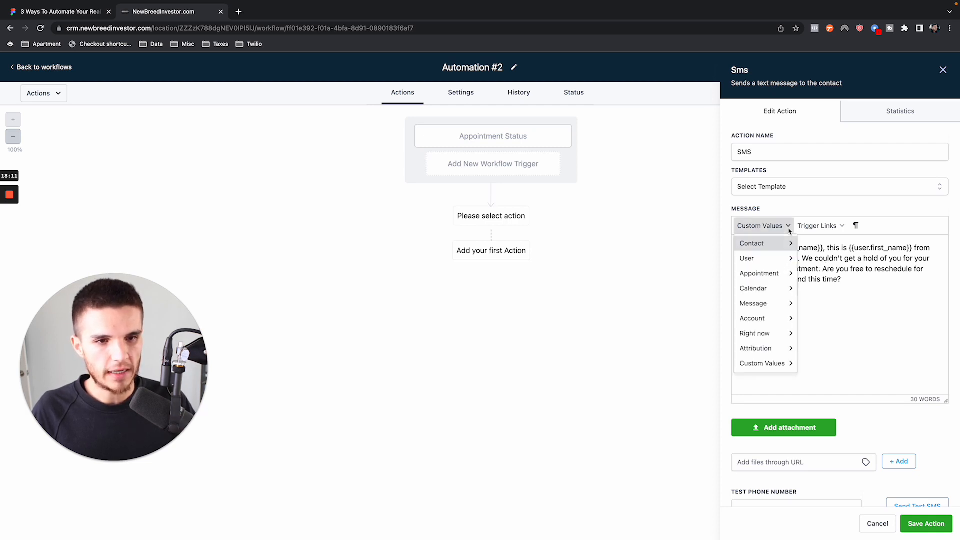
{"action": "mouse_move", "coordinate": [764, 306]}
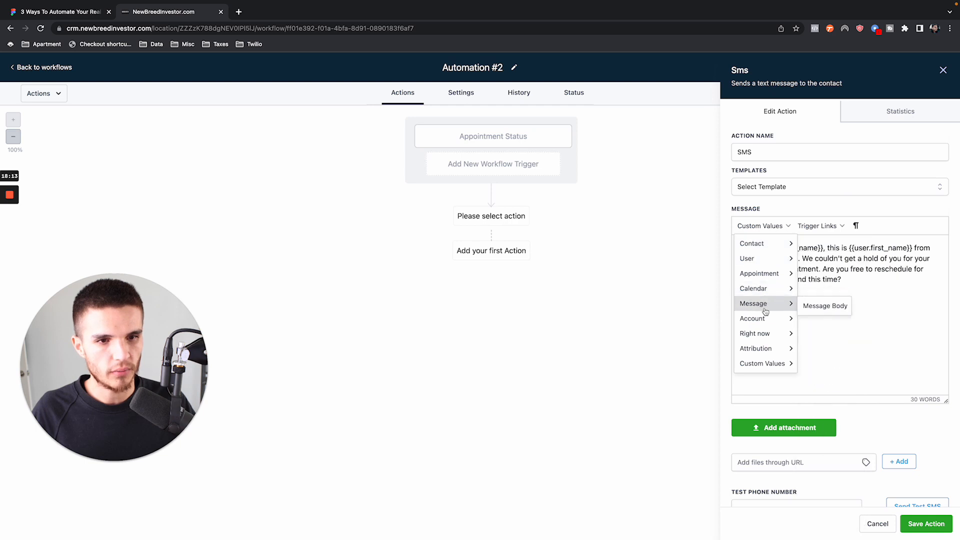
{"action": "mouse_move", "coordinate": [772, 273]}
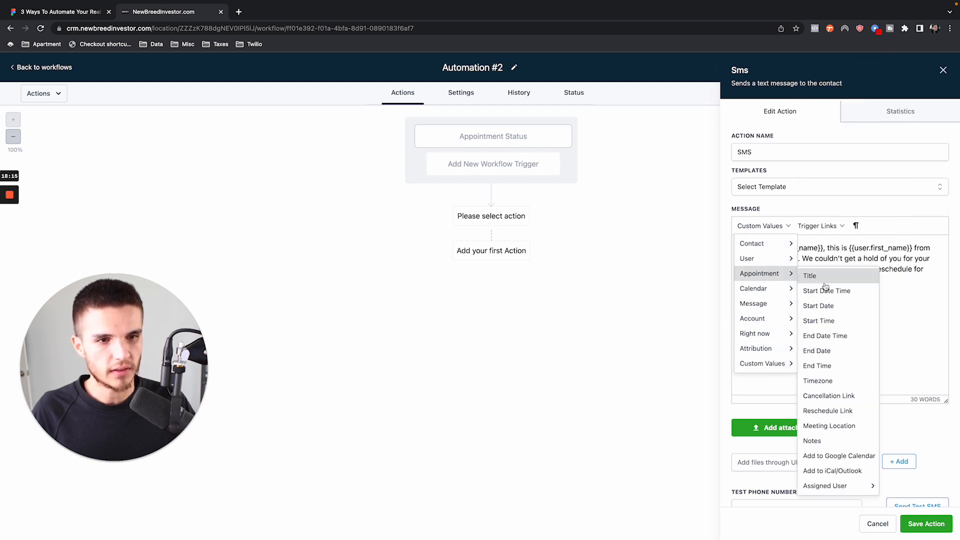
{"action": "left_click", "coordinate": [925, 285]}
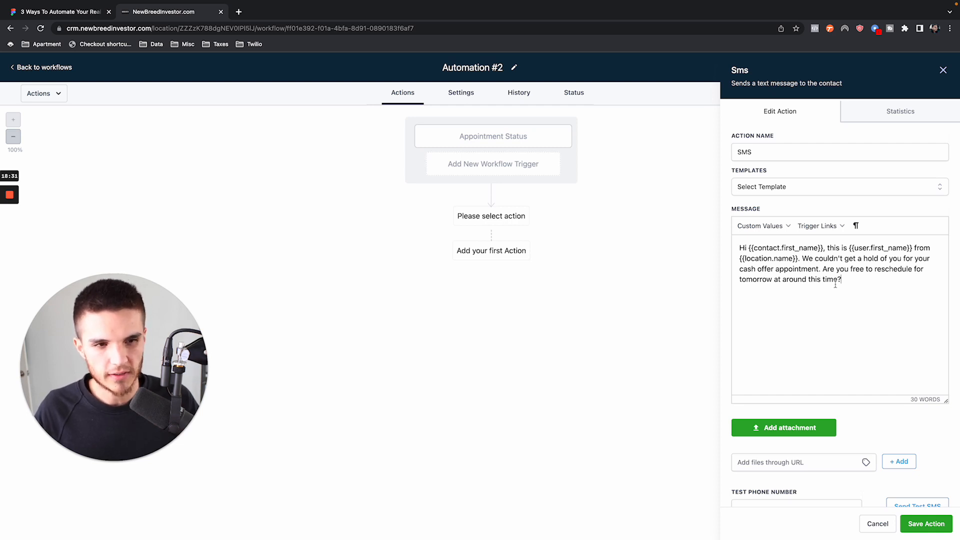
{"action": "left_click", "coordinate": [783, 227]}
{"action": "mouse_move", "coordinate": [776, 274]}
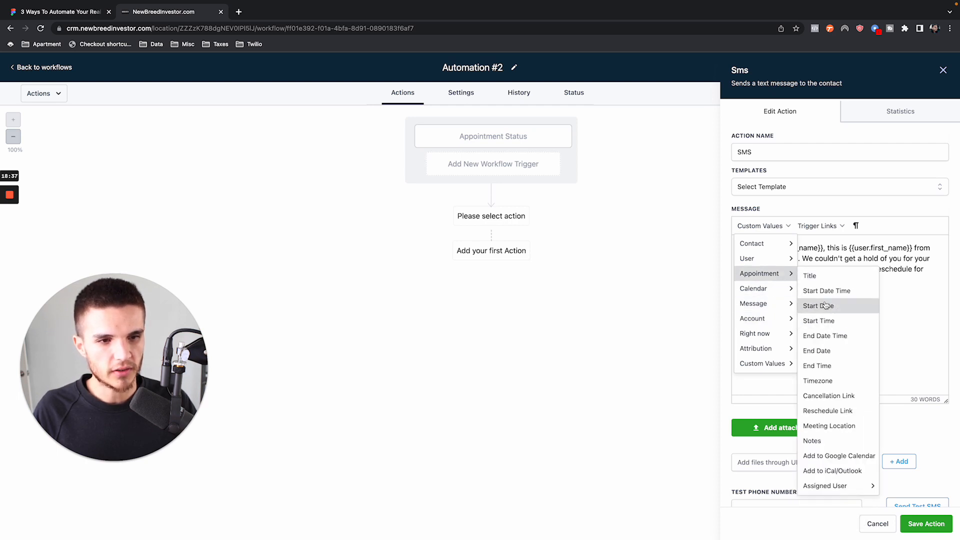
{"action": "left_click", "coordinate": [906, 295]}
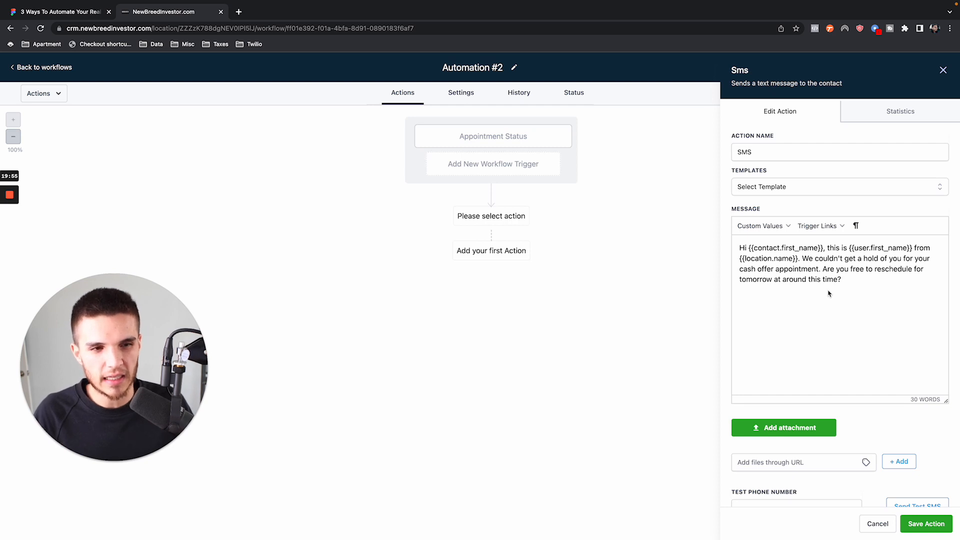
- Save the reschedule SMS action and the Automation #2 workflow
{"action": "left_click_drag", "start_coordinate": [799, 258], "coordinate": [867, 283]}
{"action": "left_click", "coordinate": [867, 282]}
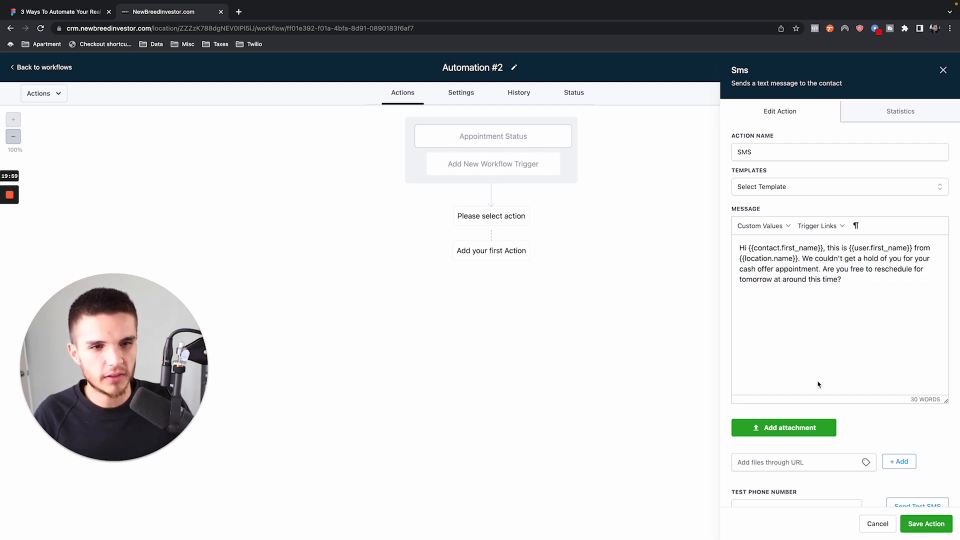
{"action": "left_click", "coordinate": [918, 525]}
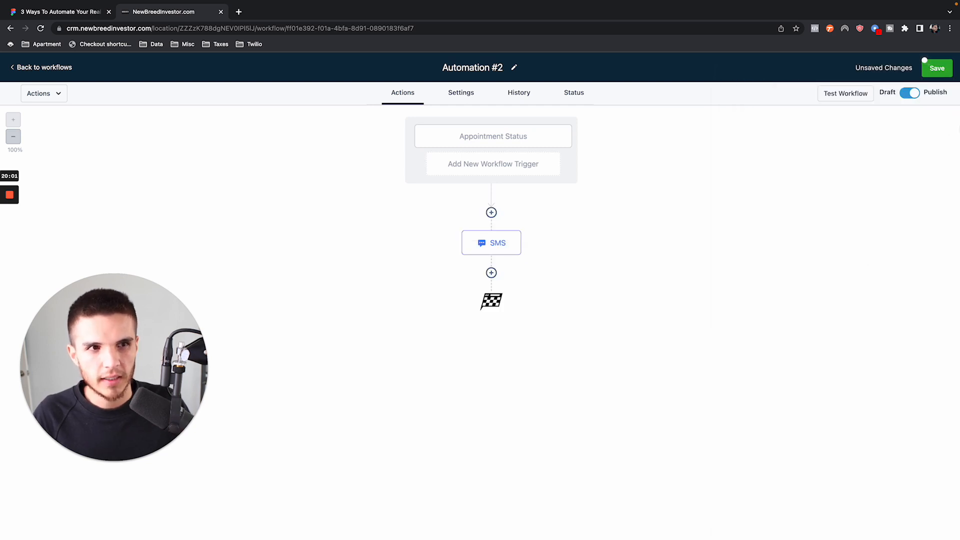
- Review Automation #2's default settings, including the time window and the contact management options
{"action": "left_click", "coordinate": [475, 95]}
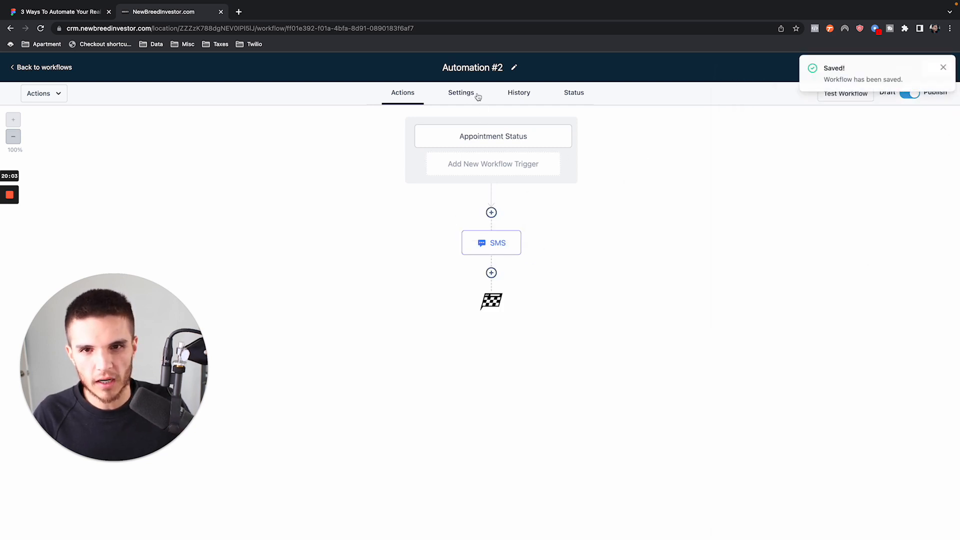
{"action": "scroll", "coordinate": [305, 300], "scroll_direction": "down", "scroll_amount": 3}
{"action": "scroll", "coordinate": [292, 194], "scroll_direction": "up", "scroll_amount": 2}
{"action": "scroll", "coordinate": [289, 191], "scroll_direction": "up", "scroll_amount": 1}
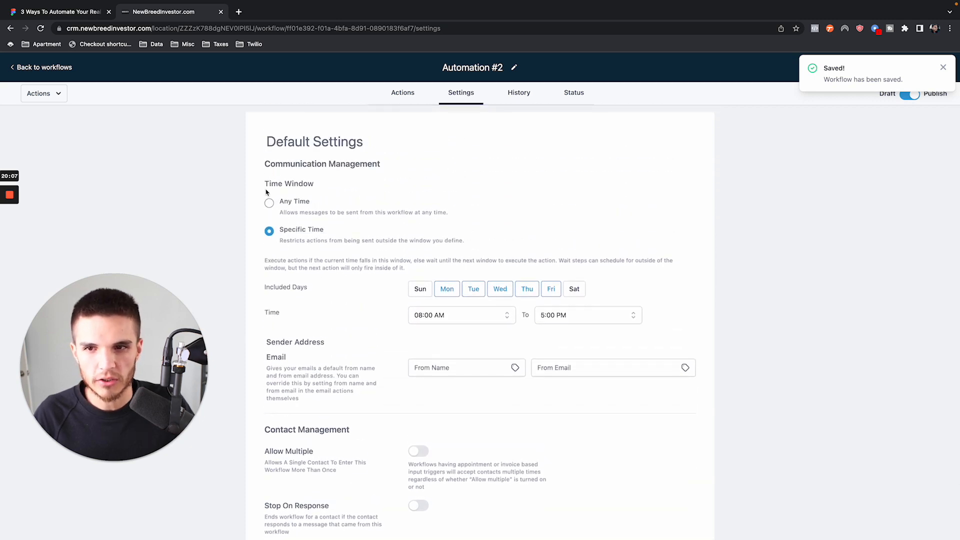
{"action": "left_click_drag", "start_coordinate": [346, 185], "coordinate": [242, 184]}
{"action": "scroll", "coordinate": [317, 278], "scroll_direction": "down", "scroll_amount": 3}
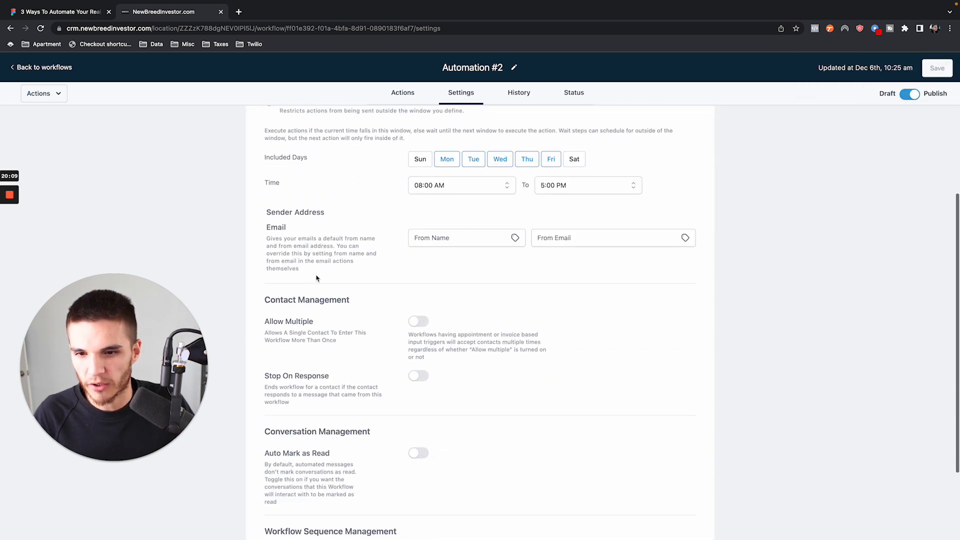
{"action": "left_click_drag", "start_coordinate": [262, 300], "coordinate": [368, 303]}
{"action": "scroll", "coordinate": [368, 304], "scroll_direction": "down", "scroll_amount": 2}
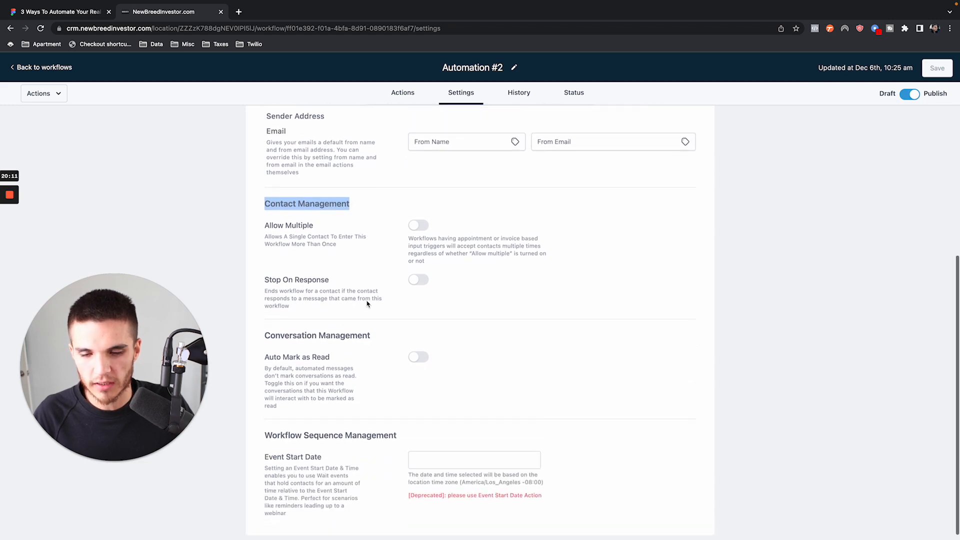
{"action": "scroll", "coordinate": [367, 304], "scroll_direction": "up", "scroll_amount": 5}
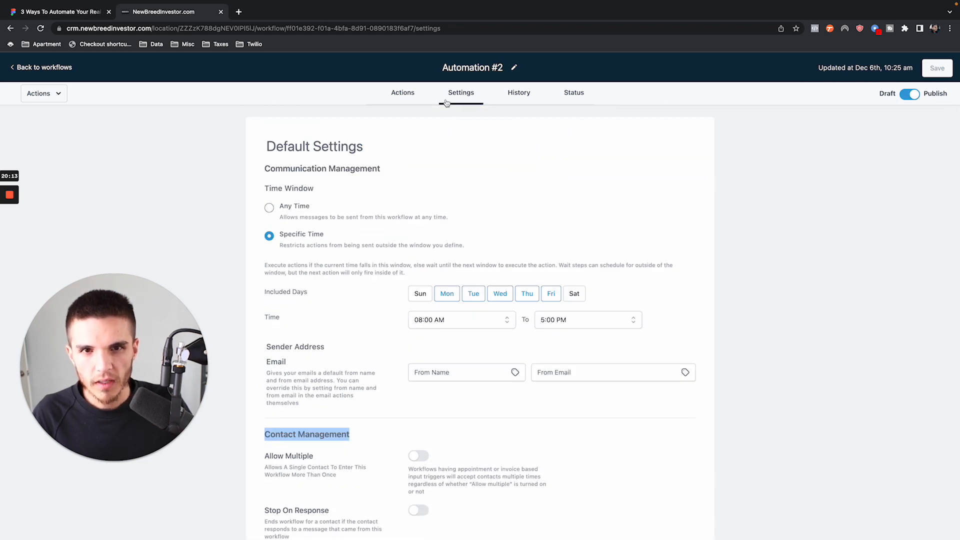
- Review the Appointment Status trigger of Automation #2 and the layout of Automation #1, ending at the workflow list
{"action": "left_click", "coordinate": [405, 94]}
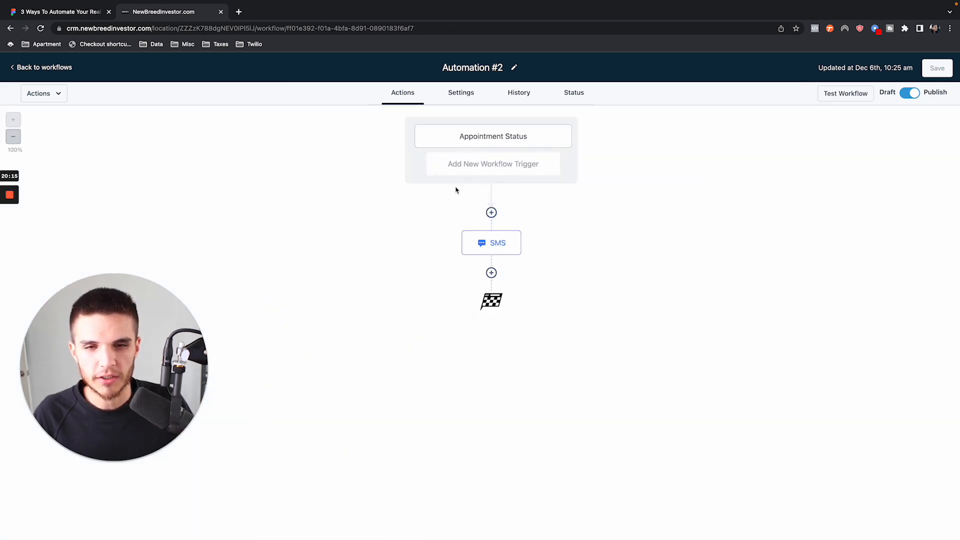
{"action": "left_click", "coordinate": [516, 142]}
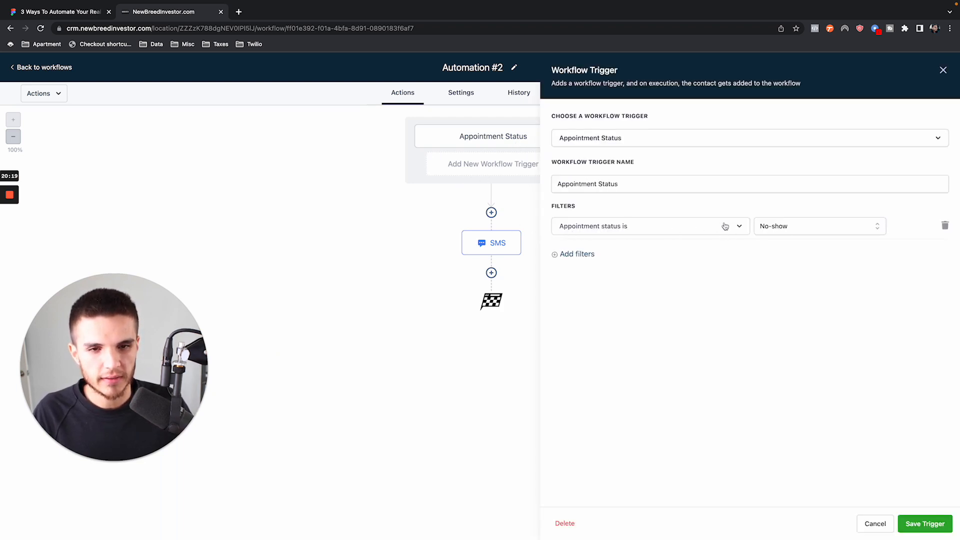
{"action": "left_click", "coordinate": [943, 70]}
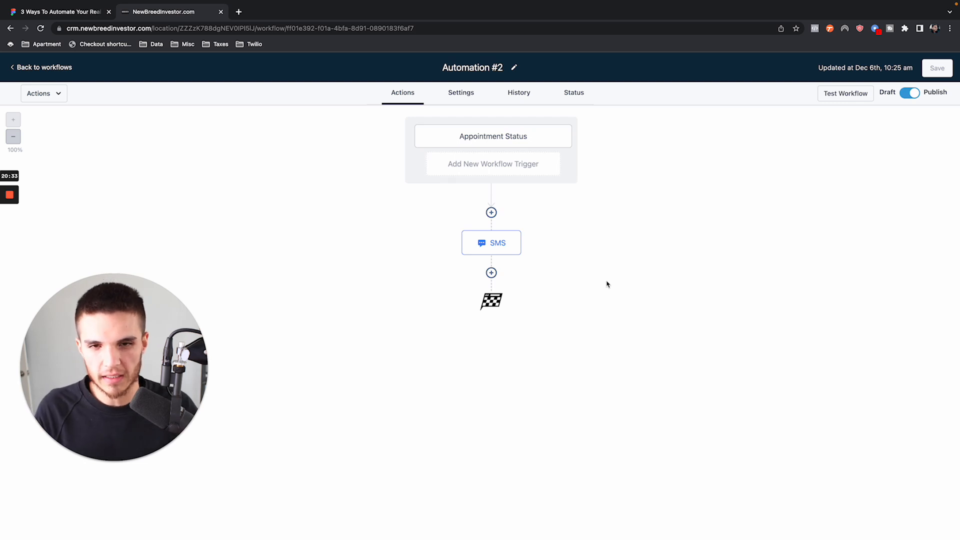
{"action": "left_click", "coordinate": [28, 67]}
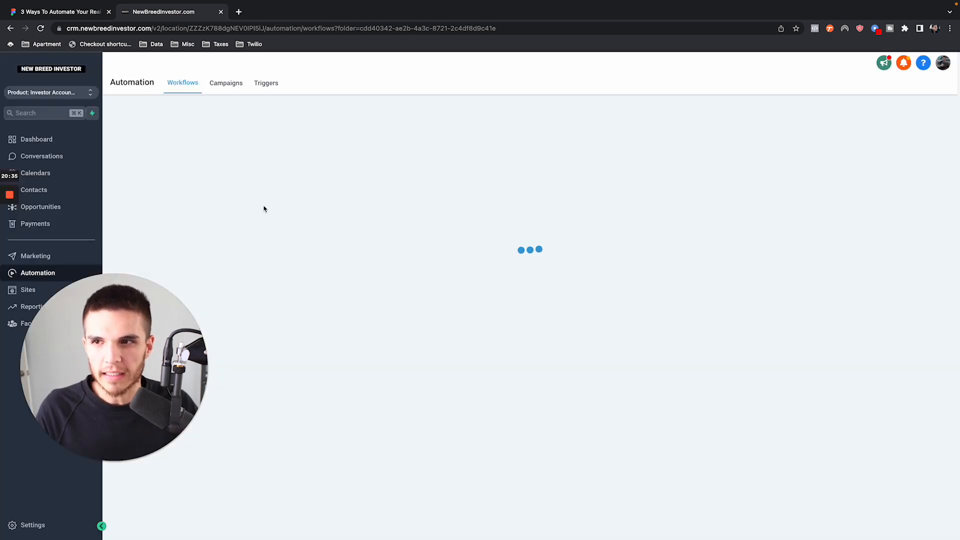
{"action": "left_click", "coordinate": [333, 223]}
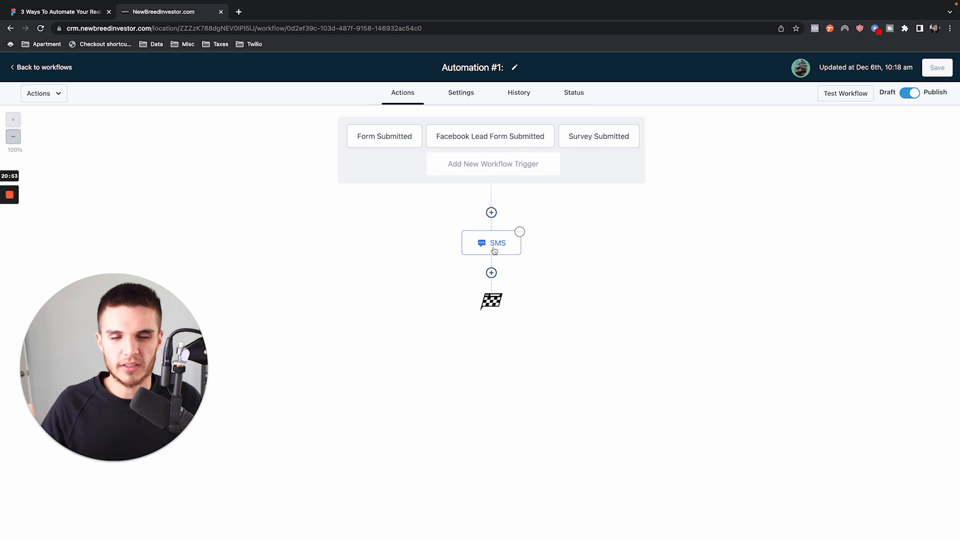
{"action": "left_click", "coordinate": [40, 74]}
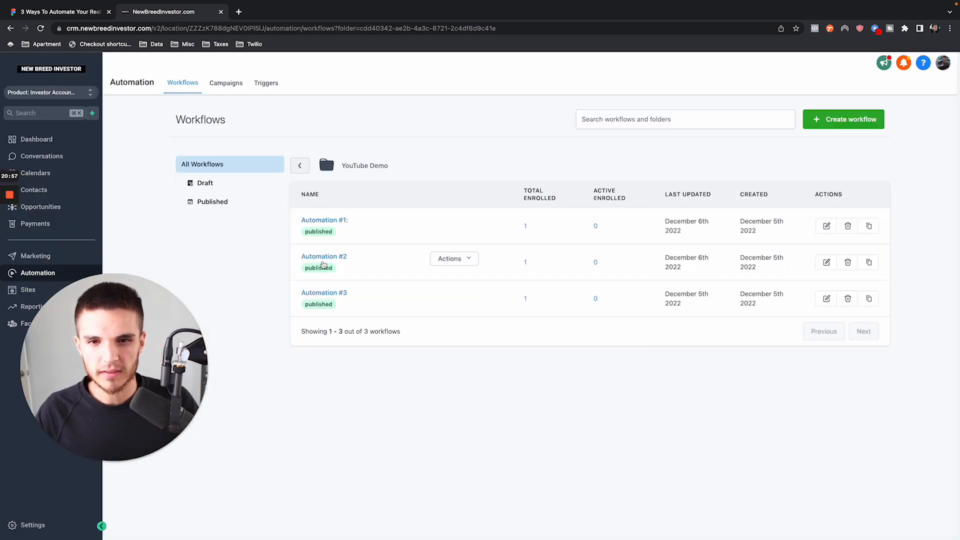
{"action": "left_click", "coordinate": [324, 257]}
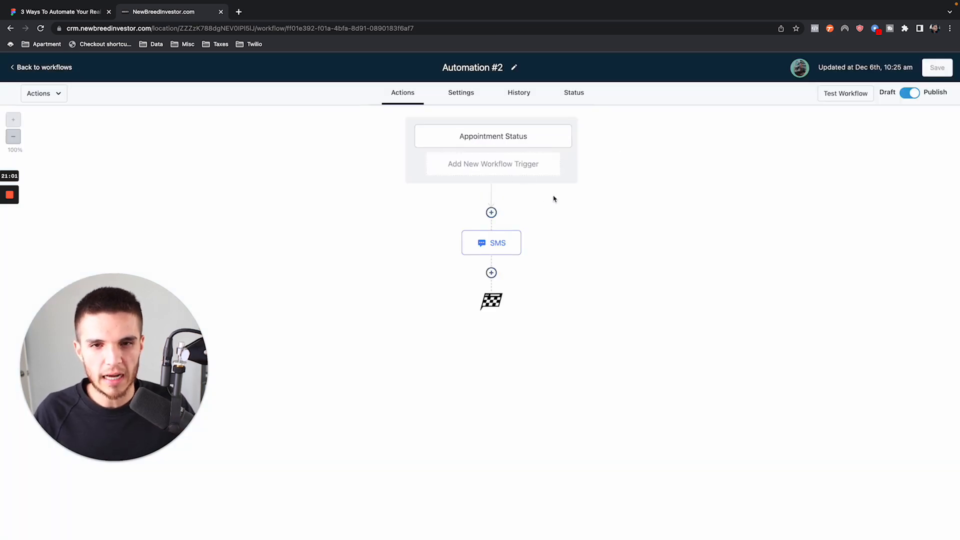
{"action": "left_click", "coordinate": [515, 133]}
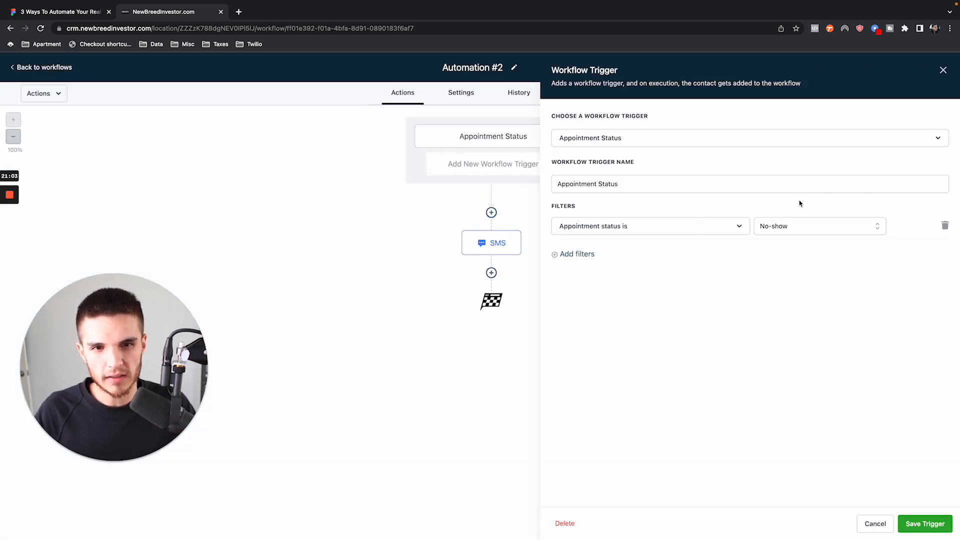
{"action": "left_click", "coordinate": [942, 70]}
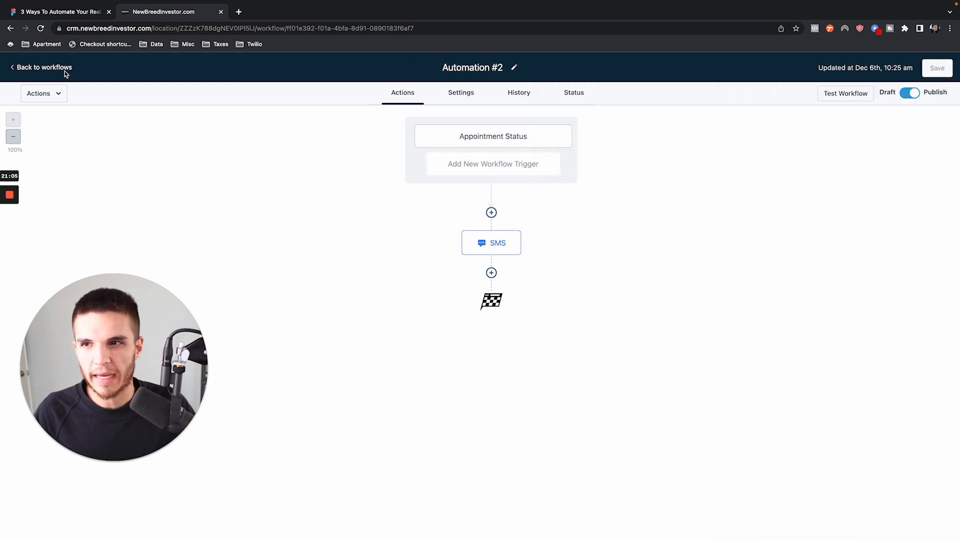
{"action": "left_click", "coordinate": [63, 69]}
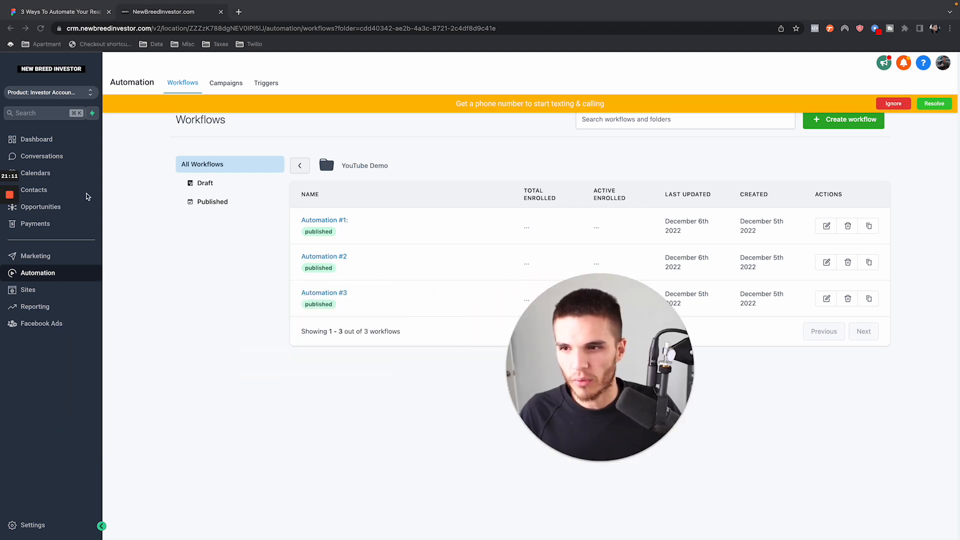
- Start a new contact in Contacts and fill in the test lead's first name, last name and e-mail
{"action": "left_click", "coordinate": [72, 193]}
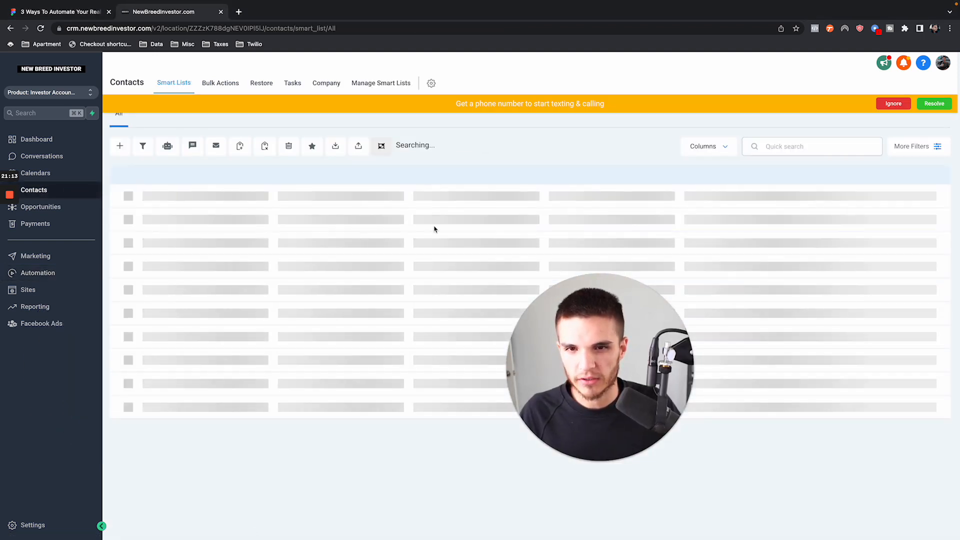
{"action": "left_click", "coordinate": [897, 107]}
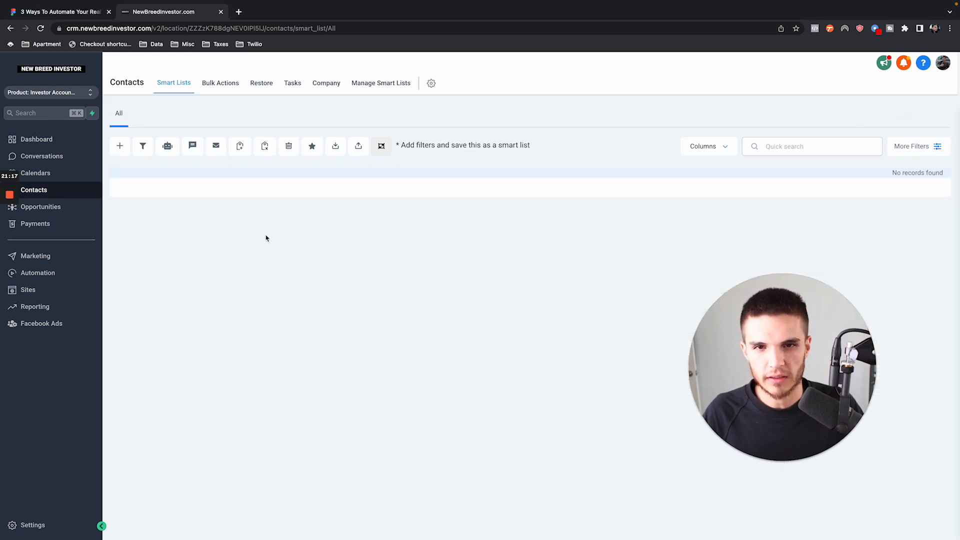
{"action": "left_click", "coordinate": [120, 145]}
{"action": "left_click", "coordinate": [380, 230]}
{"action": "type", "text": "Test"}
{"action": "key", "text": "Tab"}
{"action": "type", "text": "Name"}
{"action": "key", "text": "Tab"}
{"action": "type", "text": "testing"}
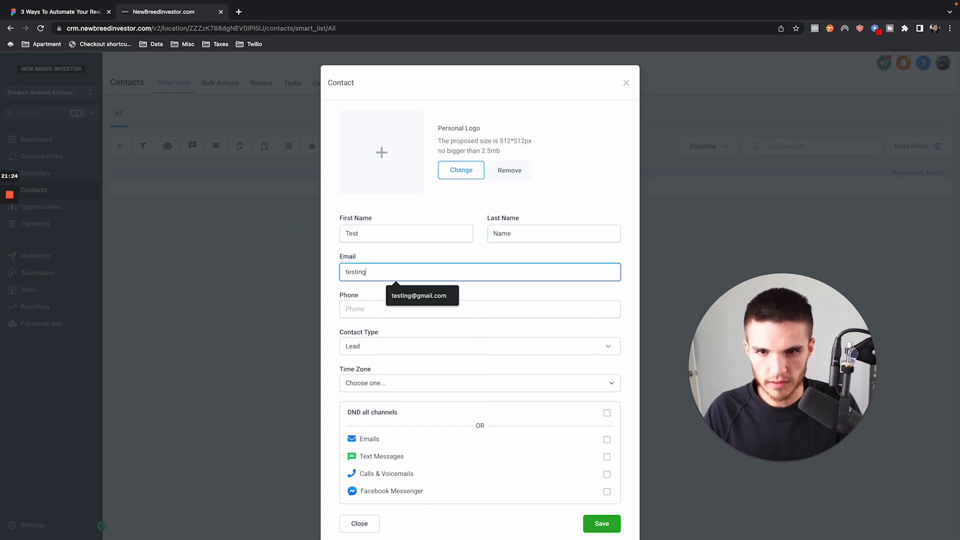
{"action": "key", "text": "Down"}
{"action": "key", "text": "Tab"}
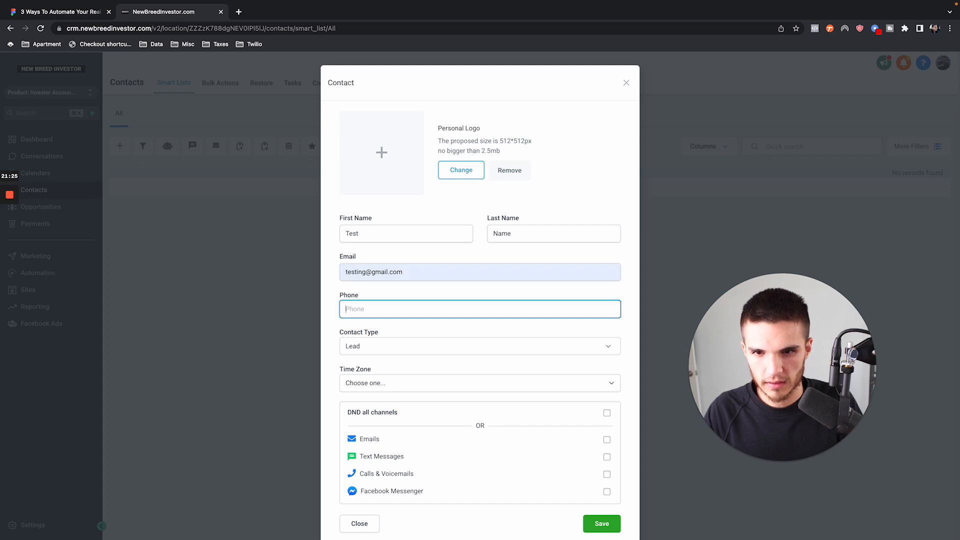
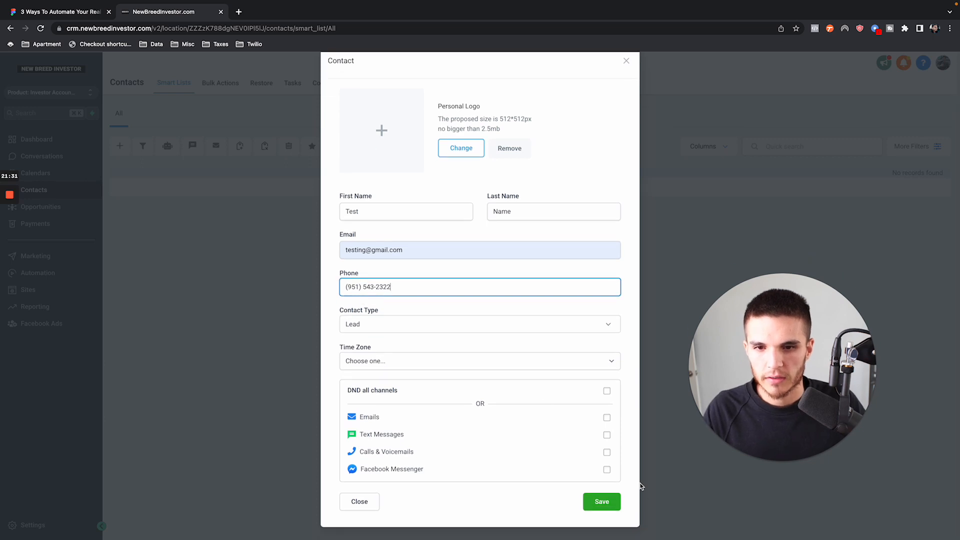
- Enter the test contact's phone number and save the contact
{"action": "left_click", "coordinate": [602, 502]}
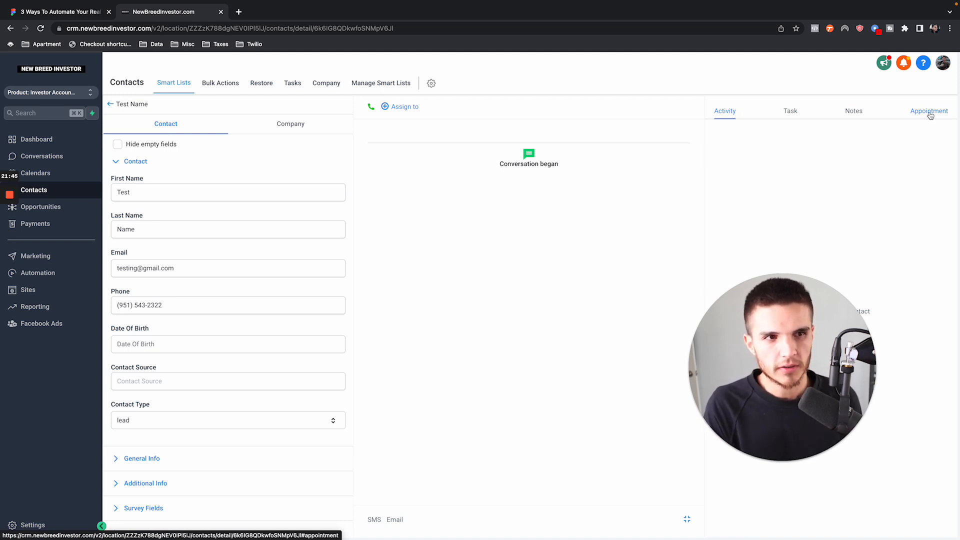
{"action": "left_click_drag", "start_coordinate": [737, 339], "coordinate": [207, 339]}
{"action": "left_click_drag", "start_coordinate": [130, 352], "coordinate": [101, 352]}
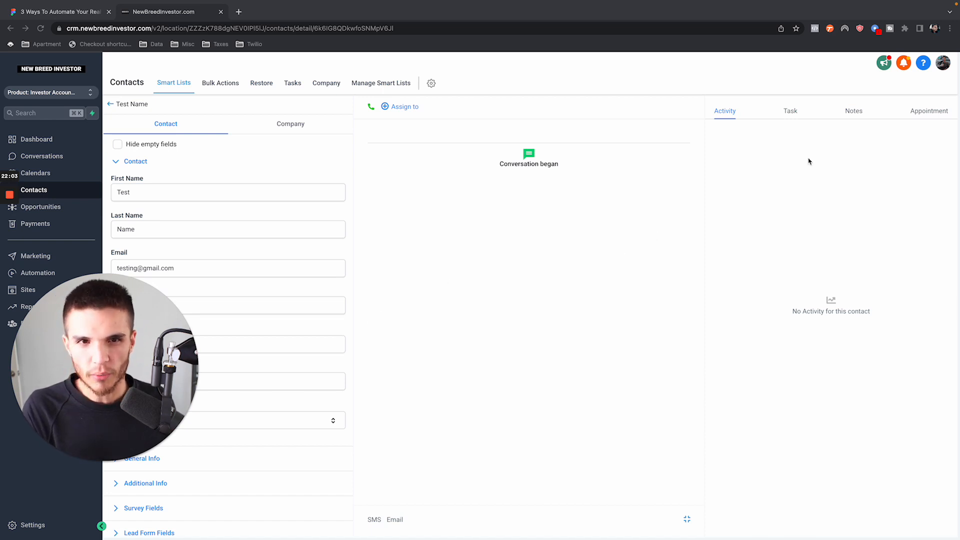
- Book an appointment for the test contact on the Investor Calendar for Friday, December 9th, 2022, 9:00 am - 9:30 am
{"action": "left_click", "coordinate": [915, 112]}
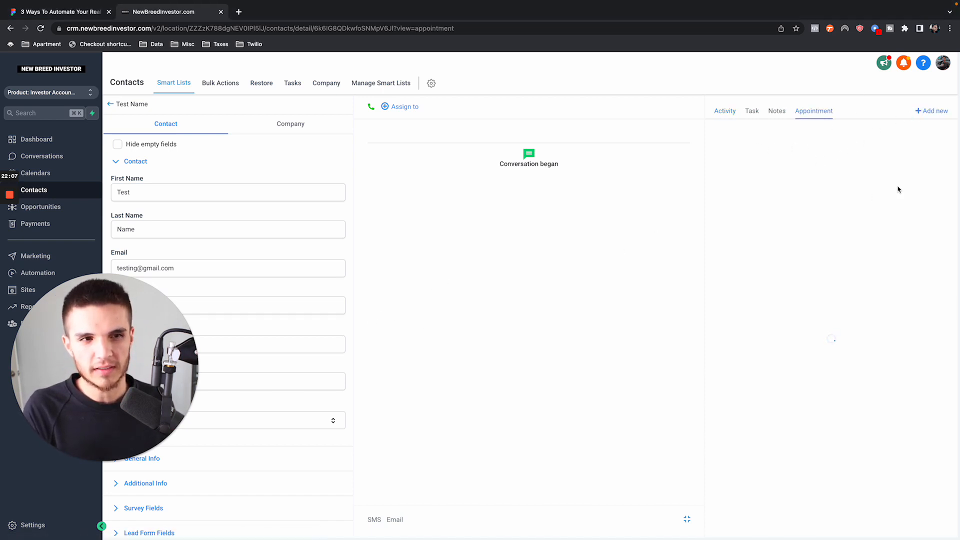
{"action": "left_click", "coordinate": [922, 112]}
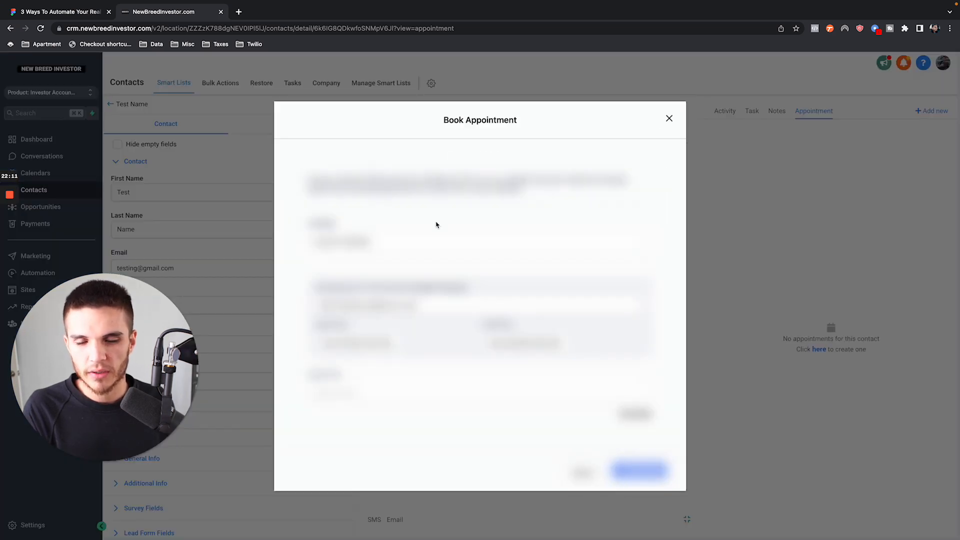
{"action": "left_click", "coordinate": [329, 265]}
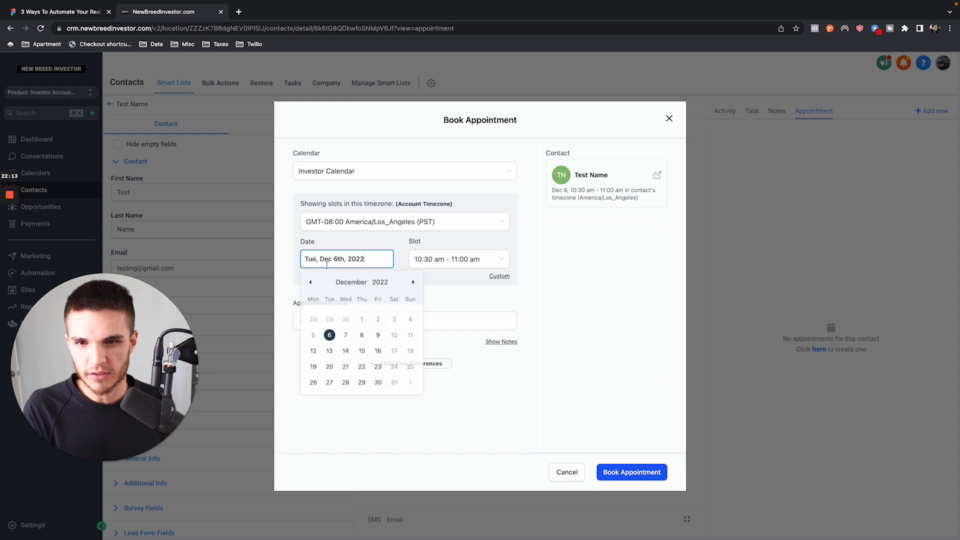
{"action": "left_click", "coordinate": [382, 340]}
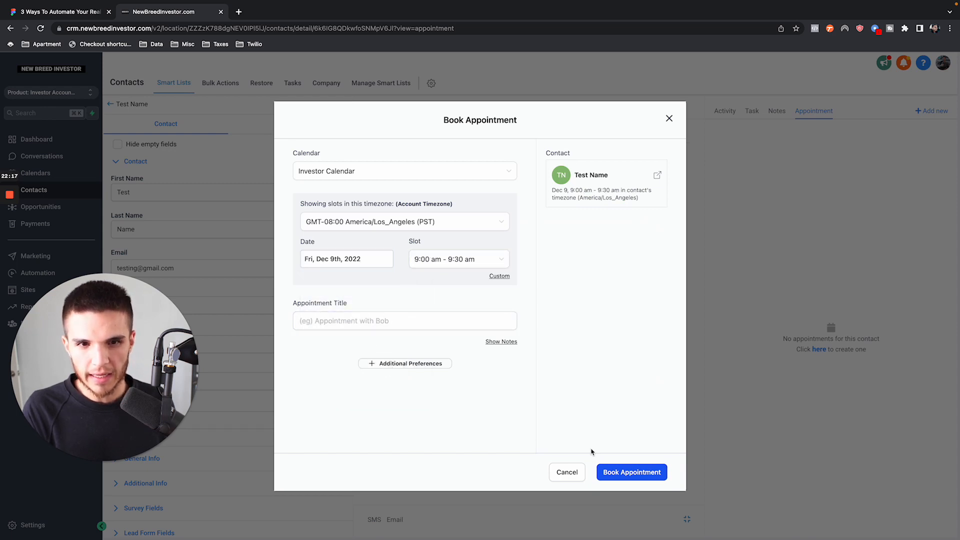
{"action": "left_click", "coordinate": [615, 470]}
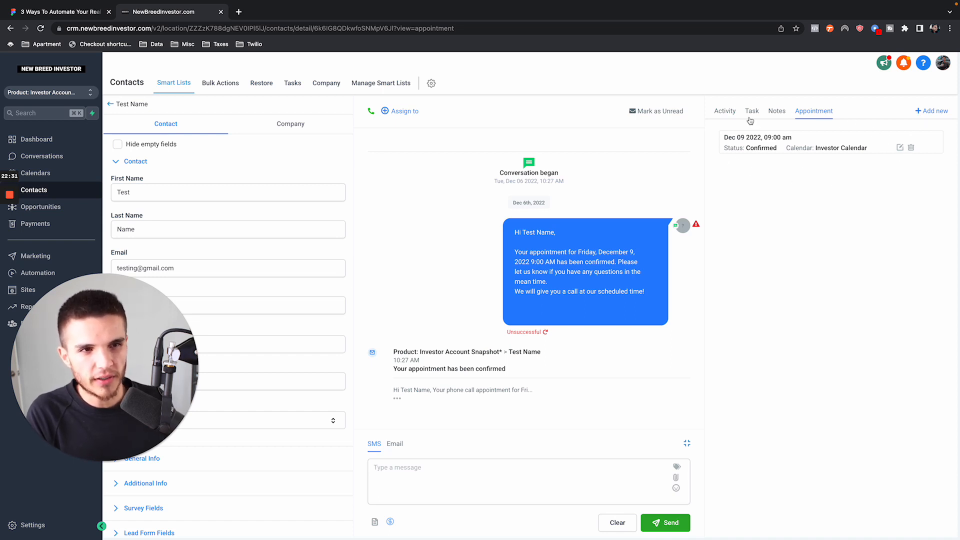
- Review the booked appointment's date and the confirmation text in the test contact's conversation
{"action": "left_click_drag", "start_coordinate": [723, 137], "coordinate": [816, 142]}
{"action": "left_click", "coordinate": [787, 218]}
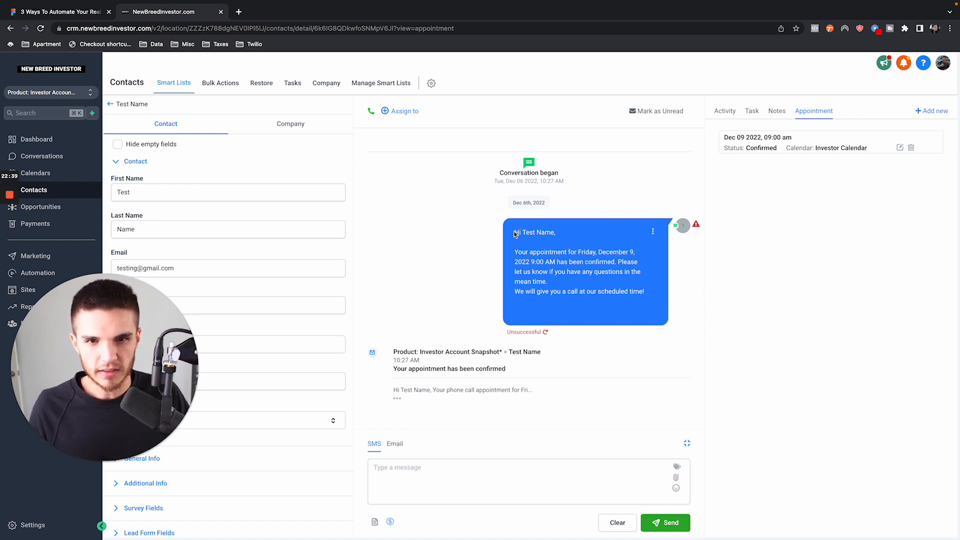
{"action": "left_click_drag", "start_coordinate": [514, 234], "coordinate": [540, 332]}
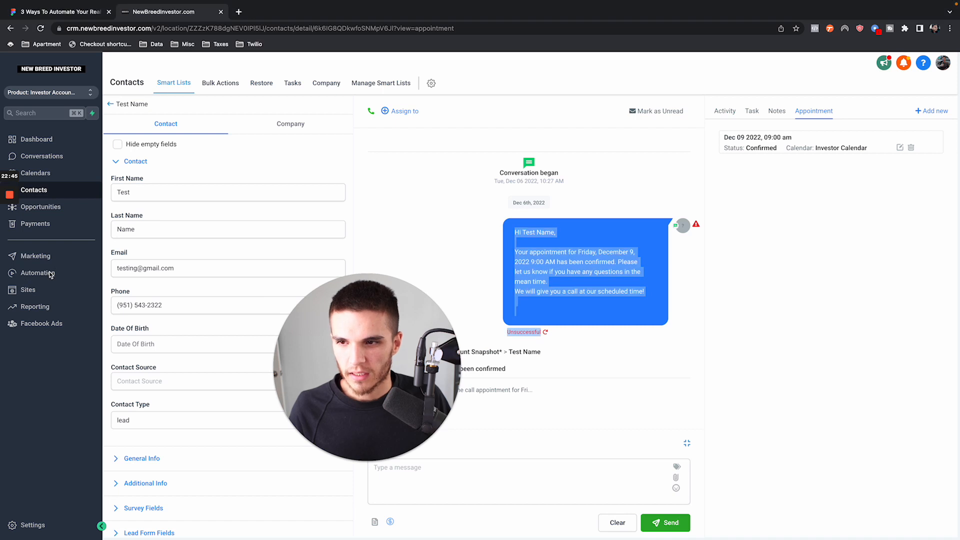
- Open Automation #2 from the YouTube Demo workflow folder and review its Appointment Status trigger and SMS message
{"action": "left_click", "coordinate": [51, 273]}
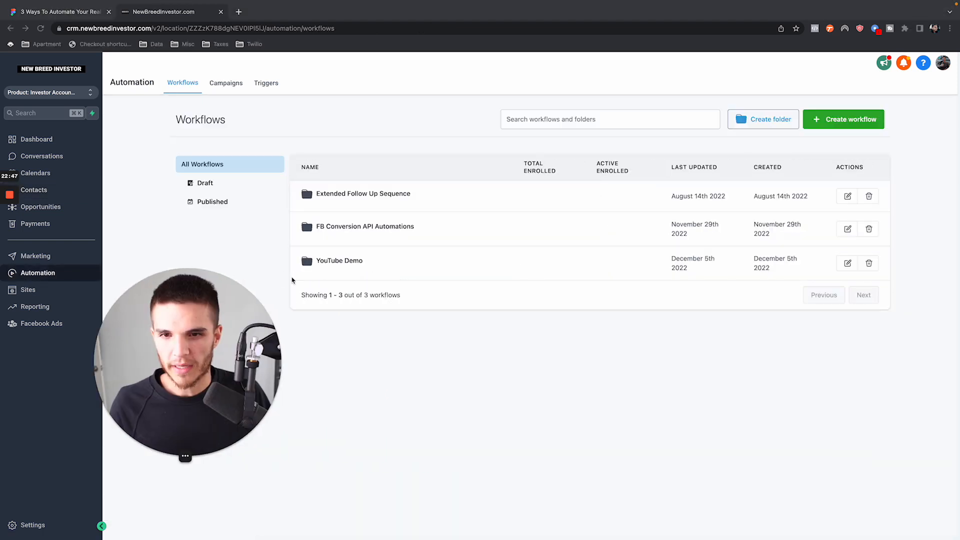
{"action": "left_click", "coordinate": [345, 260]}
{"action": "left_click", "coordinate": [342, 255]}
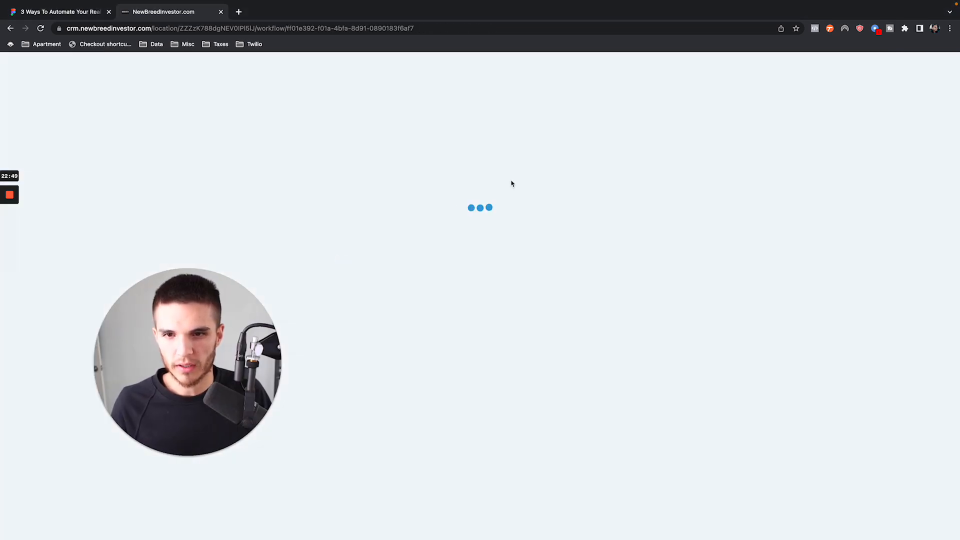
{"action": "left_click", "coordinate": [523, 141]}
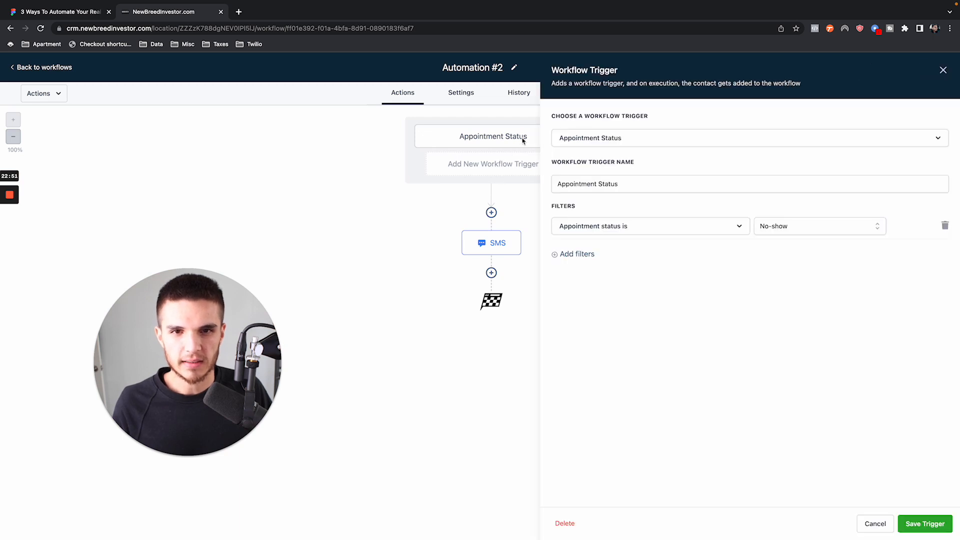
{"action": "left_click", "coordinate": [498, 249]}
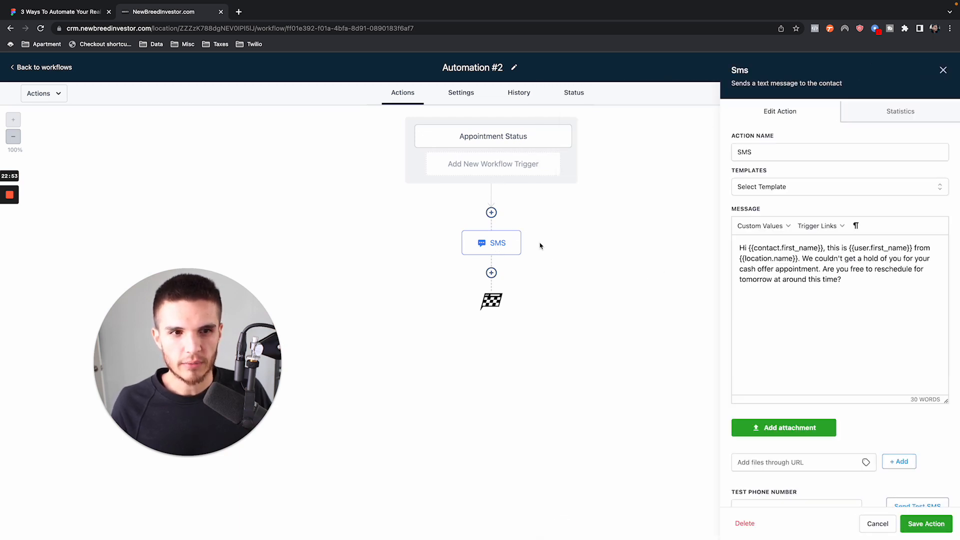
{"action": "left_click", "coordinate": [943, 70]}
- Add a Wait action after the SMS step of Automation #2
{"action": "left_click", "coordinate": [491, 272]}
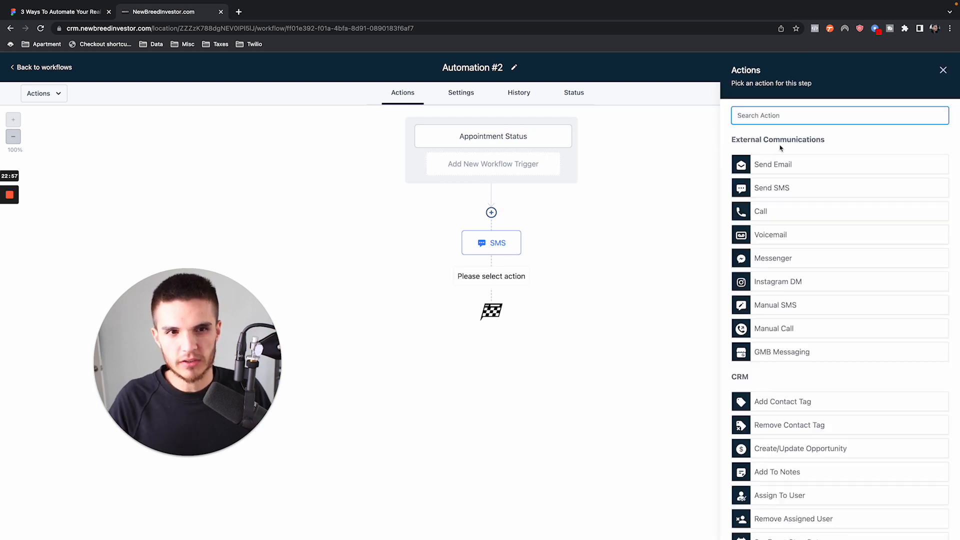
{"action": "type", "text": "intern"}
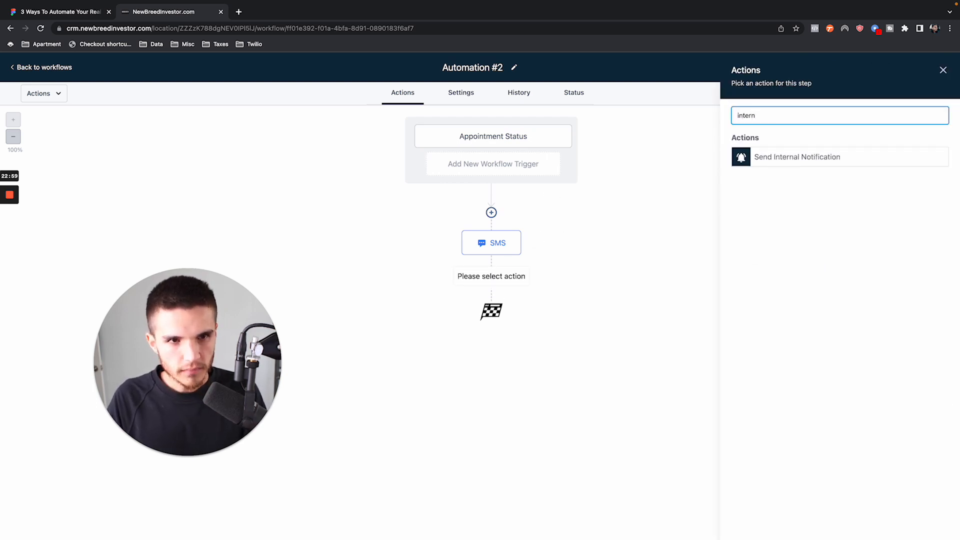
{"action": "key", "text": "super+a"}
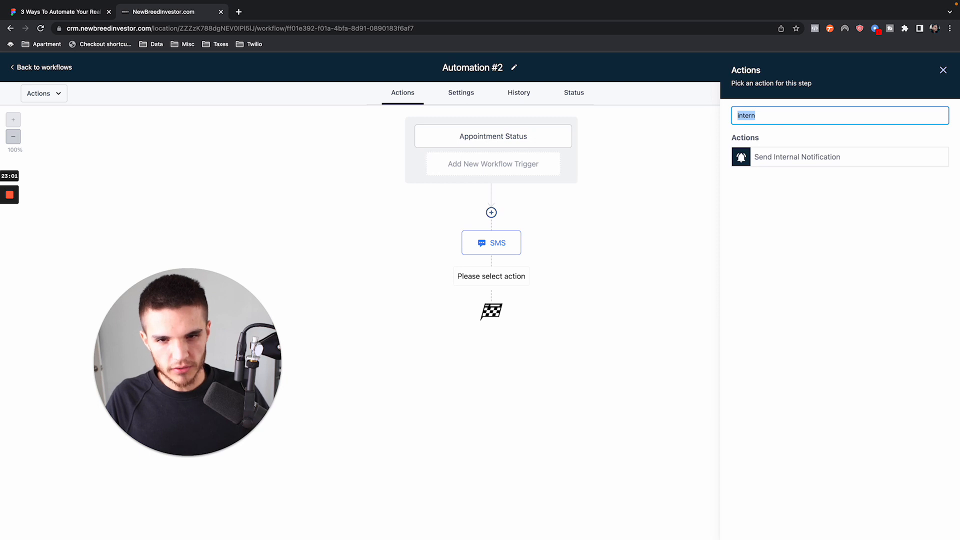
{"action": "type", "text": "wait"}
{"action": "left_click", "coordinate": [774, 163]}
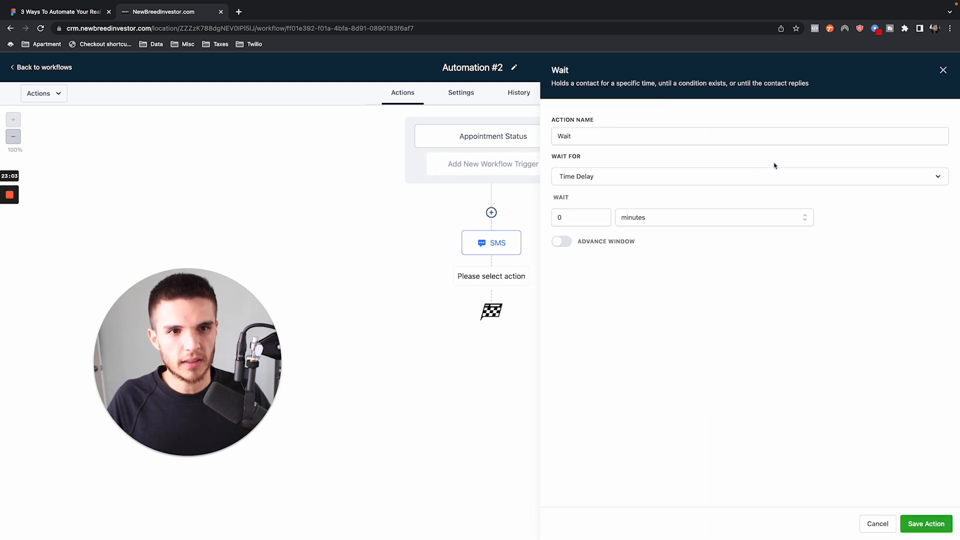
- Make the Wait action hold for a Contact Reply to the SMS step and save the action
{"action": "left_click", "coordinate": [616, 181]}
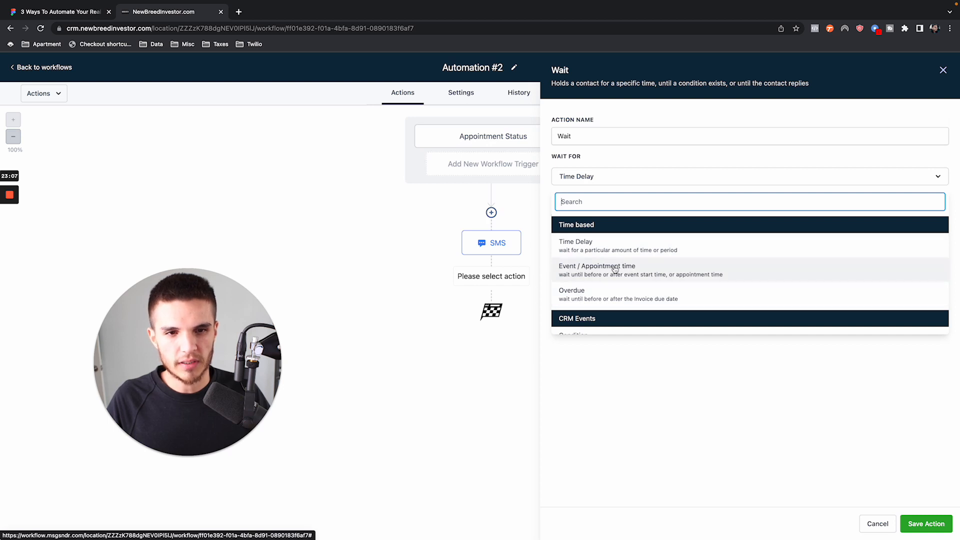
{"action": "scroll", "coordinate": [614, 272], "scroll_direction": "down", "scroll_amount": 1}
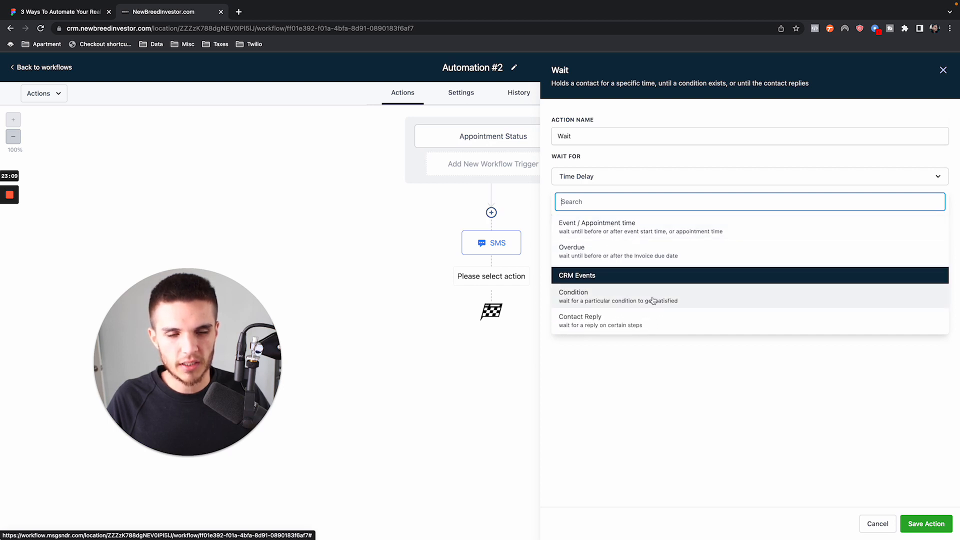
{"action": "left_click", "coordinate": [625, 318]}
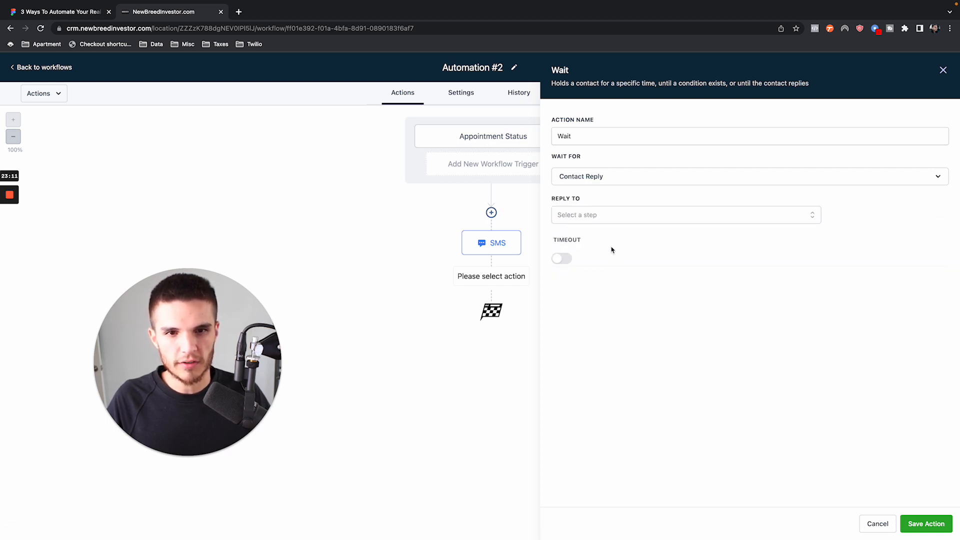
{"action": "left_click", "coordinate": [608, 222]}
{"action": "left_click", "coordinate": [581, 271]}
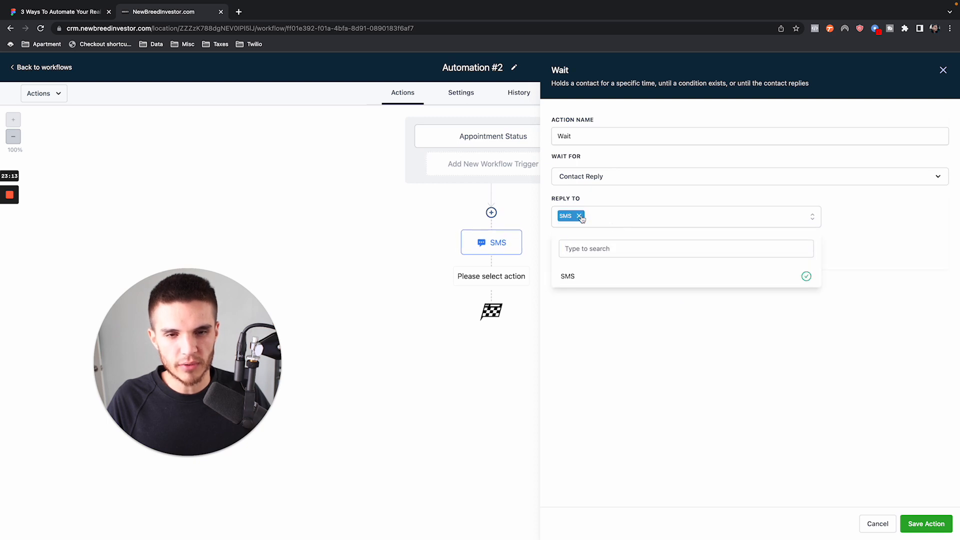
{"action": "left_click", "coordinate": [925, 523]}
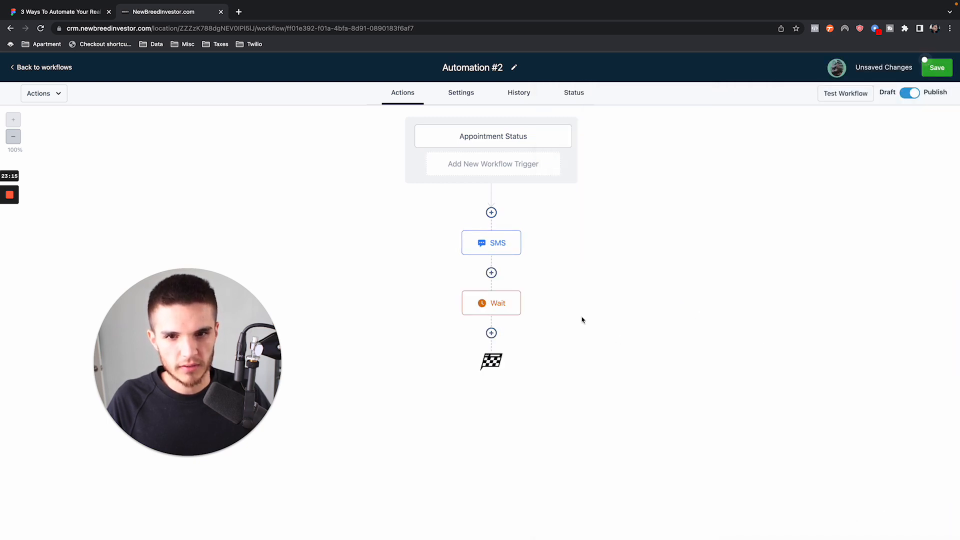
- Review the no-show trigger, the reschedule SMS text and the Wait action's reply settings in Automation #2
{"action": "left_click", "coordinate": [491, 137]}
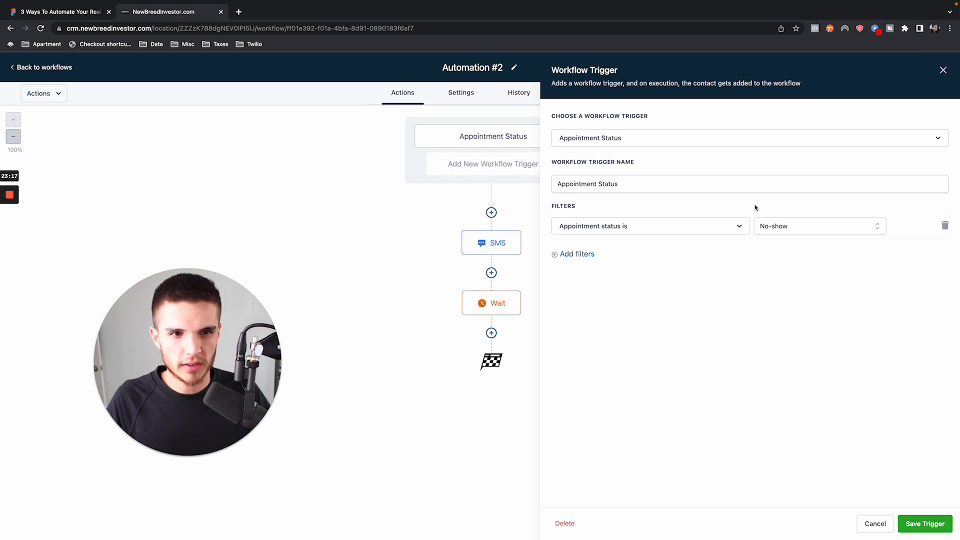
{"action": "left_click", "coordinate": [943, 70]}
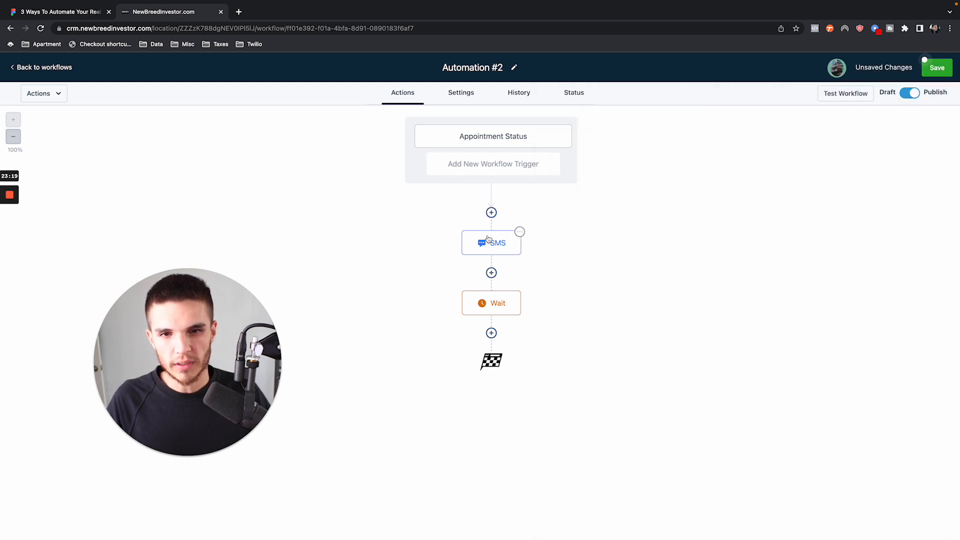
{"action": "left_click", "coordinate": [488, 241]}
{"action": "left_click_drag", "start_coordinate": [822, 269], "coordinate": [851, 276]}
{"action": "left_click", "coordinate": [942, 69]}
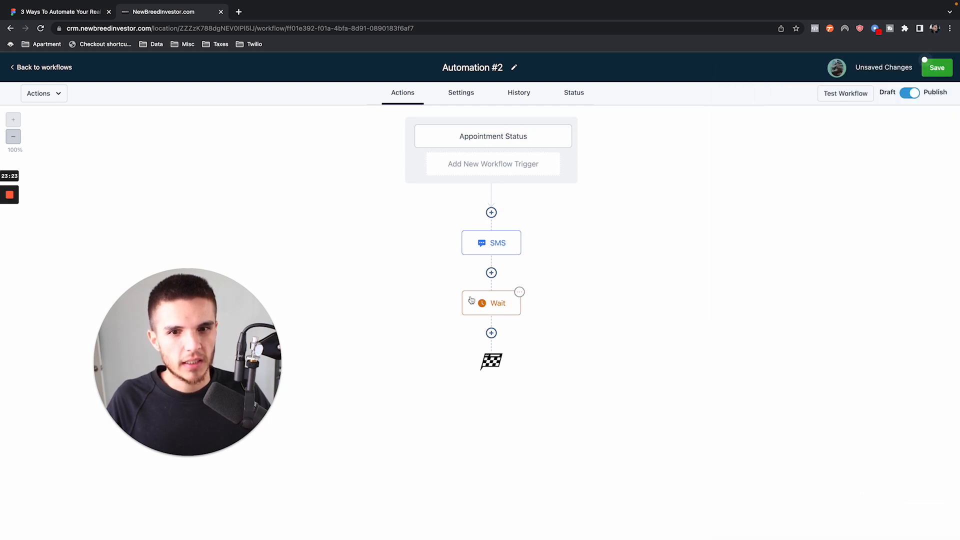
{"action": "left_click", "coordinate": [497, 307]}
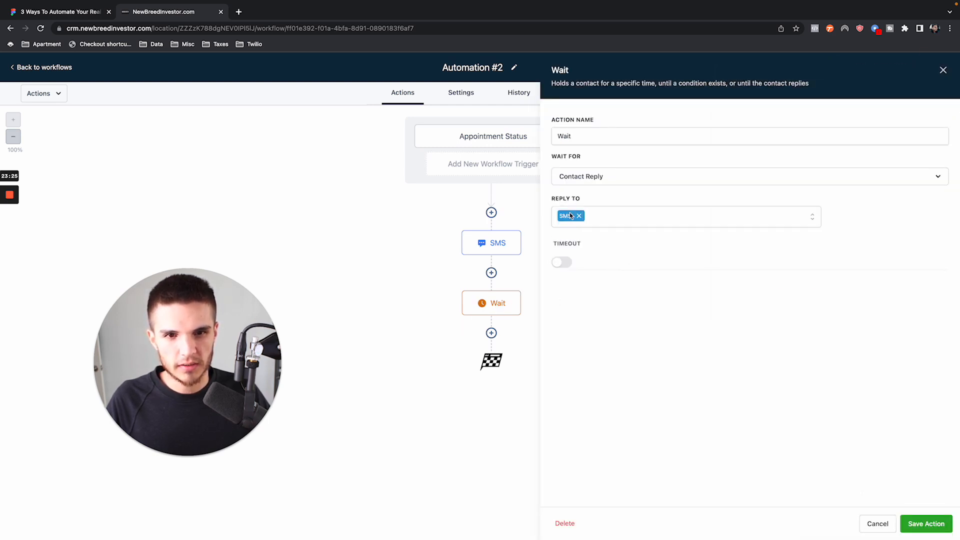
{"action": "left_click", "coordinate": [943, 69]}
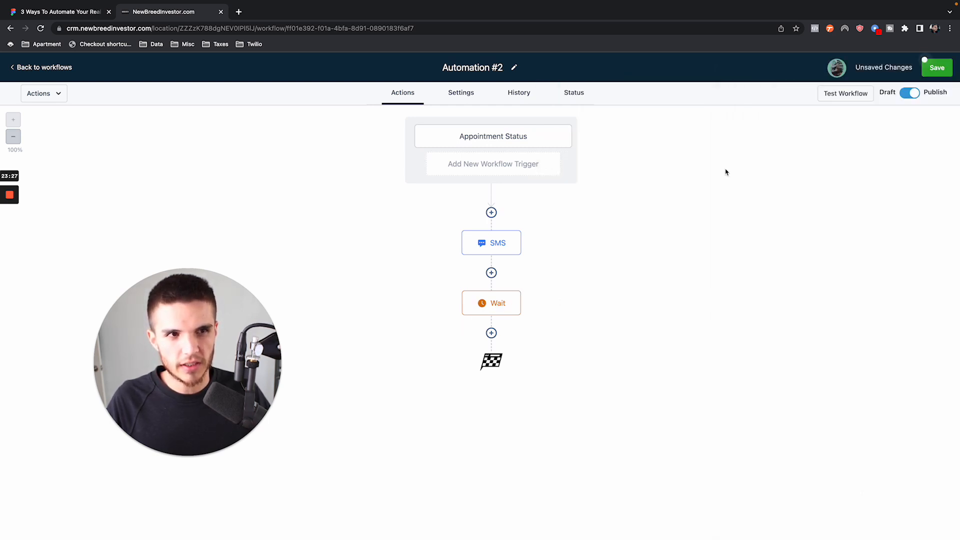
- Add a Send Internal Notification action after the Wait step and set its notification type to SMS
{"action": "left_click", "coordinate": [491, 333]}
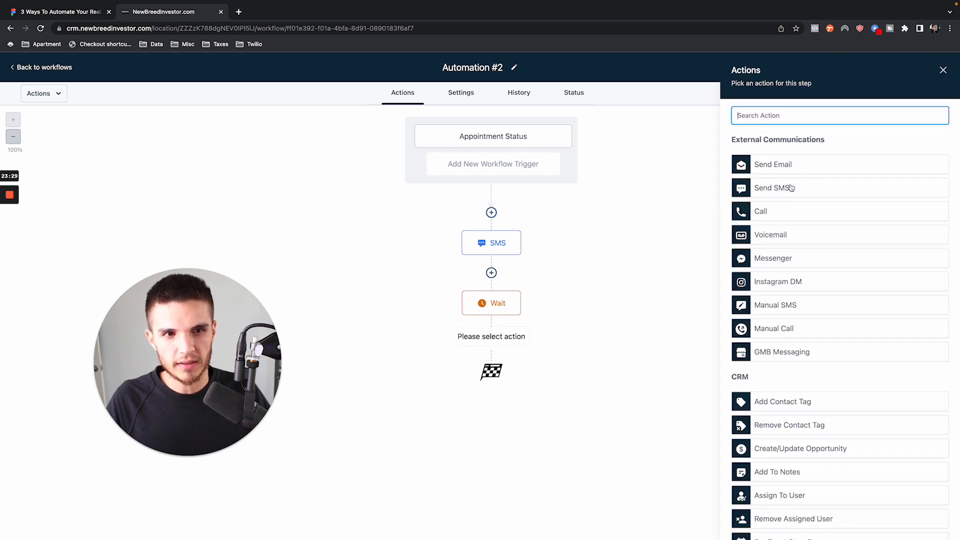
{"action": "type", "text": "inter"}
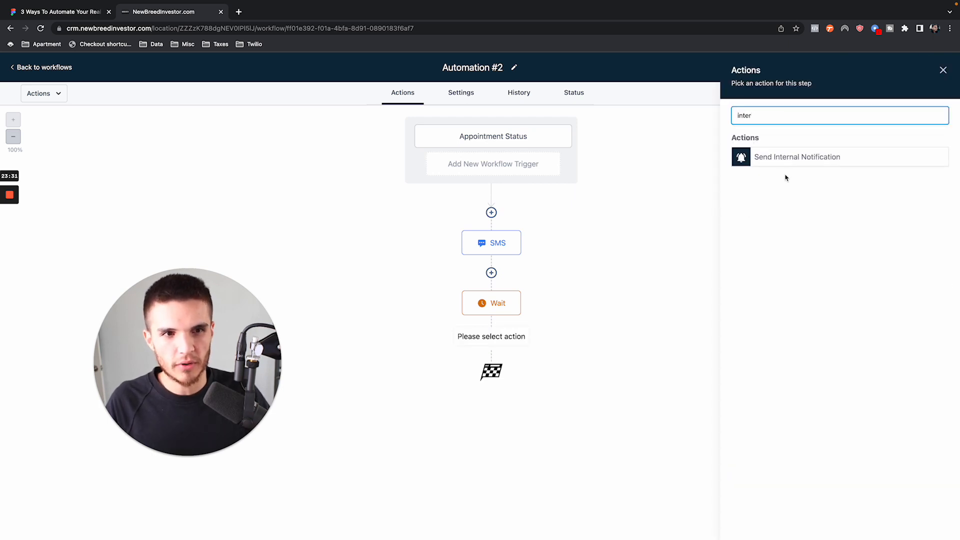
{"action": "left_click", "coordinate": [788, 161]}
{"action": "left_click", "coordinate": [770, 176]}
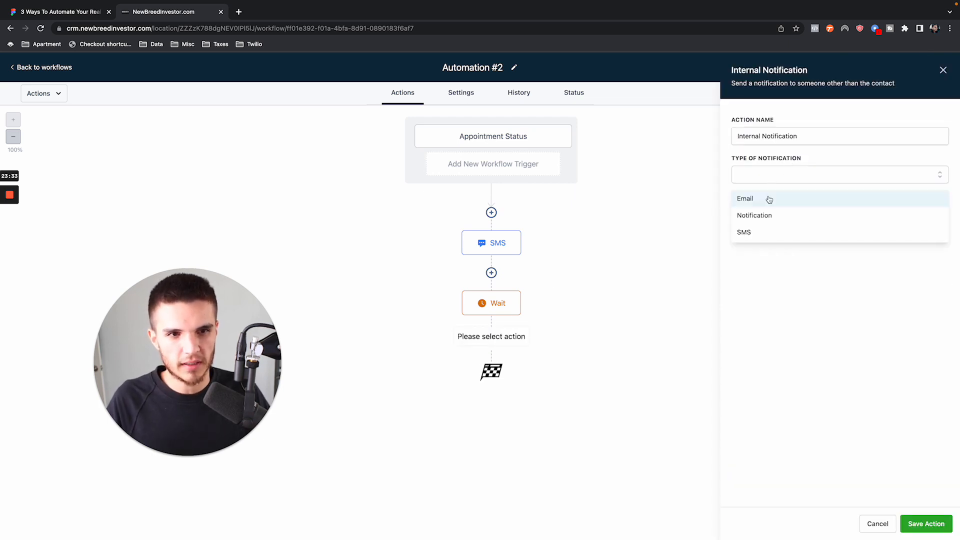
{"action": "left_click", "coordinate": [748, 232]}
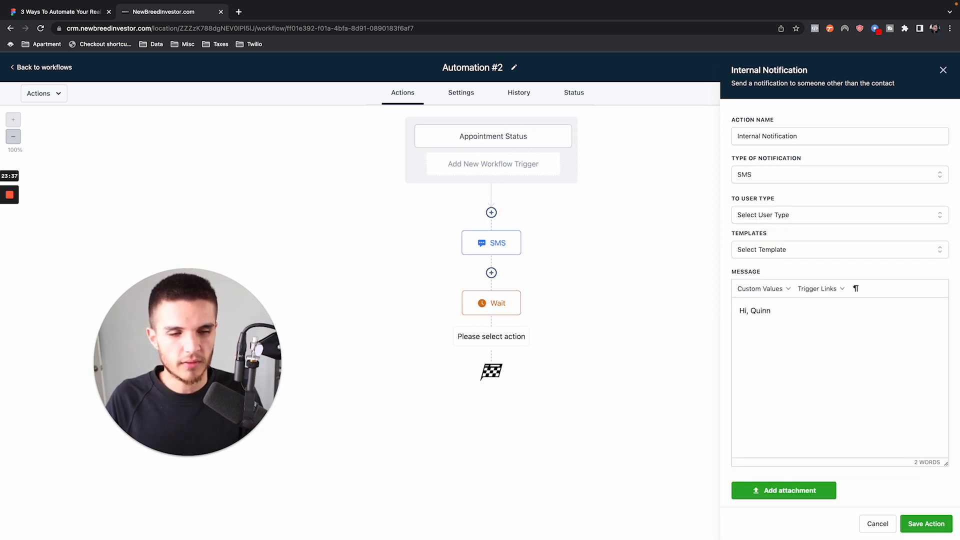
- Write the notification message 'Hi, {{contact.first_name}} just replied to our rescheduled text, see if you can get him on a call or rescheduled!'
{"action": "left_click", "coordinate": [762, 288]}
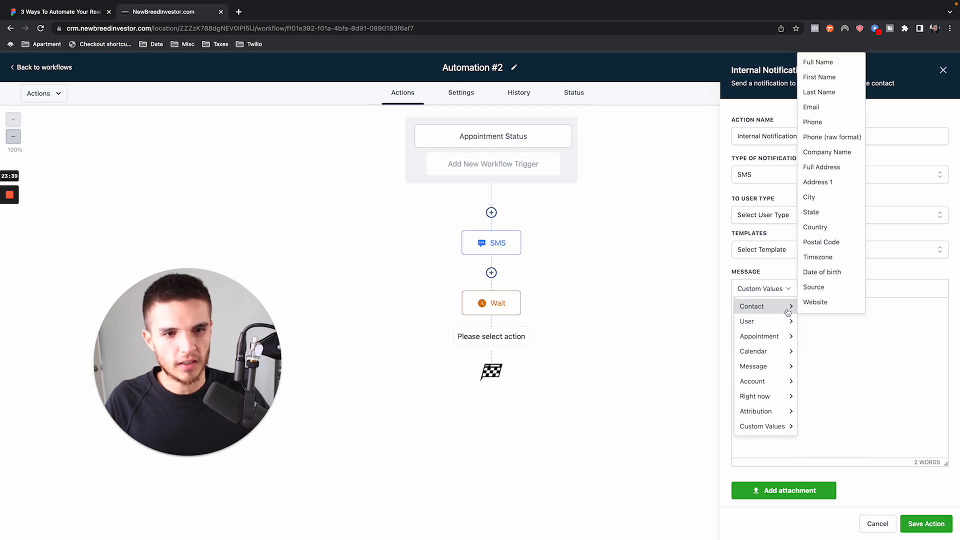
{"action": "left_click", "coordinate": [819, 77]}
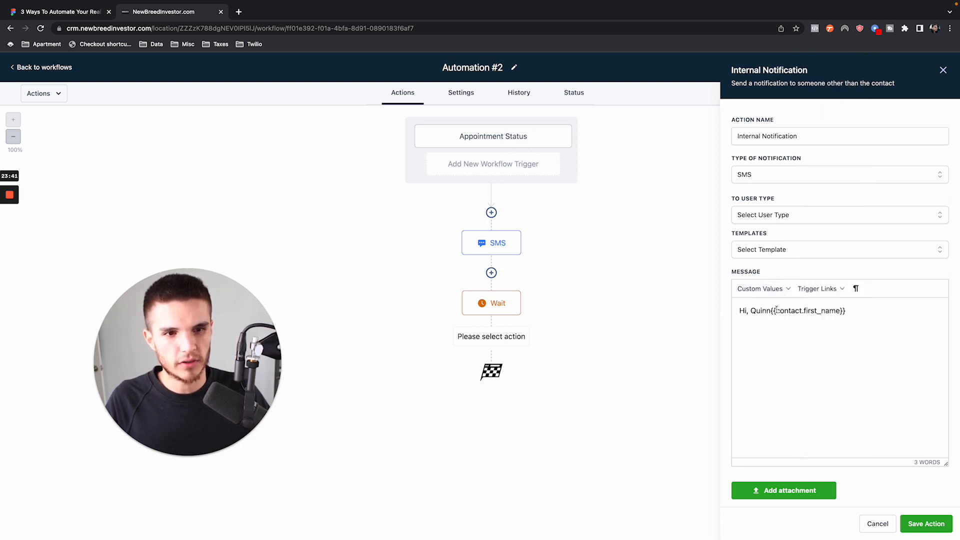
{"action": "left_click_drag", "start_coordinate": [771, 307], "coordinate": [754, 307]}
{"action": "key", "text": "BackSpace"}
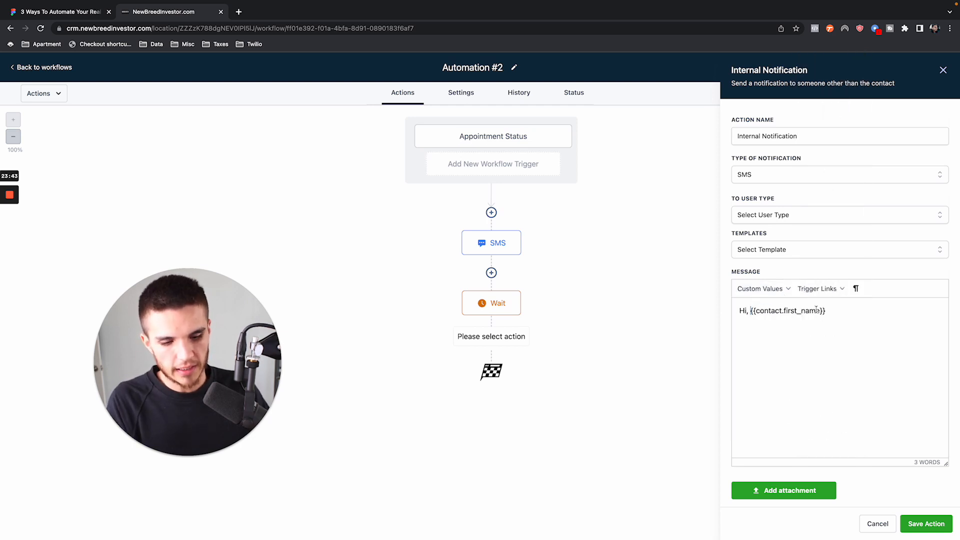
{"action": "type", "text": "just replied to our reschedu"}
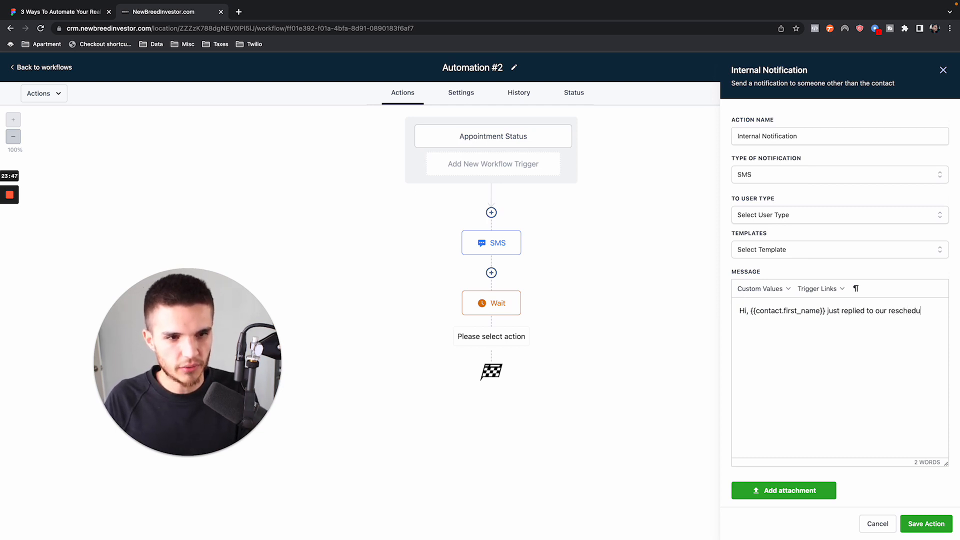
{"action": "type", "text": "ex"}
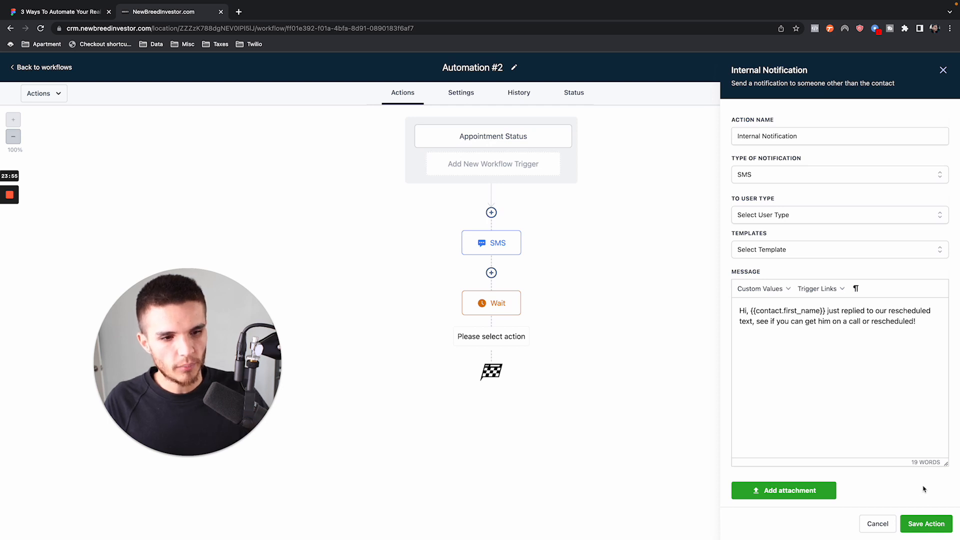
- Choose the user type that receives the internal notification and save the action
{"action": "left_click", "coordinate": [926, 523]}
{"action": "left_click", "coordinate": [760, 240]}
{"action": "left_click", "coordinate": [758, 263]}
{"action": "left_click", "coordinate": [922, 525]}
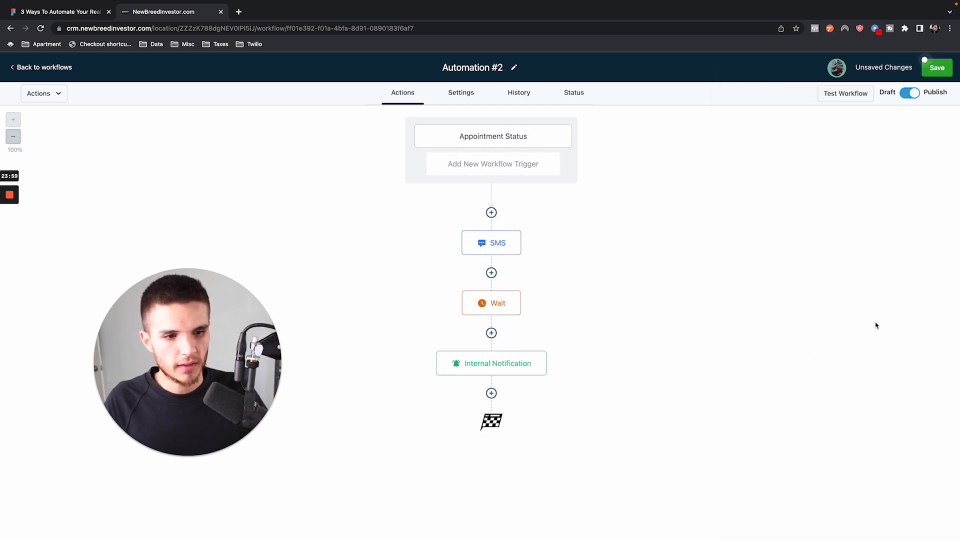
- Save the Automation #2 workflow and check the reschedule text in its SMS action
{"action": "left_click", "coordinate": [934, 68]}
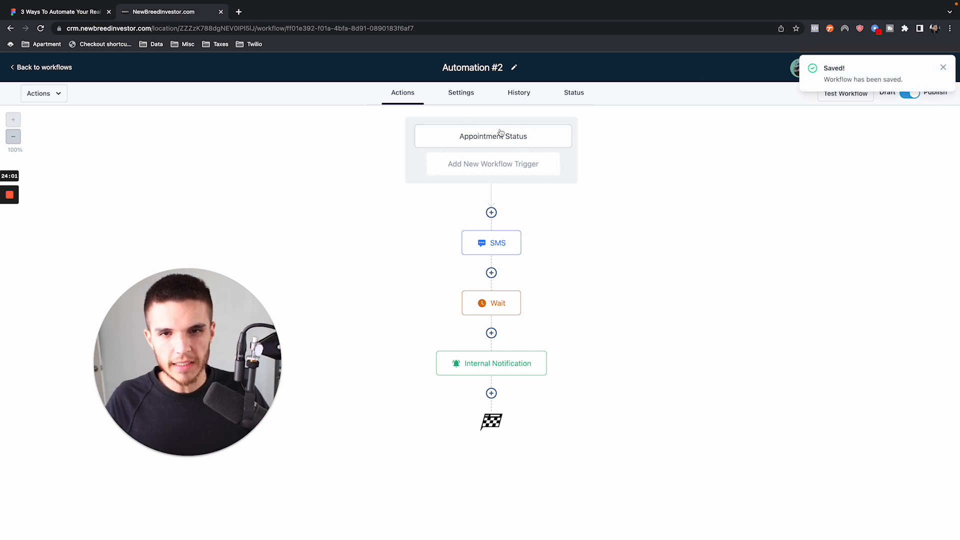
{"action": "left_click", "coordinate": [492, 243]}
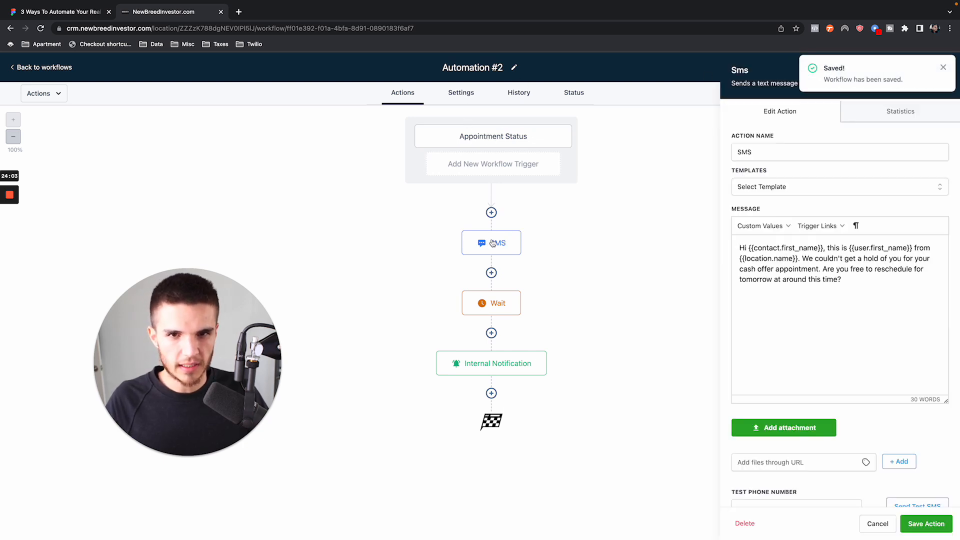
{"action": "left_click", "coordinate": [944, 67]}
{"action": "left_click", "coordinate": [946, 72]}
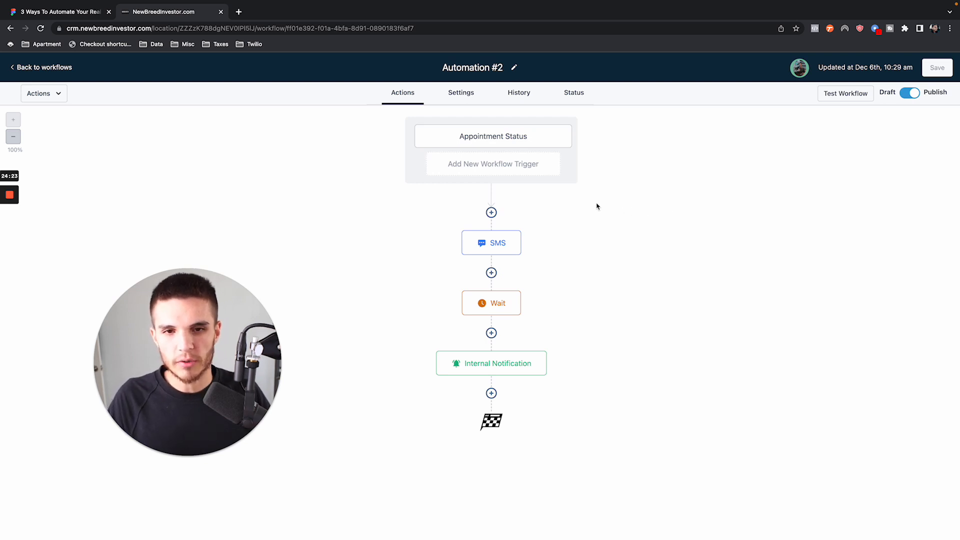
- Add a Wait action with a 5-minute time delay between the trigger and the SMS, and save the workflow
{"action": "left_click", "coordinate": [491, 213]}
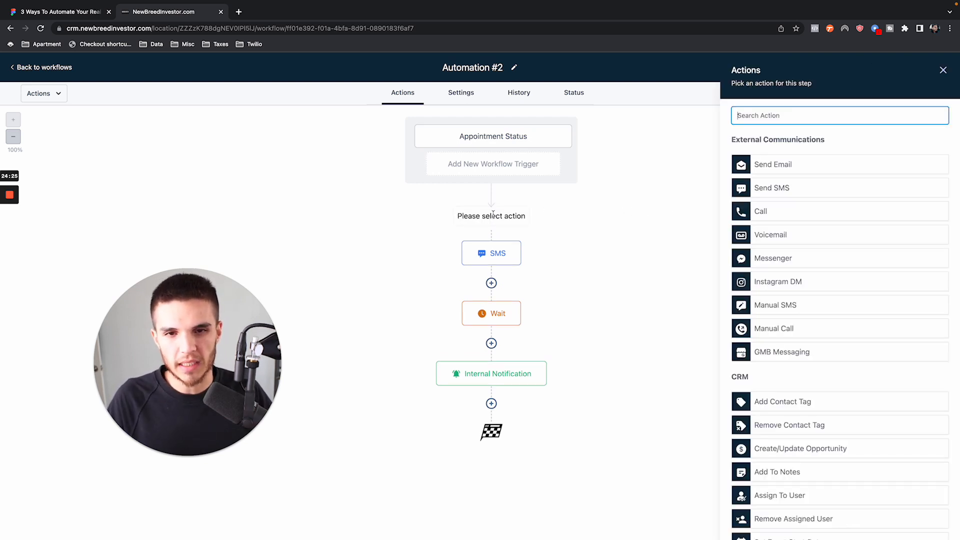
{"action": "type", "text": "wait"}
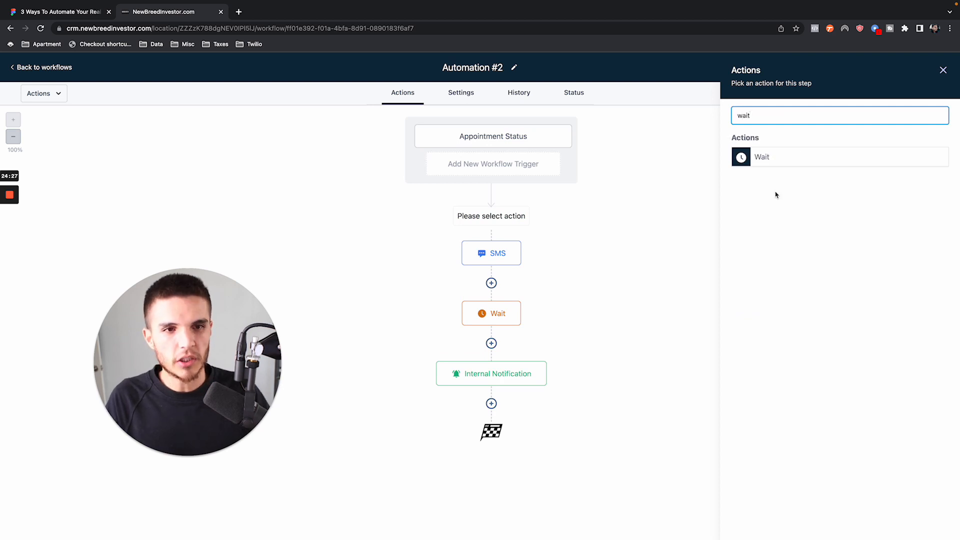
{"action": "left_click", "coordinate": [777, 166]}
{"action": "left_click", "coordinate": [589, 210]}
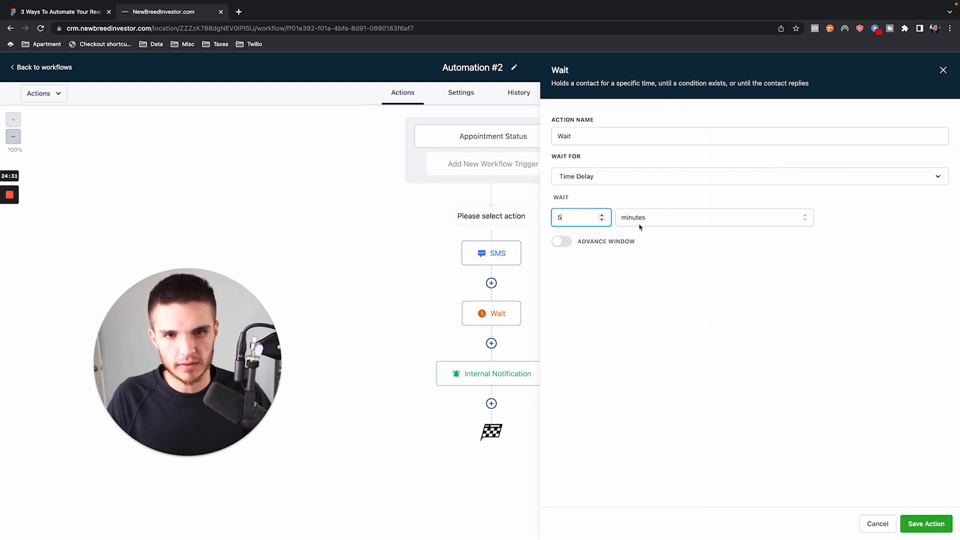
{"action": "left_click", "coordinate": [926, 524]}
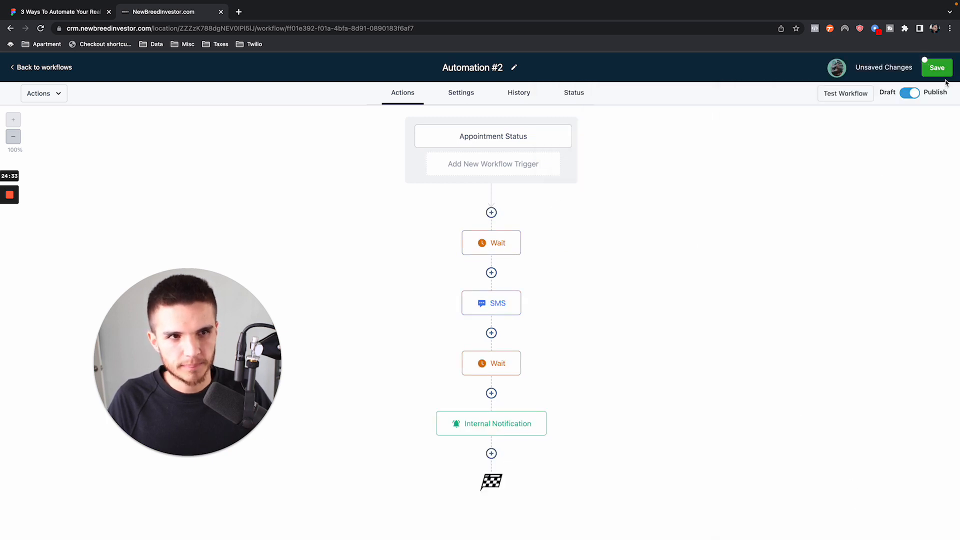
{"action": "left_click", "coordinate": [948, 71]}
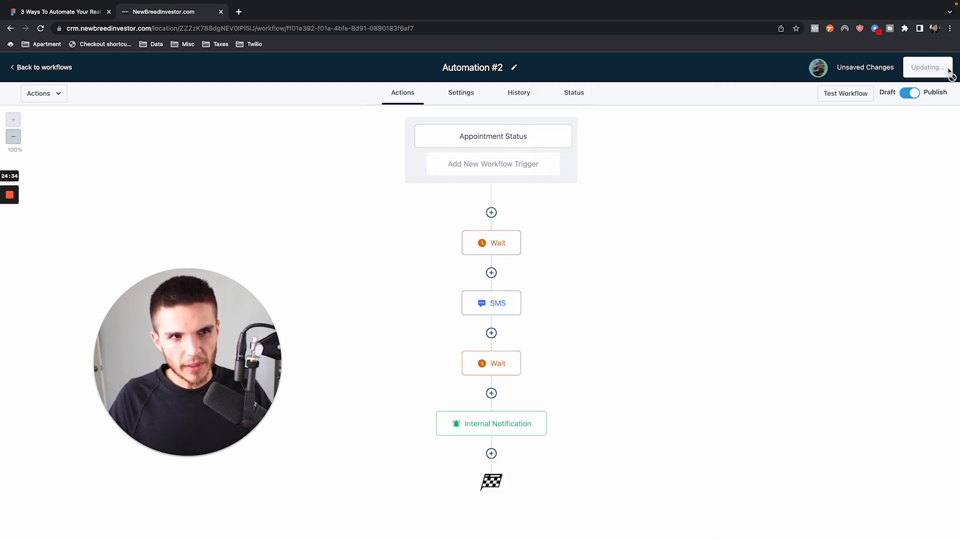
- Review Automation #2's time-delay Wait, no-show trigger, reschedule SMS, contact-reply Wait and internal notification settings
{"action": "left_click", "coordinate": [504, 240]}
{"action": "left_click", "coordinate": [943, 69]}
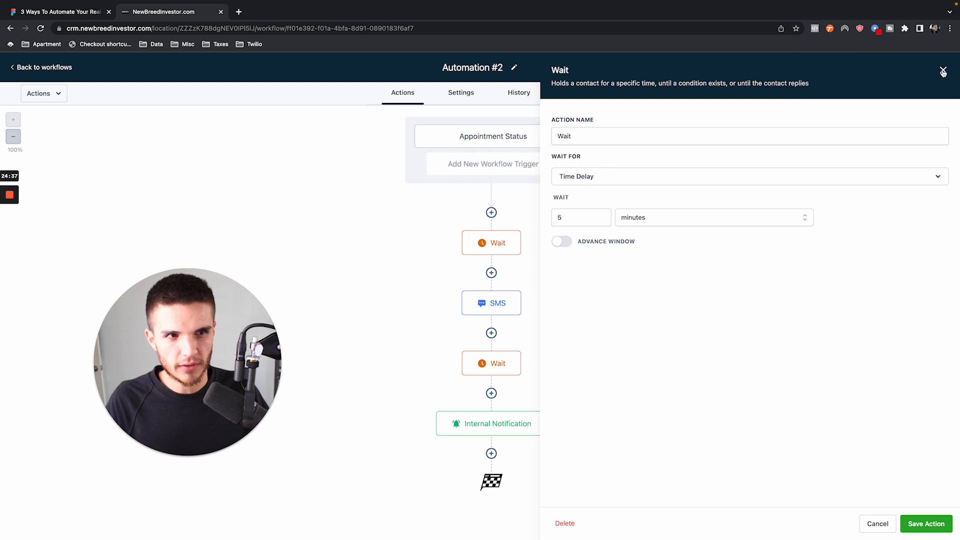
{"action": "left_click", "coordinate": [942, 70]}
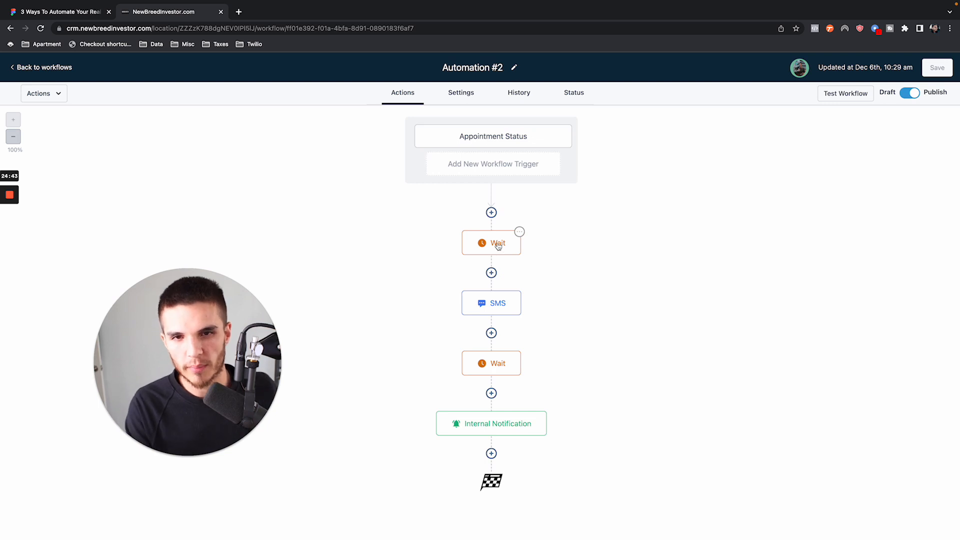
{"action": "left_click", "coordinate": [489, 139]}
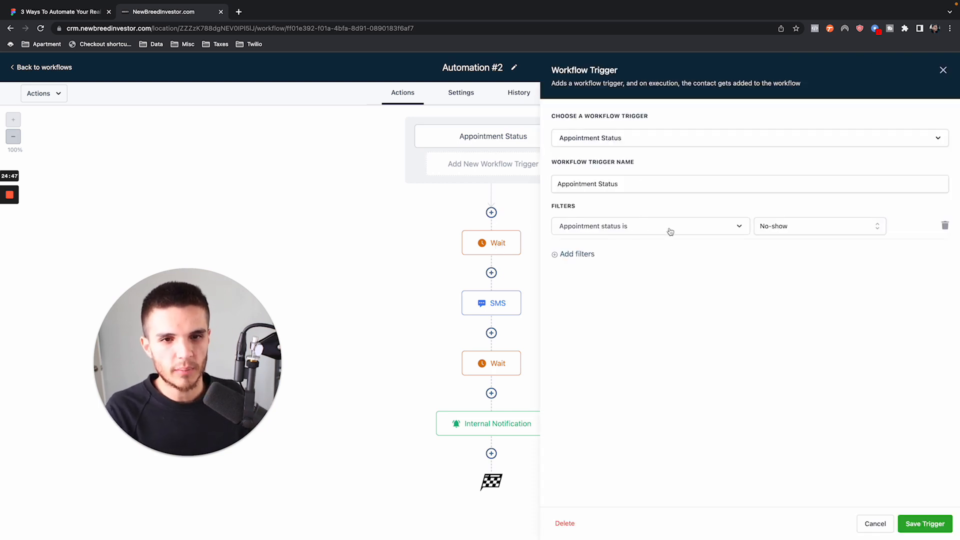
{"action": "left_click", "coordinate": [943, 70]}
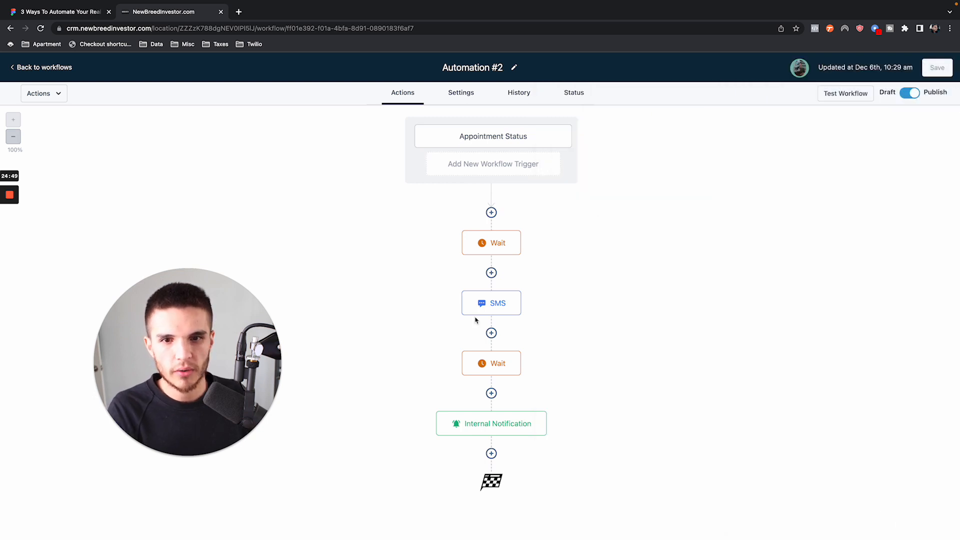
{"action": "left_click", "coordinate": [501, 244]}
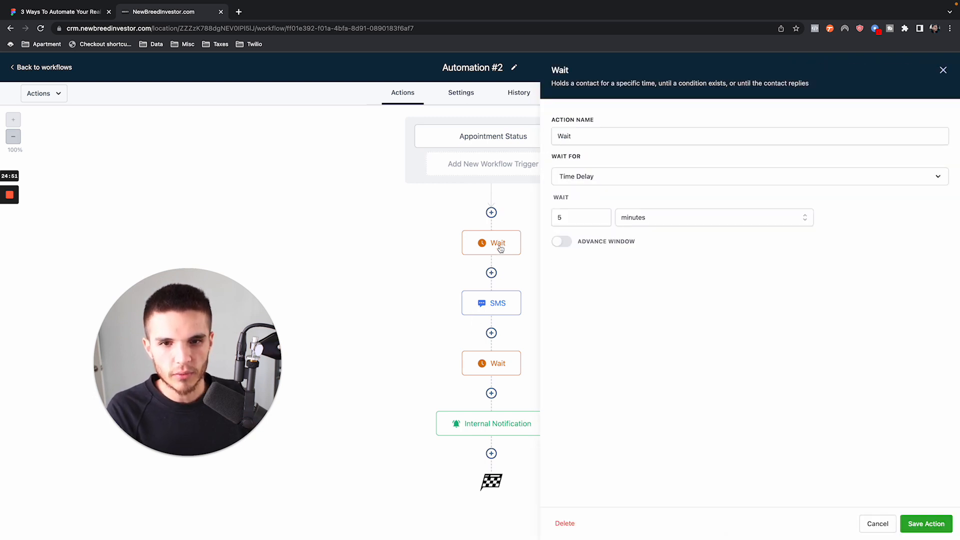
{"action": "left_click", "coordinate": [488, 300]}
{"action": "left_click_drag", "start_coordinate": [844, 279], "coordinate": [723, 216]}
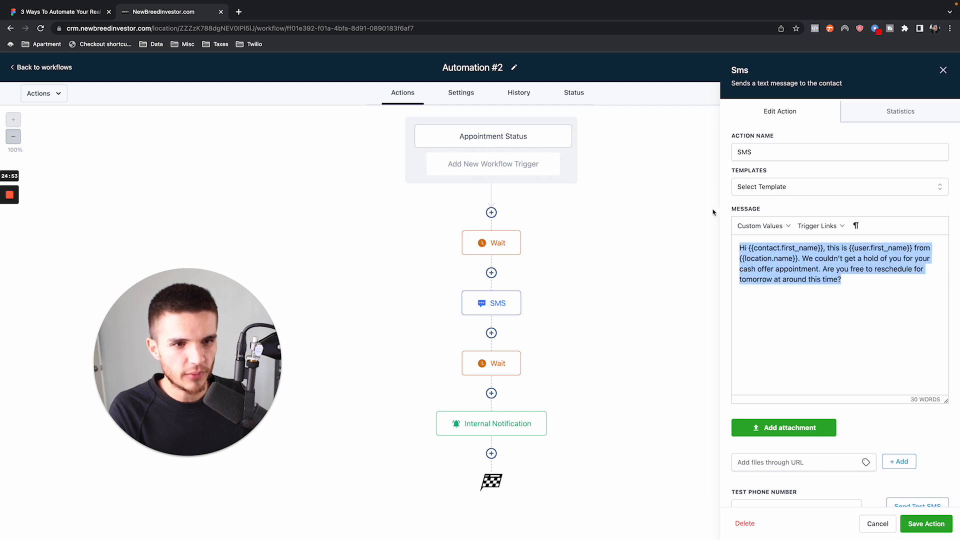
{"action": "left_click", "coordinate": [490, 358]}
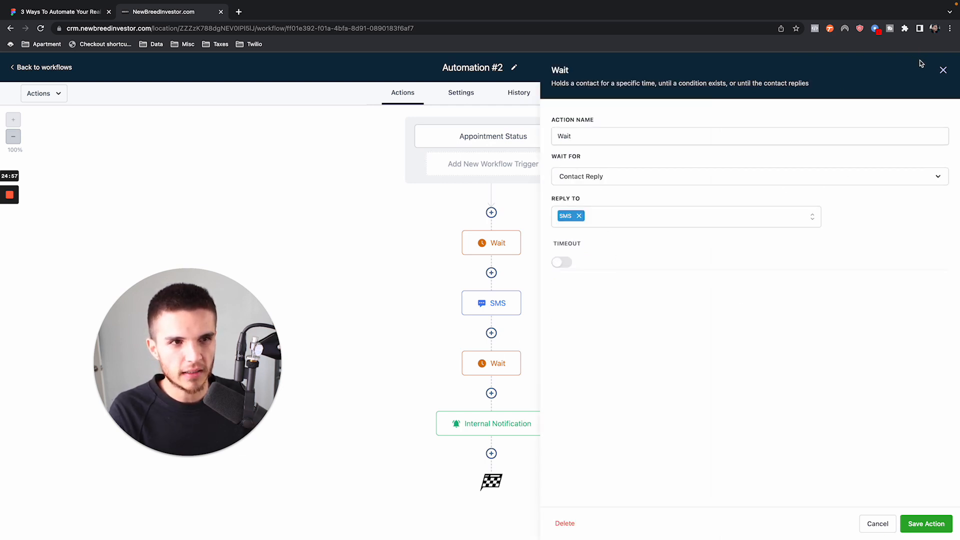
{"action": "left_click", "coordinate": [943, 69]}
{"action": "left_click", "coordinate": [496, 425]}
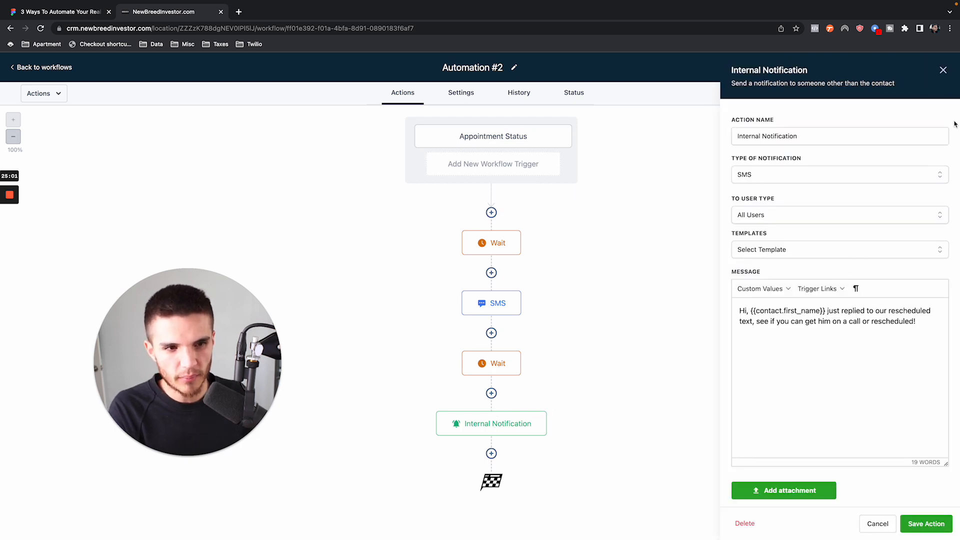
{"action": "left_click", "coordinate": [943, 70]}
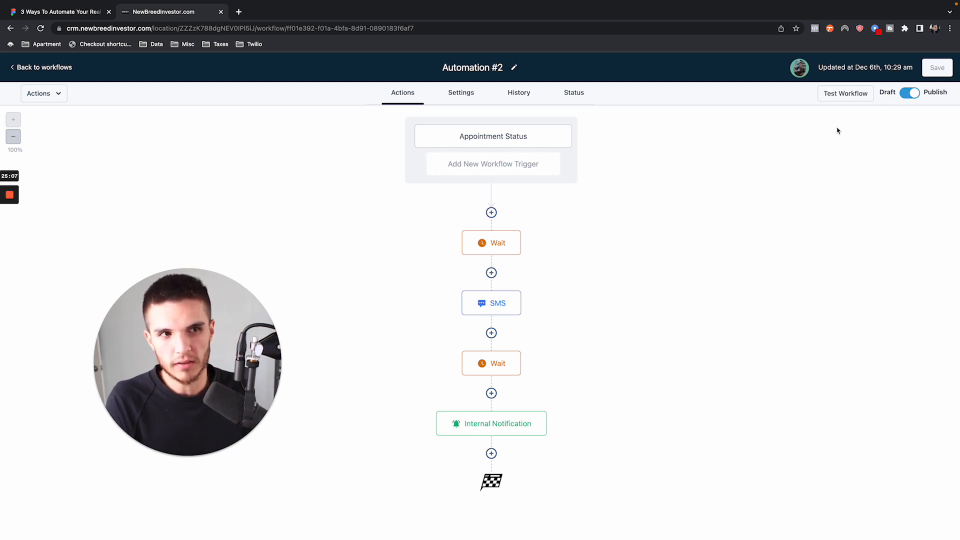
- Leave the workflow, open the test contact's record, ignore the phone number banner and show the contact's appointments
{"action": "left_click", "coordinate": [15, 62]}
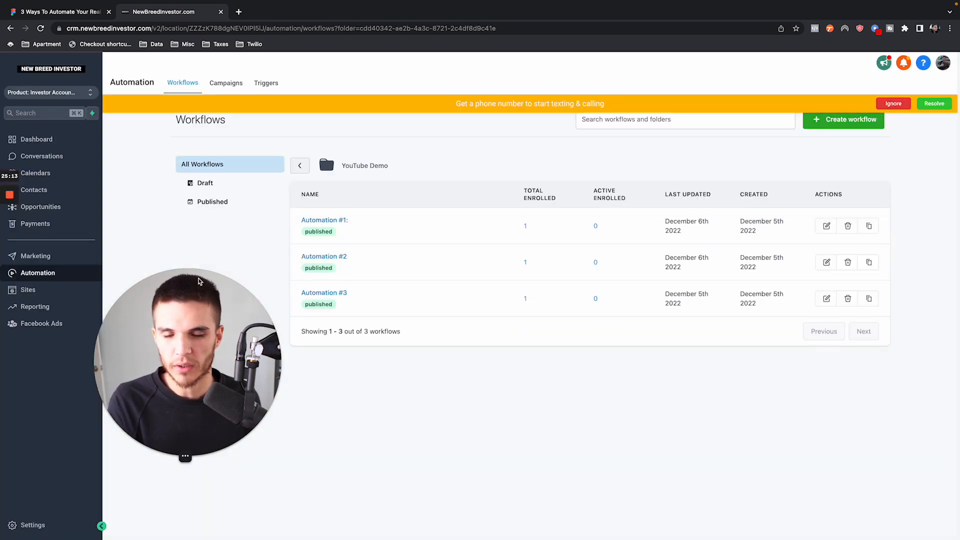
{"action": "left_click", "coordinate": [75, 194]}
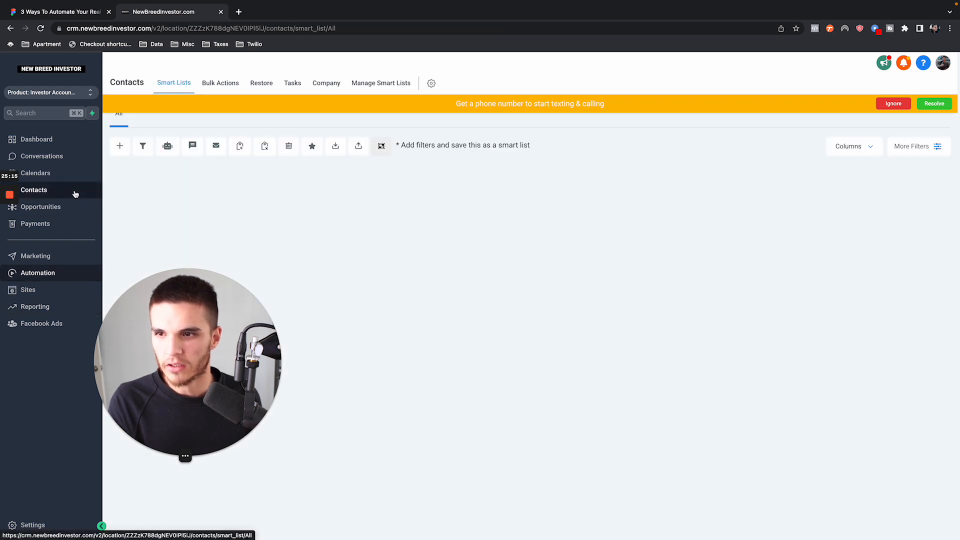
{"action": "left_click", "coordinate": [216, 236]}
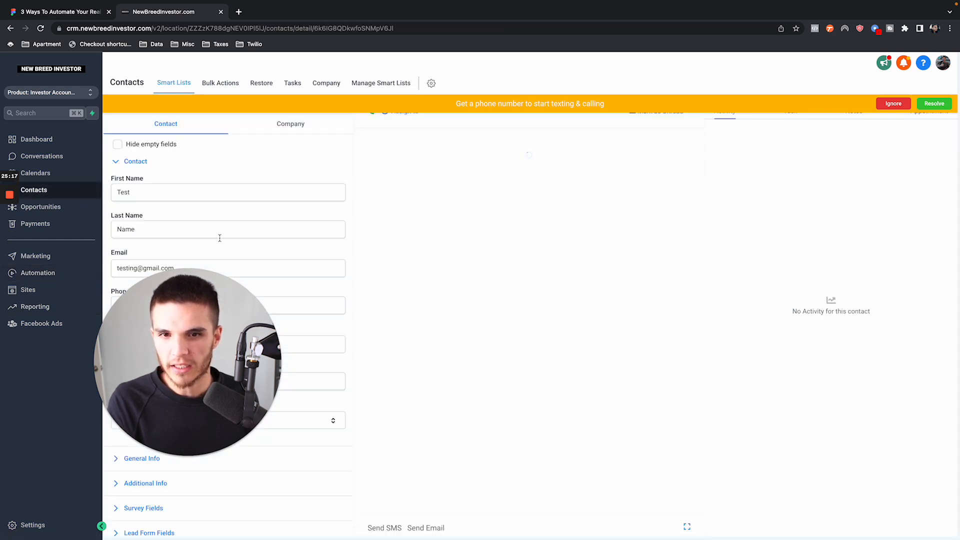
{"action": "left_click", "coordinate": [894, 103]}
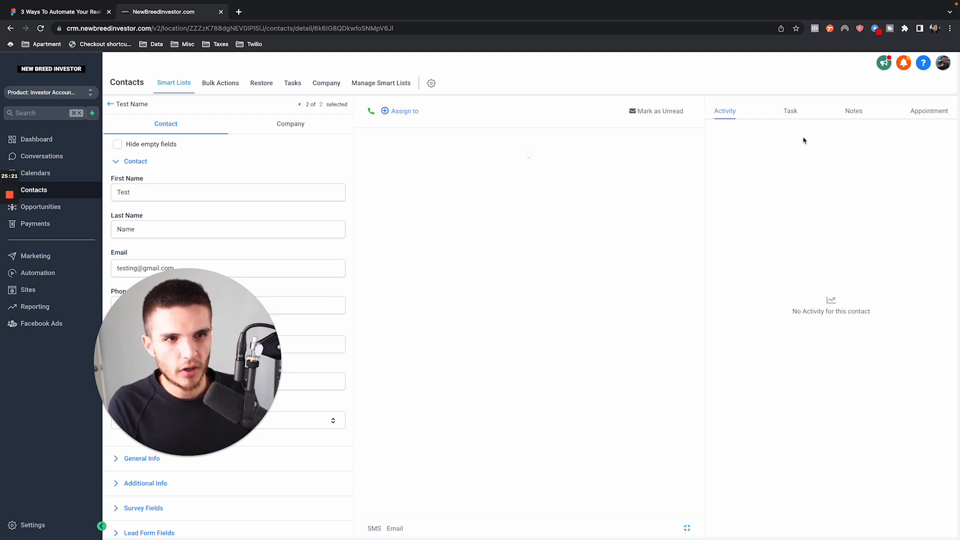
{"action": "left_click", "coordinate": [919, 111]}
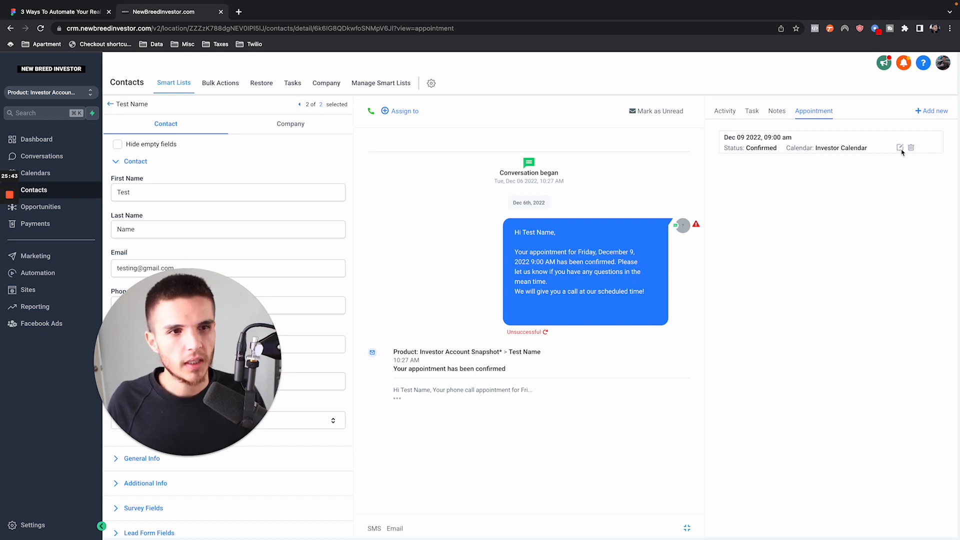
- Set the status of the test contact's Dec 09 2022, 09:00 am appointment to No Show and save the appointment
{"action": "left_click", "coordinate": [900, 148]}
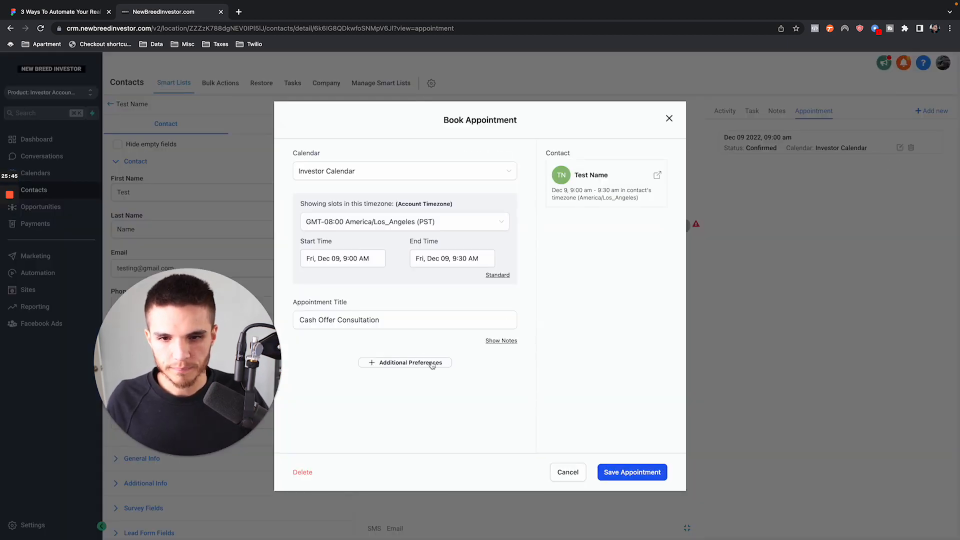
{"action": "left_click", "coordinate": [443, 359]}
{"action": "scroll", "coordinate": [400, 313], "scroll_direction": "down", "scroll_amount": 2}
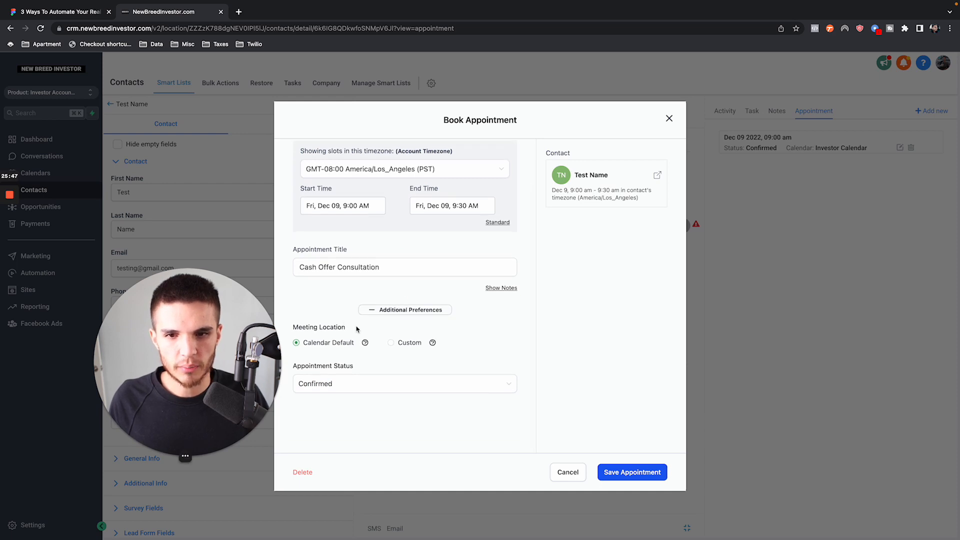
{"action": "left_click_drag", "start_coordinate": [297, 368], "coordinate": [409, 368]}
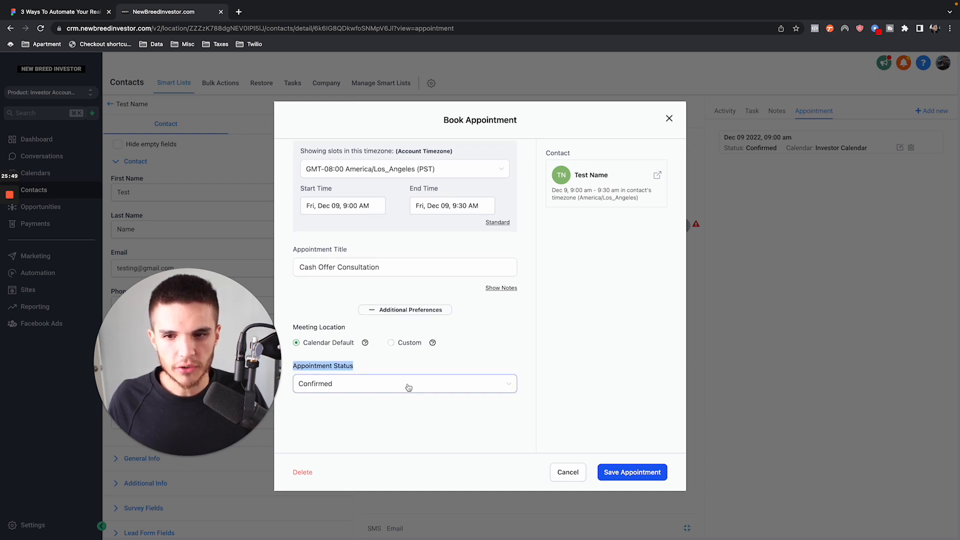
{"action": "left_click", "coordinate": [406, 386]}
{"action": "left_click", "coordinate": [371, 452]}
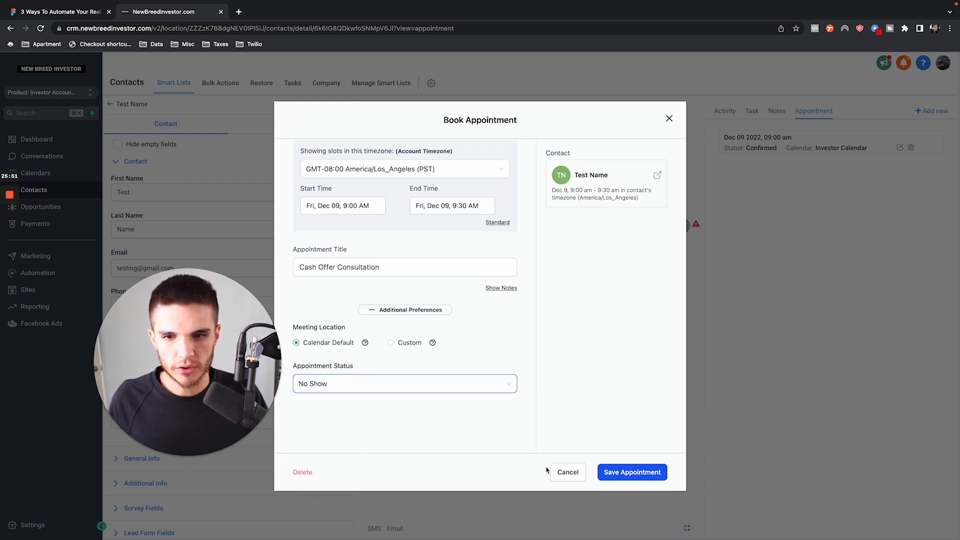
{"action": "left_click", "coordinate": [605, 476]}
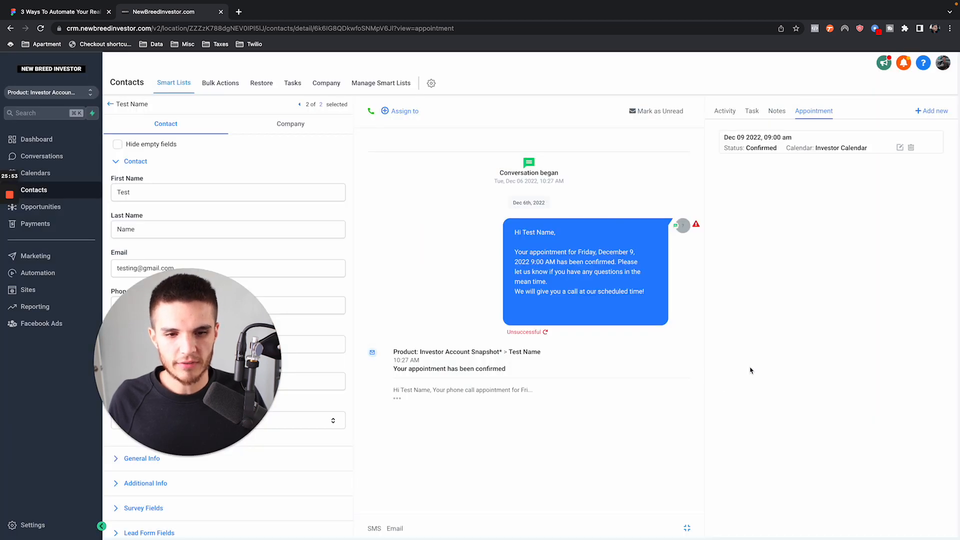
{"action": "left_click", "coordinate": [687, 356]}
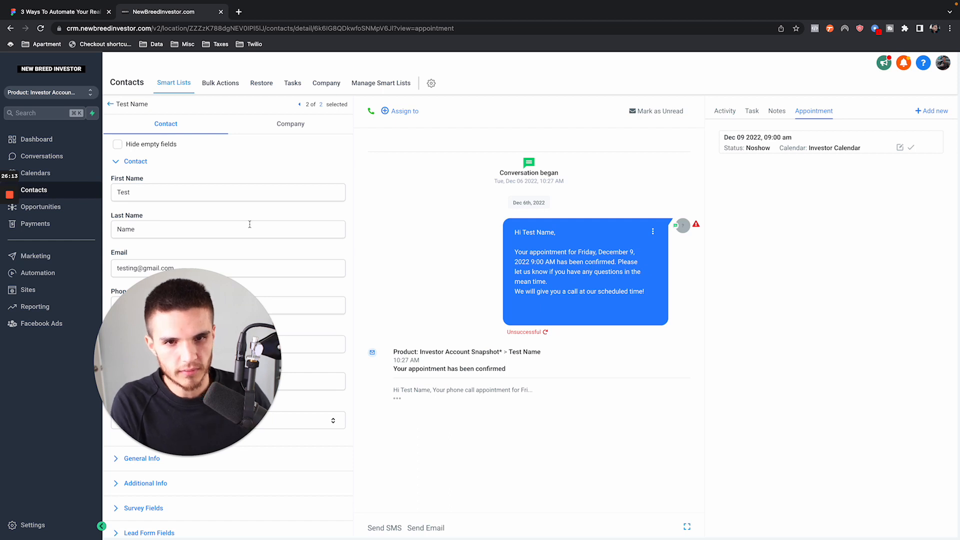
- Reopen Automation #2 from the YouTube Demo folder and check the first Wait action for the enrolled test contact
{"action": "left_click", "coordinate": [69, 277]}
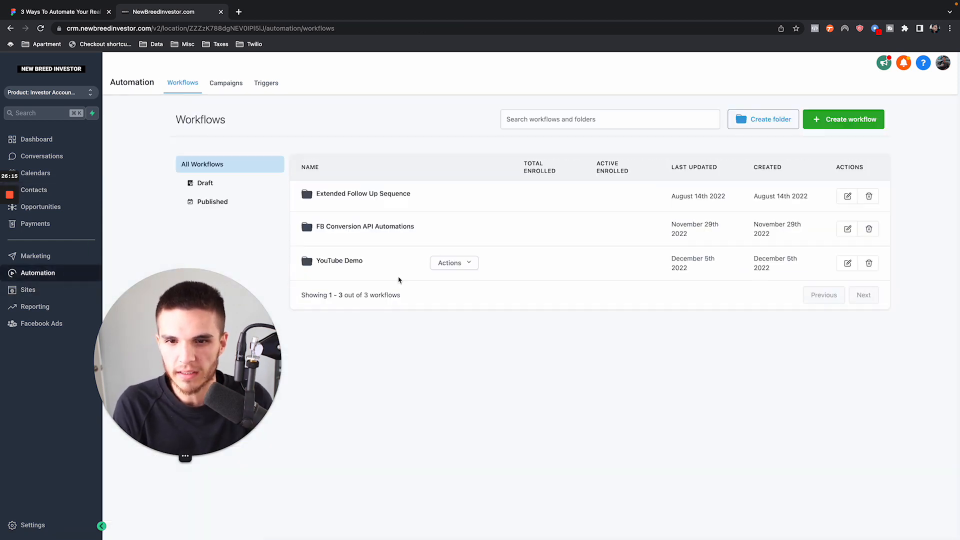
{"action": "left_click", "coordinate": [345, 227]}
{"action": "left_click", "coordinate": [301, 175]}
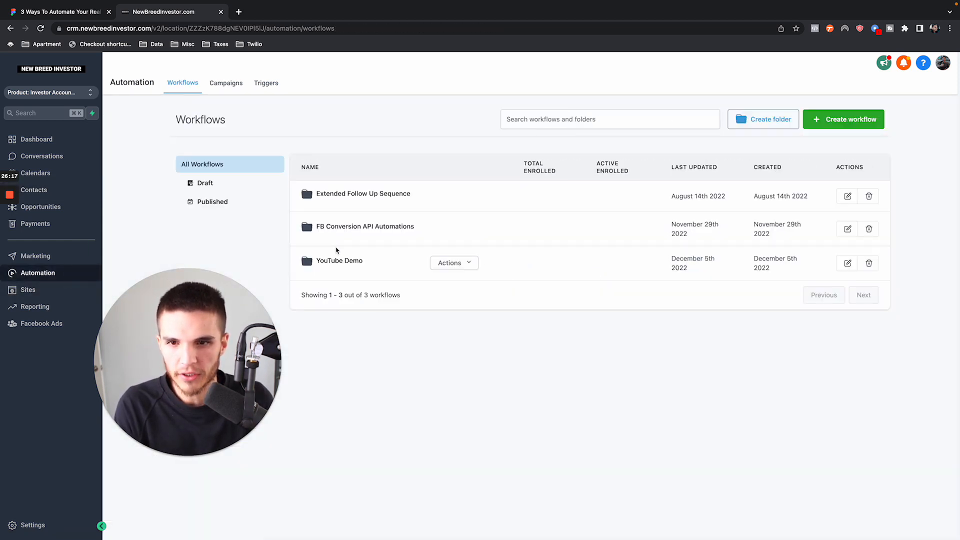
{"action": "left_click", "coordinate": [336, 263]}
{"action": "left_click", "coordinate": [347, 256]}
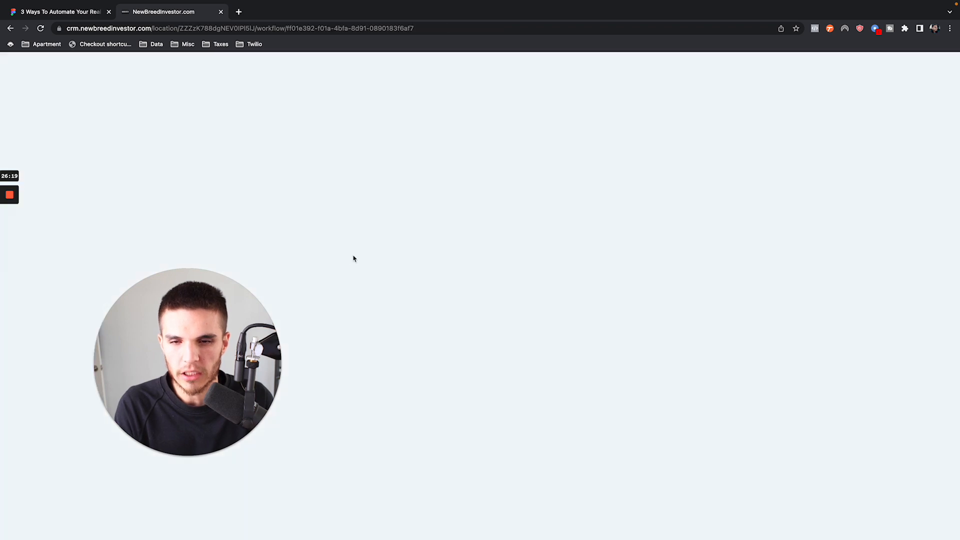
{"action": "left_click", "coordinate": [494, 243]}
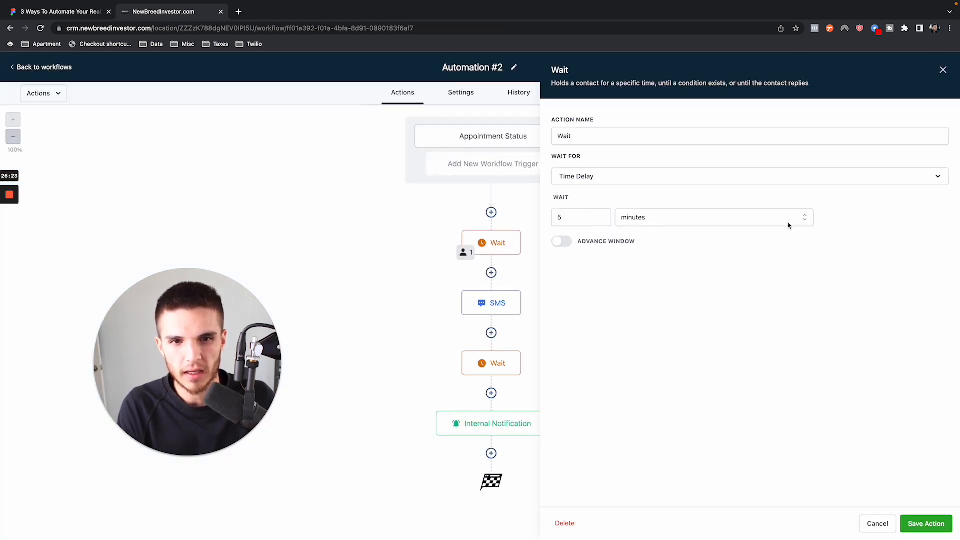
{"action": "left_click", "coordinate": [943, 70]}
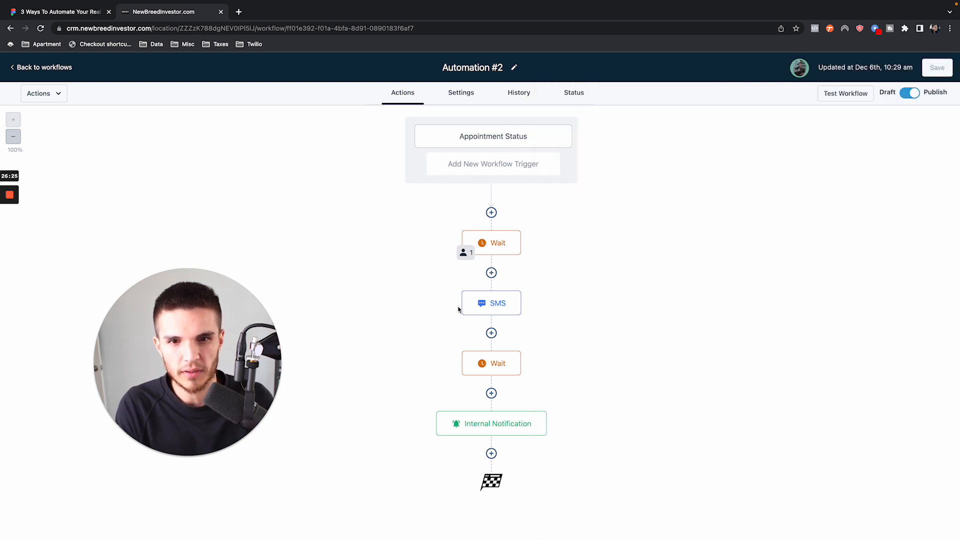
- Return to the YouTube Demo workflow list and open Automation #3
{"action": "left_click", "coordinate": [46, 67]}
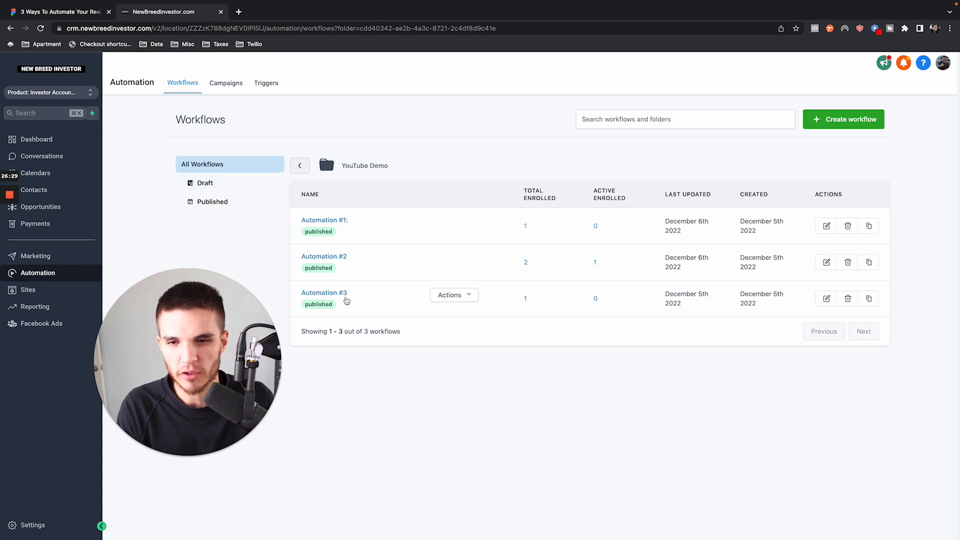
{"action": "left_click", "coordinate": [334, 294]}
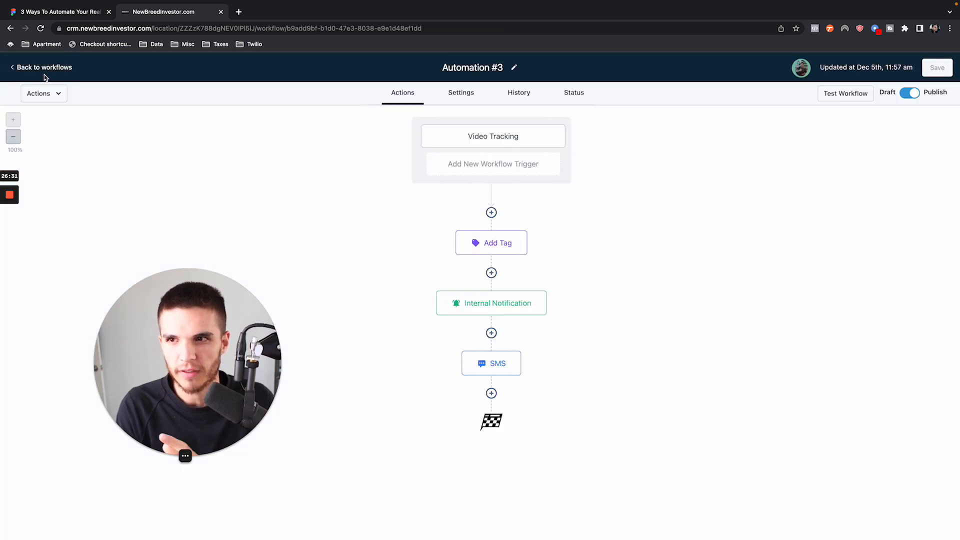
- Switch back to Automation #2 and force all contacts waiting in the first Wait action to the next step
{"action": "left_click", "coordinate": [44, 69]}
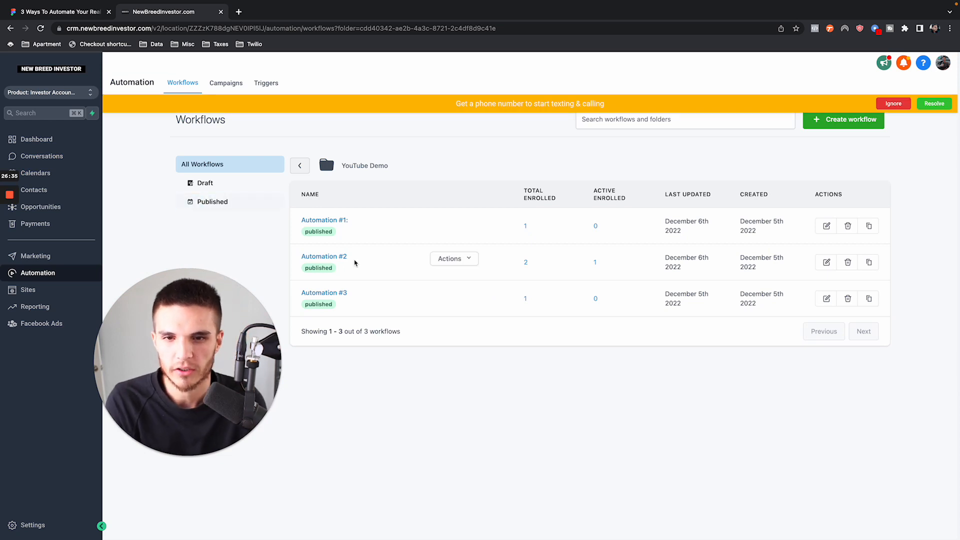
{"action": "left_click", "coordinate": [319, 258]}
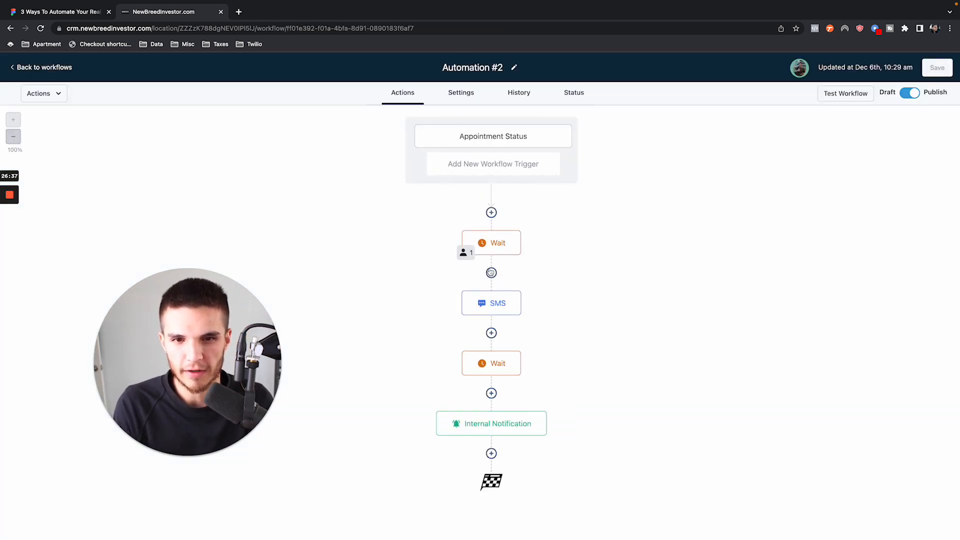
{"action": "left_click", "coordinate": [465, 252]}
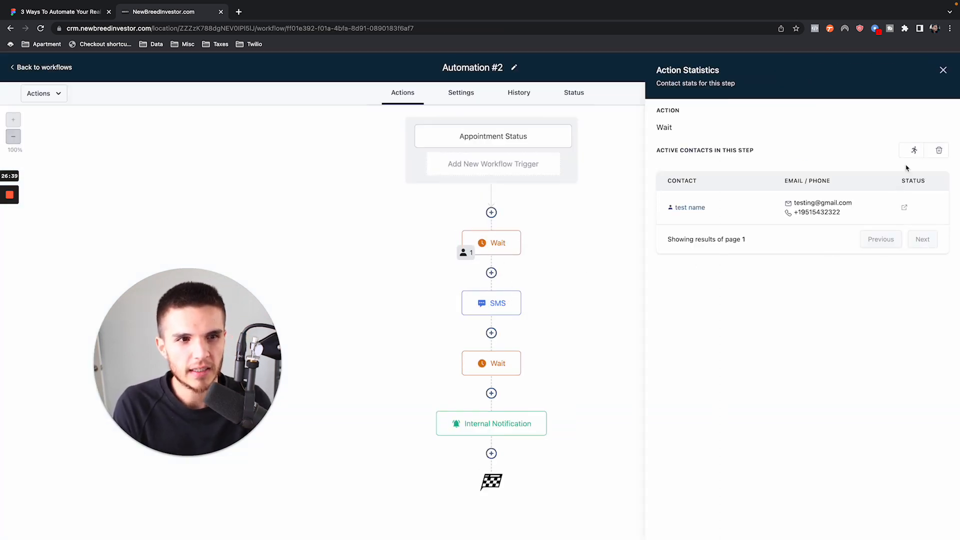
{"action": "left_click", "coordinate": [912, 151]}
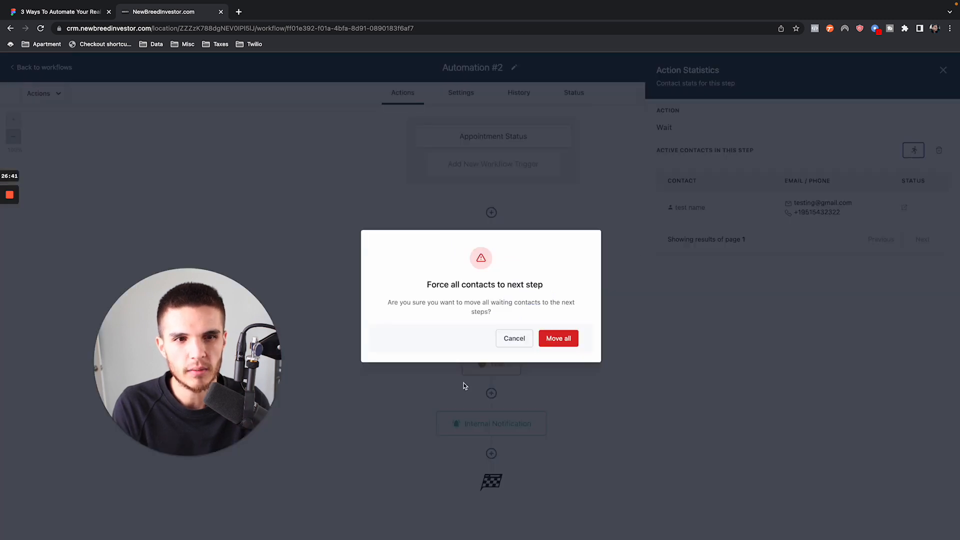
{"action": "left_click", "coordinate": [562, 339]}
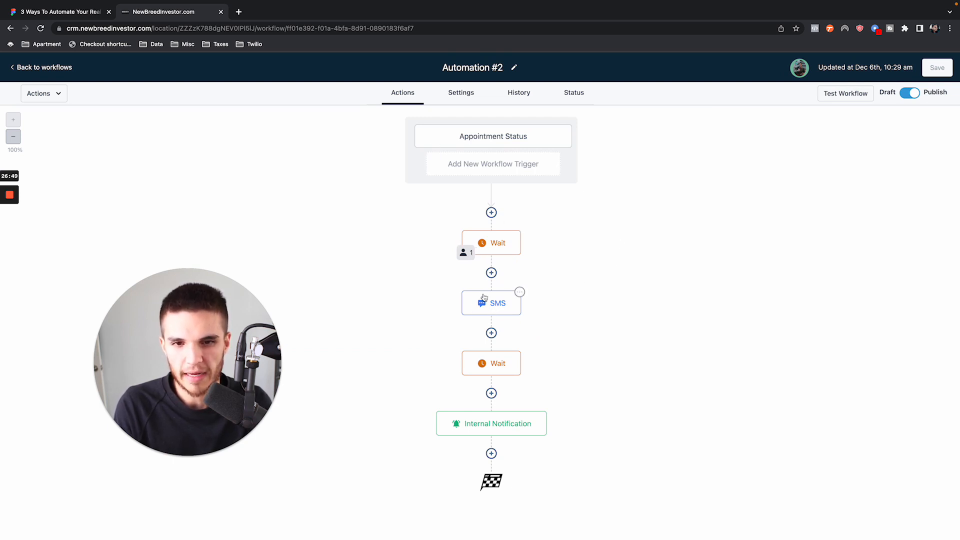
- Open the test contact's record and examine the first name and company name used in the rescheduling SMS in the conversation
{"action": "left_click", "coordinate": [58, 67]}
{"action": "left_click", "coordinate": [30, 190]}
{"action": "left_click", "coordinate": [223, 231]}
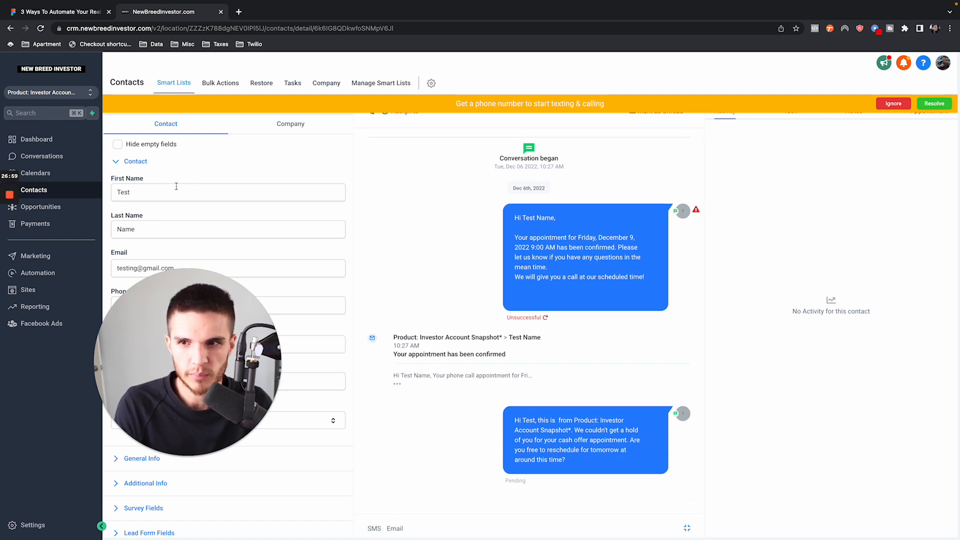
{"action": "left_click_drag", "start_coordinate": [175, 191], "coordinate": [92, 194]}
{"action": "left_click", "coordinate": [457, 300]}
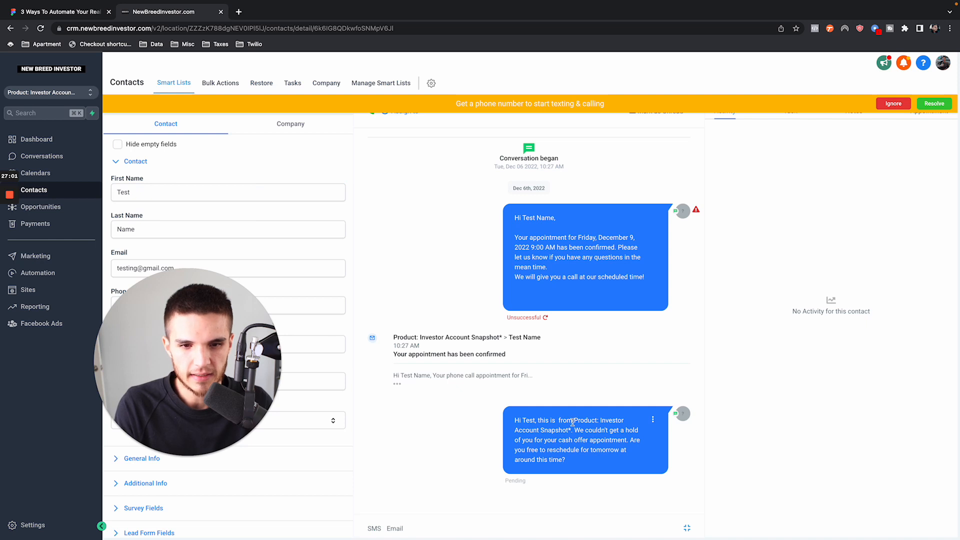
{"action": "mouse_move", "coordinate": [575, 421]}
{"action": "left_mouse_down"}
{"action": "mouse_move", "coordinate": [641, 424]}
{"action": "mouse_move", "coordinate": [568, 430]}
{"action": "left_mouse_up"}
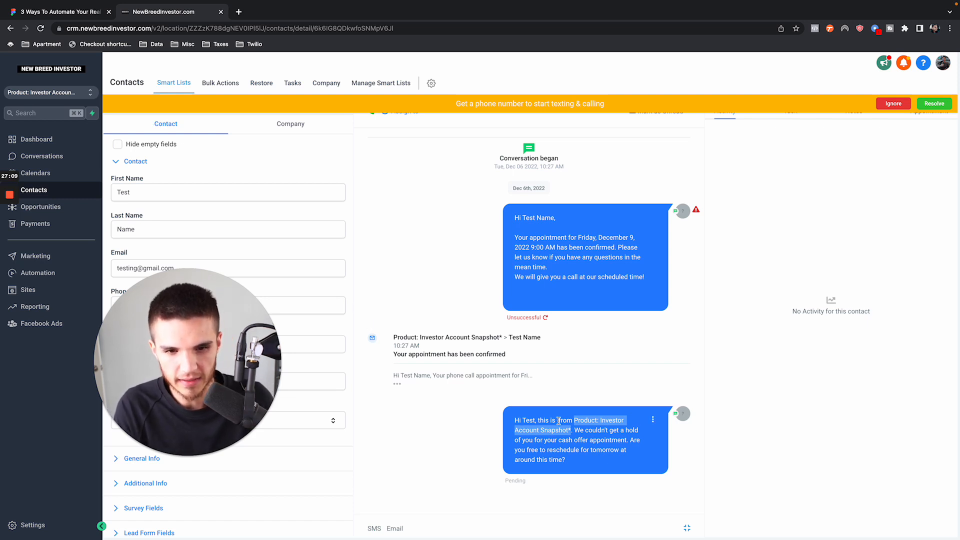
{"action": "mouse_move", "coordinate": [554, 422]}
{"action": "left_mouse_down"}
{"action": "mouse_move", "coordinate": [568, 421]}
{"action": "mouse_move", "coordinate": [538, 420]}
{"action": "left_mouse_up"}
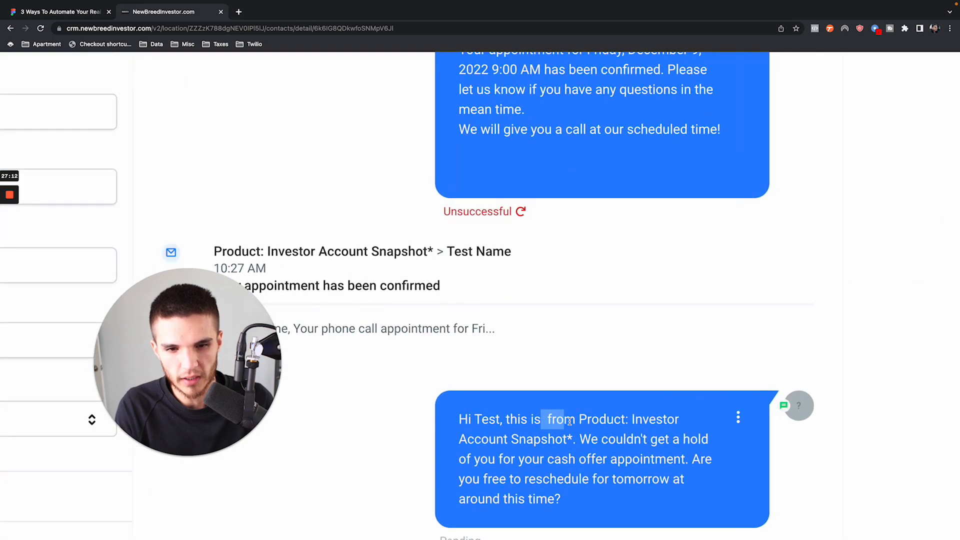
{"action": "scroll", "coordinate": [569, 421], "scroll_direction": "up", "scroll_amount": 3}
{"action": "left_click", "coordinate": [527, 421]}
{"action": "scroll", "coordinate": [538, 420], "scroll_direction": "down", "scroll_amount": 5}
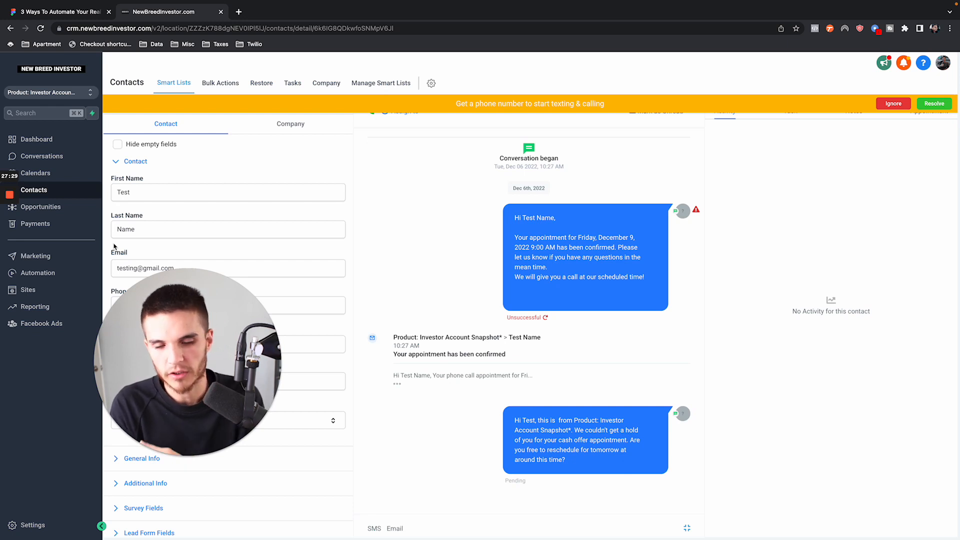
- Reopen Automation #2 from the YouTube Demo folder, review its Internal Notification message, and return to the workflow list
{"action": "left_click", "coordinate": [71, 278]}
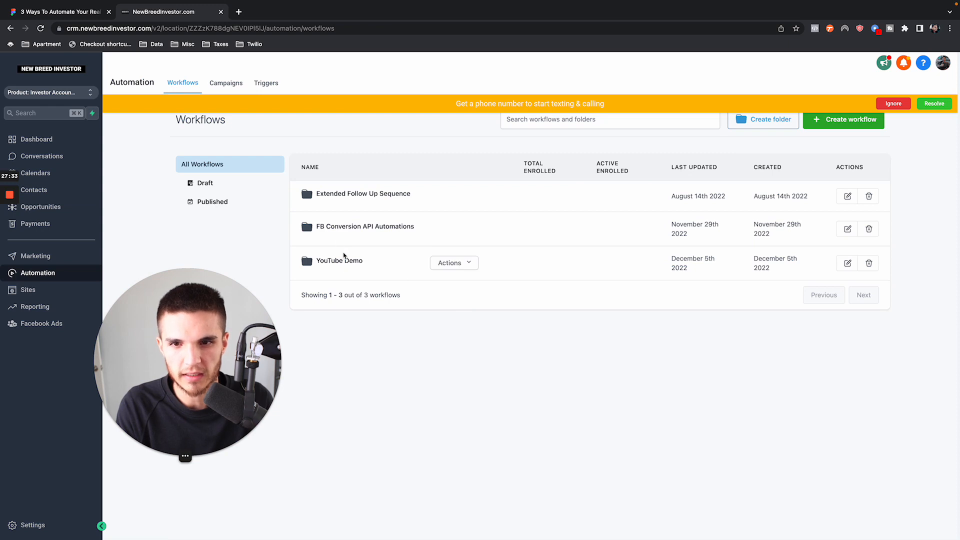
{"action": "left_click", "coordinate": [350, 265]}
{"action": "left_click", "coordinate": [411, 265]}
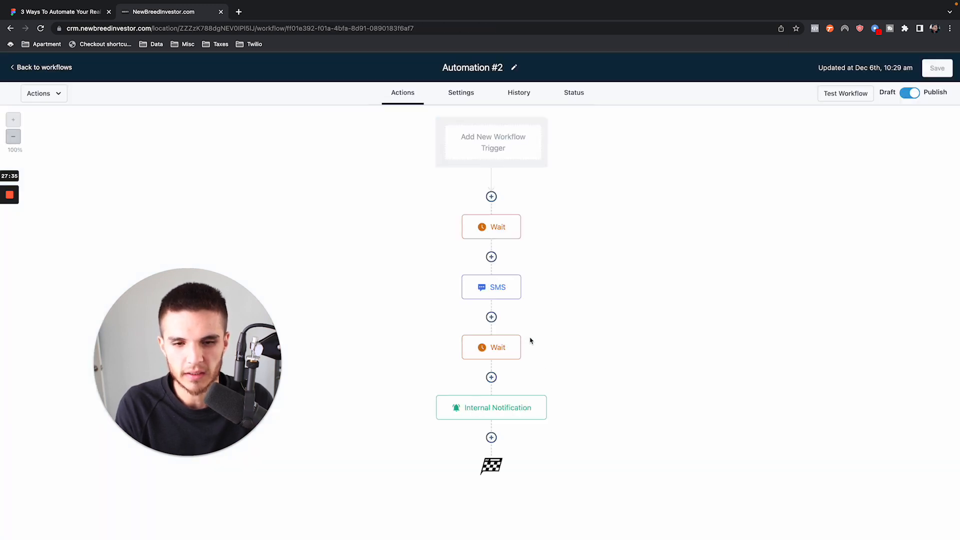
{"action": "left_click", "coordinate": [483, 423]}
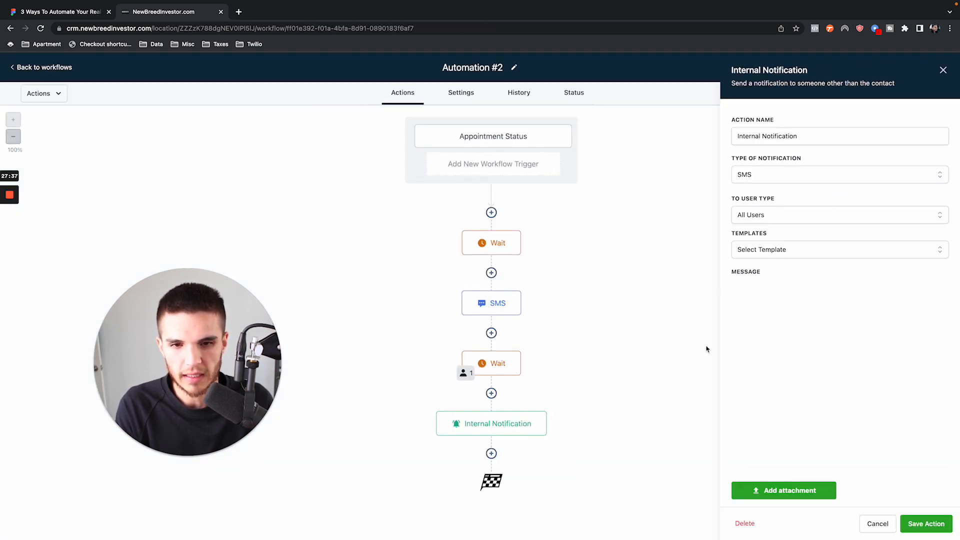
{"action": "left_click", "coordinate": [943, 70]}
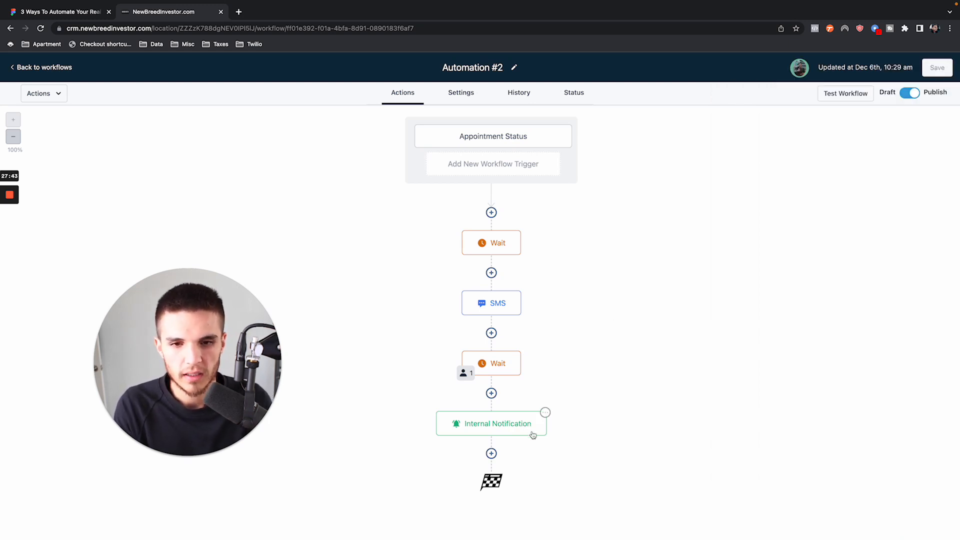
{"action": "left_click", "coordinate": [60, 68]}
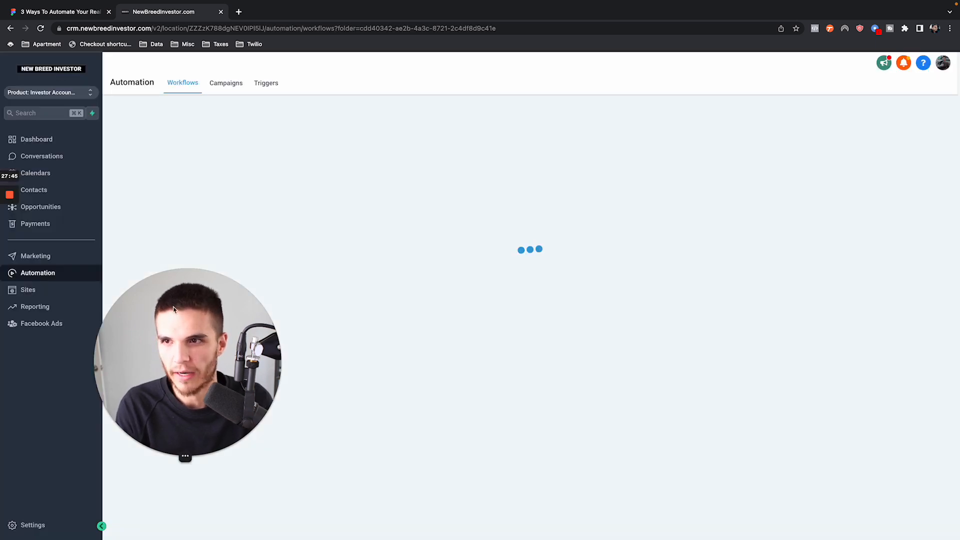
- Switch to the Figma board, strike through the bullet about leads who book an appointment but don't show up, and deselect the text
{"action": "left_click", "coordinate": [67, 12]}
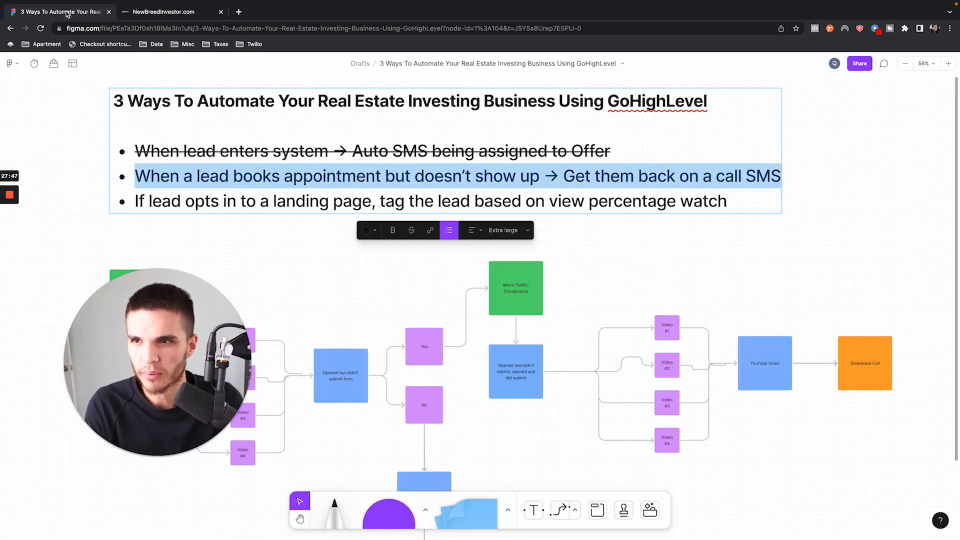
{"action": "left_click", "coordinate": [411, 230]}
{"action": "left_click", "coordinate": [534, 201]}
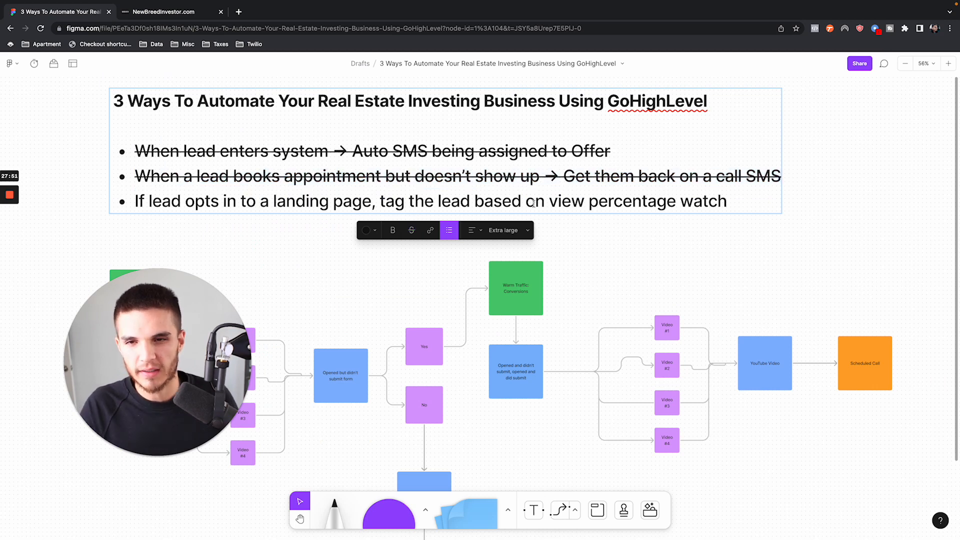
{"action": "key", "text": "Escape"}
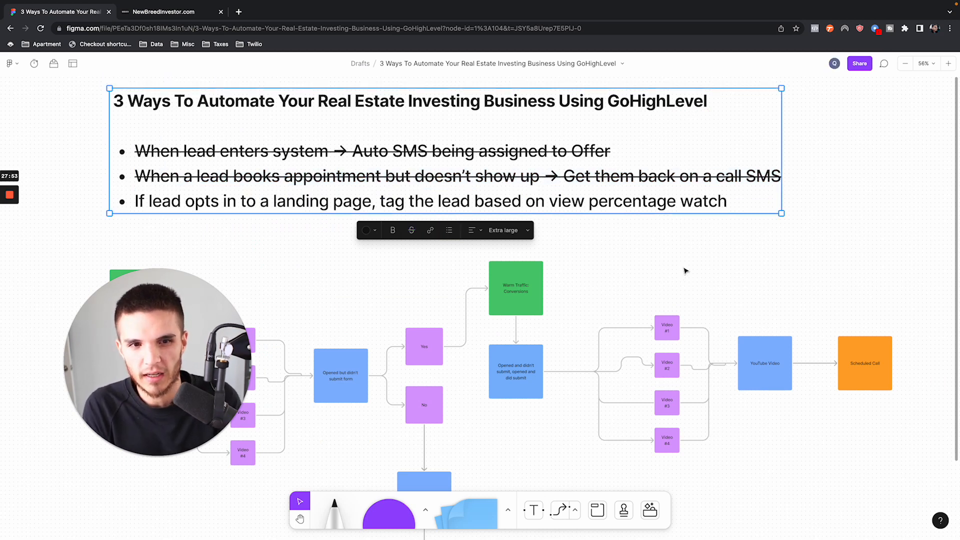
{"action": "left_click", "coordinate": [655, 261]}
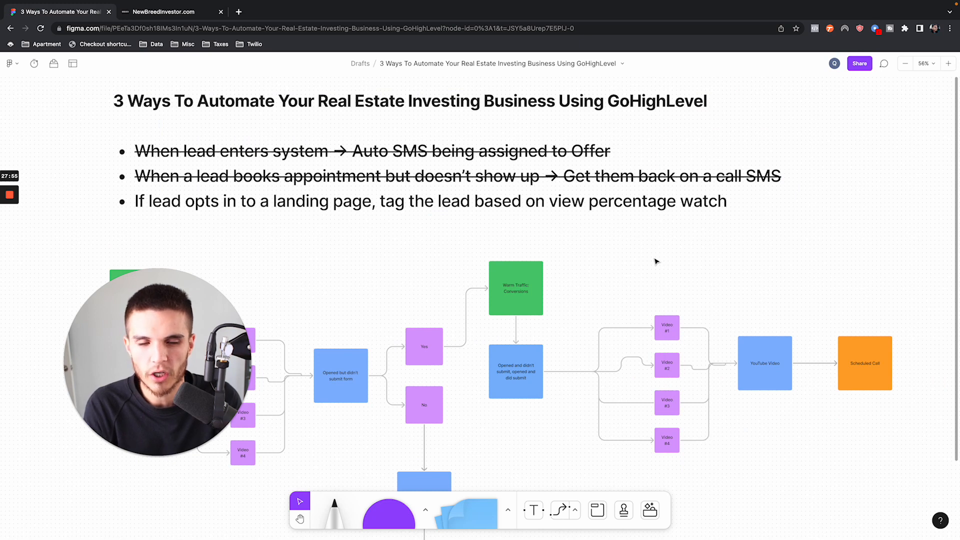
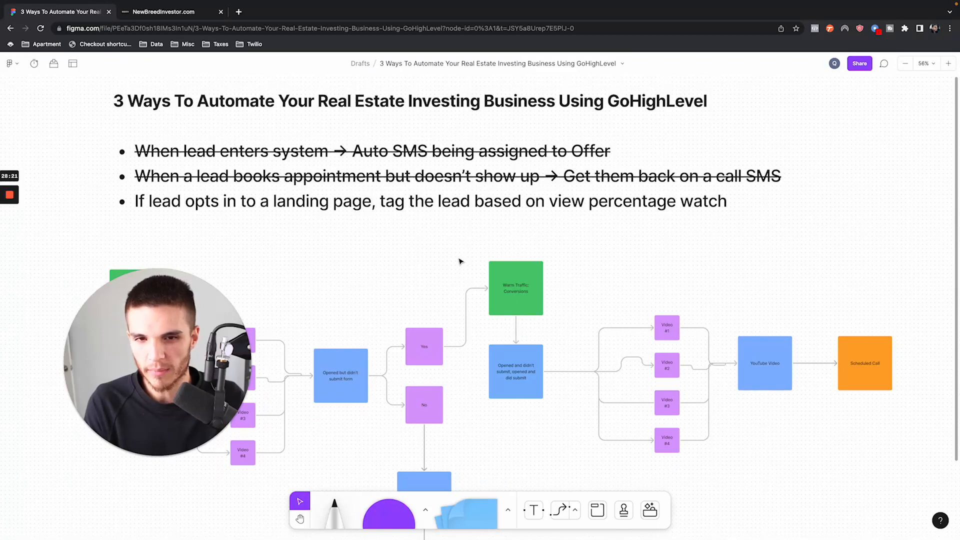
- Switch to GoHighLevel and open the Investor Video Funnel's Survey Page for editing, dismissing the phone number notice
{"action": "left_click", "coordinate": [165, 12]}
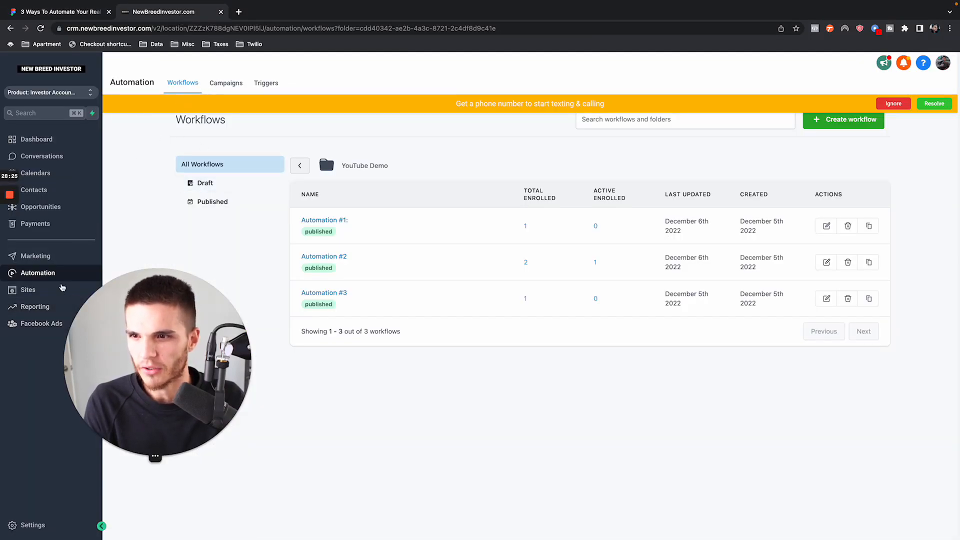
{"action": "left_click", "coordinate": [69, 288]}
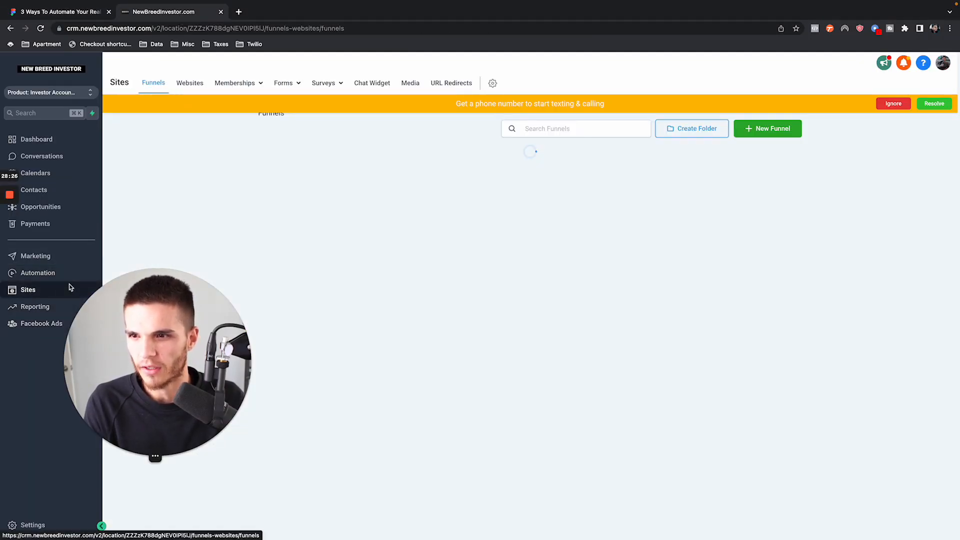
{"action": "left_click", "coordinate": [893, 104]}
{"action": "left_click", "coordinate": [321, 154]}
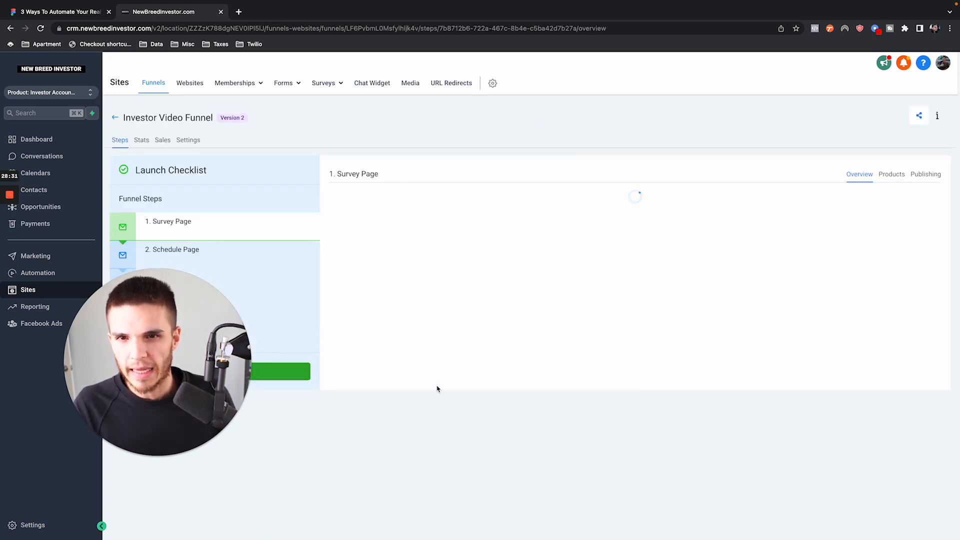
{"action": "left_click", "coordinate": [344, 349]}
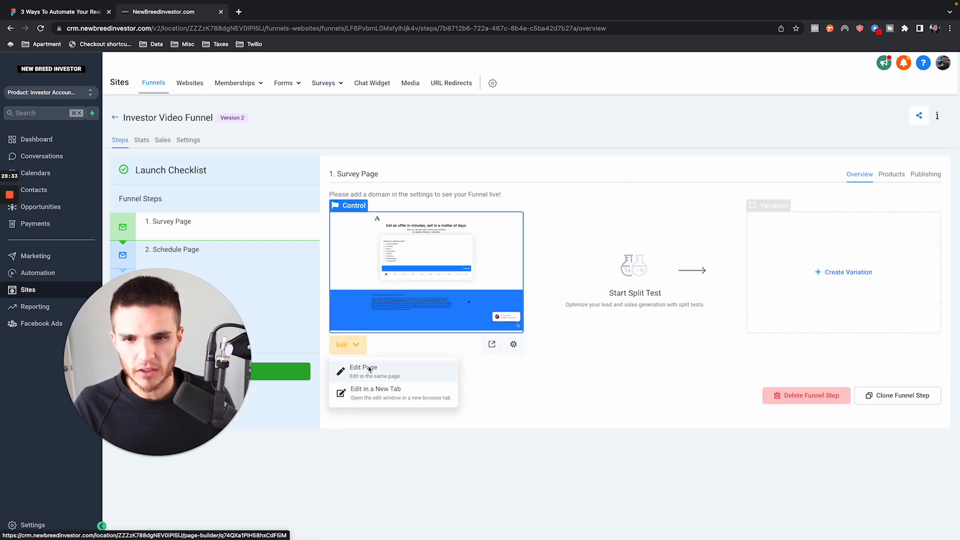
{"action": "left_click", "coordinate": [351, 367]}
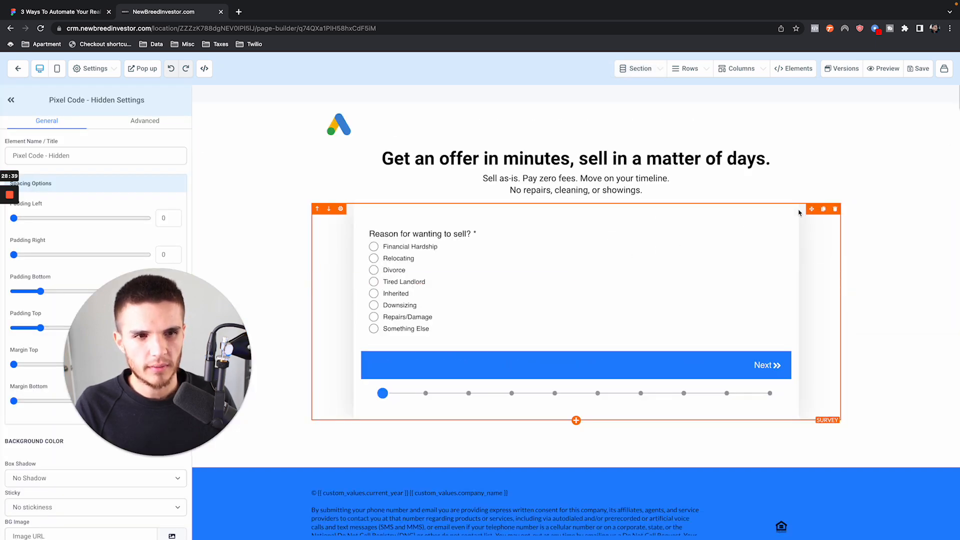
- Replace the survey on the Survey Page with a form element using Form 1, and save the page without updating its SEO data
{"action": "left_click", "coordinate": [834, 208]}
{"action": "left_click", "coordinate": [568, 227]}
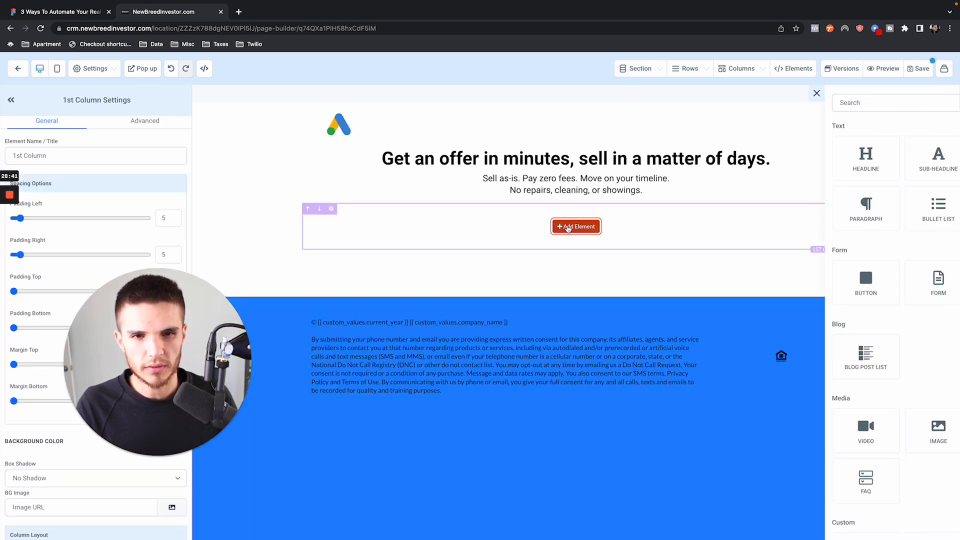
{"action": "left_click", "coordinate": [859, 288]}
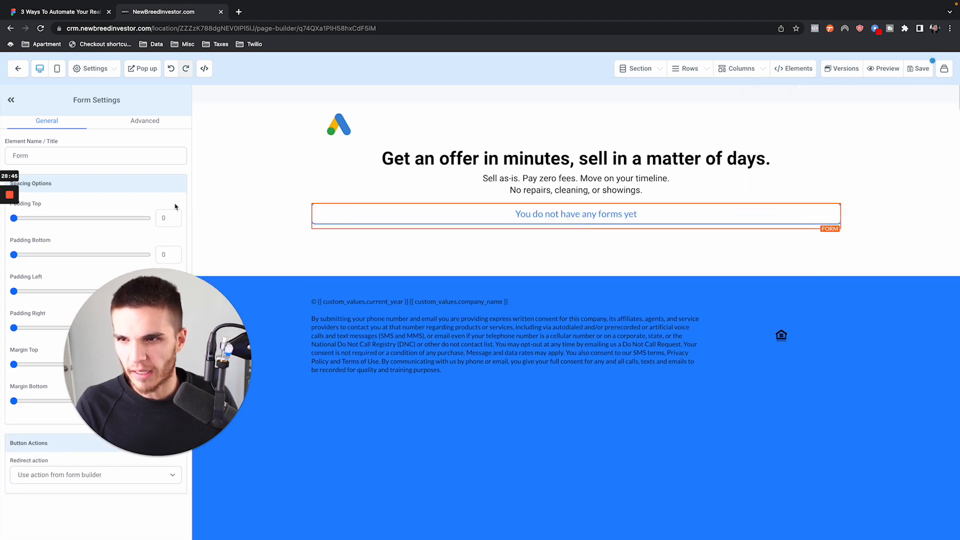
{"action": "left_click", "coordinate": [518, 202]}
{"action": "left_click", "coordinate": [484, 265]}
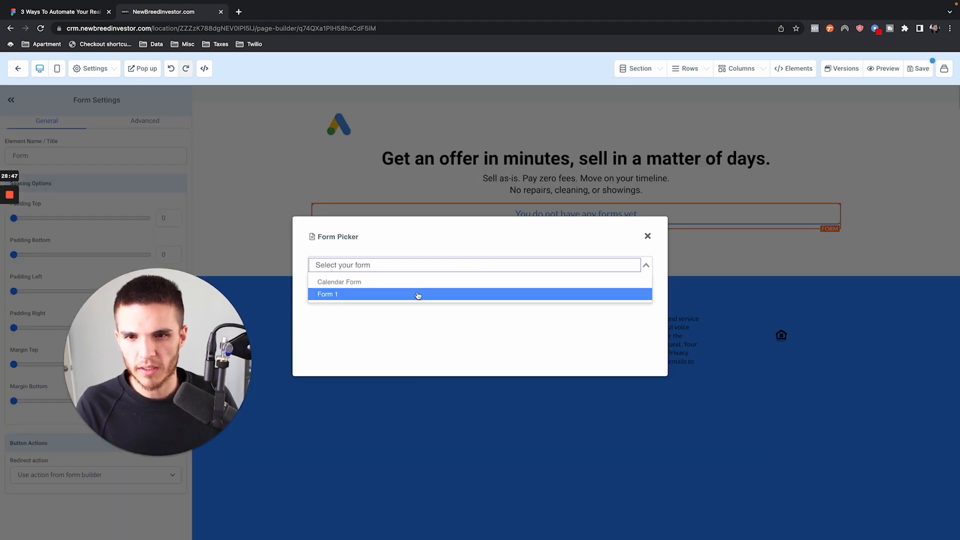
{"action": "left_click", "coordinate": [418, 294]}
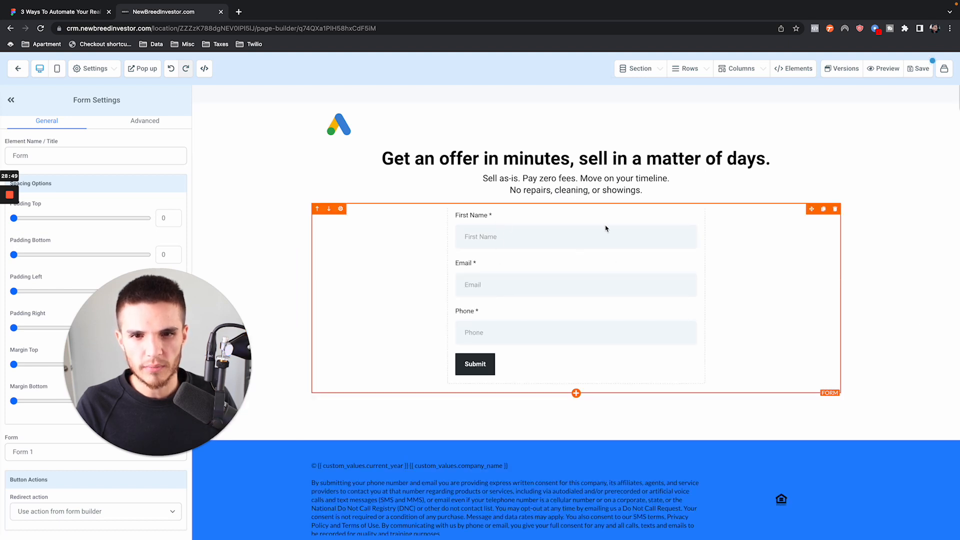
{"action": "left_click", "coordinate": [917, 69]}
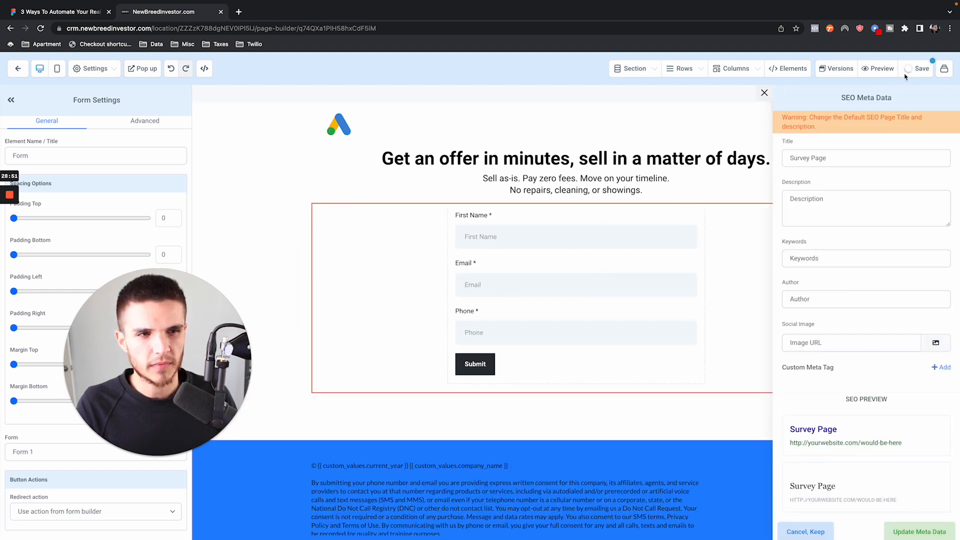
{"action": "left_click", "coordinate": [764, 95]}
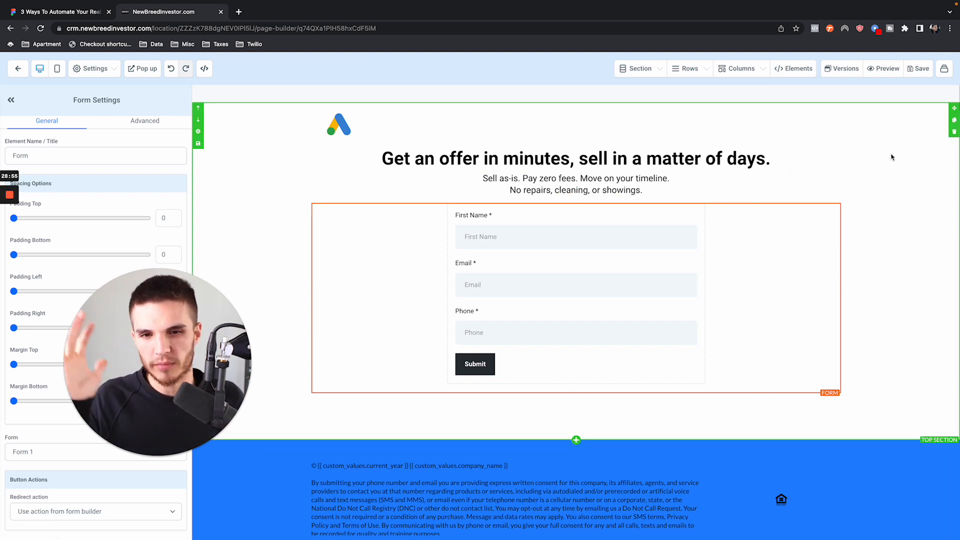
- Switch the page builder to the Schedule Page and replace its booking calendar with a video element
{"action": "left_click", "coordinate": [943, 70]}
{"action": "left_click", "coordinate": [903, 112]}
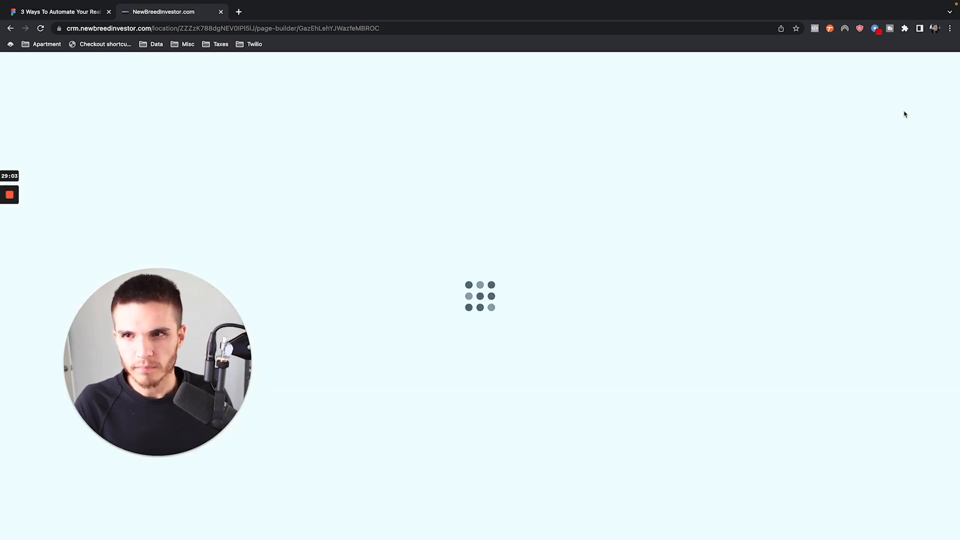
{"action": "left_click_drag", "start_coordinate": [244, 335], "coordinate": [201, 337]}
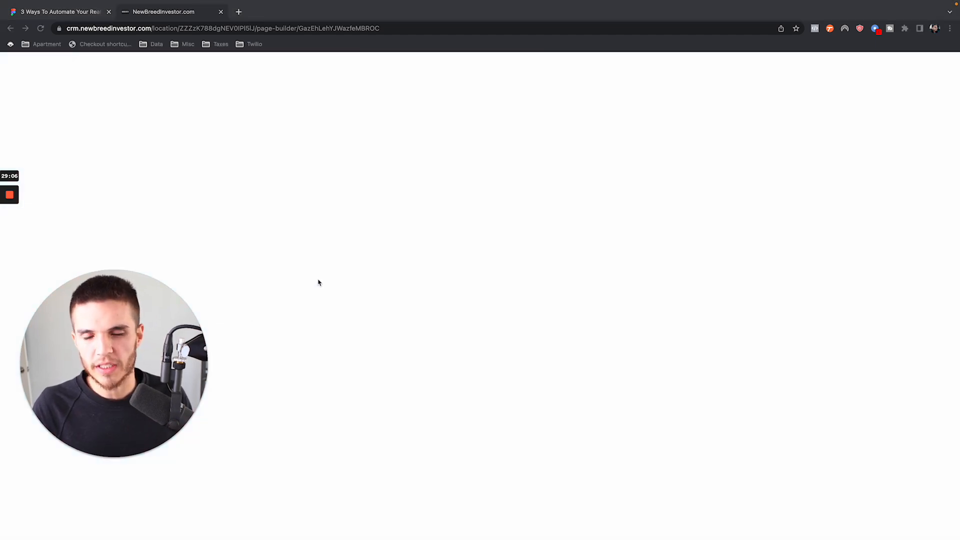
{"action": "left_click", "coordinate": [321, 281]}
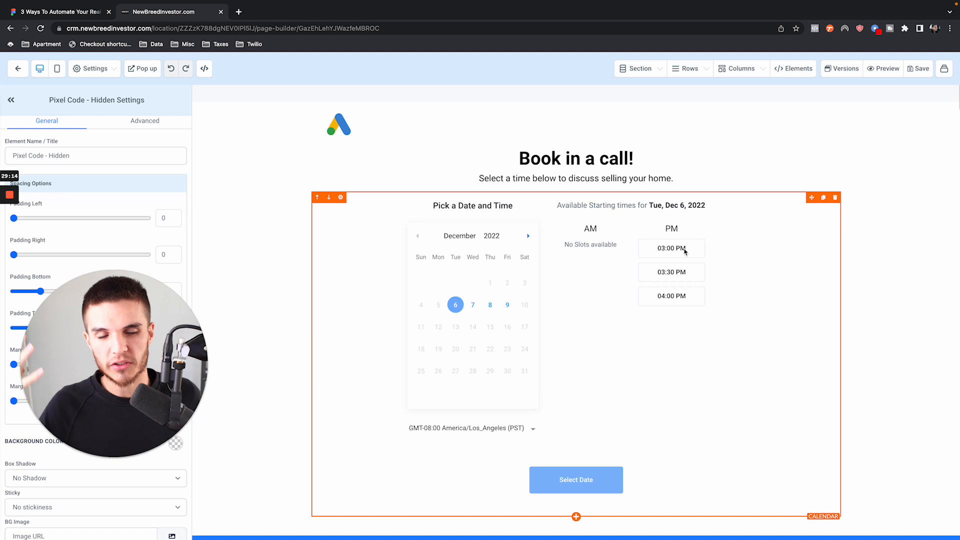
{"action": "left_click", "coordinate": [834, 197]}
{"action": "left_click", "coordinate": [575, 215]}
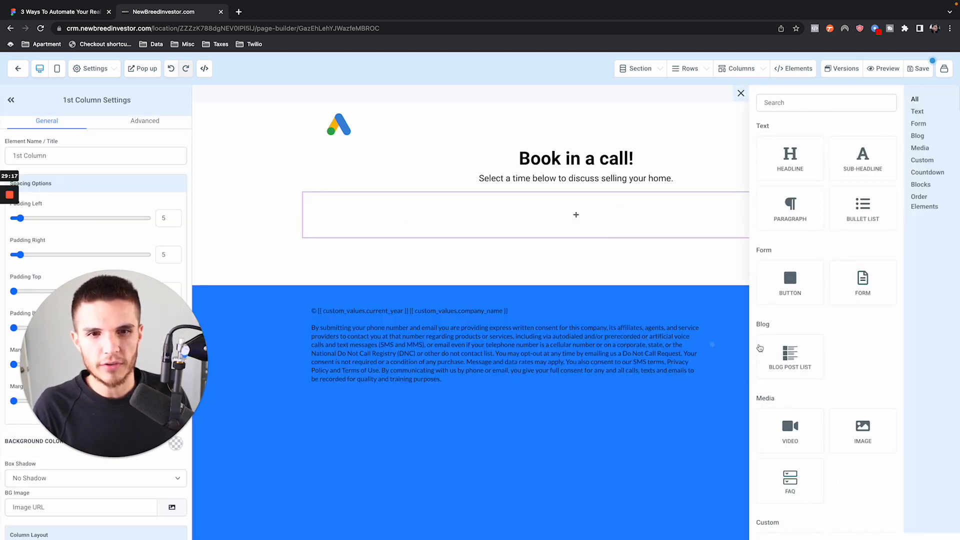
{"action": "left_click", "coordinate": [786, 431]}
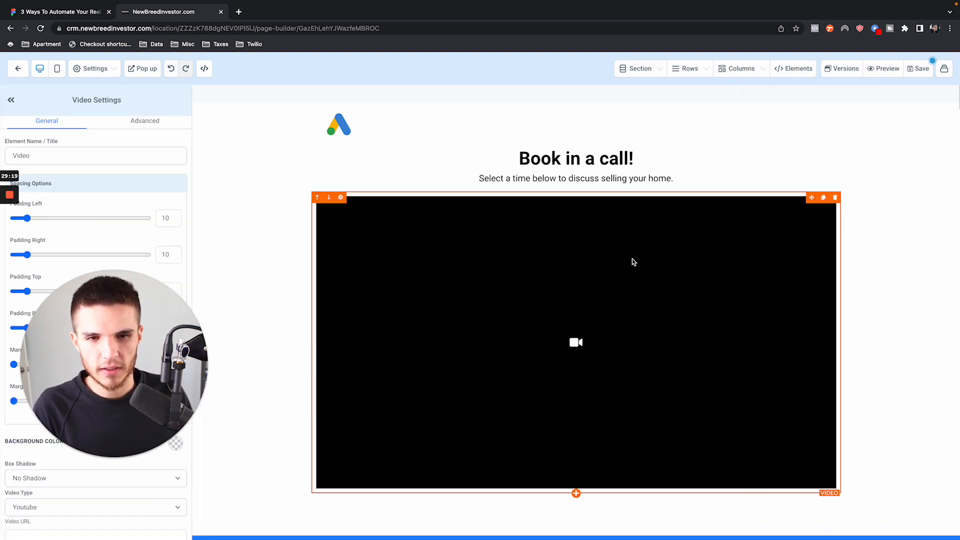
- Set the video element's type to Hosted Video and choose reel_1.mp4 from the media library
{"action": "scroll", "coordinate": [308, 220], "scroll_direction": "down", "scroll_amount": 2}
{"action": "left_click_drag", "start_coordinate": [187, 349], "coordinate": [926, 238]}
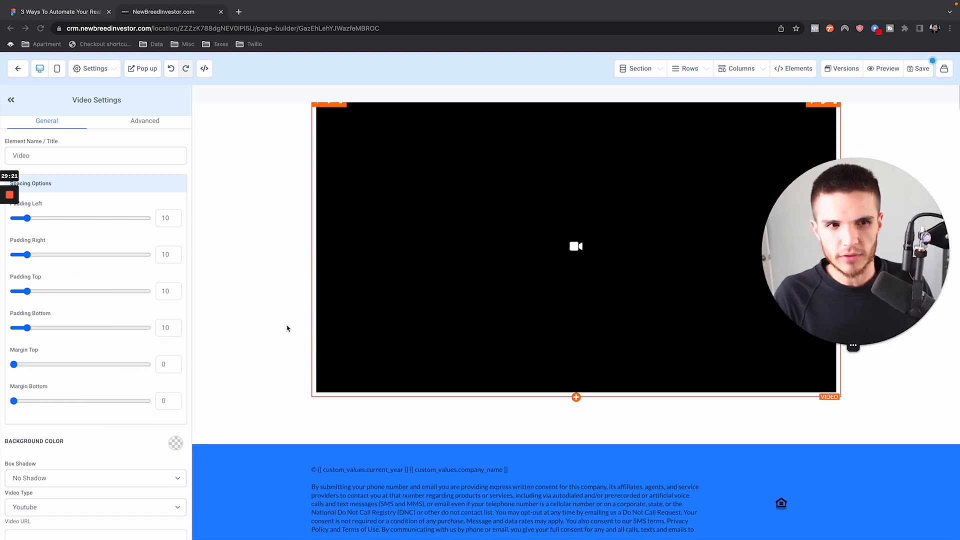
{"action": "scroll", "coordinate": [77, 403], "scroll_direction": "down", "scroll_amount": 2}
{"action": "left_click", "coordinate": [52, 419]}
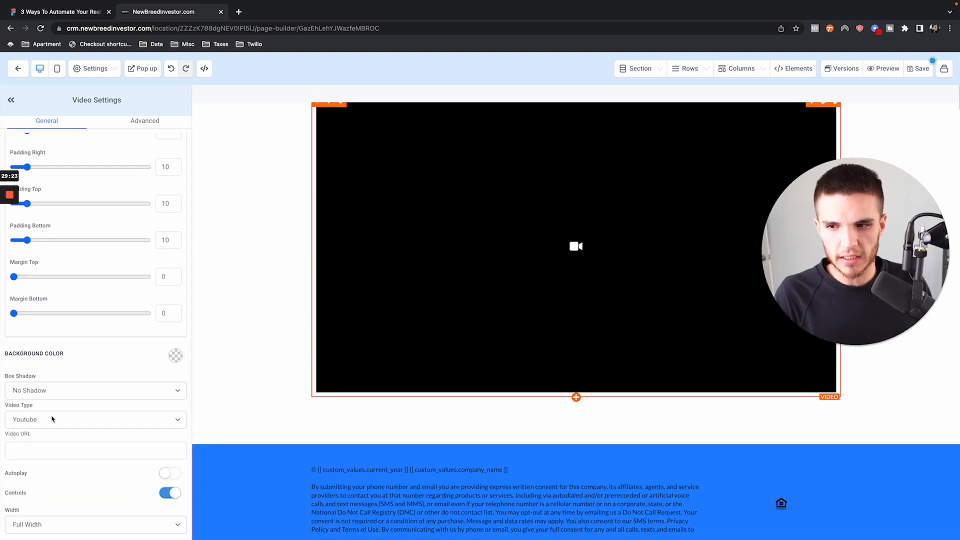
{"action": "left_click", "coordinate": [53, 419]}
{"action": "left_click", "coordinate": [42, 473]}
{"action": "left_click", "coordinate": [80, 449]}
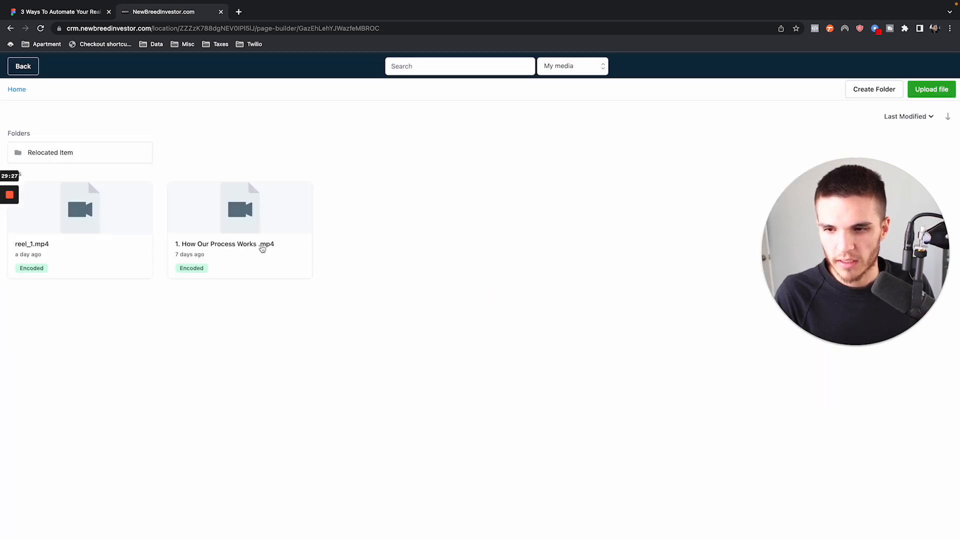
{"action": "left_click", "coordinate": [107, 227]}
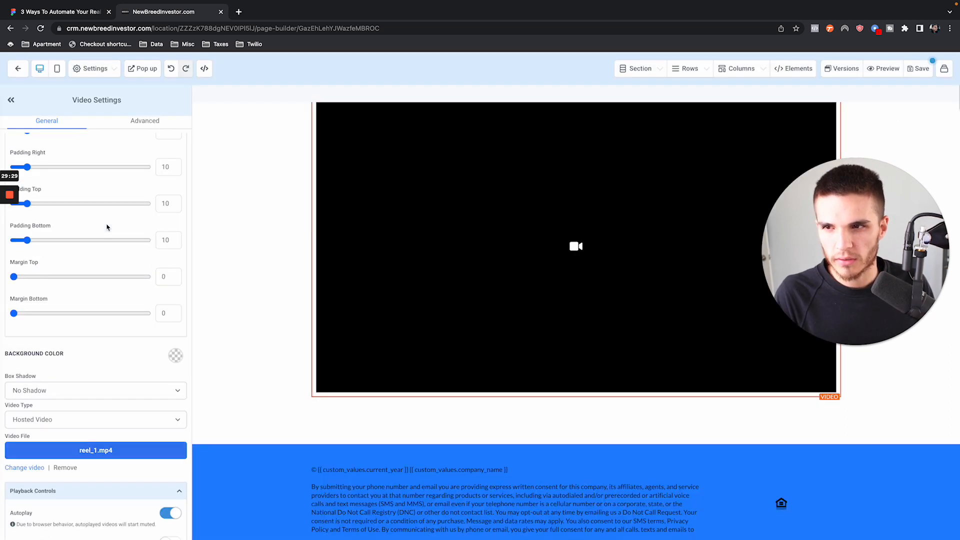
- Disable autoplay for the video, and enable playback speed control and the pending time display
{"action": "scroll", "coordinate": [145, 392], "scroll_direction": "down", "scroll_amount": 3}
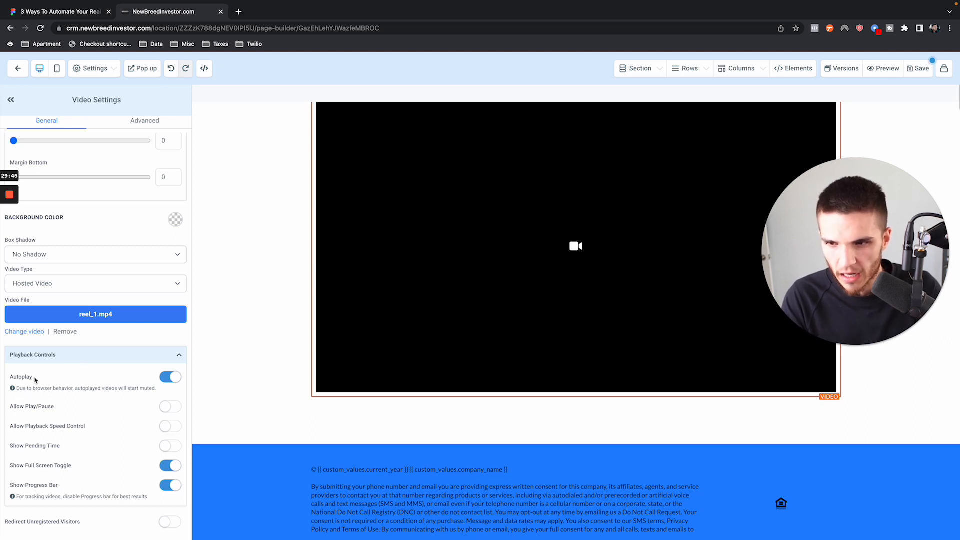
{"action": "left_click", "coordinate": [169, 378]}
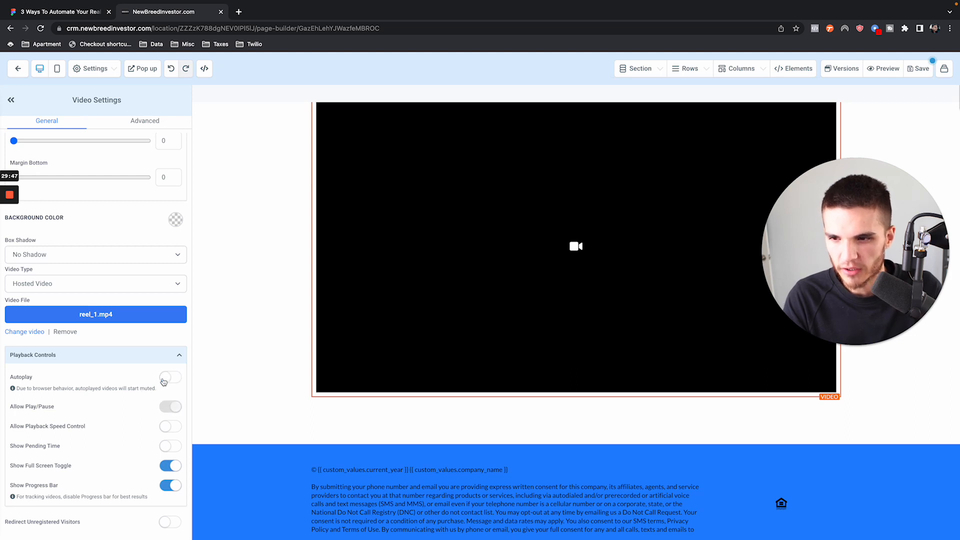
{"action": "left_click", "coordinate": [169, 428]}
{"action": "left_click", "coordinate": [170, 446]}
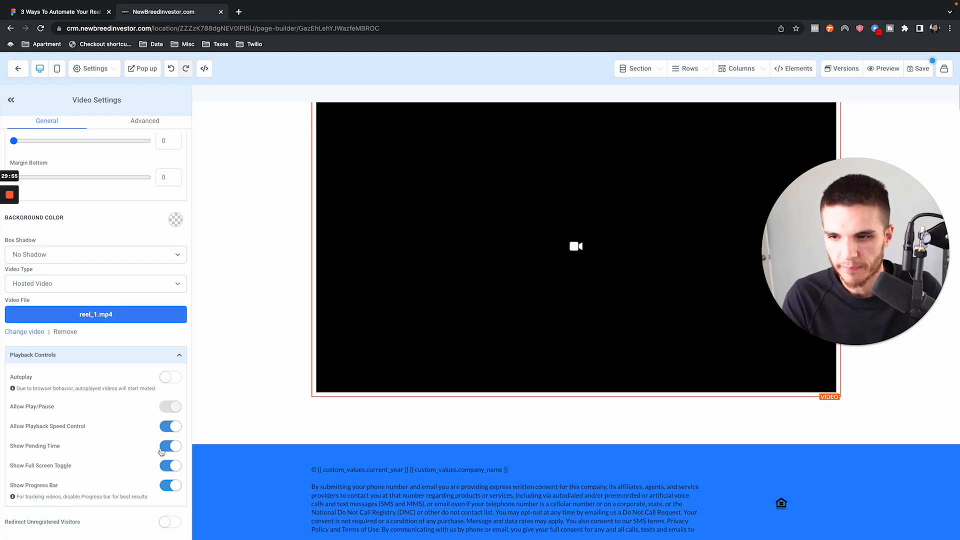
- Enable redirecting of unregistered visitors for the video and set the redirect page to 1. Survey Page
{"action": "left_click", "coordinate": [168, 524]}
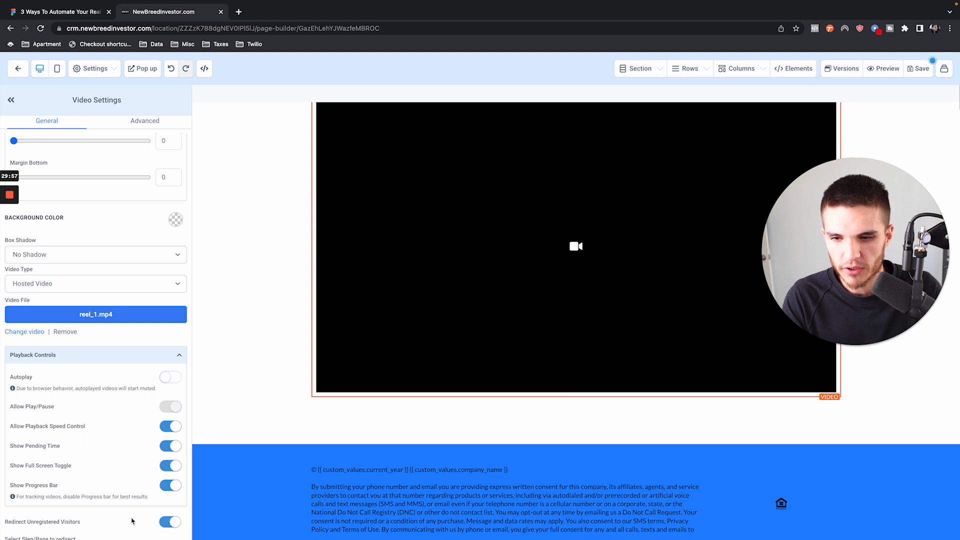
{"action": "scroll", "coordinate": [47, 522], "scroll_direction": "down", "scroll_amount": 1}
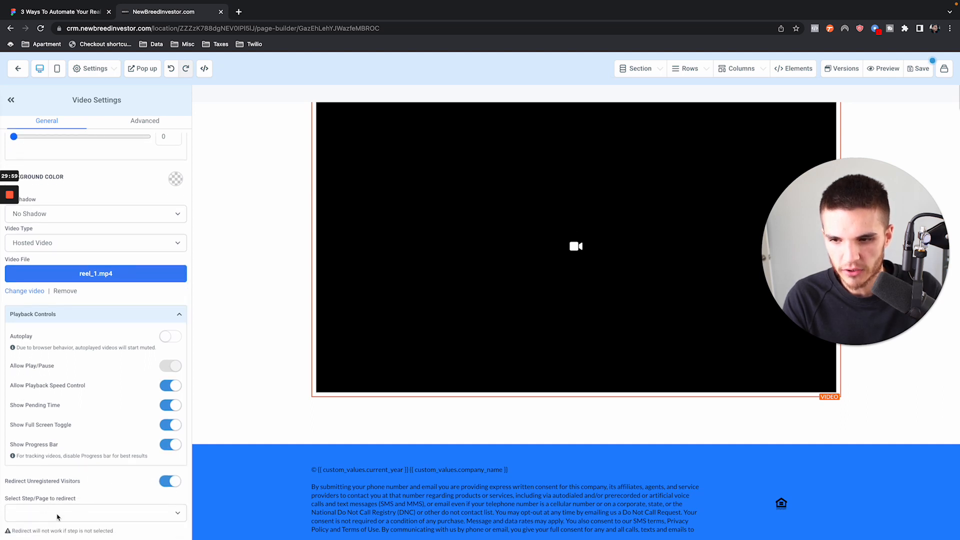
{"action": "left_click", "coordinate": [58, 516]}
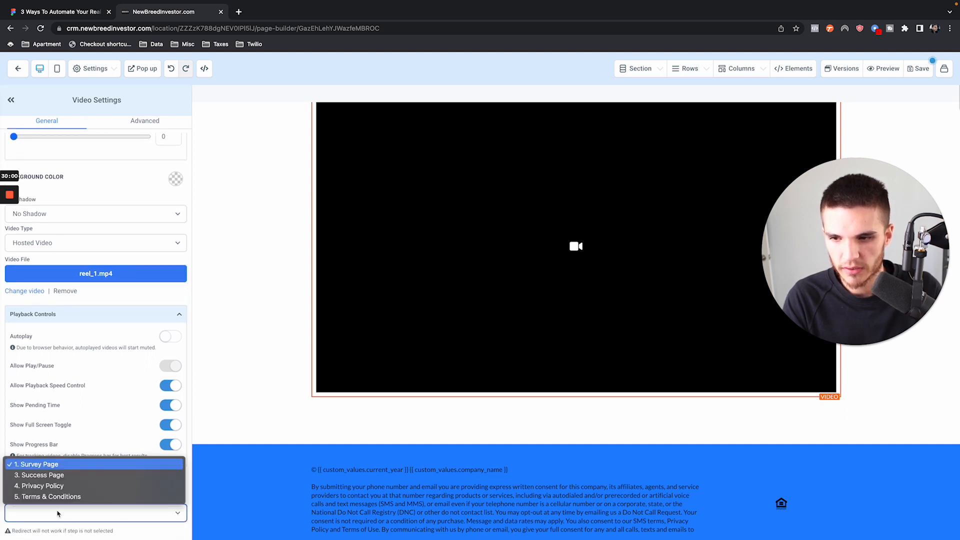
{"action": "left_click", "coordinate": [37, 467]}
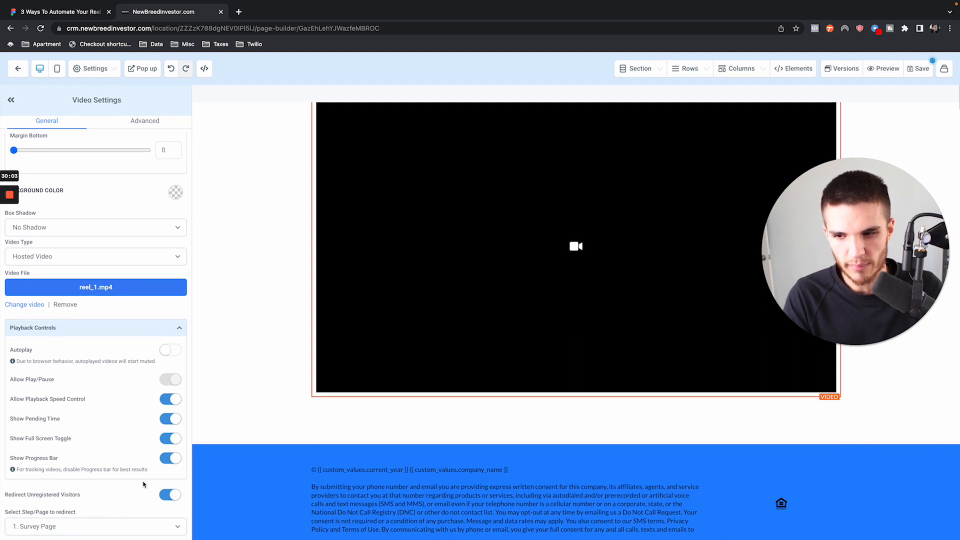
- Save the Schedule Page and leave the page builder for the funnel overview
{"action": "scroll", "coordinate": [385, 413], "scroll_direction": "up", "scroll_amount": 2}
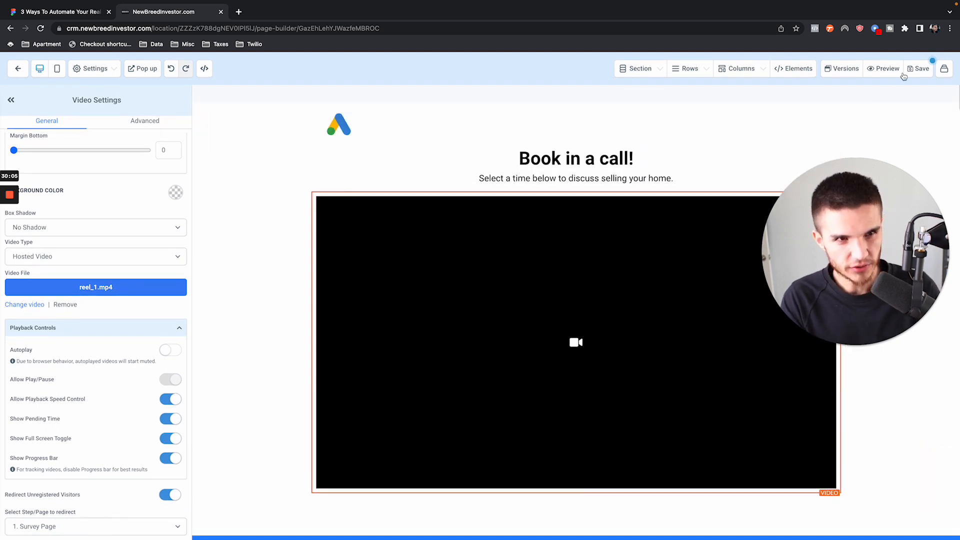
{"action": "left_click", "coordinate": [918, 68]}
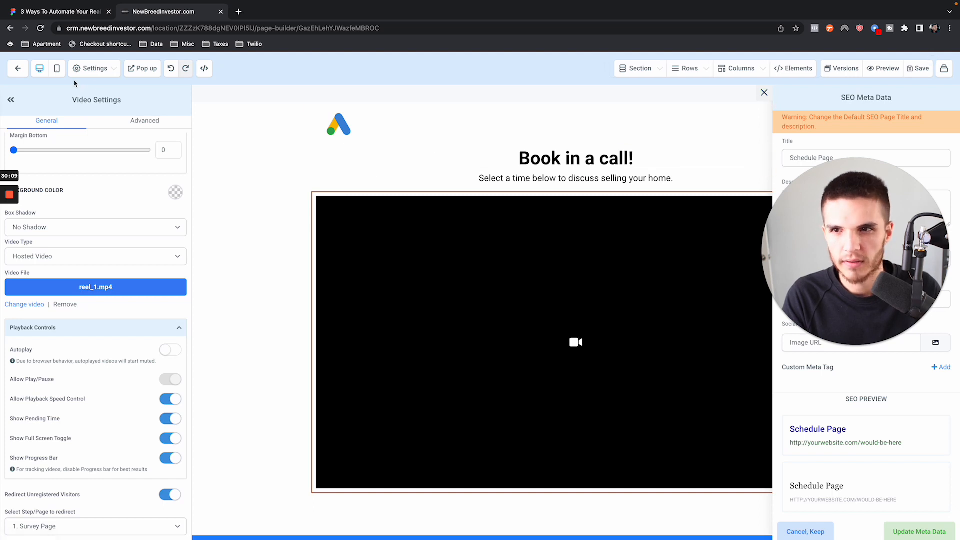
{"action": "left_click", "coordinate": [16, 70]}
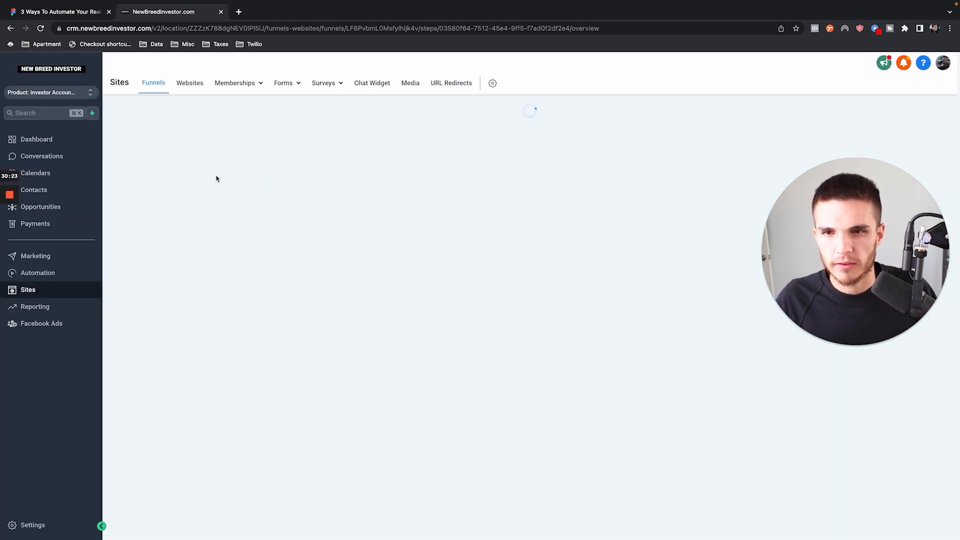
- Preview the funnel's Survey Page in a separate tab and review its headline and subheading above the form
{"action": "left_click", "coordinate": [247, 229]}
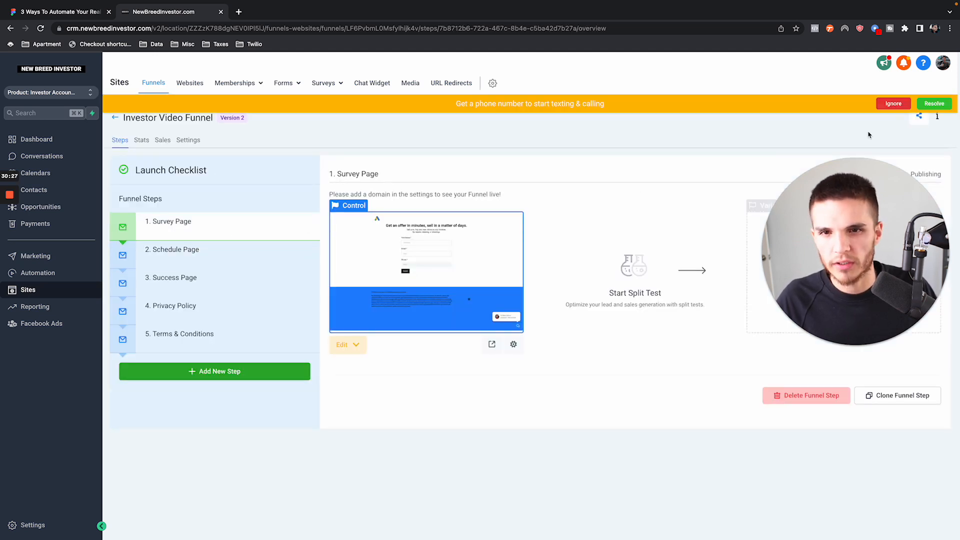
{"action": "left_click", "coordinate": [893, 104]}
{"action": "left_click", "coordinate": [492, 344]}
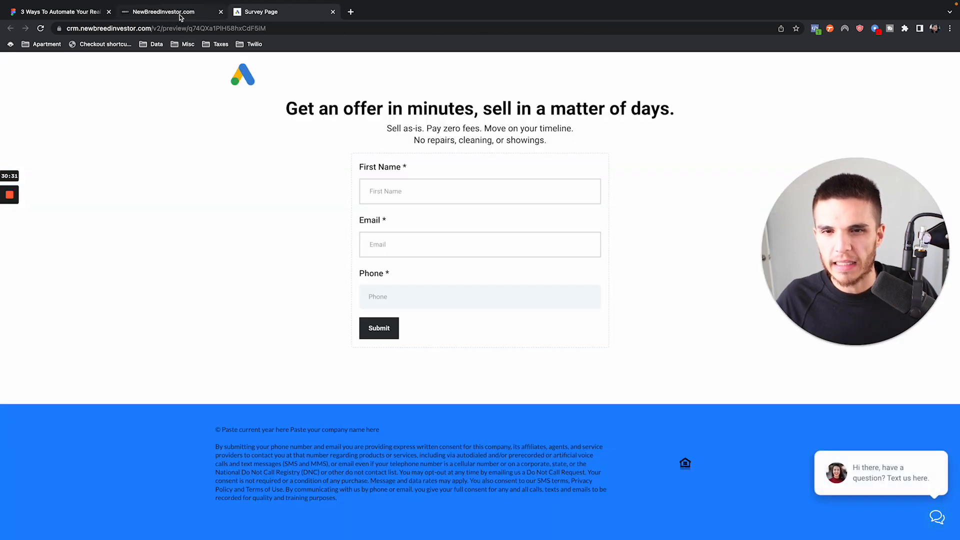
{"action": "left_click_drag", "start_coordinate": [277, 106], "coordinate": [565, 150]}
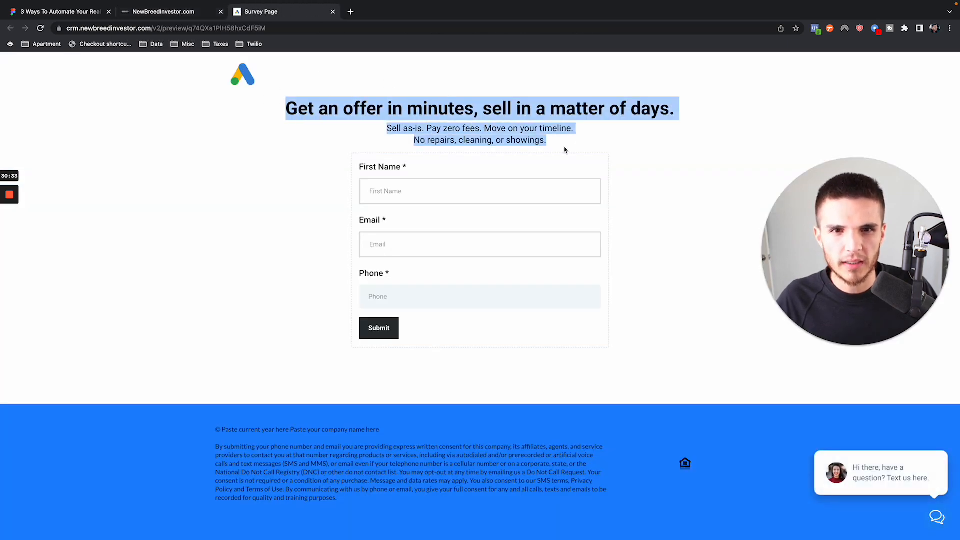
- Return to the funnel overview and open the preview of the Schedule Page in a separate tab
{"action": "left_click", "coordinate": [195, 12]}
{"action": "left_click", "coordinate": [242, 258]}
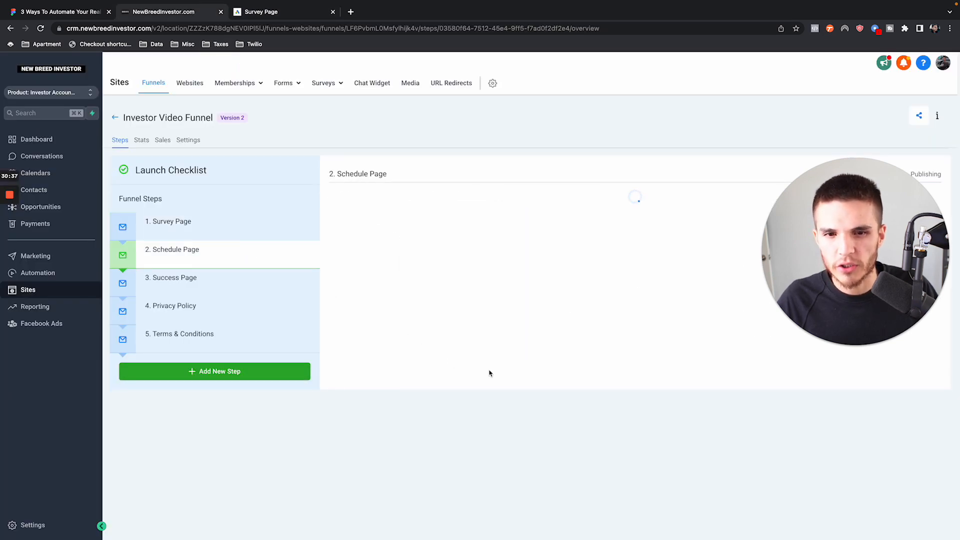
{"action": "left_click", "coordinate": [492, 344]}
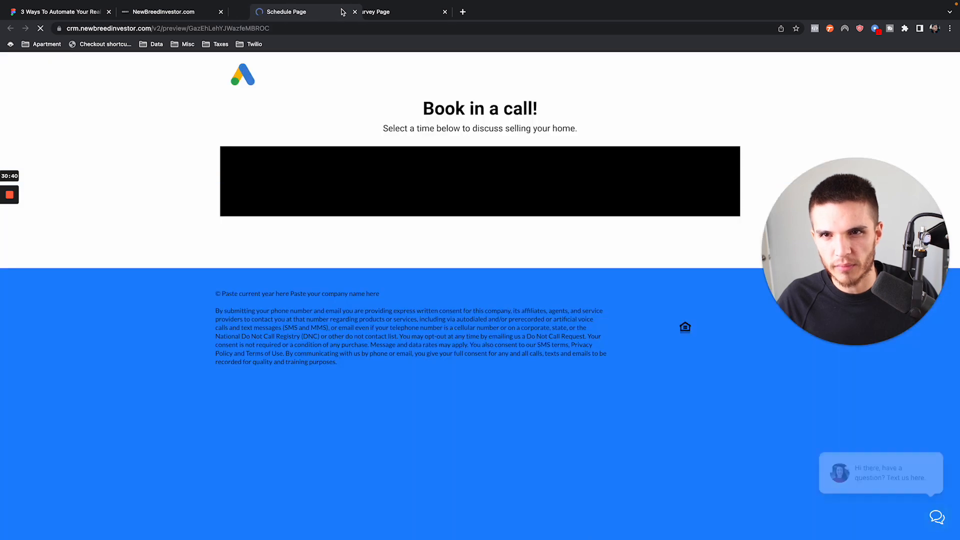
- Review the Schedule Page preview from heading to footer and compare it with the Survey Page preview and its form
{"action": "left_click_drag", "start_coordinate": [310, 11], "coordinate": [421, 12]}
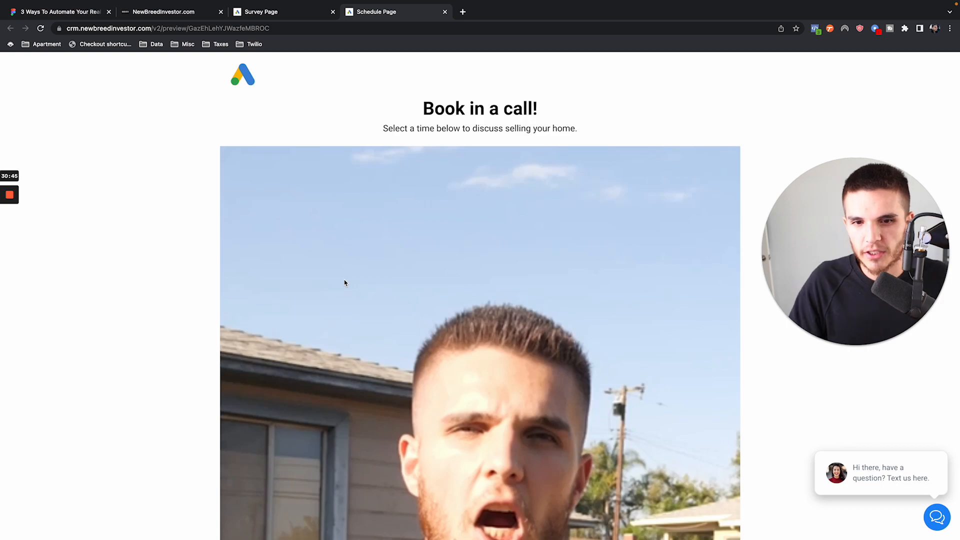
{"action": "scroll", "coordinate": [344, 282], "scroll_direction": "down", "scroll_amount": 15}
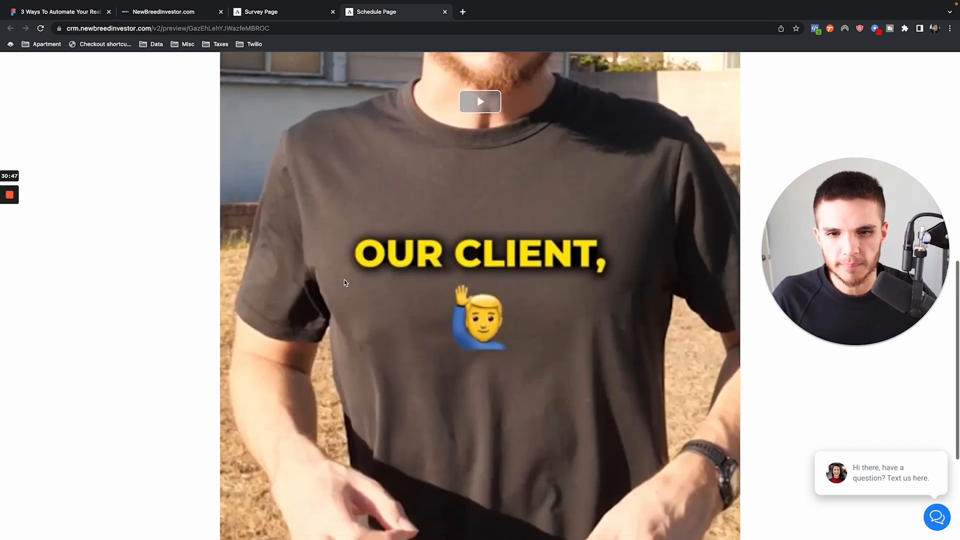
{"action": "scroll", "coordinate": [341, 294], "scroll_direction": "up", "scroll_amount": 10}
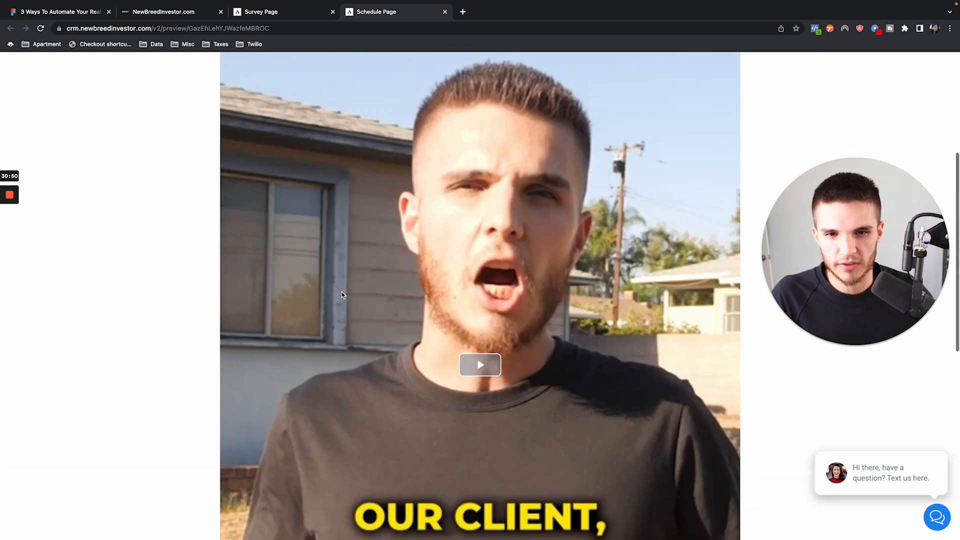
{"action": "scroll", "coordinate": [341, 294], "scroll_direction": "up", "scroll_amount": 3}
{"action": "left_click", "coordinate": [265, 18]}
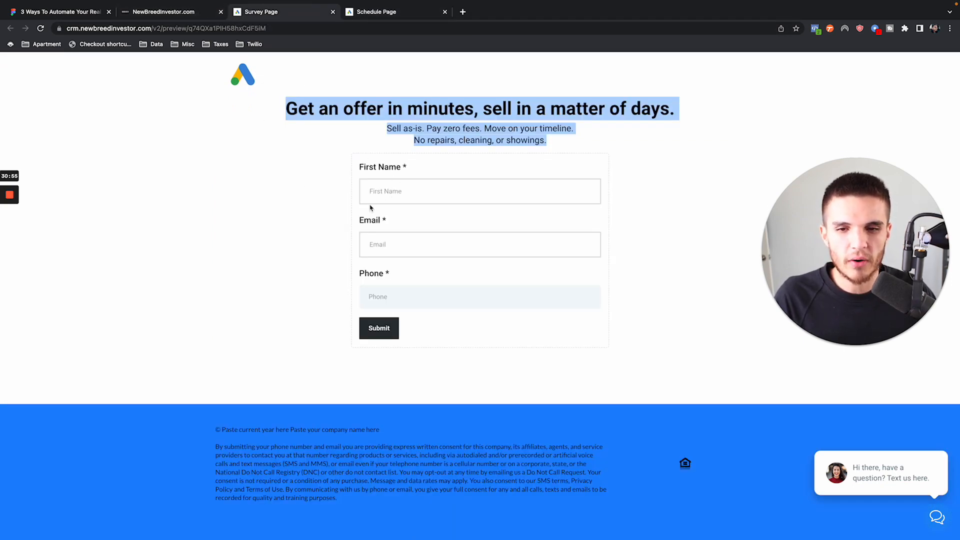
{"action": "left_click", "coordinate": [404, 19]}
{"action": "scroll", "coordinate": [465, 140], "scroll_direction": "down", "scroll_amount": 14}
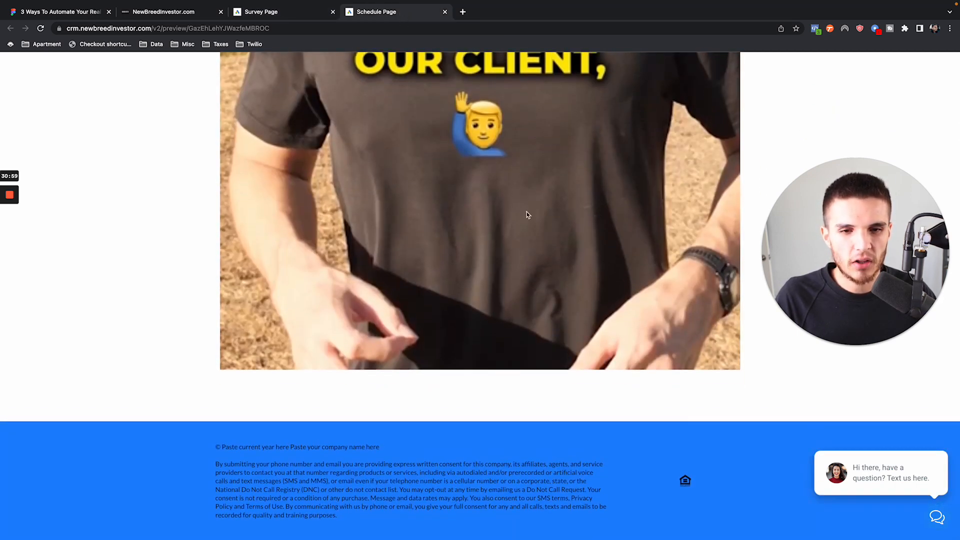
{"action": "scroll", "coordinate": [526, 212], "scroll_direction": "up", "scroll_amount": 14}
{"action": "left_click", "coordinate": [297, 16]}
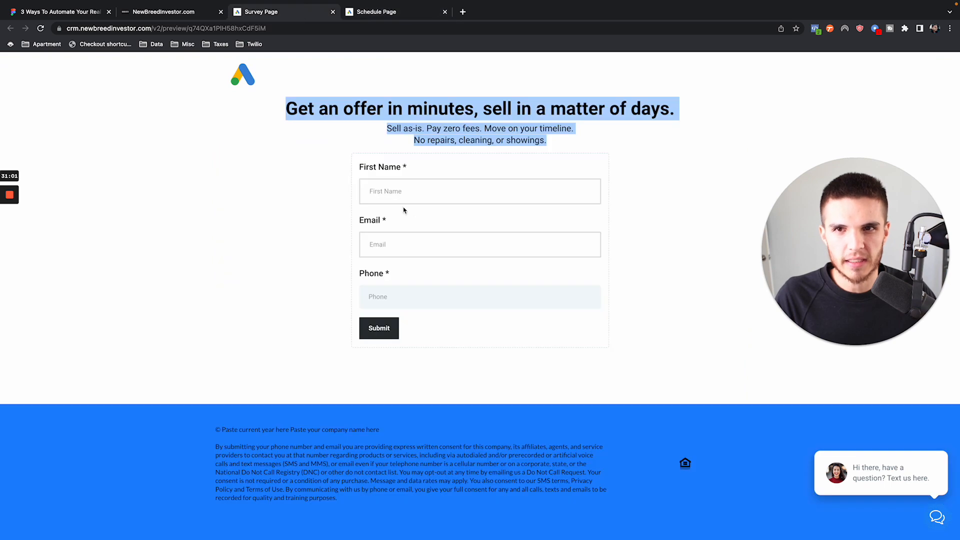
- Return to the CRM and open the Automation #3 workflow in the YouTube Demo folder
{"action": "mouse_move", "coordinate": [180, 2]}
{"action": "left_click", "coordinate": [174, 36]}
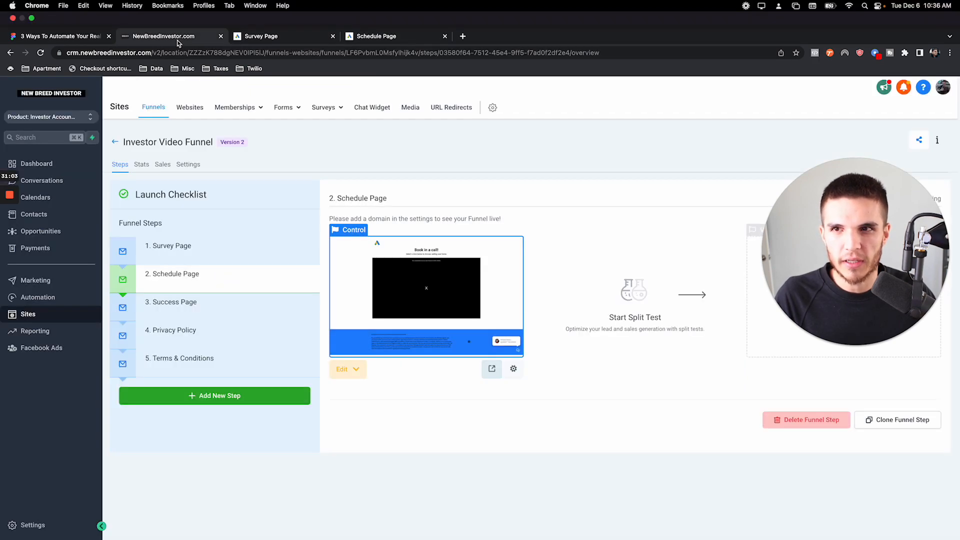
{"action": "left_click", "coordinate": [49, 275]}
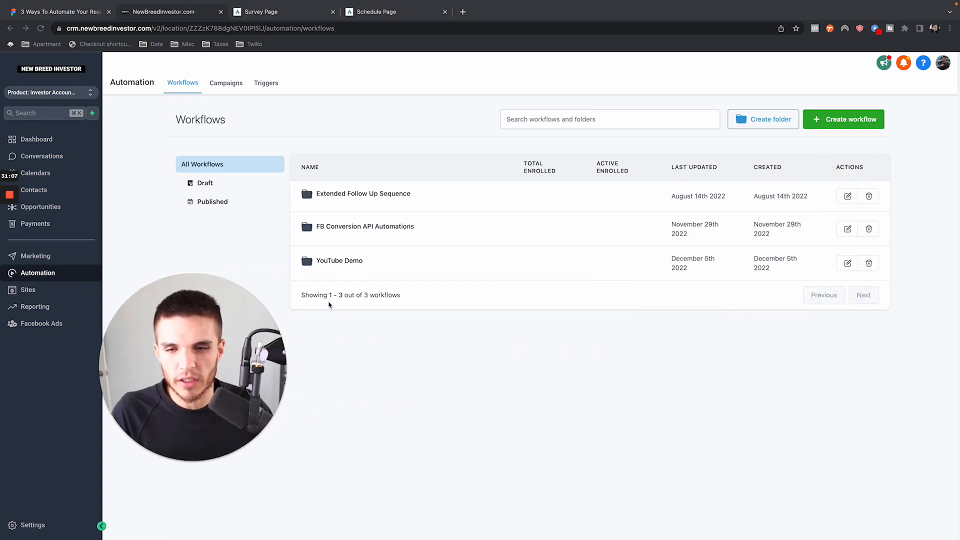
{"action": "left_click", "coordinate": [336, 260]}
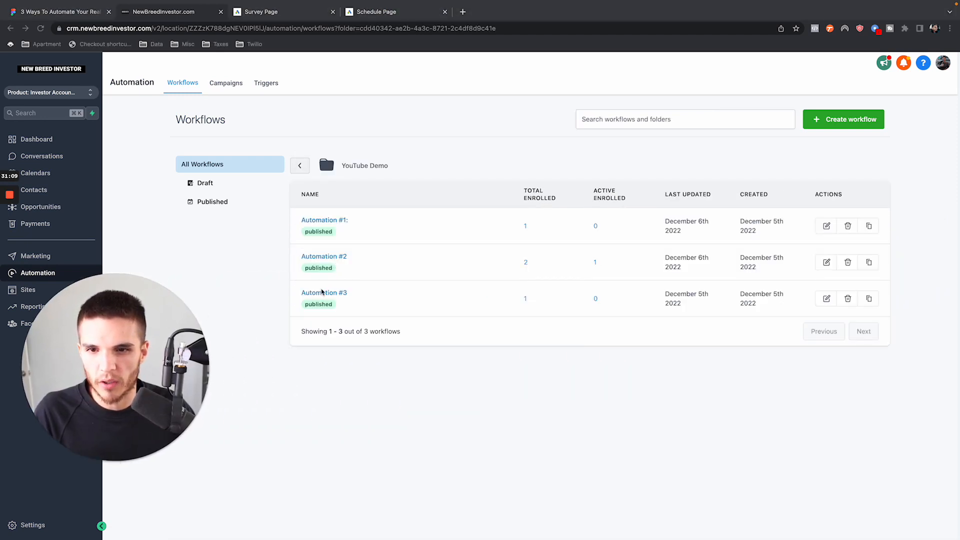
{"action": "left_click", "coordinate": [341, 296]}
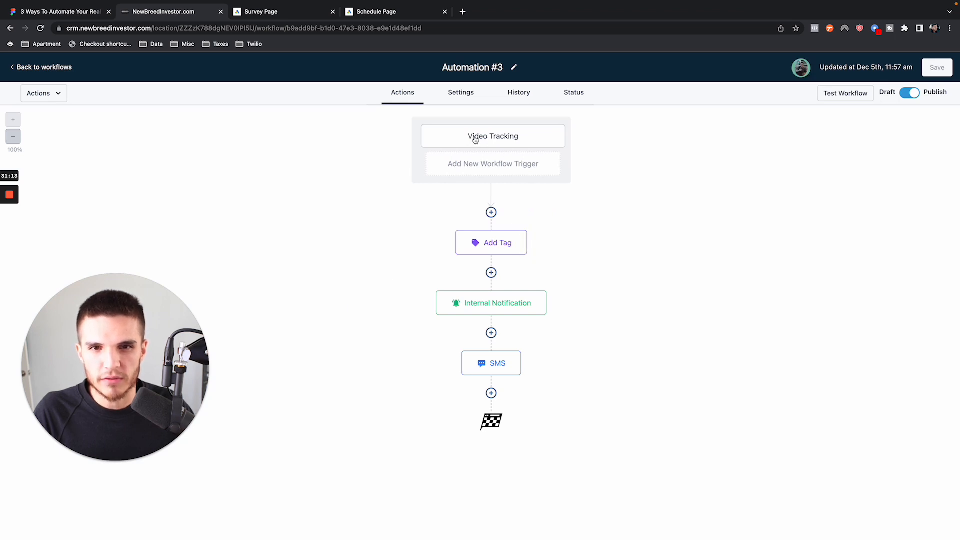
- Delete the existing Video Tracking trigger from Automation #3
{"action": "left_click", "coordinate": [507, 144]}
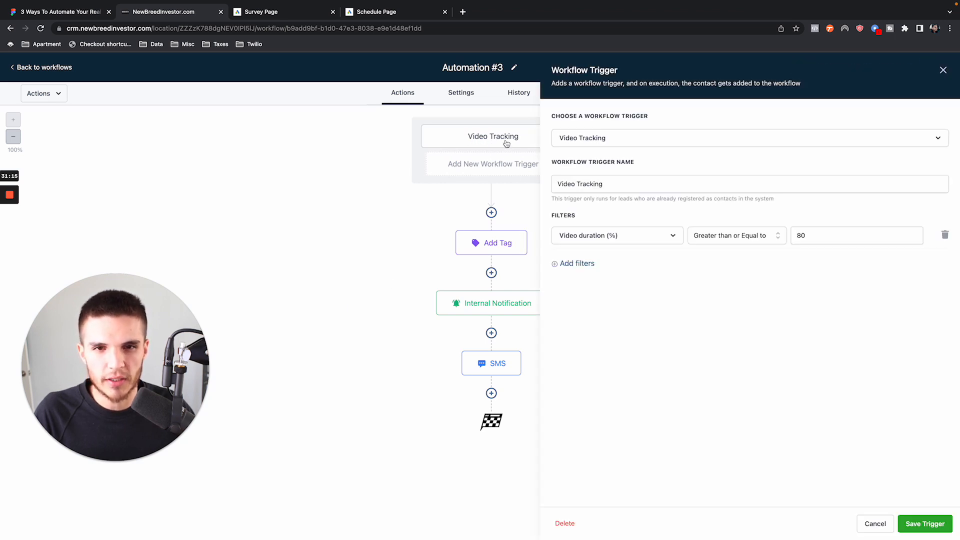
{"action": "left_click", "coordinate": [565, 523]}
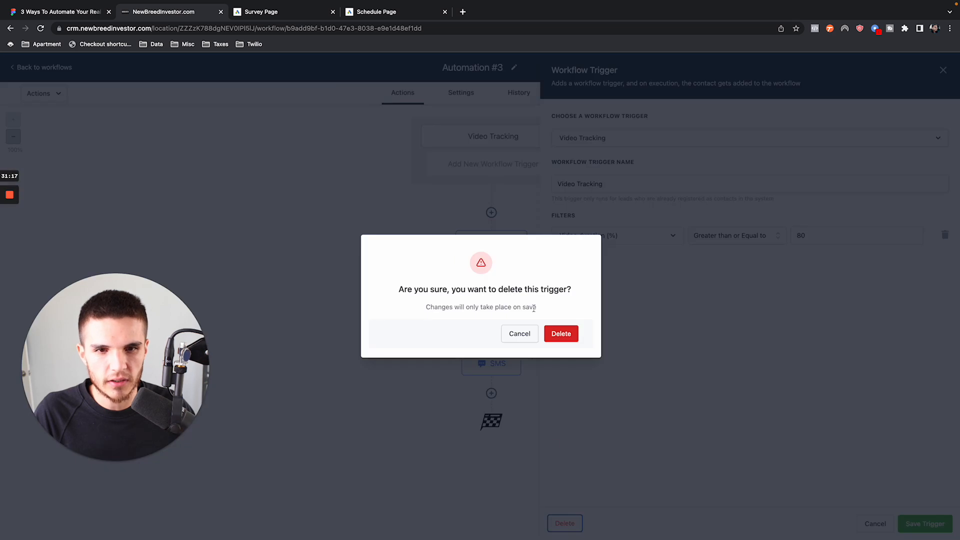
{"action": "left_click", "coordinate": [561, 332]}
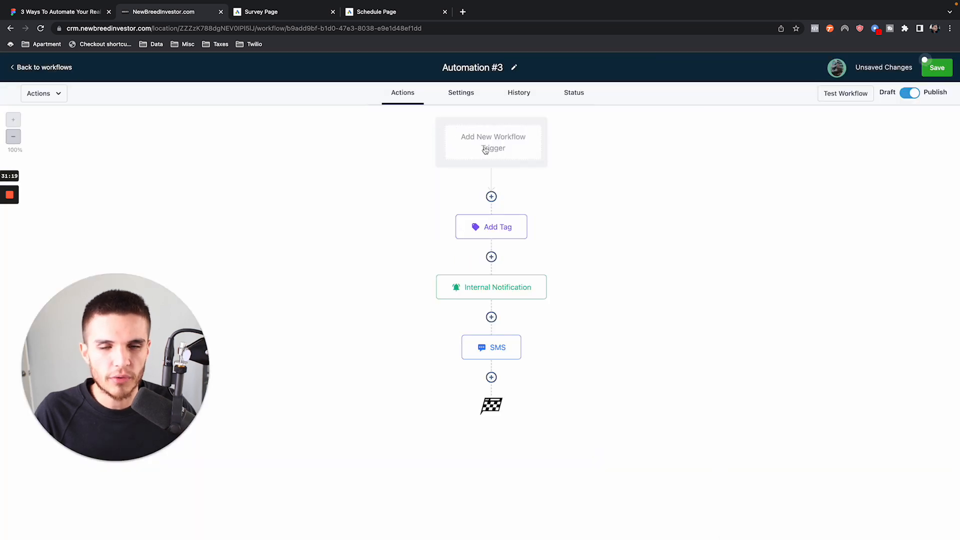
- Add a new workflow trigger of the Video Tracking type to Automation #3
{"action": "left_click", "coordinate": [502, 148]}
{"action": "left_click", "coordinate": [614, 120]}
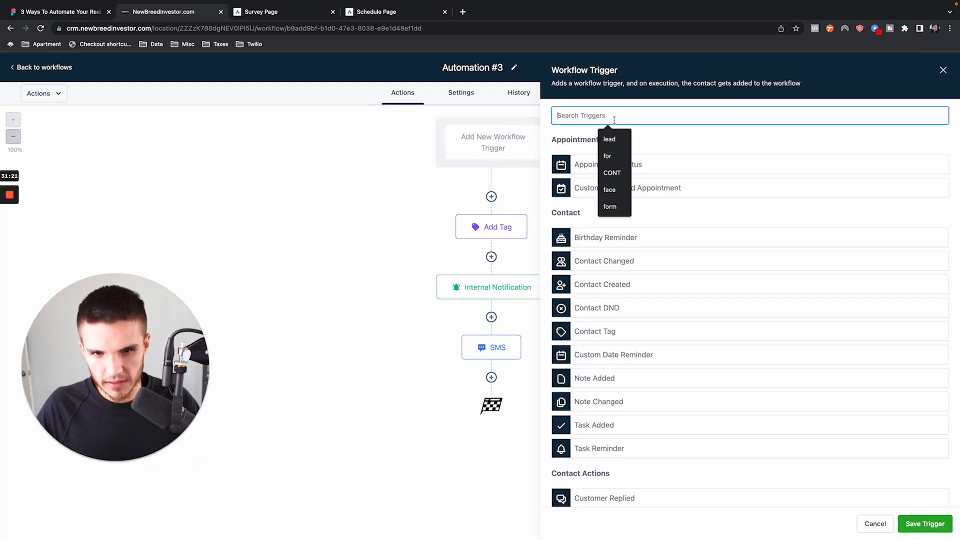
{"action": "type", "text": "video"}
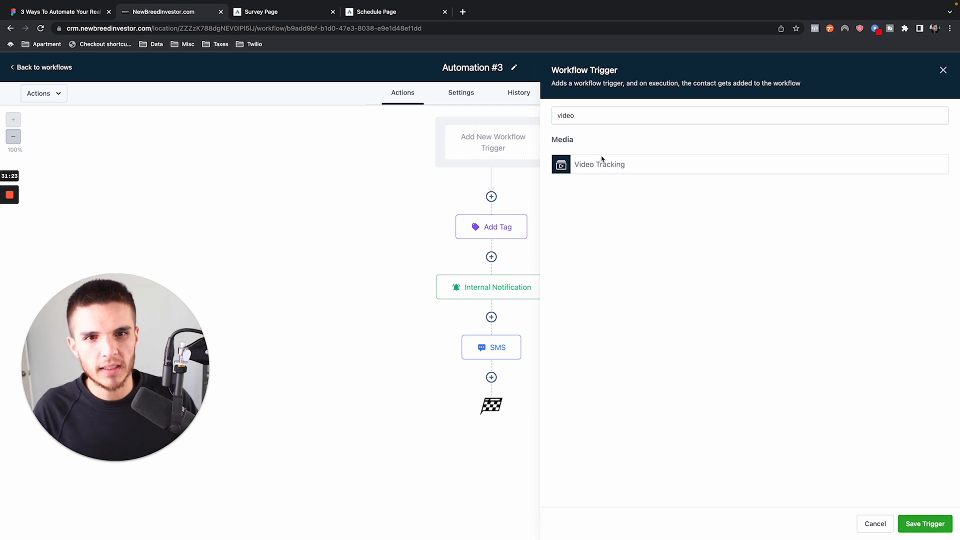
{"action": "left_click", "coordinate": [602, 161]}
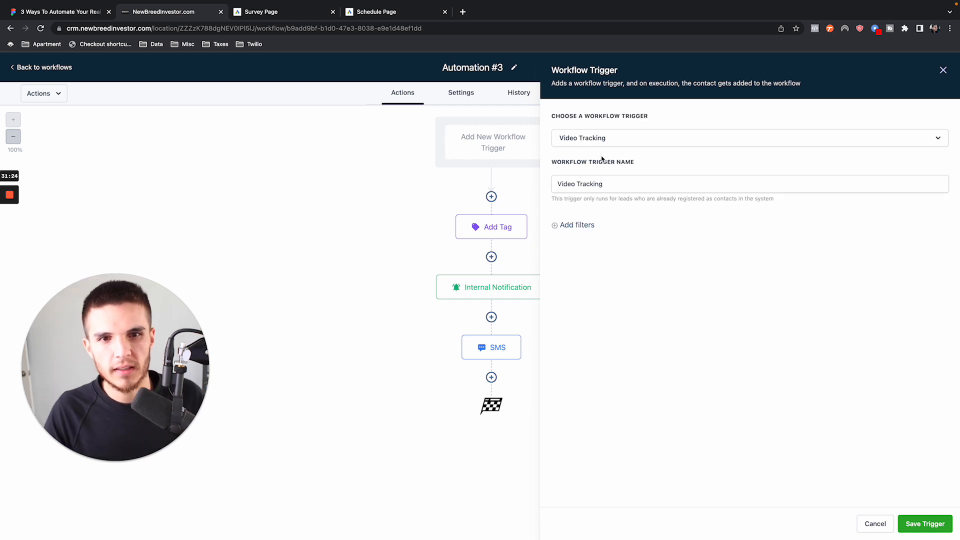
- Add a filter for Video duration (%) Greater than or Equal to 80 and save the trigger
{"action": "left_click", "coordinate": [576, 226]}
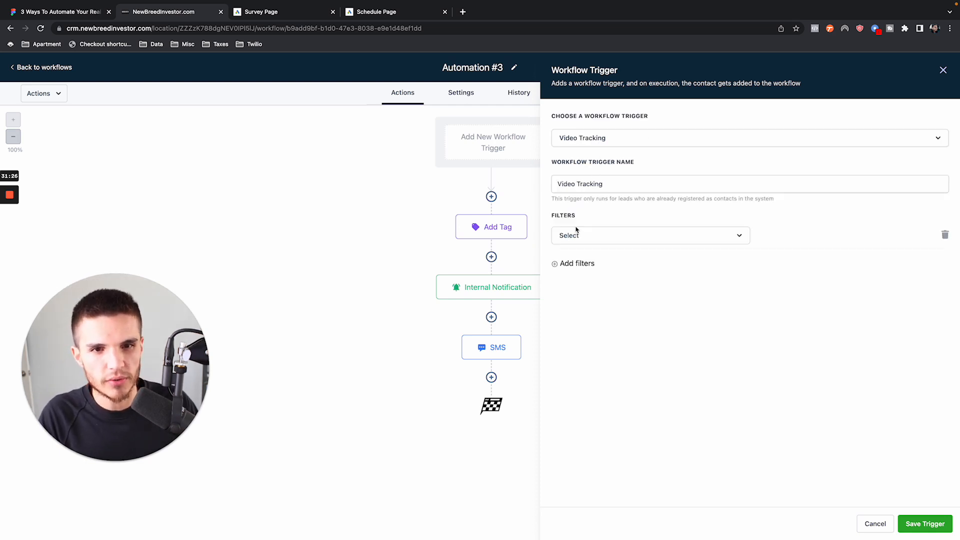
{"action": "left_click", "coordinate": [603, 238]}
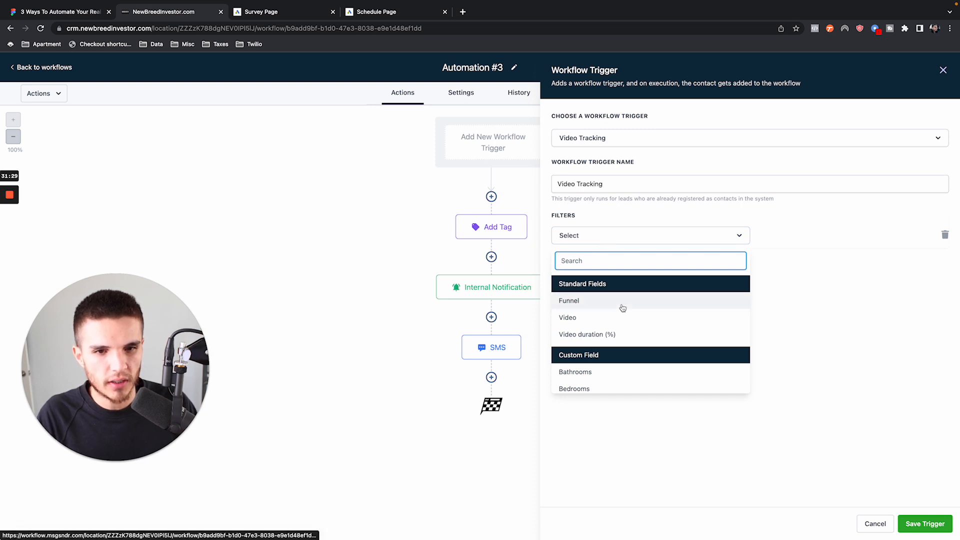
{"action": "left_click", "coordinate": [604, 337]}
{"action": "left_click", "coordinate": [806, 245]}
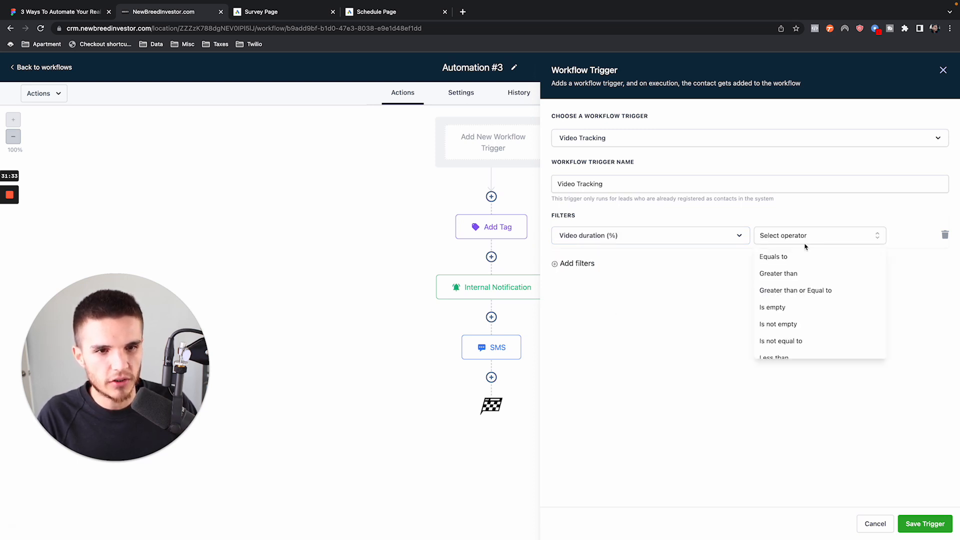
{"action": "left_click", "coordinate": [811, 291]}
{"action": "left_click", "coordinate": [842, 234]}
{"action": "type", "text": "80"}
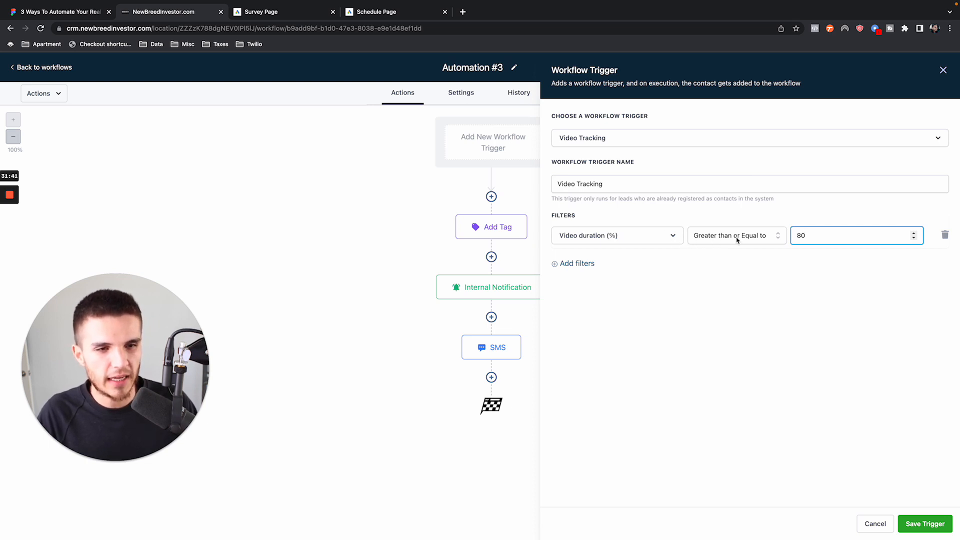
{"action": "left_click", "coordinate": [930, 522]}
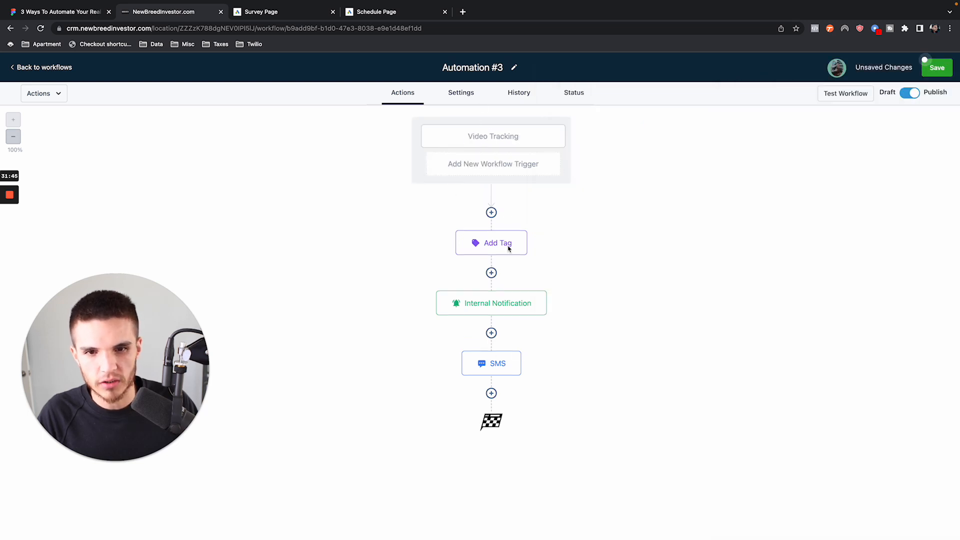
- Reopen the Video Tracking trigger and change its filter to Funnel, Is any of, Investor Video Funnel
{"action": "left_click", "coordinate": [504, 139]}
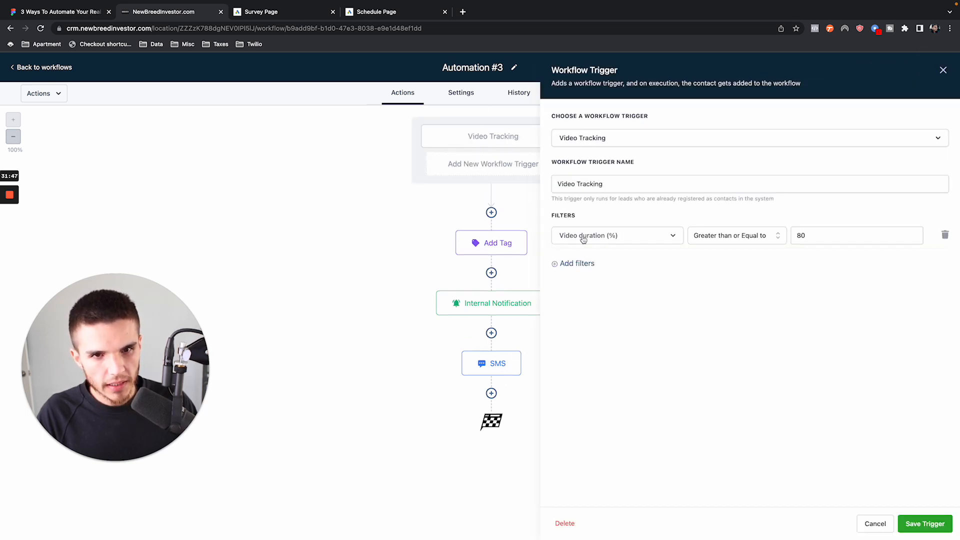
{"action": "left_click", "coordinate": [671, 236]}
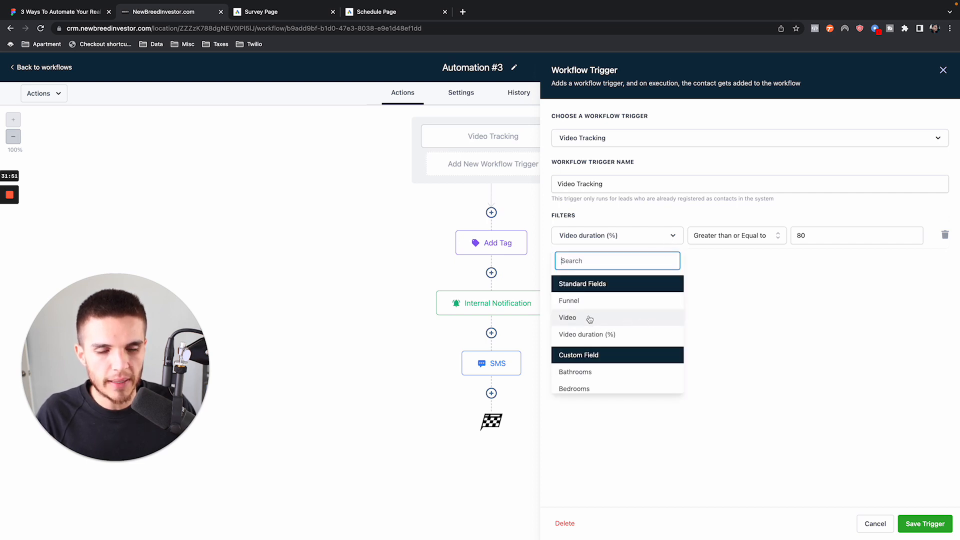
{"action": "left_click", "coordinate": [782, 299]}
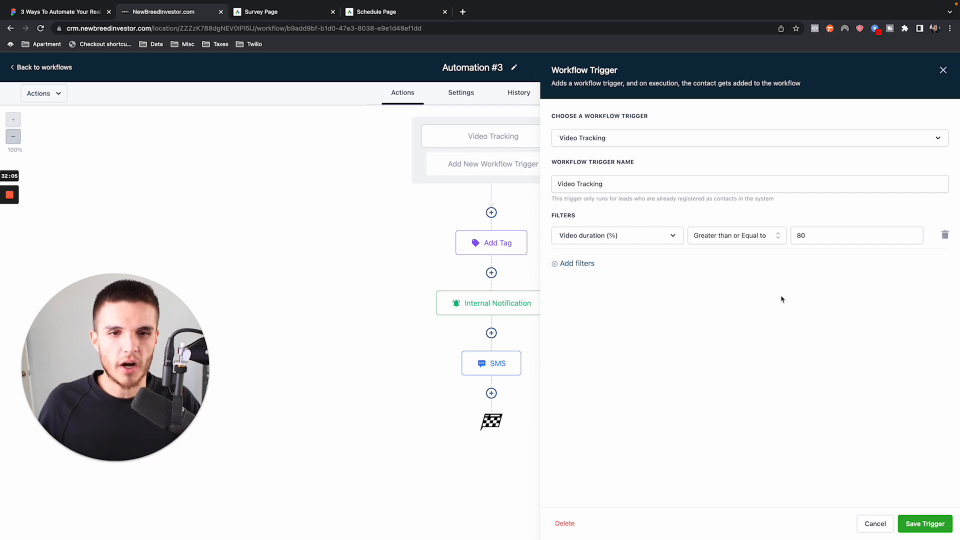
{"action": "left_click", "coordinate": [673, 237]}
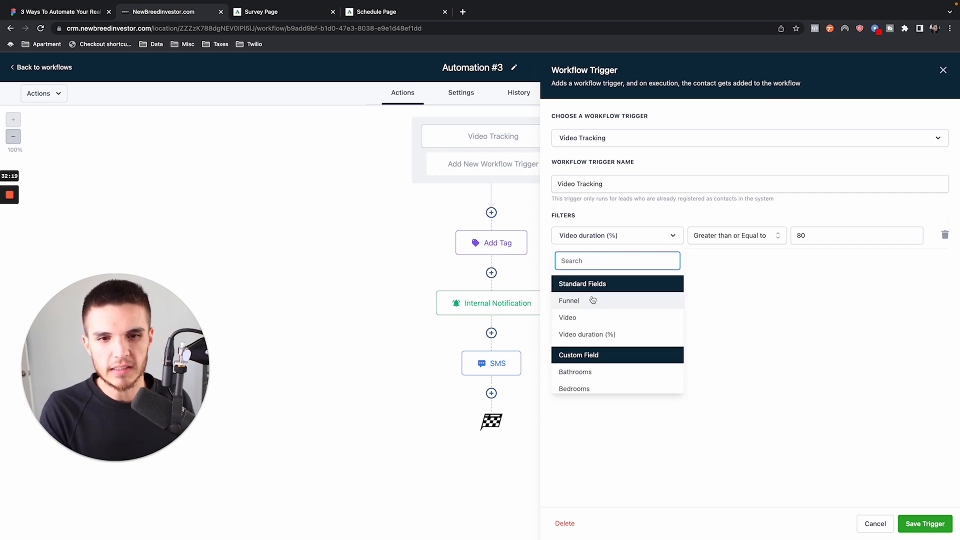
{"action": "left_click", "coordinate": [568, 308]}
{"action": "left_click", "coordinate": [791, 236]}
{"action": "left_click", "coordinate": [784, 263]}
{"action": "left_click", "coordinate": [754, 243]}
{"action": "left_click", "coordinate": [810, 242]}
{"action": "left_click", "coordinate": [810, 242]}
{"action": "left_click", "coordinate": [808, 241]}
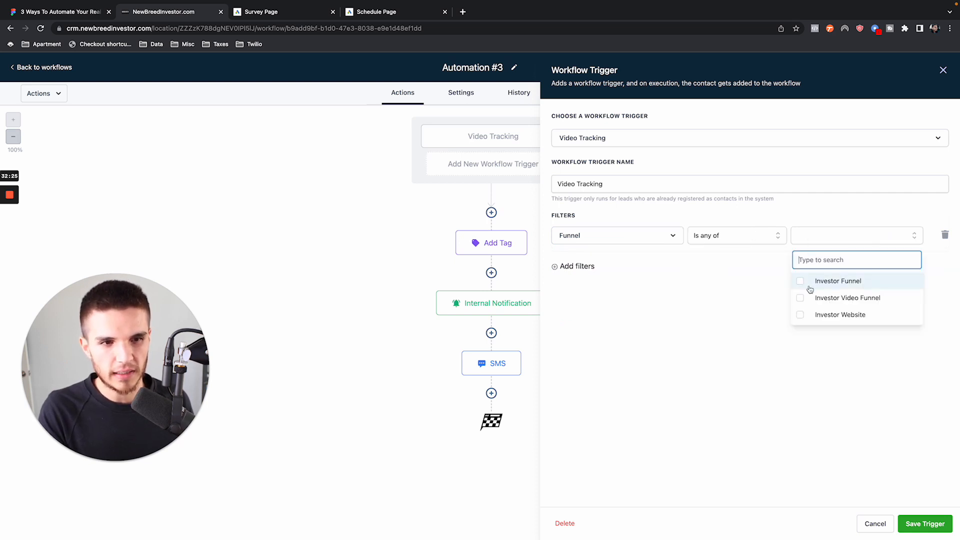
{"action": "left_click", "coordinate": [801, 298]}
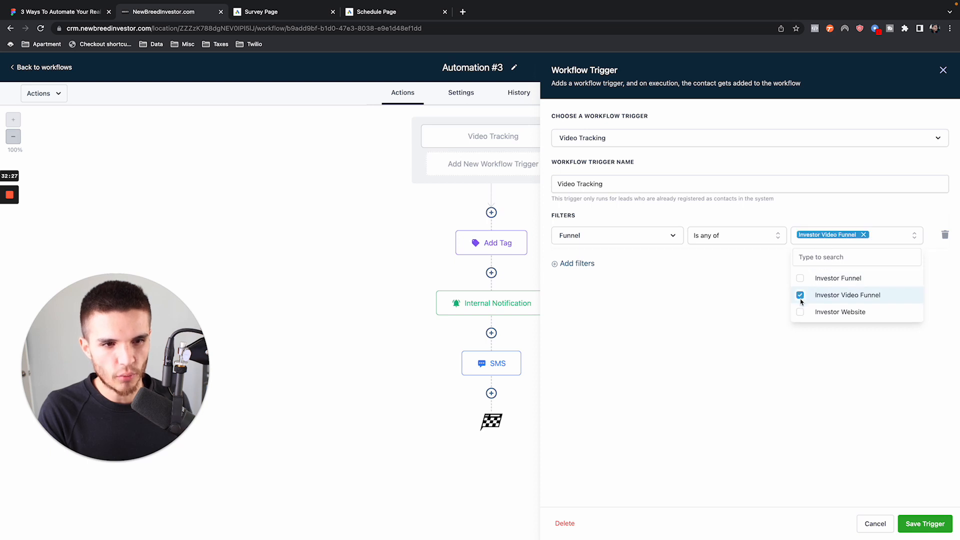
{"action": "left_click", "coordinate": [905, 233]}
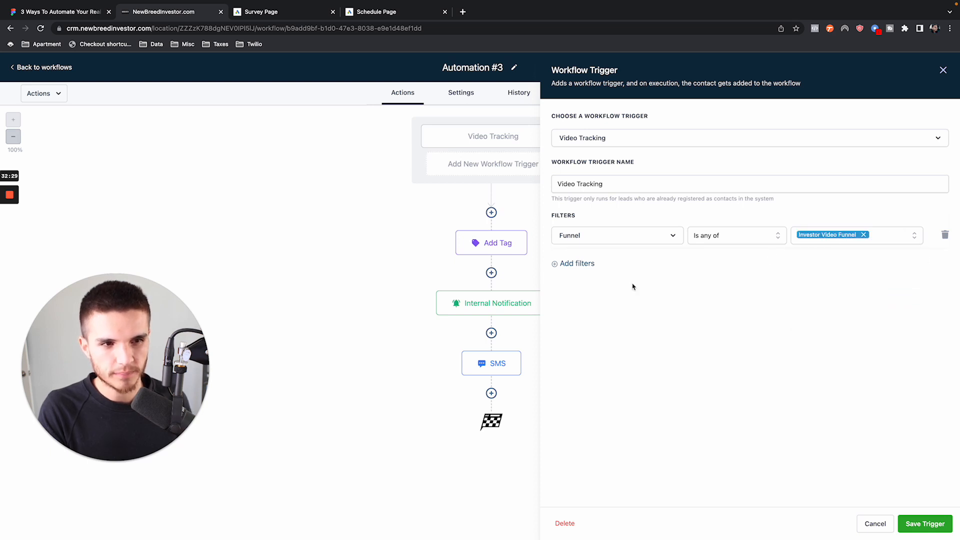
- Add a second trigger filter for Video, Is any of, reel_1.mp4
{"action": "left_click", "coordinate": [577, 263]}
{"action": "left_click", "coordinate": [586, 268]}
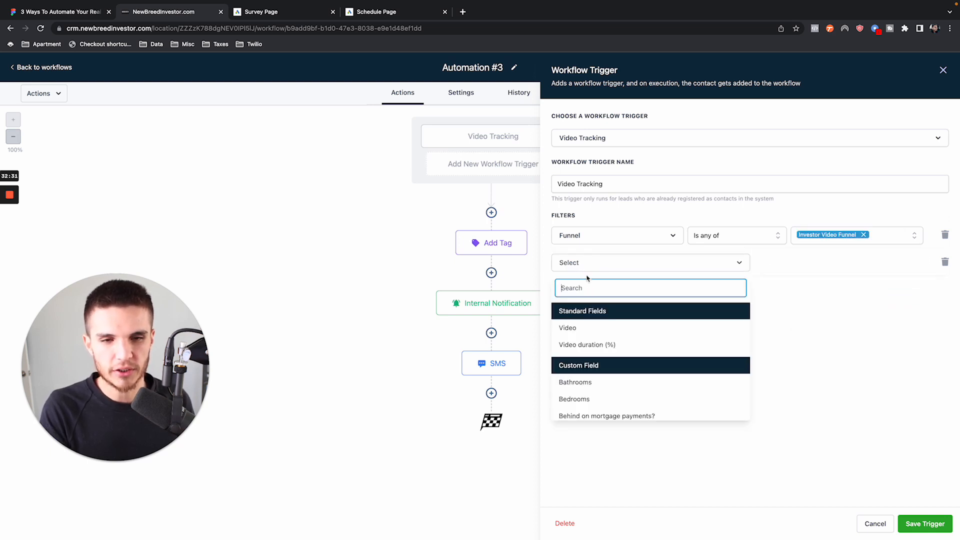
{"action": "left_click", "coordinate": [585, 328]}
{"action": "left_click", "coordinate": [781, 270]}
{"action": "left_click", "coordinate": [775, 286]}
{"action": "left_click", "coordinate": [830, 269]}
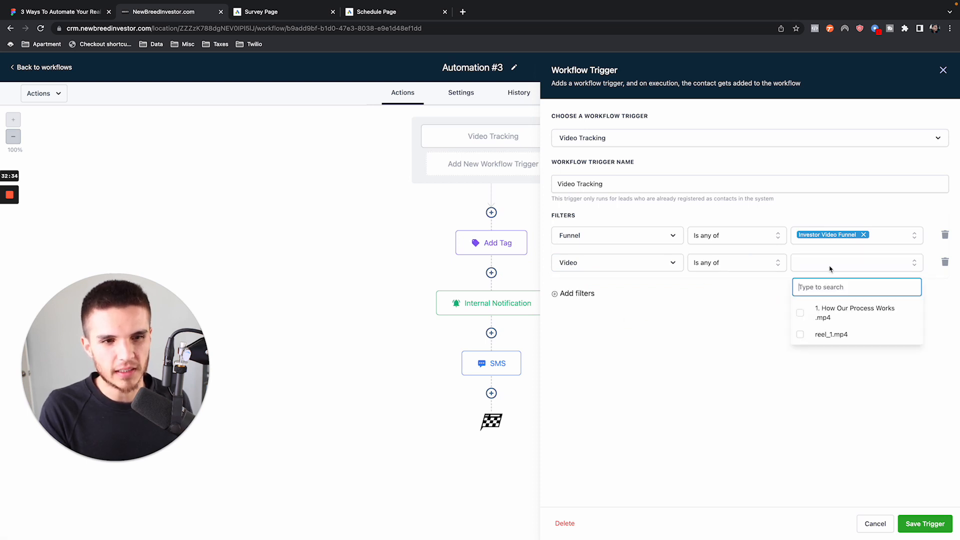
{"action": "left_click", "coordinate": [832, 334]}
{"action": "left_click", "coordinate": [751, 325]}
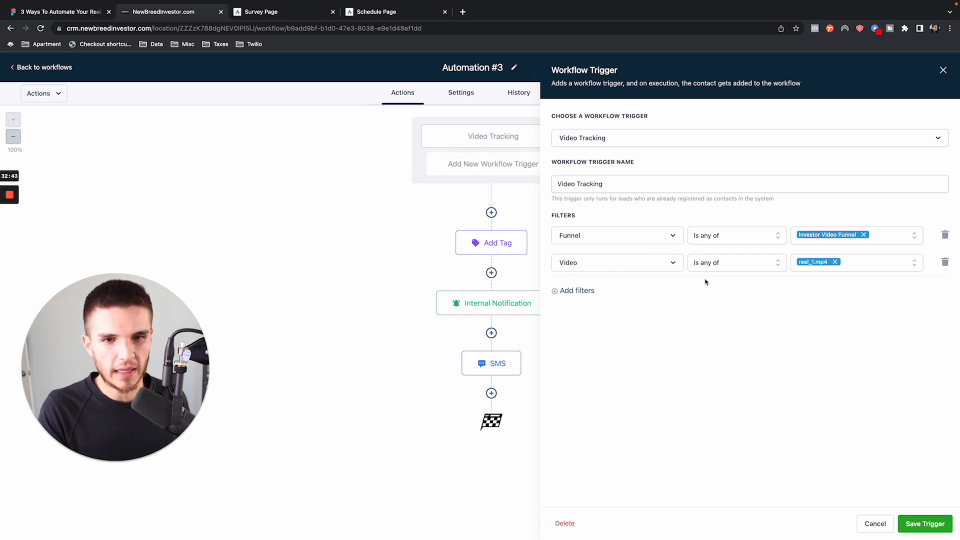
- Add a third filter for Video duration (%) Greater than or Equal to 80 and save the Video Tracking trigger
{"action": "left_click", "coordinate": [574, 293]}
{"action": "left_click", "coordinate": [589, 296]}
{"action": "left_click", "coordinate": [595, 355]}
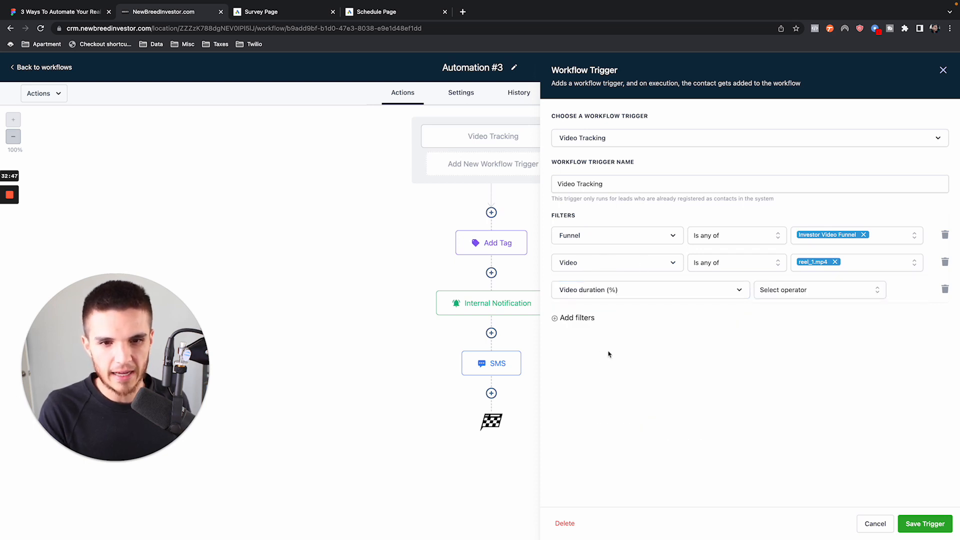
{"action": "left_click", "coordinate": [780, 296]}
{"action": "left_click", "coordinate": [786, 343]}
{"action": "left_click", "coordinate": [832, 293]}
{"action": "type", "text": "80"}
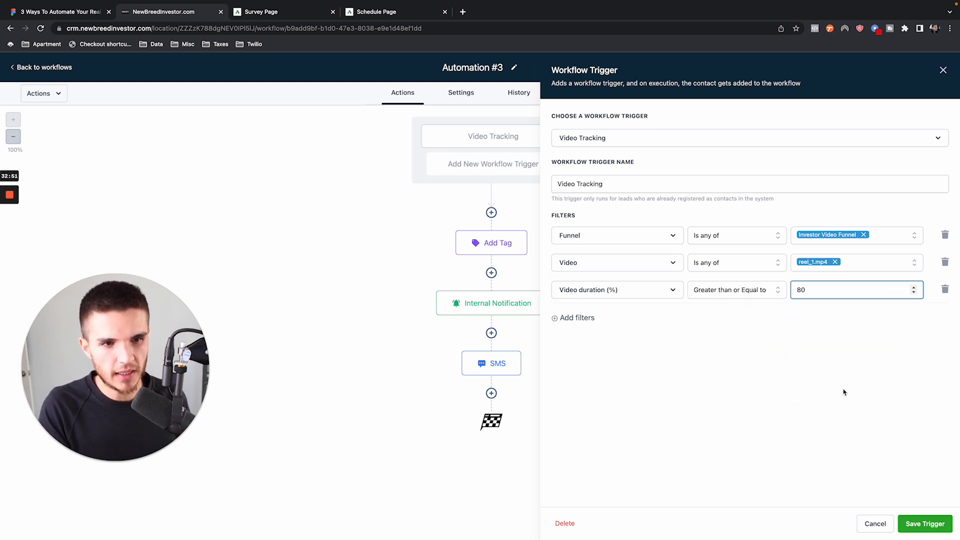
{"action": "left_click", "coordinate": [912, 522]}
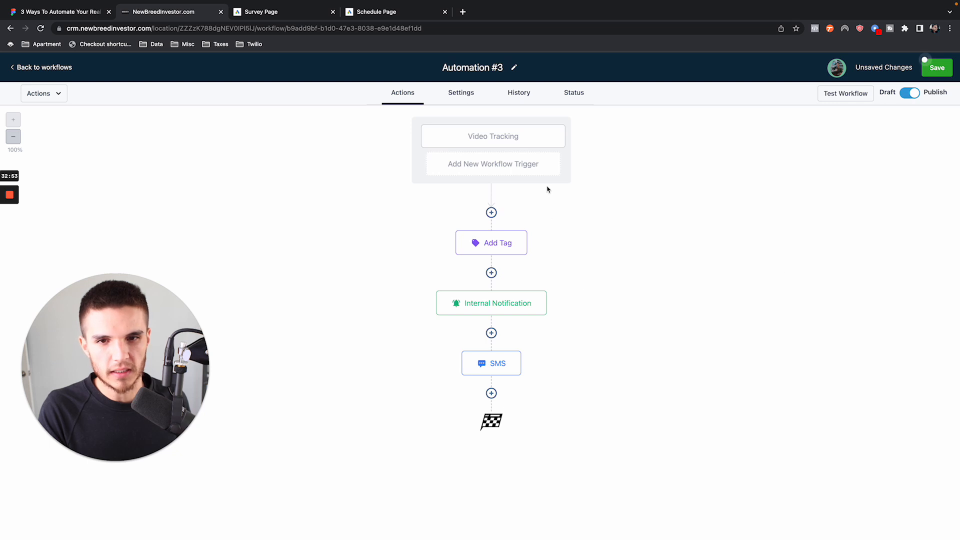
- Remove the Funnel and Video filters from the Video Tracking trigger, keeping only the video duration filter, and save the trigger
{"action": "left_click", "coordinate": [476, 136]}
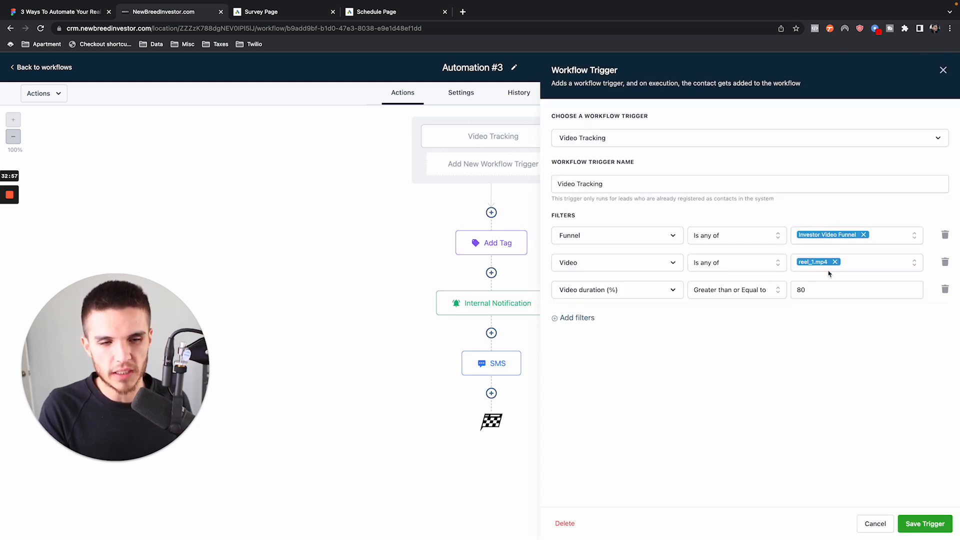
{"action": "left_click", "coordinate": [945, 235]}
{"action": "left_click", "coordinate": [945, 235]}
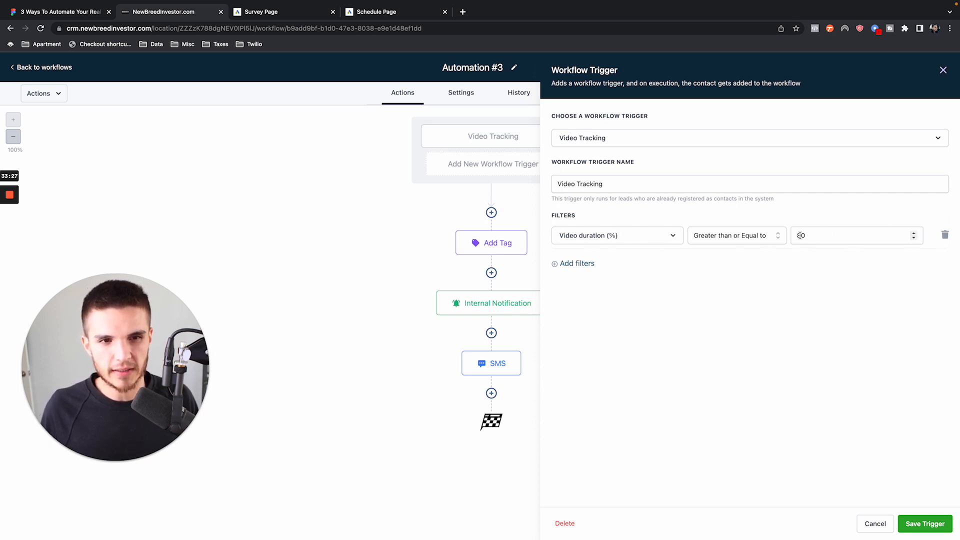
{"action": "left_click", "coordinate": [925, 523]}
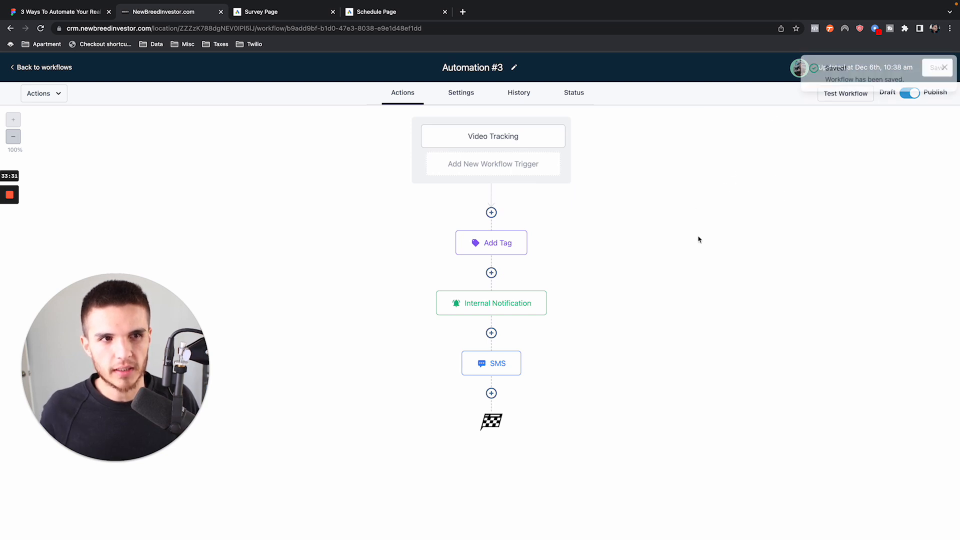
- Review the settings of the Add Tag, Internal Notification and SMS actions and of the Video Tracking trigger
{"action": "left_click", "coordinate": [460, 247]}
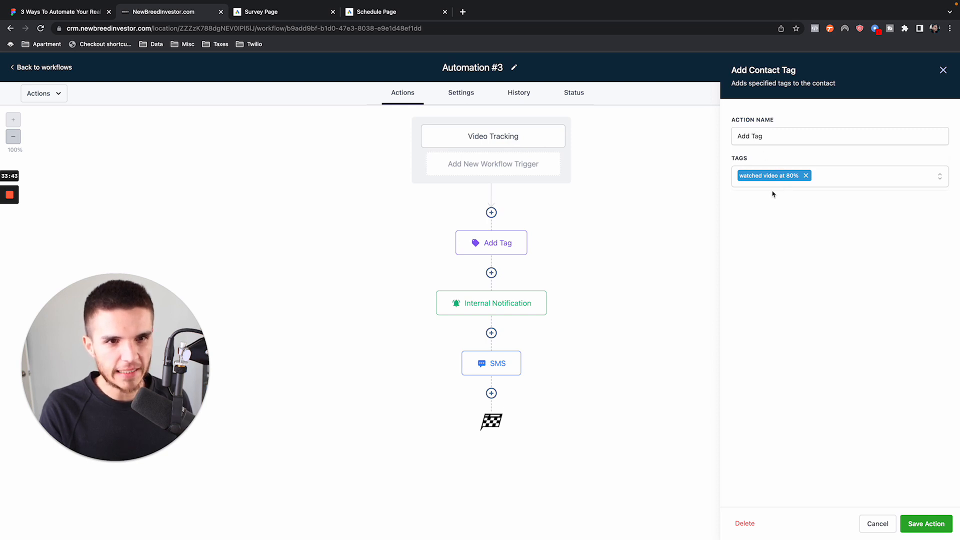
{"action": "left_click", "coordinate": [506, 303]}
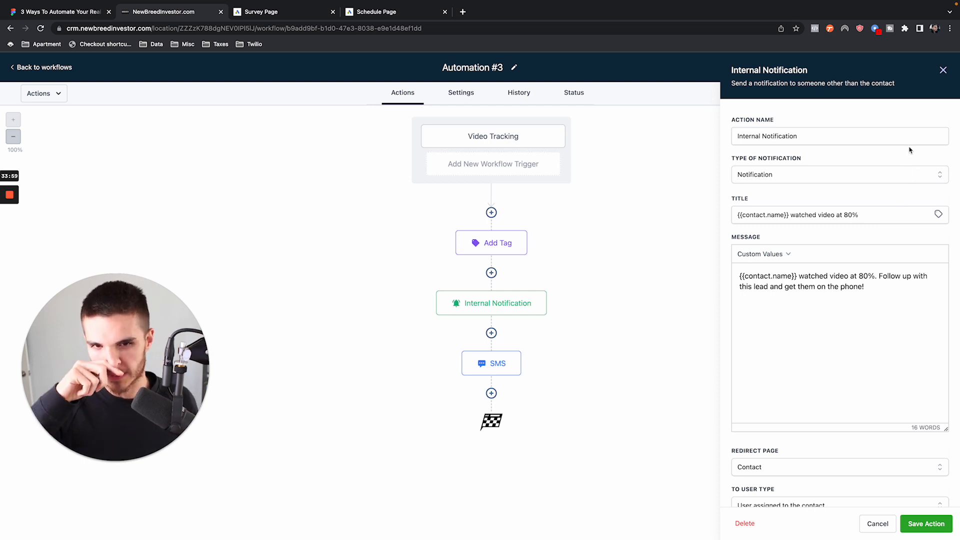
{"action": "left_click", "coordinate": [942, 70]}
{"action": "left_click", "coordinate": [500, 363]}
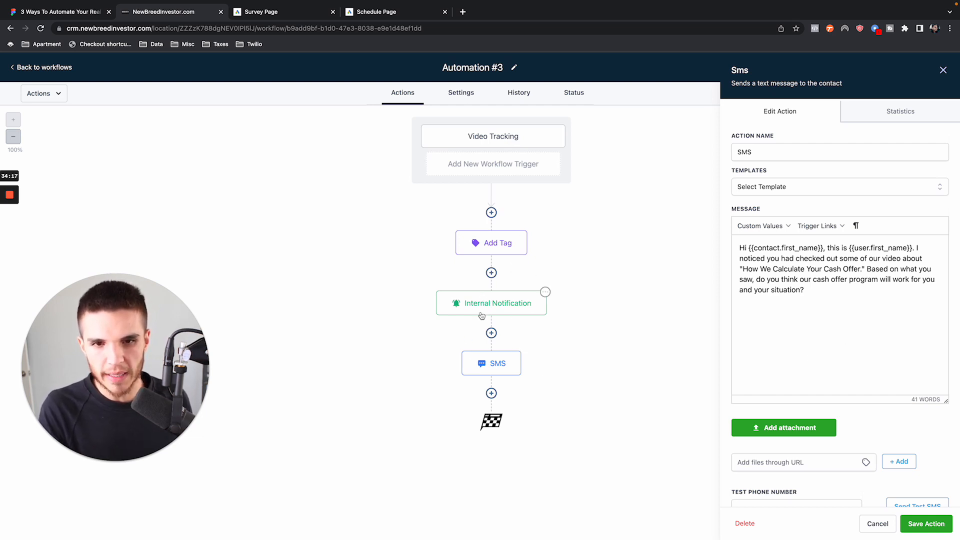
{"action": "left_click", "coordinate": [488, 137]}
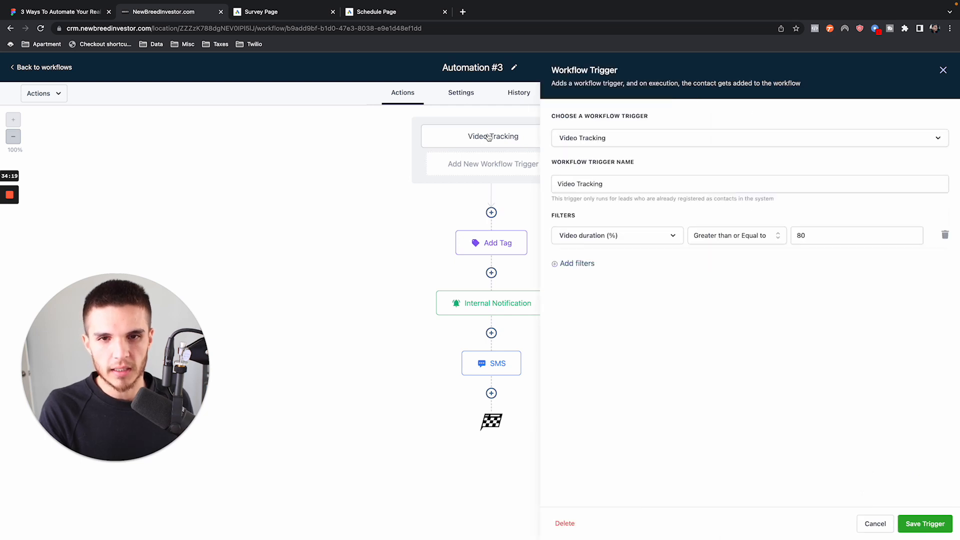
{"action": "left_click", "coordinate": [486, 244]}
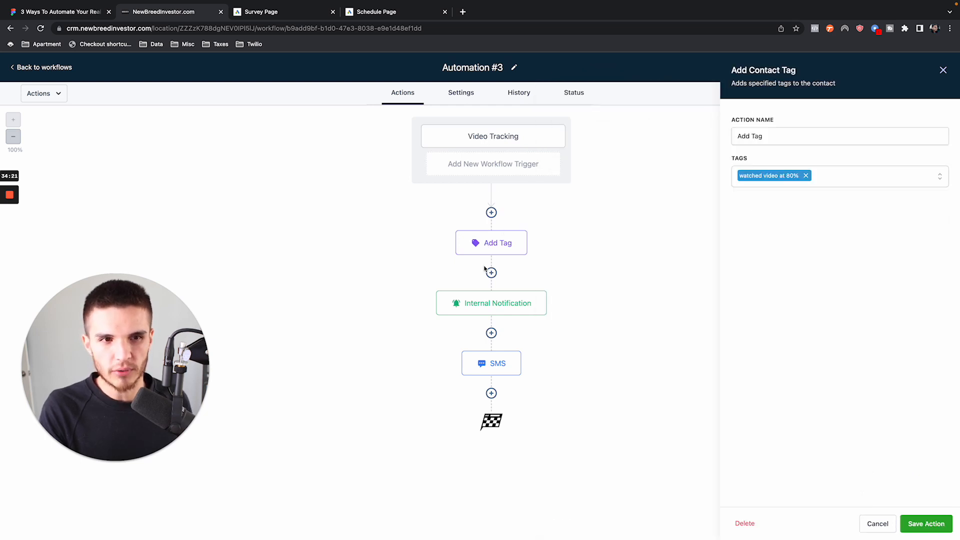
{"action": "left_click", "coordinate": [481, 299]}
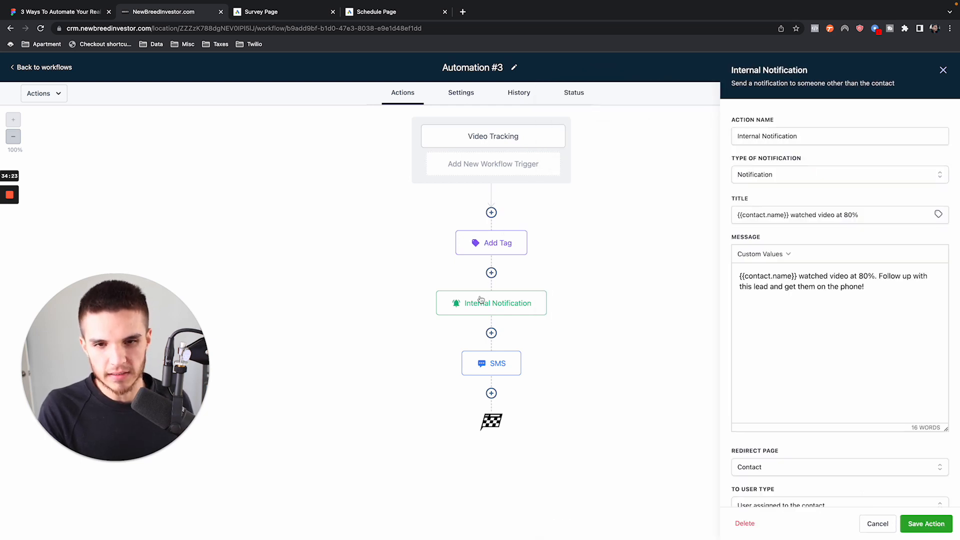
{"action": "left_click", "coordinate": [485, 368]}
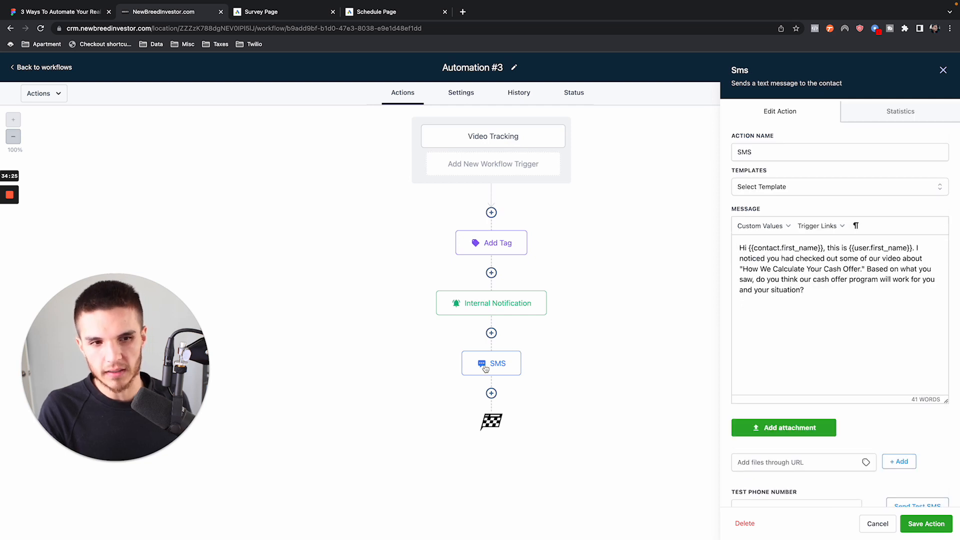
- Try a Wait action with a 5-minute time delay between the internal notification and the SMS, and discard it unsaved
{"action": "left_click", "coordinate": [492, 333]}
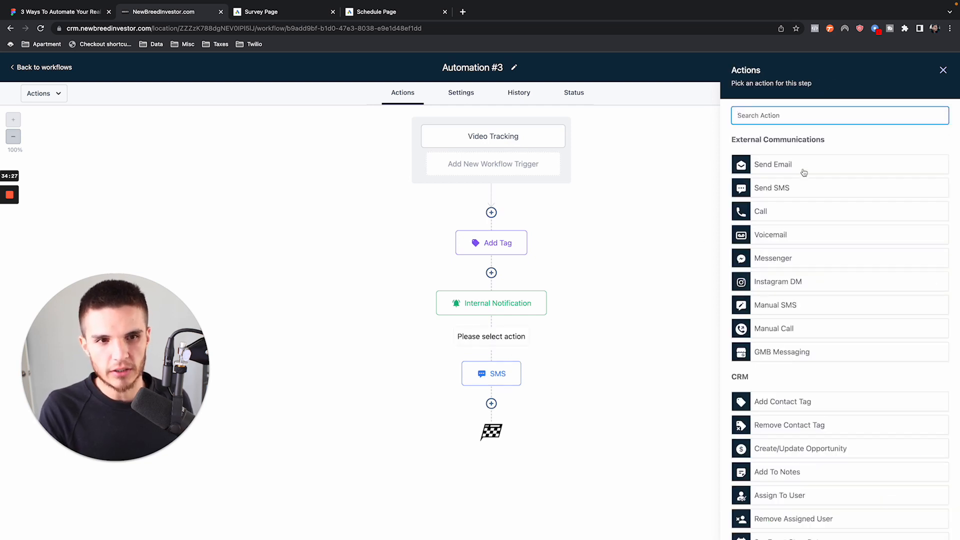
{"action": "type", "text": "wait"}
{"action": "left_click", "coordinate": [755, 158]}
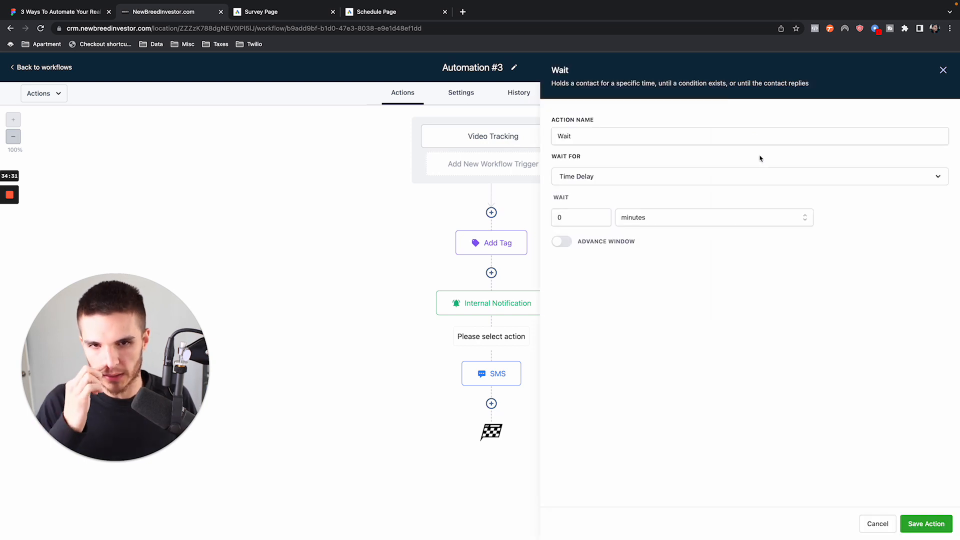
{"action": "left_click", "coordinate": [580, 217]}
{"action": "key", "text": "BackSpace"}
{"action": "type", "text": "5"}
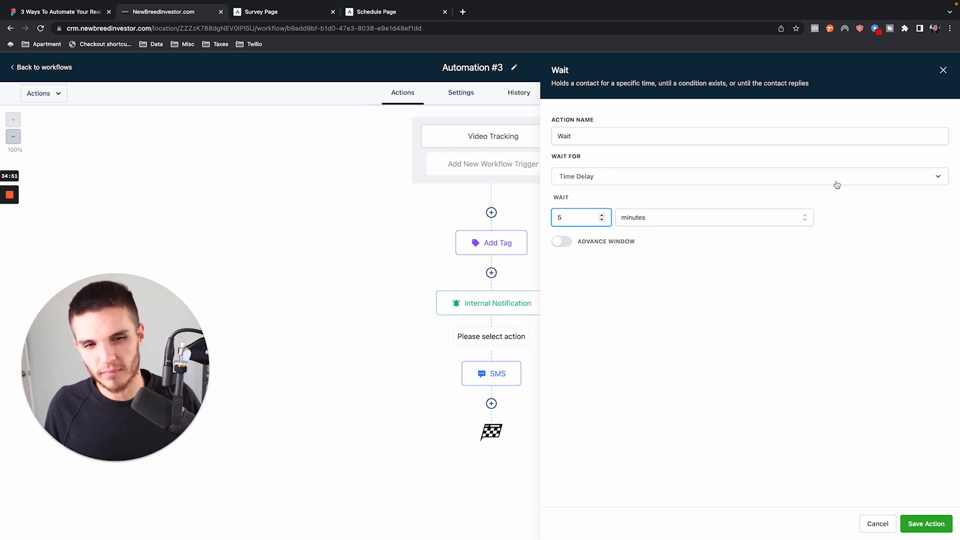
{"action": "left_click", "coordinate": [944, 70]}
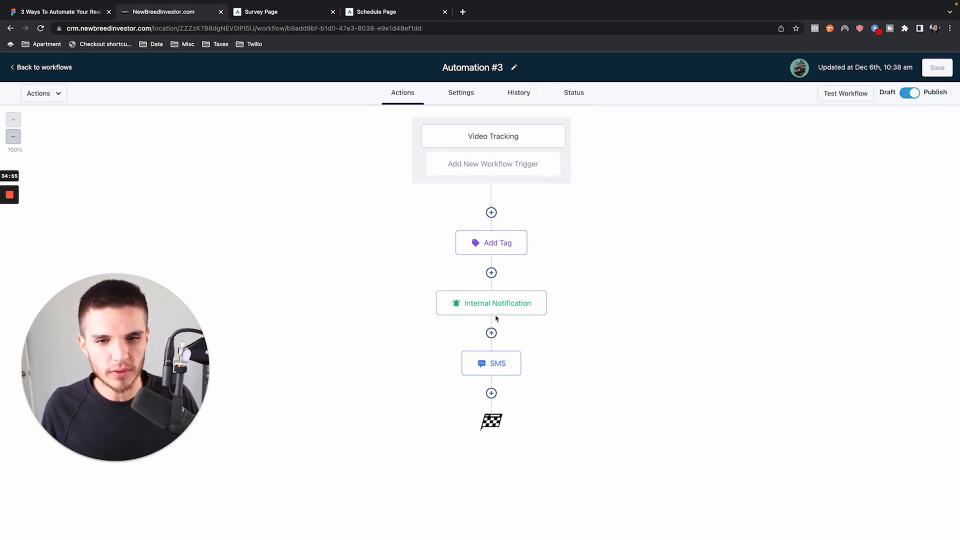
- Try an Add To Notes action after the SMS with the note "Watched video at 80% or more.", clear the text and discard the action
{"action": "left_click", "coordinate": [491, 393]}
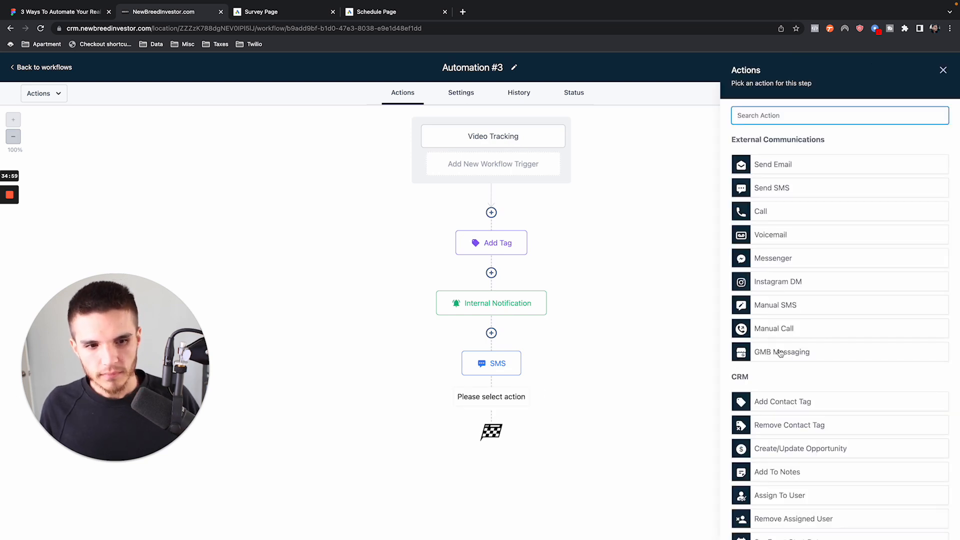
{"action": "left_click", "coordinate": [781, 473]}
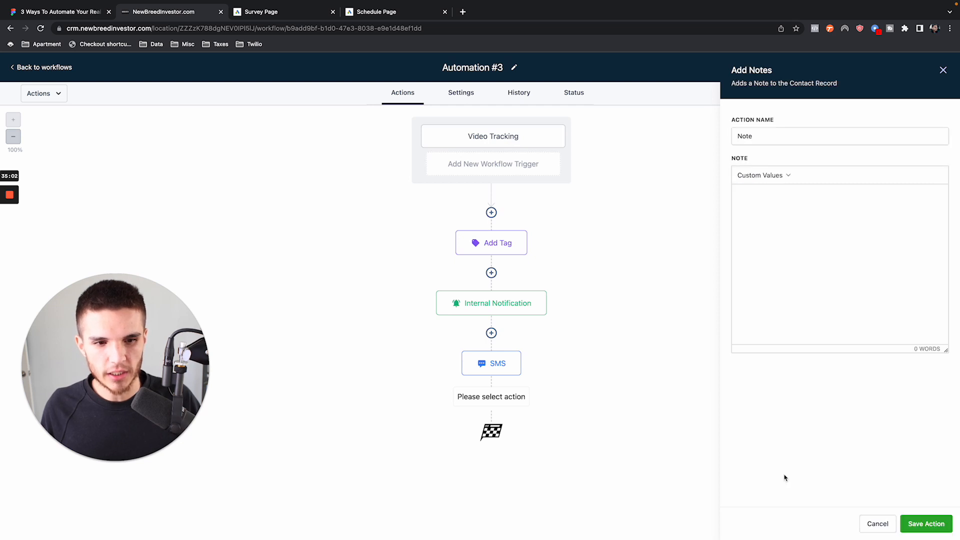
{"action": "left_click", "coordinate": [791, 194]}
{"action": "type", "text": "W"}
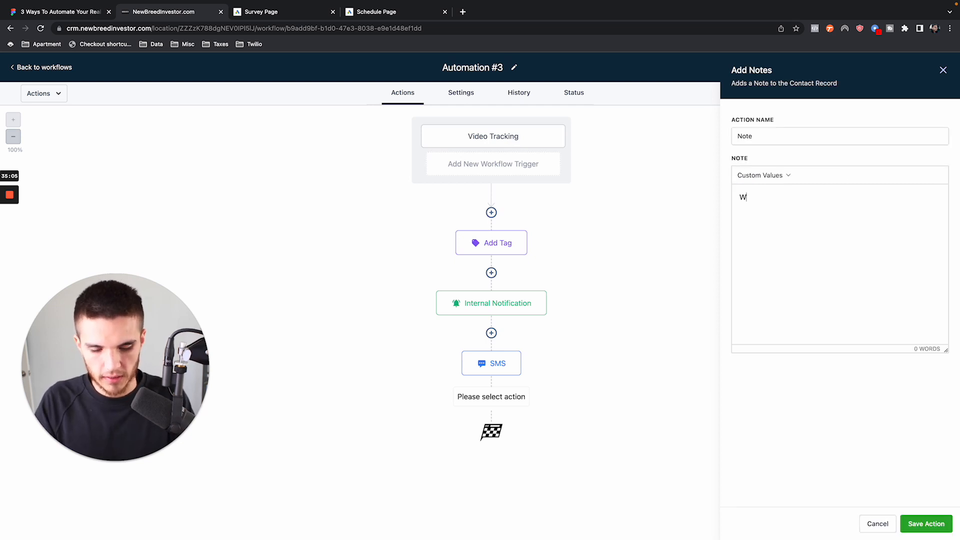
{"action": "type", "text": "atched video at "}
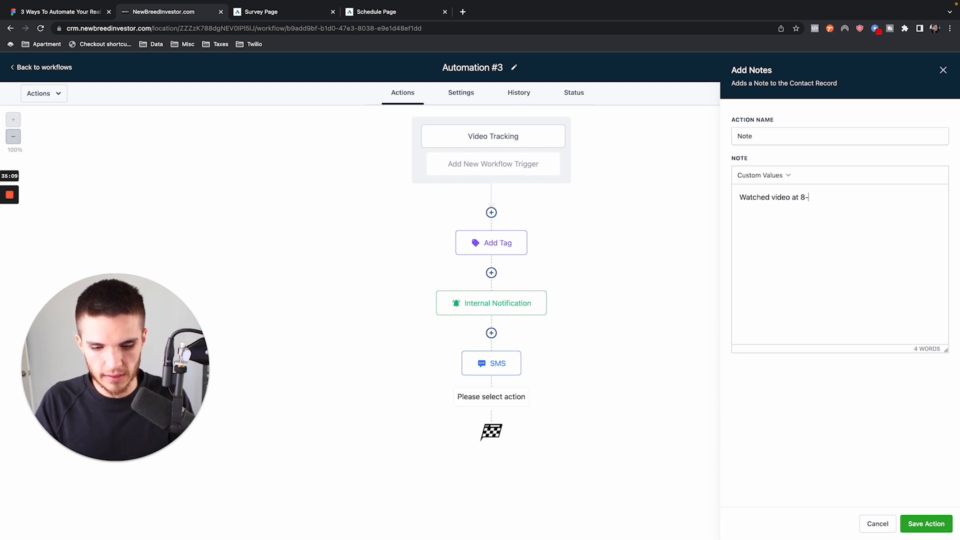
{"action": "type", "text": "80% of more."}
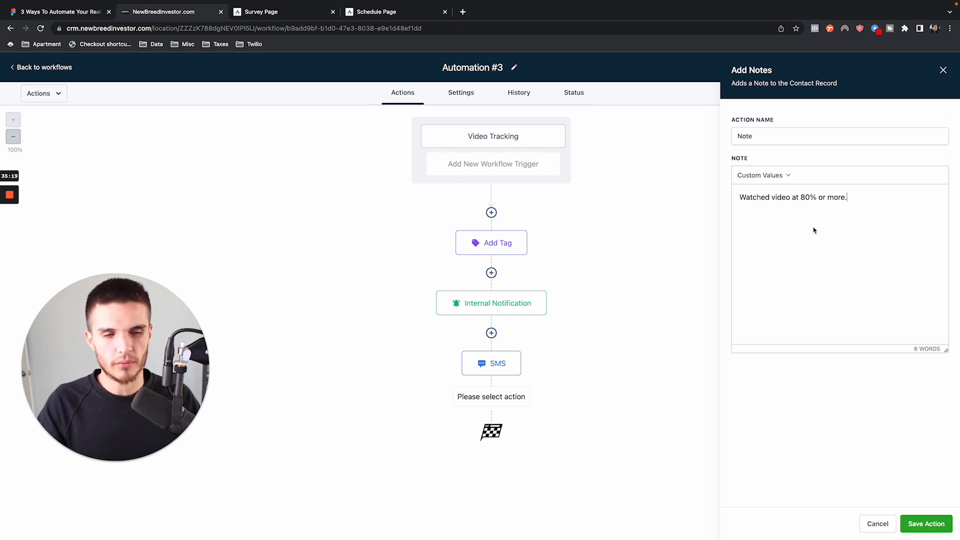
{"action": "left_click_drag", "start_coordinate": [861, 202], "coordinate": [711, 198]}
{"action": "key", "text": "BackSpace"}
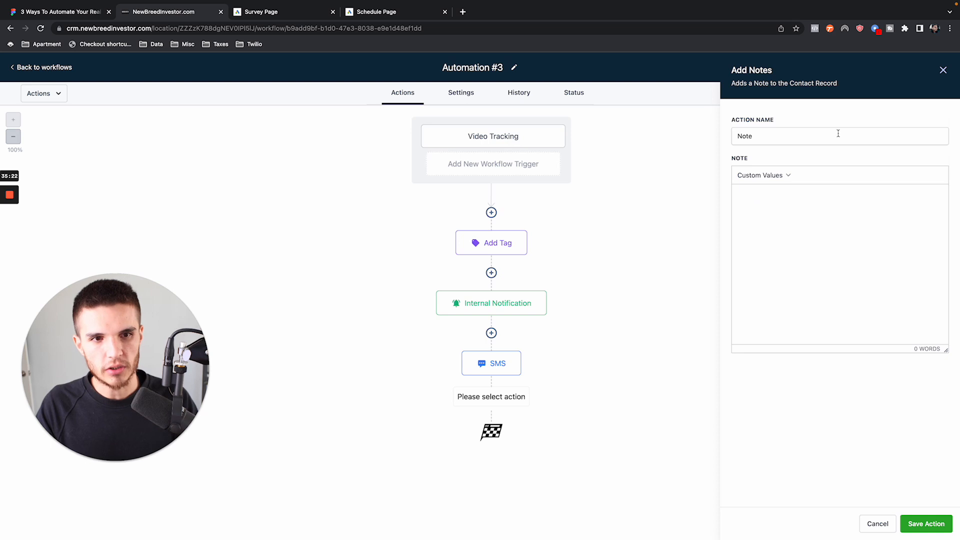
{"action": "left_click", "coordinate": [943, 69]}
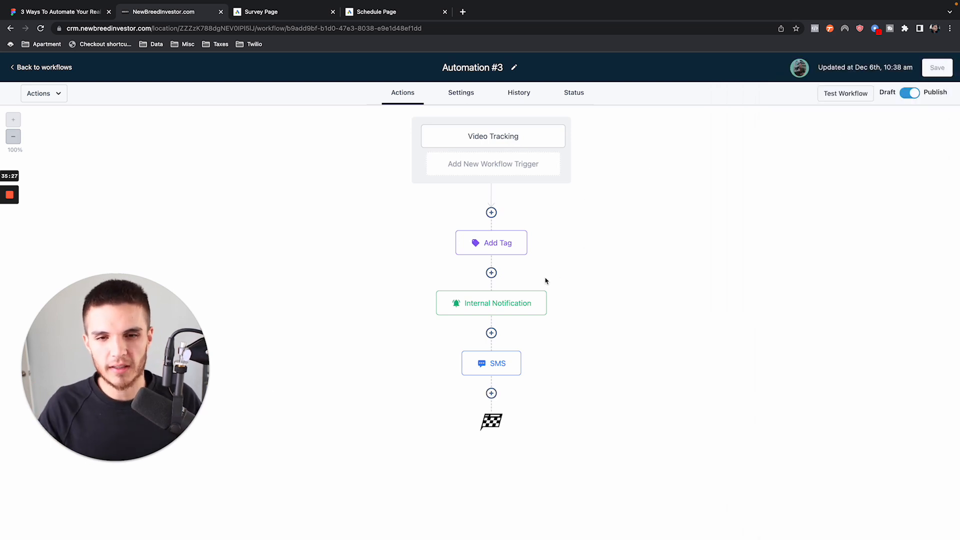
- Insert an If / Else action between the Video Tracking trigger and the Add Tag action
{"action": "left_click", "coordinate": [492, 213]}
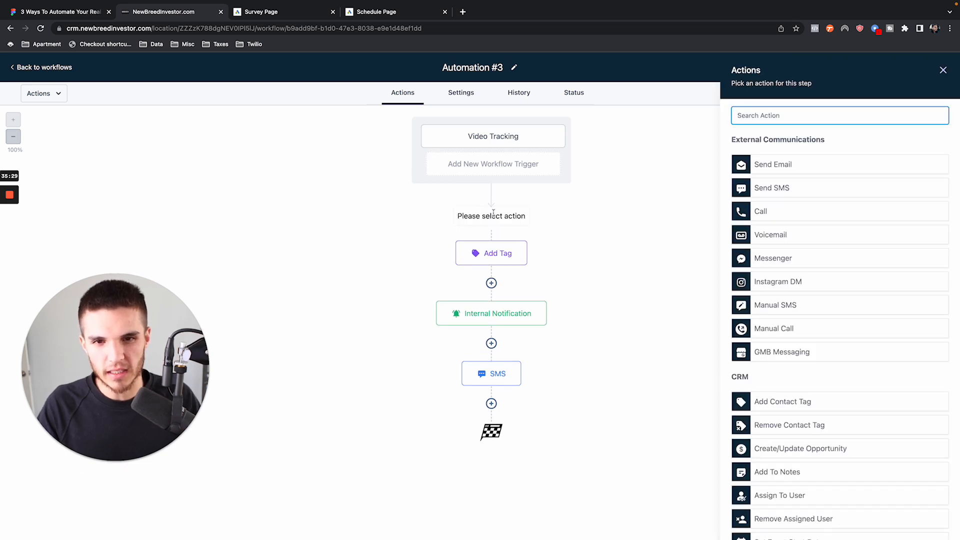
{"action": "type", "text": "con"}
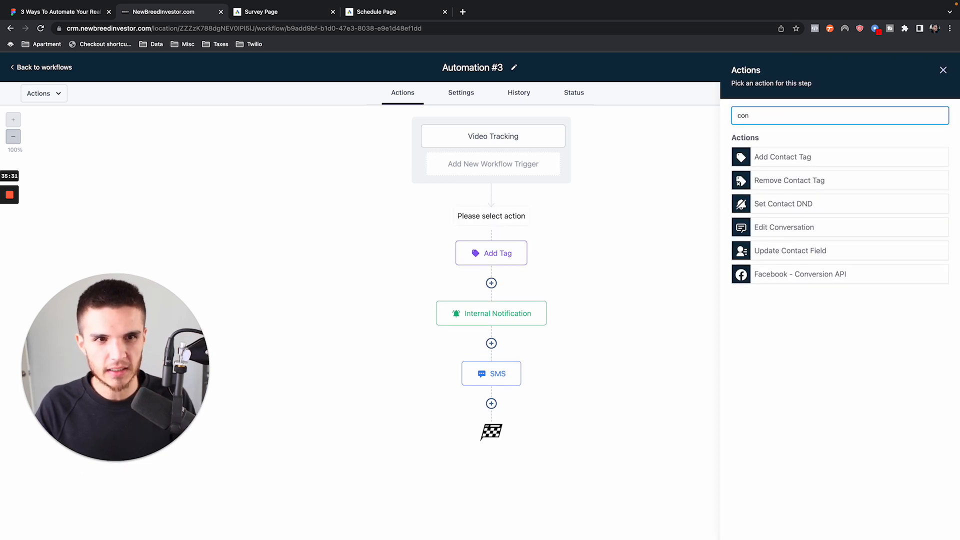
{"action": "key", "text": "ctrl+a"}
{"action": "key", "text": "BackSpace"}
{"action": "type", "text": "if"}
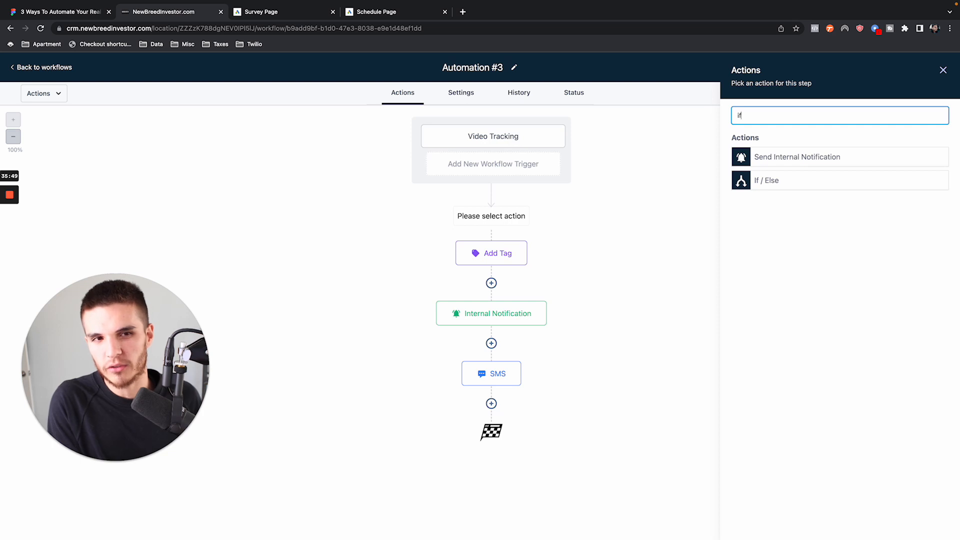
{"action": "left_click", "coordinate": [774, 184]}
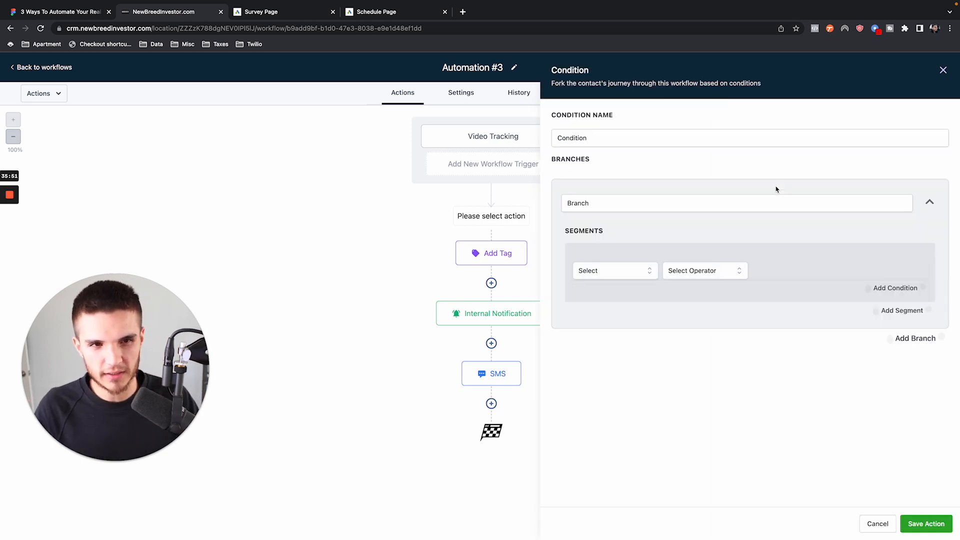
- Set the first branch's condition to Video Duration (%) Less than or equal to 25
{"action": "left_click", "coordinate": [599, 271]}
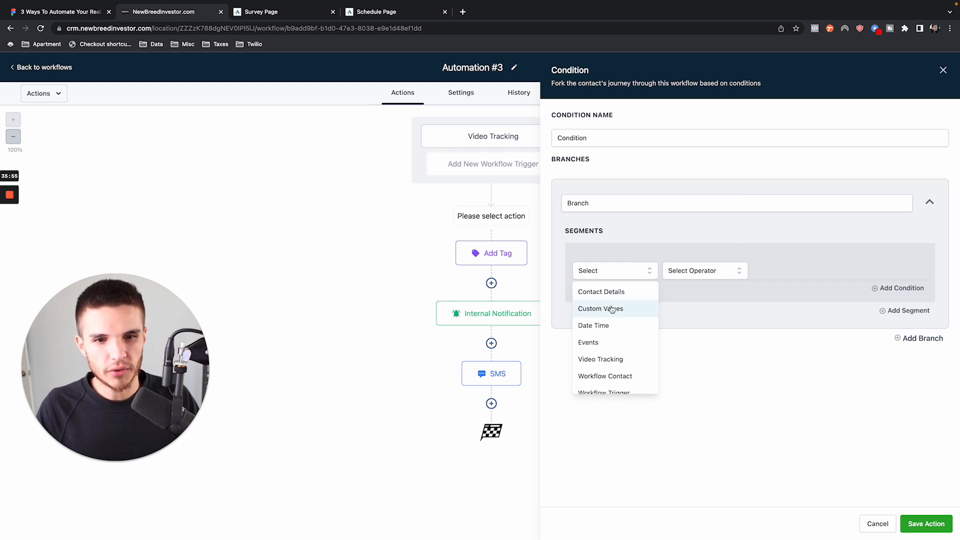
{"action": "left_click", "coordinate": [605, 359]}
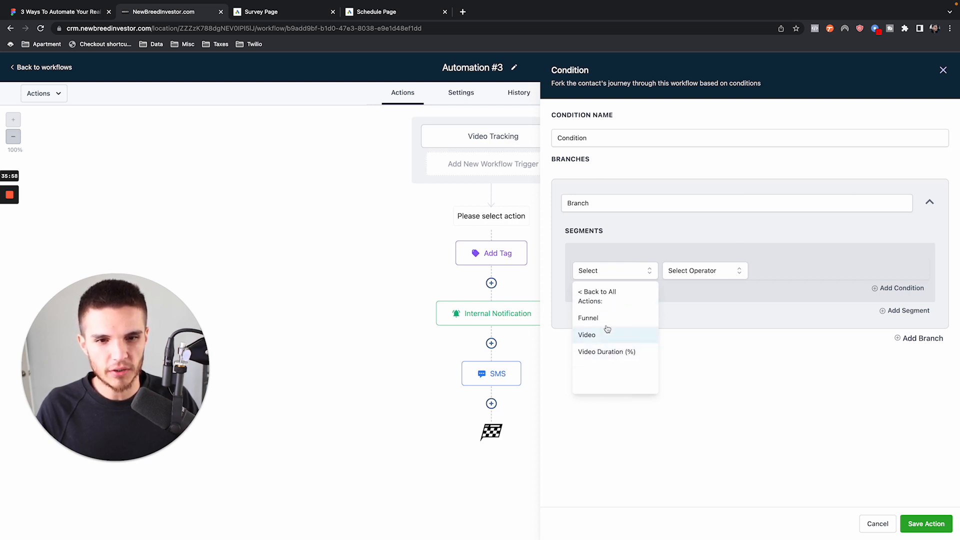
{"action": "left_click", "coordinate": [629, 352]}
{"action": "left_click", "coordinate": [697, 272]}
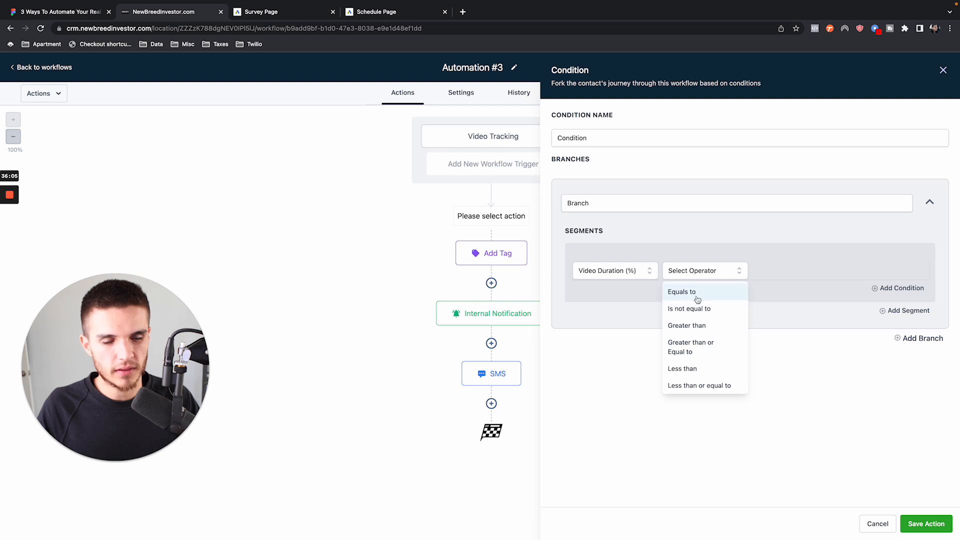
{"action": "left_click", "coordinate": [712, 385]}
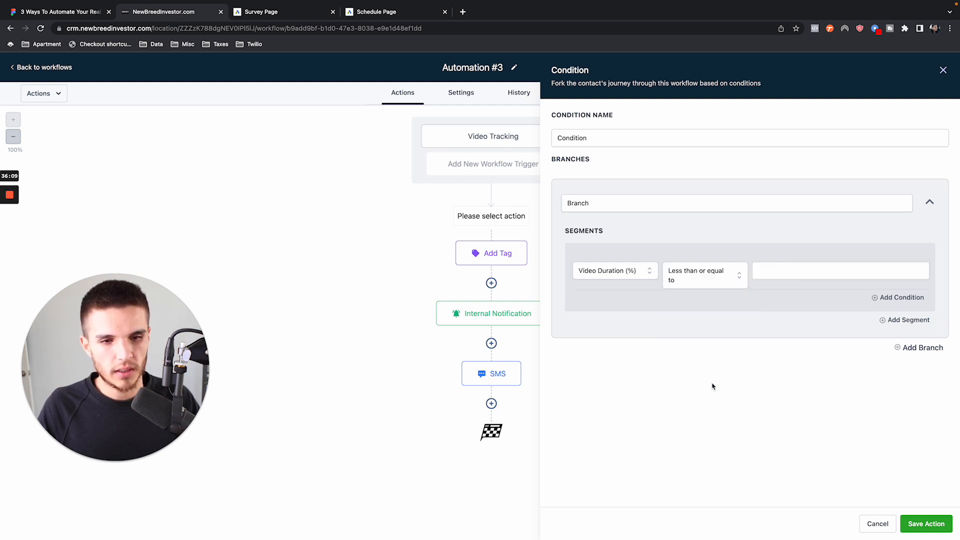
{"action": "left_click", "coordinate": [778, 271]}
{"action": "type", "text": "25"}
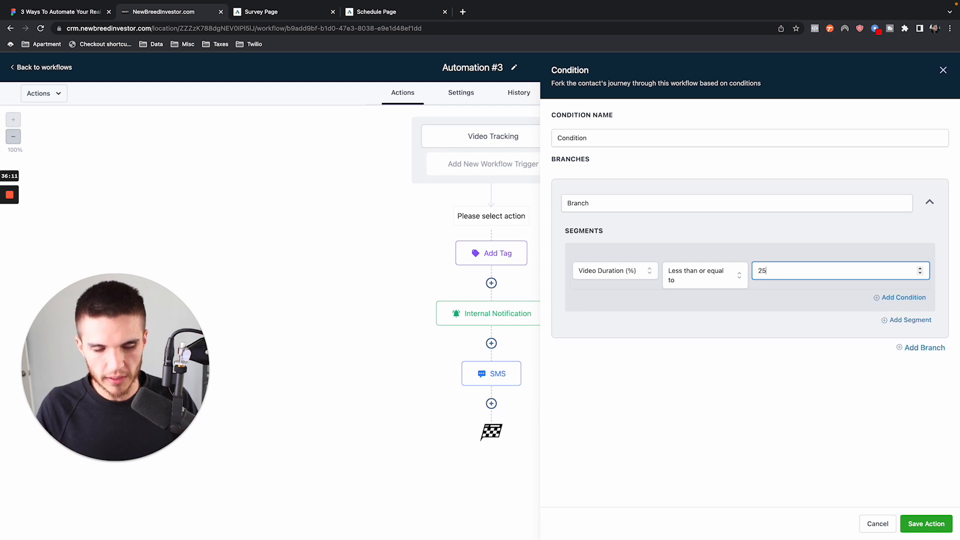
- Add a second branch to the condition and base its segment on Video Duration (%)
{"action": "left_click", "coordinate": [919, 349]}
{"action": "scroll", "coordinate": [706, 386], "scroll_direction": "down", "scroll_amount": 1}
{"action": "left_click", "coordinate": [639, 425]}
{"action": "scroll", "coordinate": [615, 458], "scroll_direction": "down", "scroll_amount": 2}
{"action": "left_click", "coordinate": [615, 475]}
{"action": "left_click", "coordinate": [699, 418]}
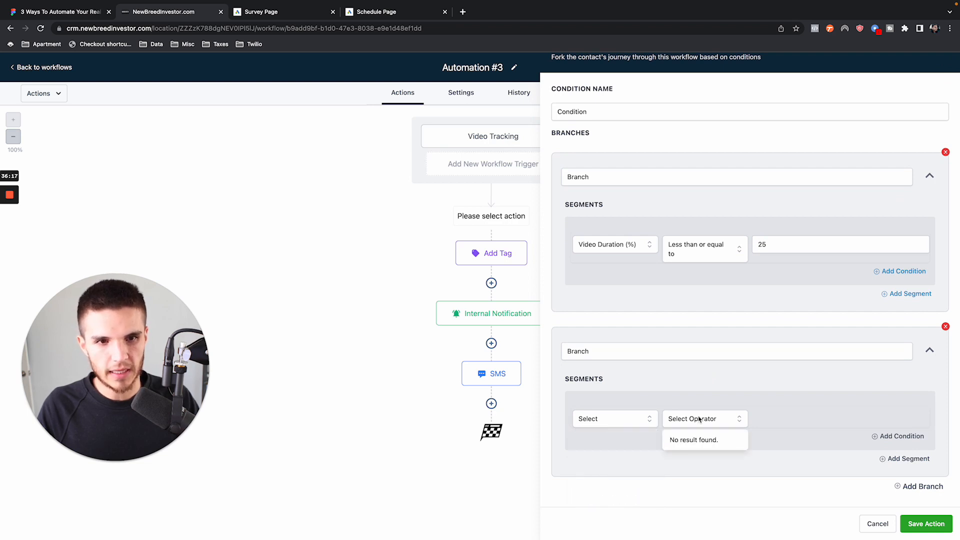
{"action": "left_click", "coordinate": [634, 417]}
{"action": "left_click", "coordinate": [619, 463]}
- Set the second branch's Video Duration (%) condition to Less than or equal to 50
{"action": "left_click", "coordinate": [709, 419]}
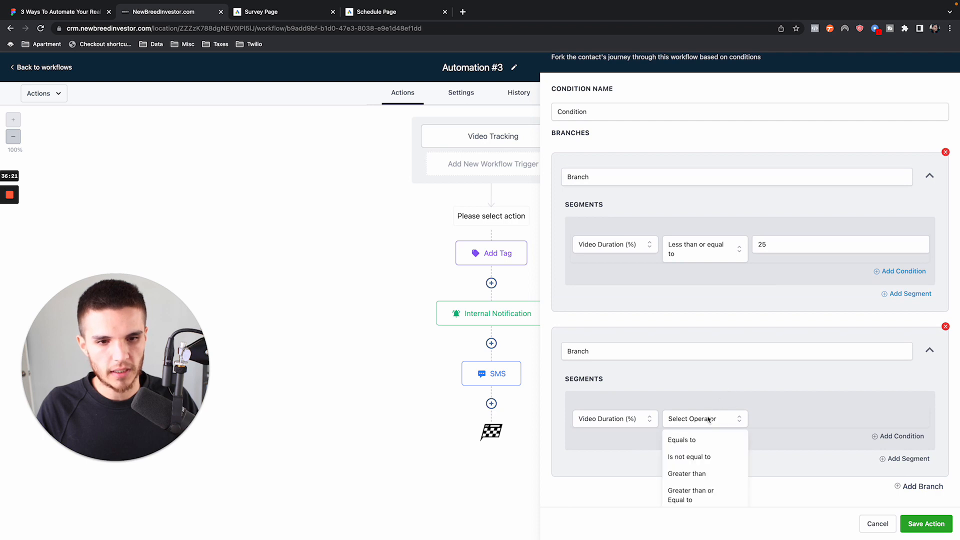
{"action": "scroll", "coordinate": [702, 472], "scroll_direction": "down", "scroll_amount": 1}
{"action": "scroll", "coordinate": [709, 387], "scroll_direction": "down", "scroll_amount": 1}
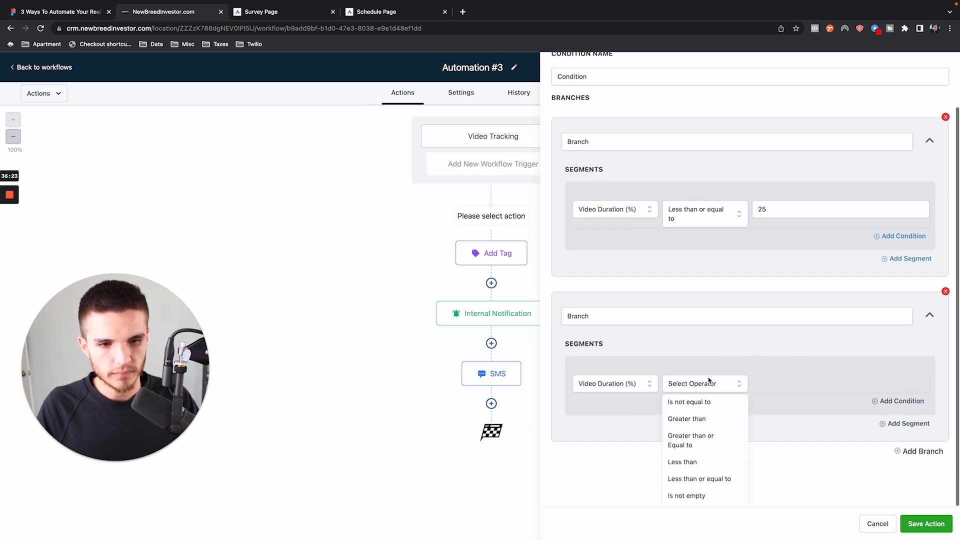
{"action": "left_click", "coordinate": [719, 481]}
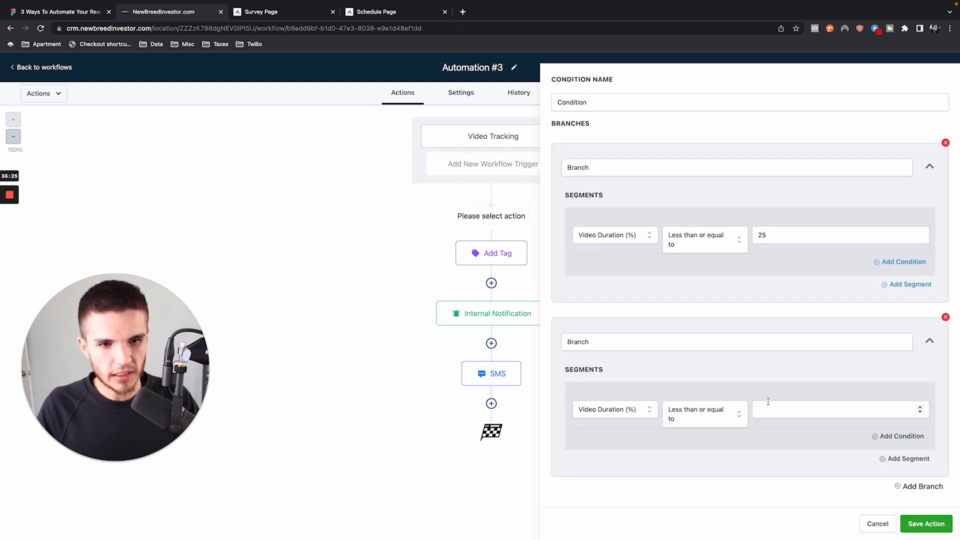
{"action": "left_click", "coordinate": [825, 408]}
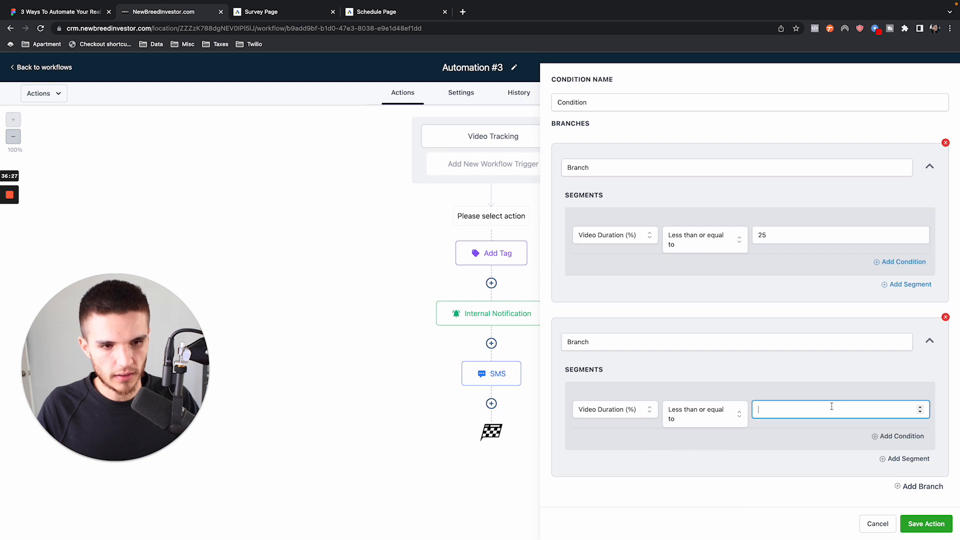
{"action": "type", "text": "50"}
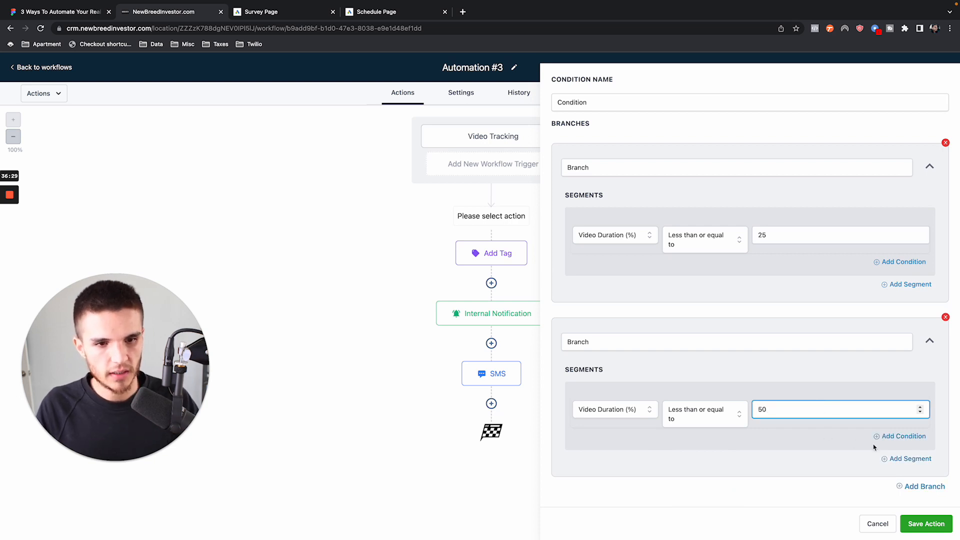
- Add a third branch to the condition and base its segment on Video Duration (%)
{"action": "left_click", "coordinate": [922, 485]}
{"action": "scroll", "coordinate": [782, 415], "scroll_direction": "down", "scroll_amount": 3}
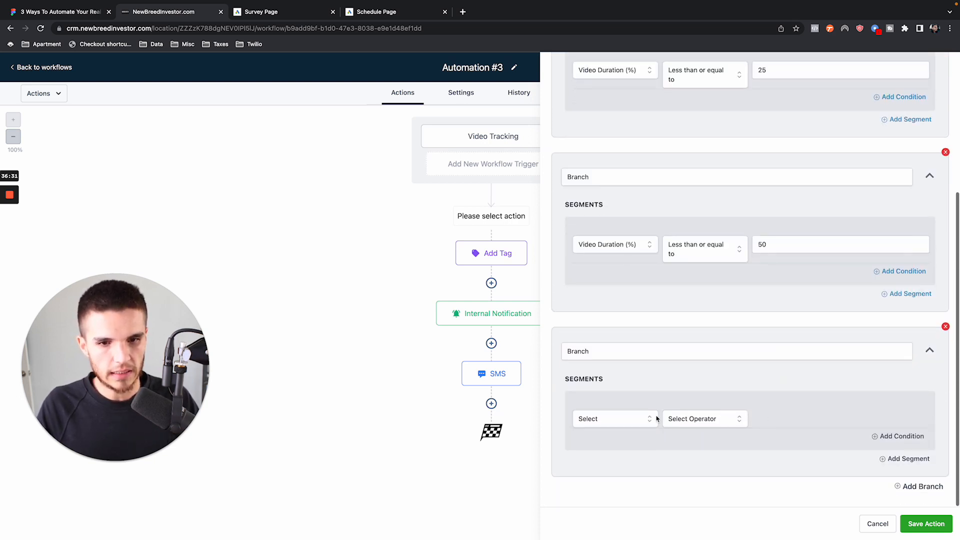
{"action": "left_click", "coordinate": [650, 418]}
{"action": "scroll", "coordinate": [627, 460], "scroll_direction": "down", "scroll_amount": 3}
{"action": "left_click", "coordinate": [622, 463]}
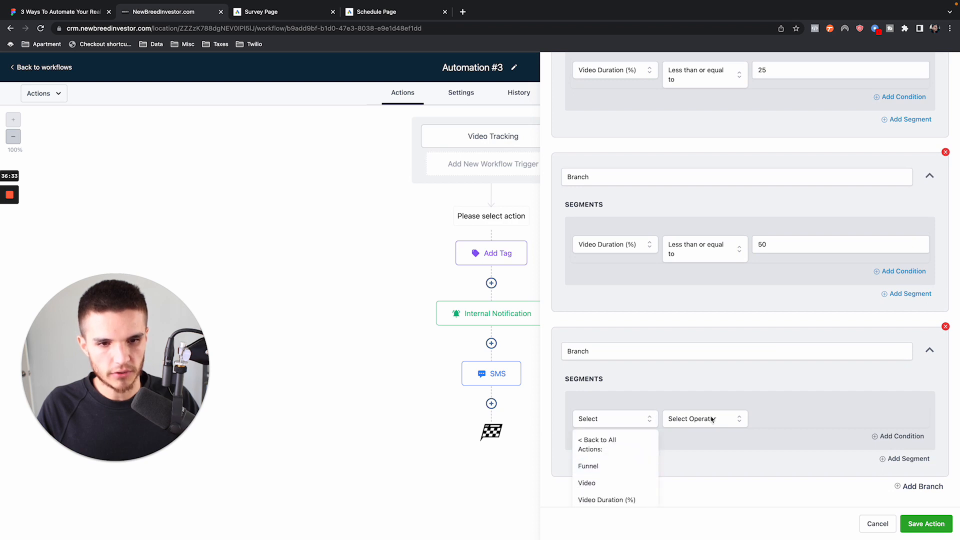
{"action": "left_click", "coordinate": [709, 420]}
{"action": "left_click", "coordinate": [598, 422]}
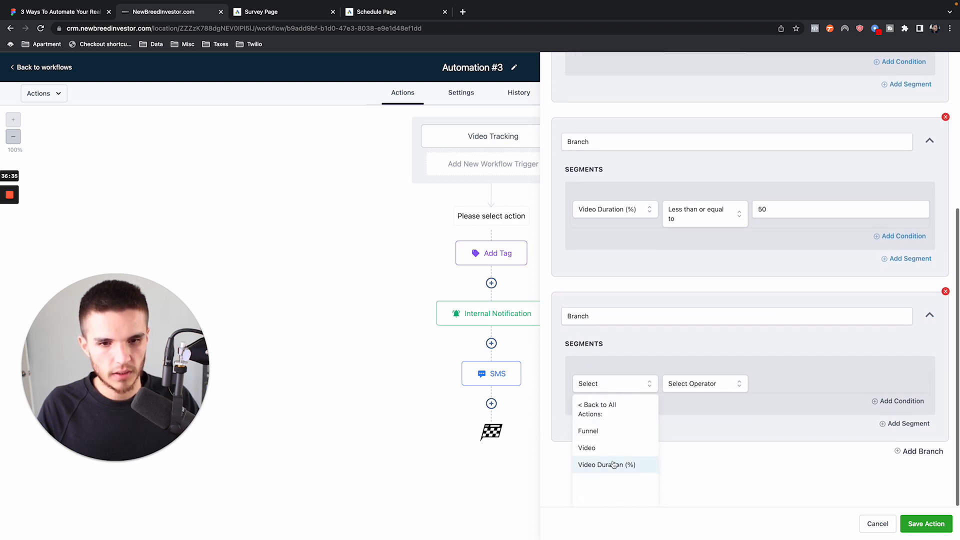
{"action": "left_click", "coordinate": [610, 463]}
- Set the third branch's Video Duration (%) condition to Less than or equal to 75
{"action": "left_click", "coordinate": [700, 423]}
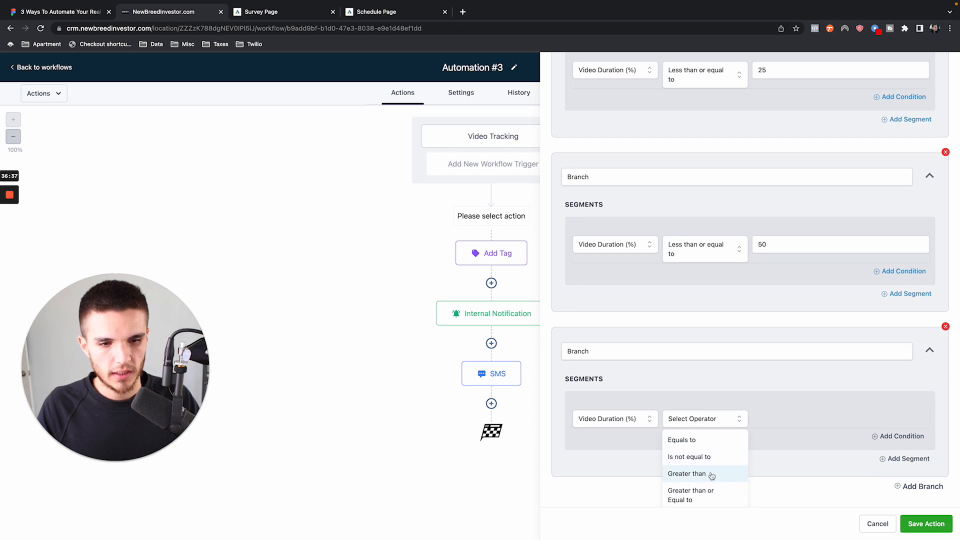
{"action": "scroll", "coordinate": [743, 484], "scroll_direction": "down", "scroll_amount": 2}
{"action": "scroll", "coordinate": [820, 454], "scroll_direction": "down", "scroll_amount": 2}
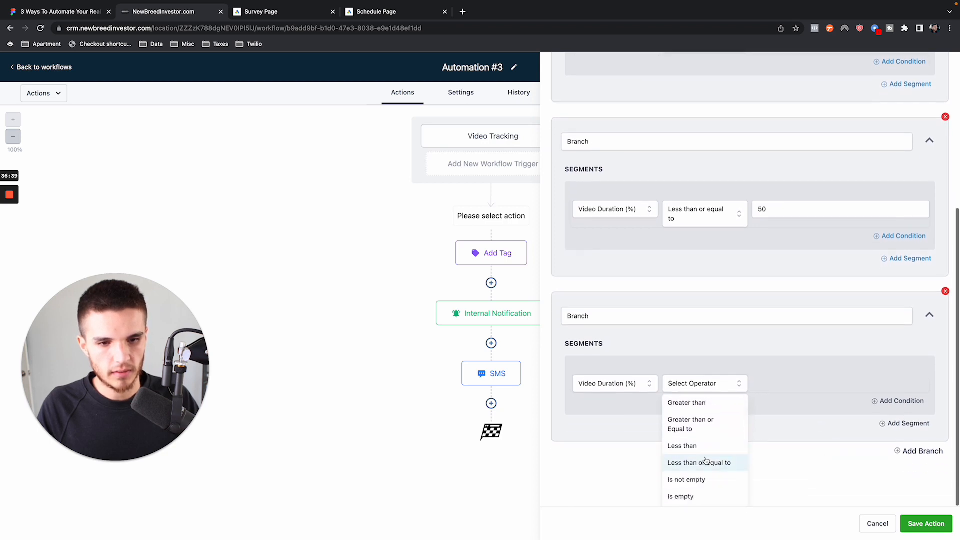
{"action": "left_click", "coordinate": [695, 461]}
{"action": "left_click", "coordinate": [806, 406]}
{"action": "type", "text": "75"}
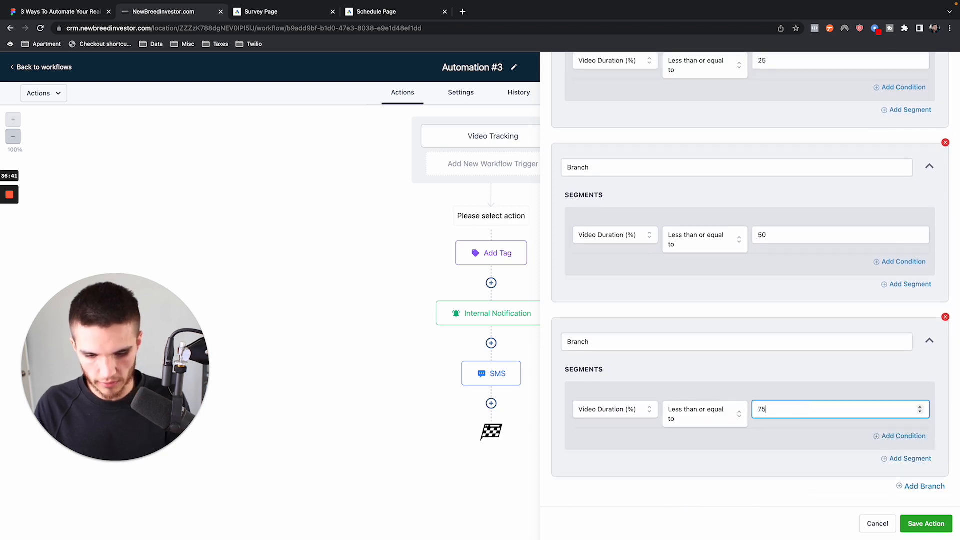
- Add a fourth branch to the condition and base its segment on Video Duration (%)
{"action": "left_click", "coordinate": [924, 485]}
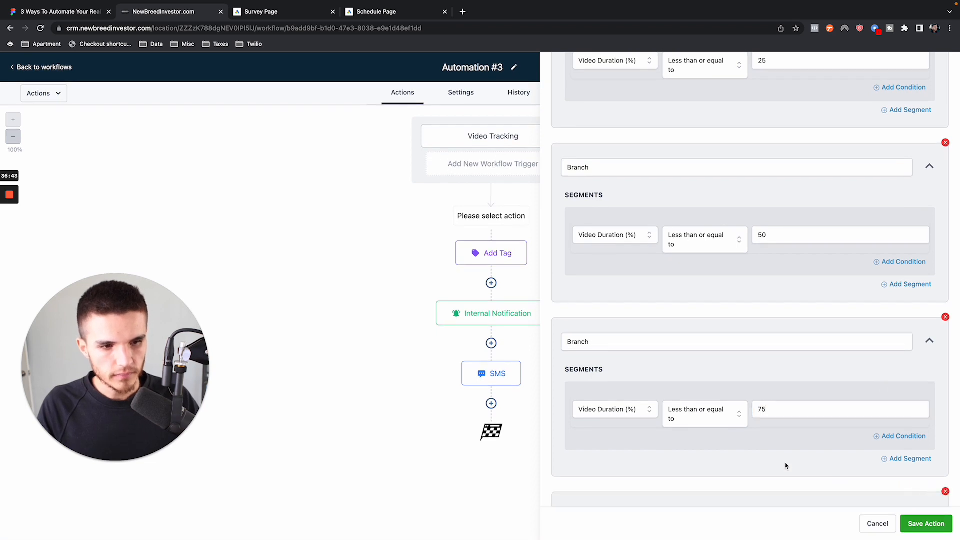
{"action": "scroll", "coordinate": [771, 457], "scroll_direction": "down", "scroll_amount": 3}
{"action": "left_click", "coordinate": [643, 419]}
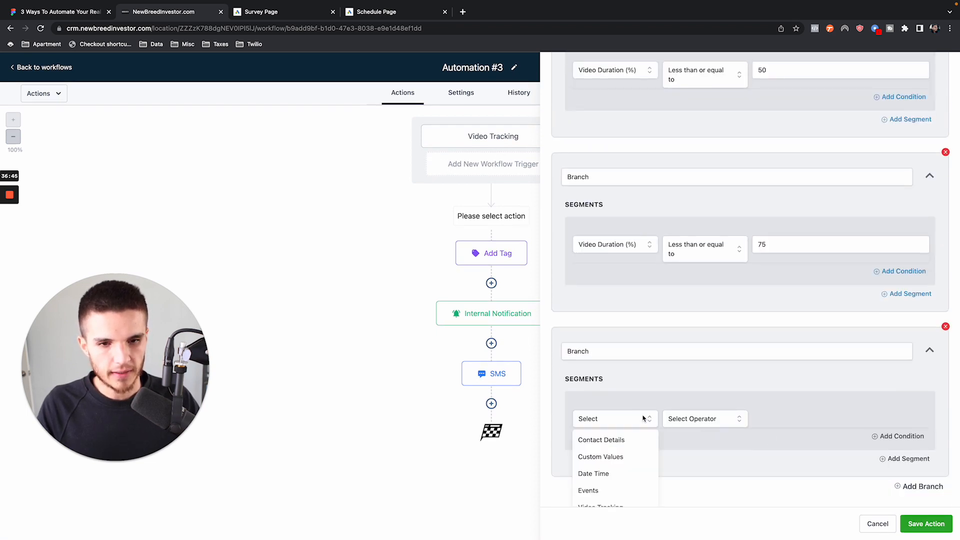
{"action": "scroll", "coordinate": [625, 465], "scroll_direction": "down", "scroll_amount": 5}
{"action": "scroll", "coordinate": [622, 464], "scroll_direction": "up", "scroll_amount": 2}
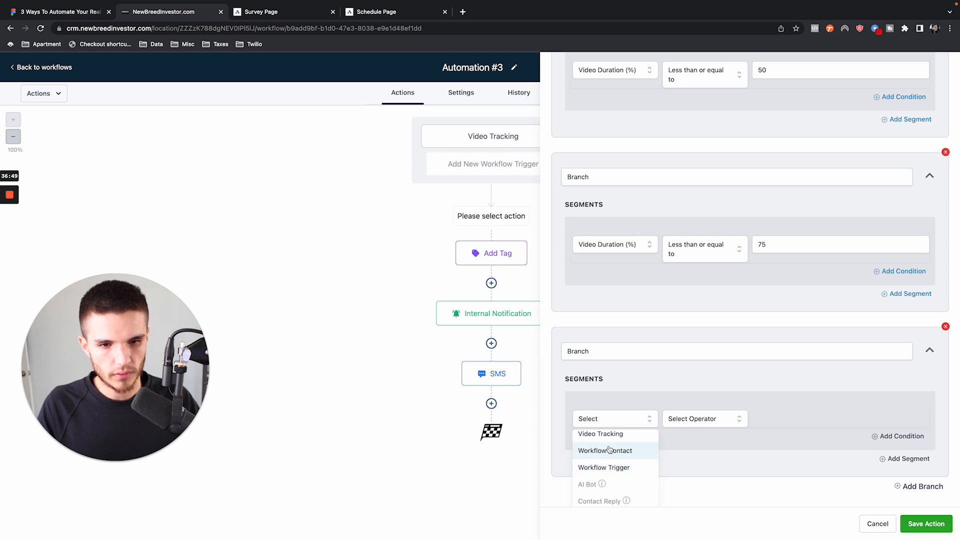
{"action": "left_click", "coordinate": [684, 421]}
{"action": "left_click", "coordinate": [631, 424]}
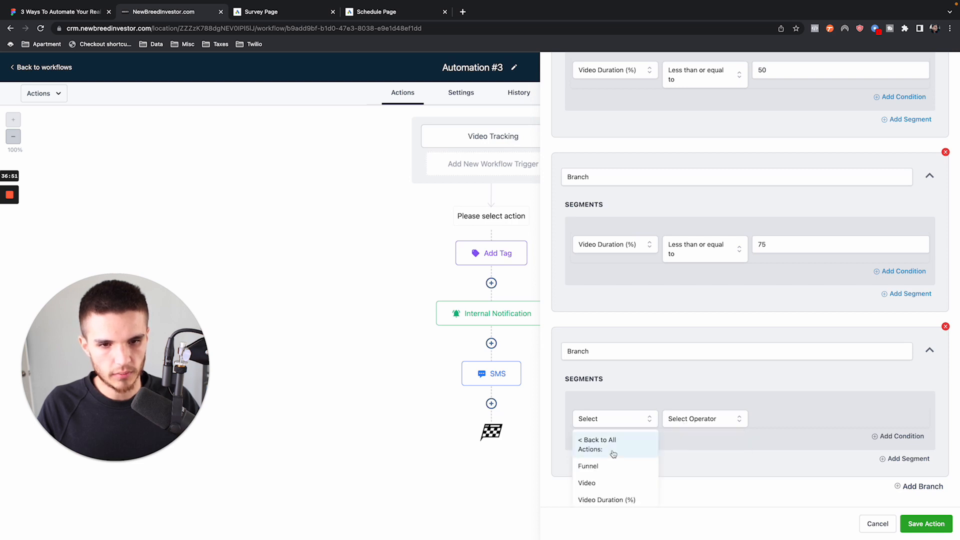
{"action": "left_click", "coordinate": [612, 499]}
- Set the fourth branch's condition to Less than or equal to 100 and save the If / Else action
{"action": "left_click", "coordinate": [696, 419]}
{"action": "scroll", "coordinate": [695, 483], "scroll_direction": "down", "scroll_amount": 3}
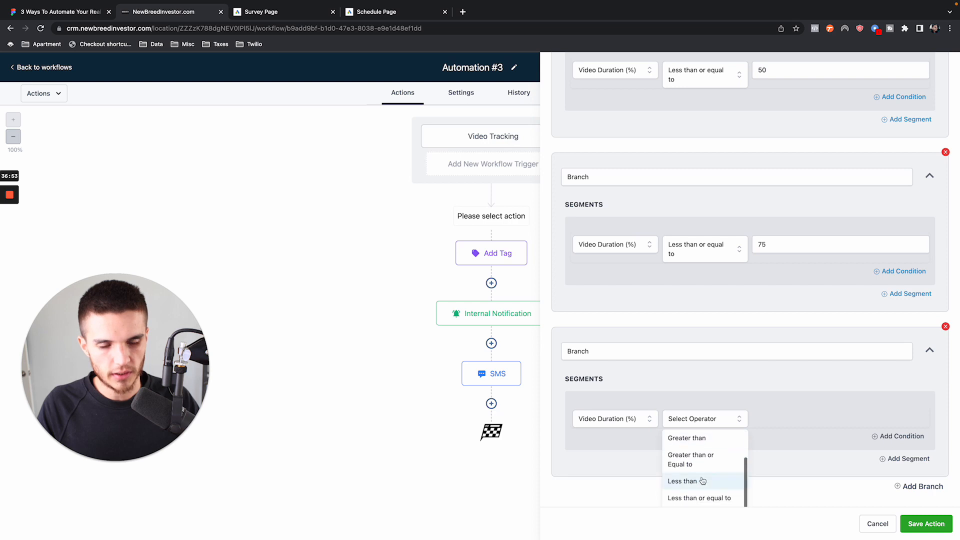
{"action": "left_click", "coordinate": [722, 464]}
{"action": "left_click", "coordinate": [770, 409]}
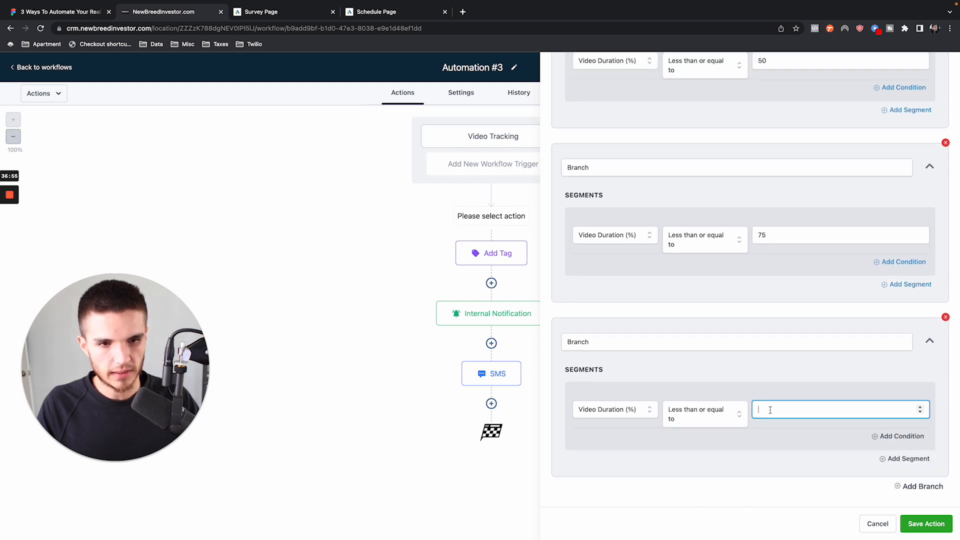
{"action": "type", "text": "100"}
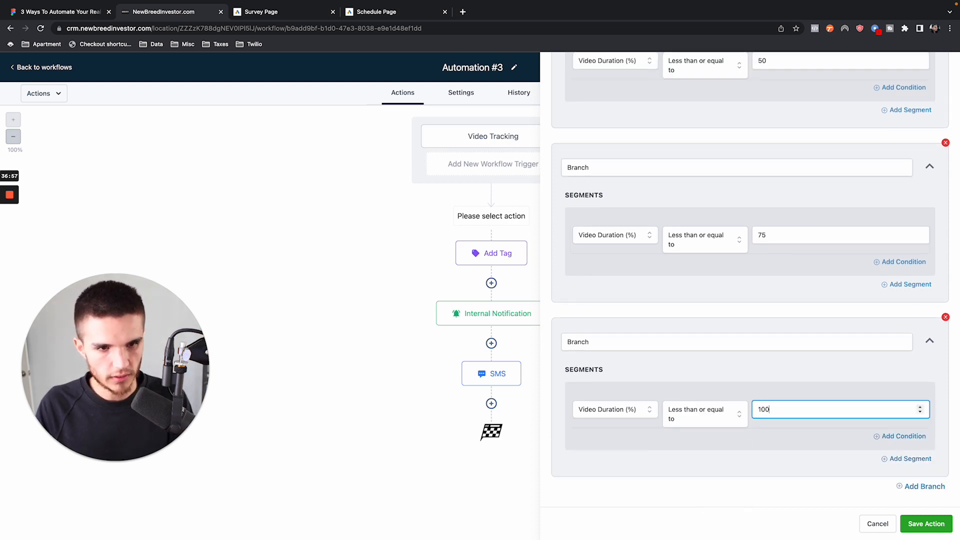
{"action": "left_click", "coordinate": [945, 530]}
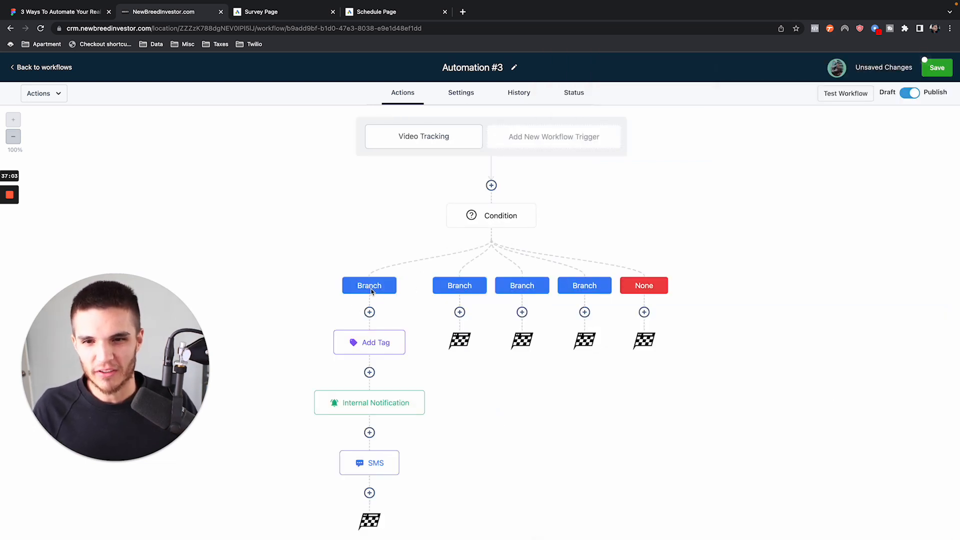
- Review the branch settings of the Condition action and close it without changes
{"action": "mouse_move", "coordinate": [522, 220]}
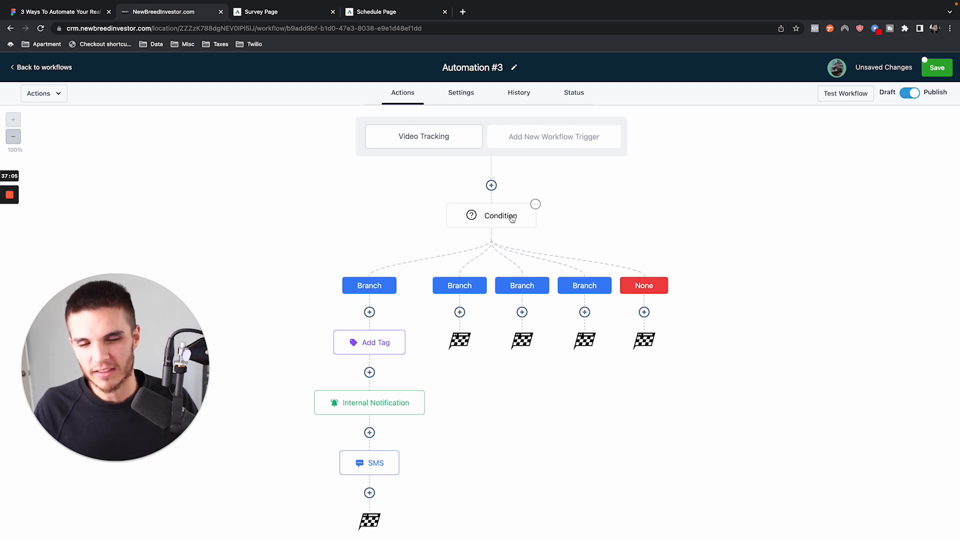
{"action": "left_click", "coordinate": [512, 218]}
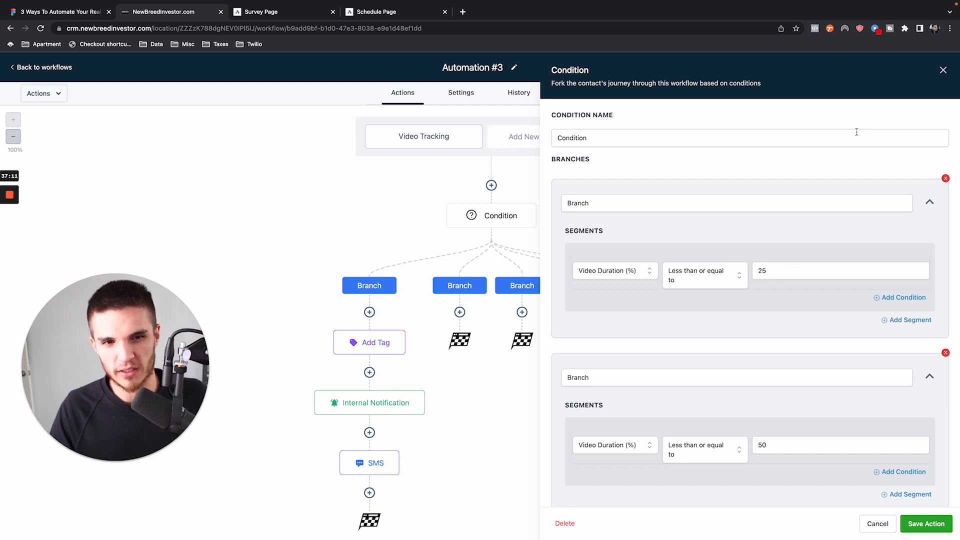
{"action": "left_click", "coordinate": [942, 70]}
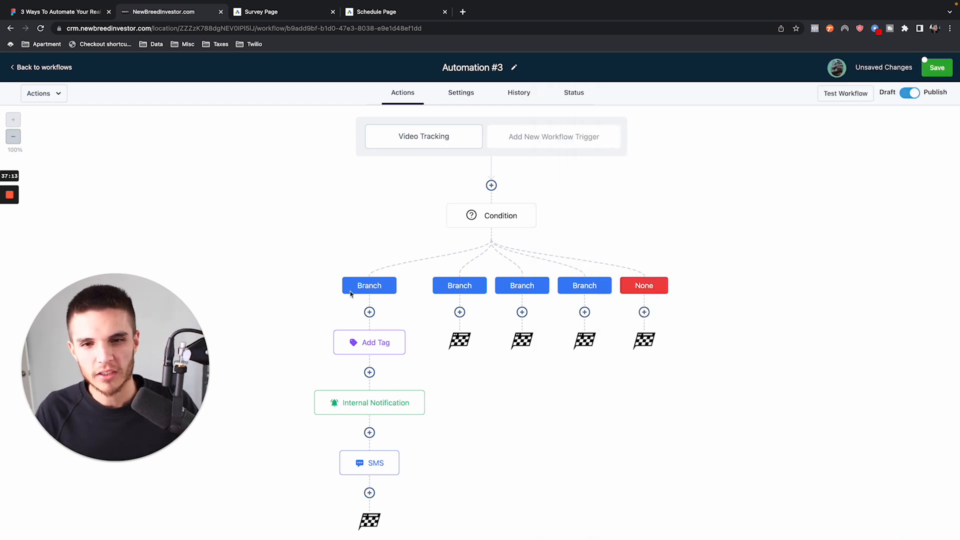
- Reopen the Condition action, rename its first branch "Watched at 25%" and copy that name
{"action": "left_click", "coordinate": [495, 220]}
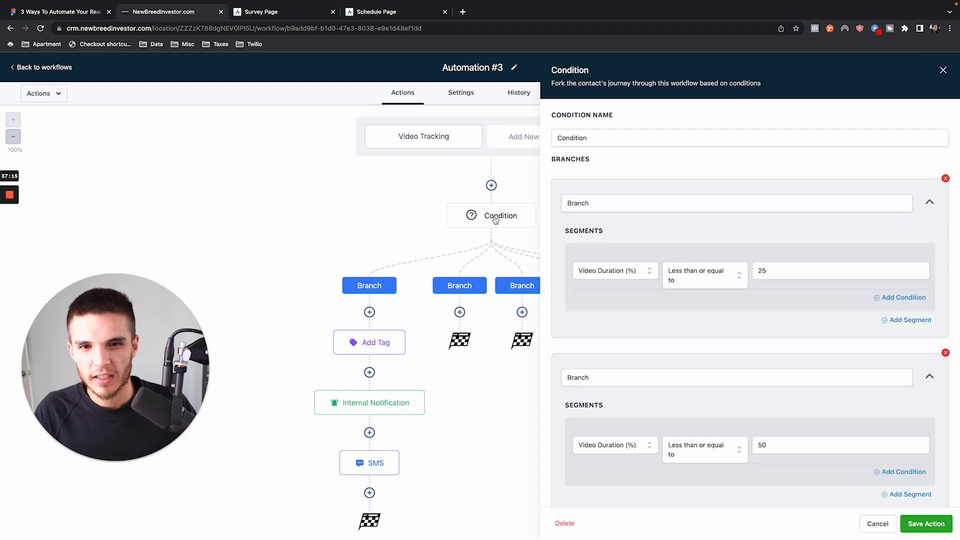
{"action": "double_click", "coordinate": [631, 202]}
{"action": "type", "text": "Watched a"}
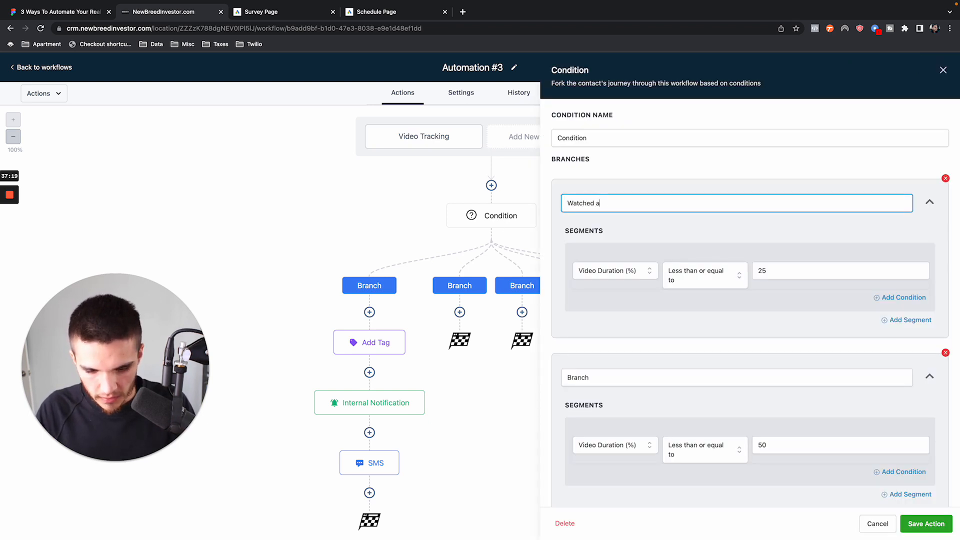
{"action": "type", "text": "t 25%"}
{"action": "key", "text": "ctrl+a"}
{"action": "key", "text": "ctrl+c"}
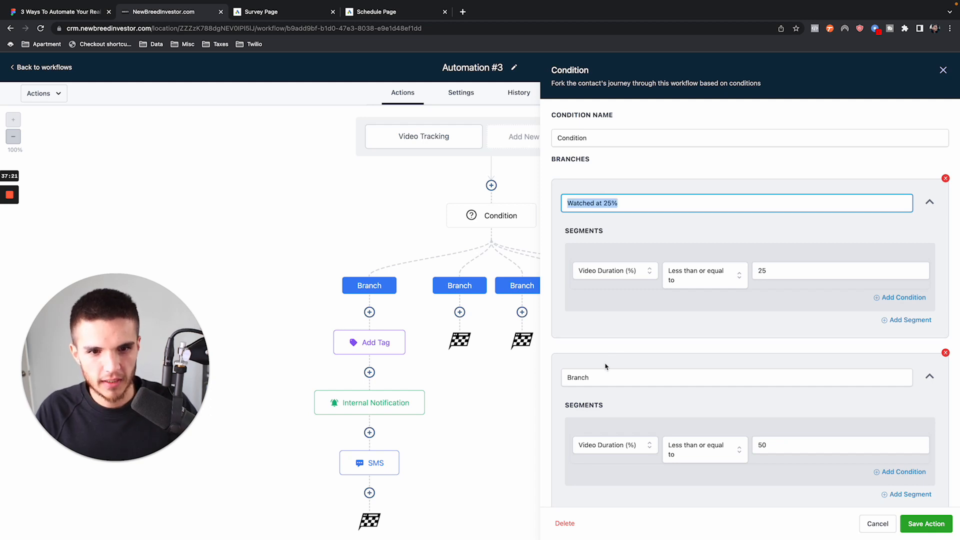
- Paste the copied name into the second branch and change it to "Watched at 50%"
{"action": "double_click", "coordinate": [601, 376]}
{"action": "key", "text": "ctrl+v"}
{"action": "left_click", "coordinate": [607, 377]}
{"action": "key", "text": "BackSpace"}
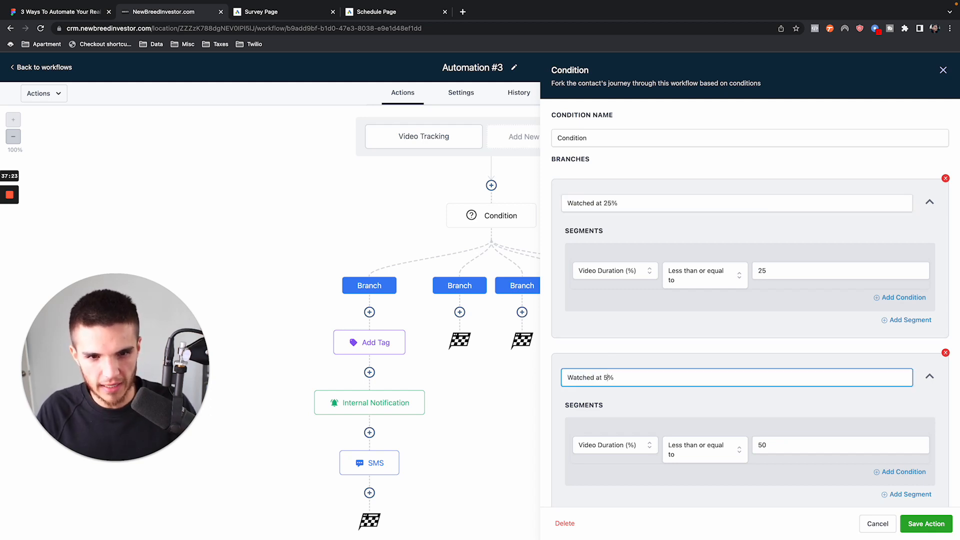
- Paste the copied name into the third branch and change it to "Watched at 75%"
{"action": "scroll", "coordinate": [611, 377], "scroll_direction": "down", "scroll_amount": 6}
{"action": "left_click", "coordinate": [607, 257]}
{"action": "double_click", "coordinate": [607, 257]}
{"action": "key", "text": "ctrl+v"}
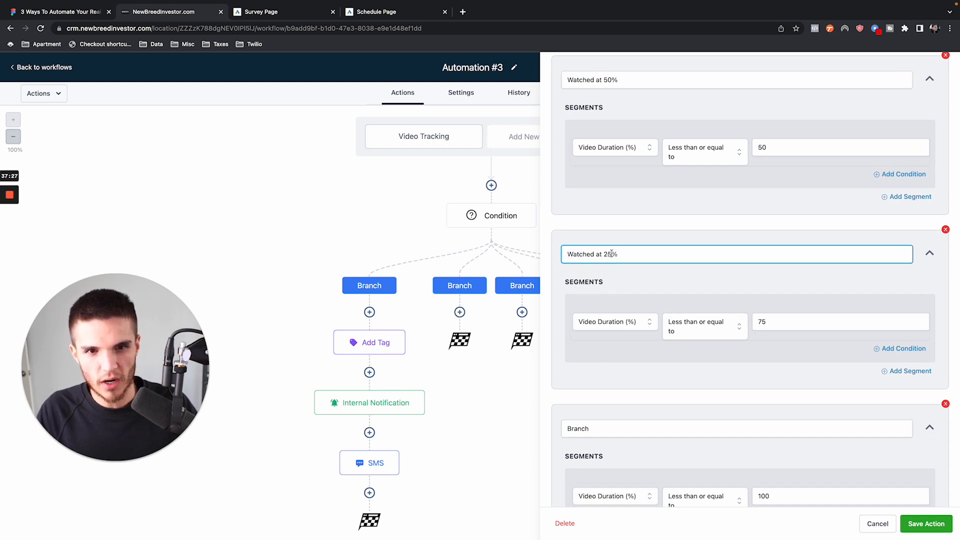
{"action": "key", "text": "BackSpace"}
{"action": "type", "text": "7"}
- Paste the copied name into the fourth branch and change it to "Watched at 75-100%"
{"action": "scroll", "coordinate": [606, 254], "scroll_direction": "down", "scroll_amount": 3}
{"action": "left_click", "coordinate": [606, 338]}
{"action": "double_click", "coordinate": [606, 337]}
{"action": "key", "text": "ctrl+v"}
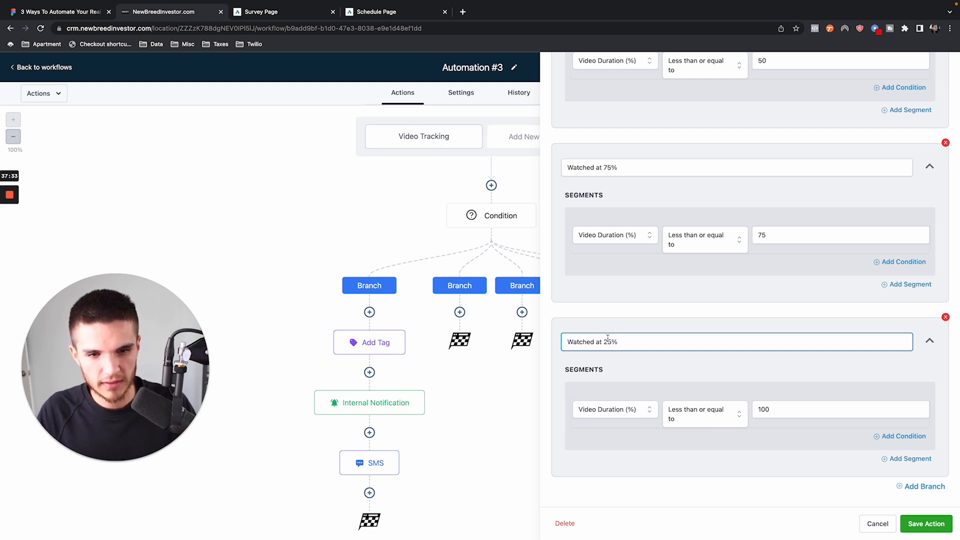
{"action": "type", "text": "00"}
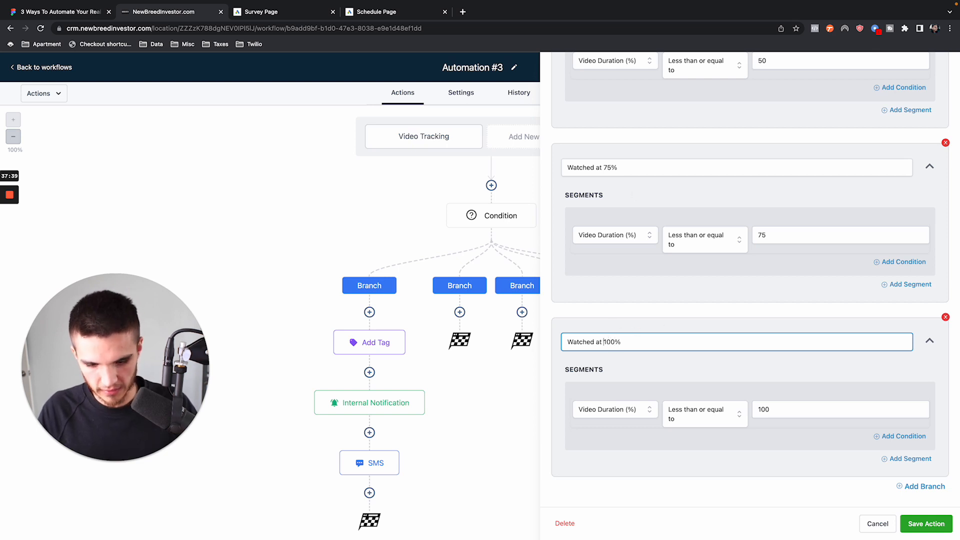
{"action": "type", "text": "75-"}
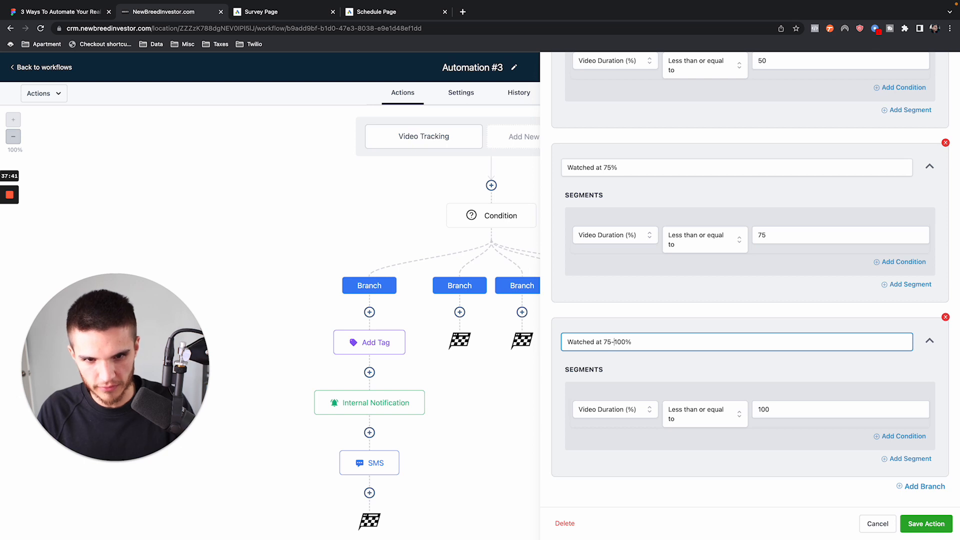
- Change the third branch's name to the range "Watched at 50-75%"
{"action": "left_click", "coordinate": [604, 168]}
{"action": "type", "text": "50-75"}
{"action": "key", "text": "Delete"}
{"action": "key", "text": "Delete"}
- Change the second branch's name to the range "Watched at 25-50%"
{"action": "scroll", "coordinate": [600, 165], "scroll_direction": "up", "scroll_amount": 4}
{"action": "left_click", "coordinate": [605, 179]}
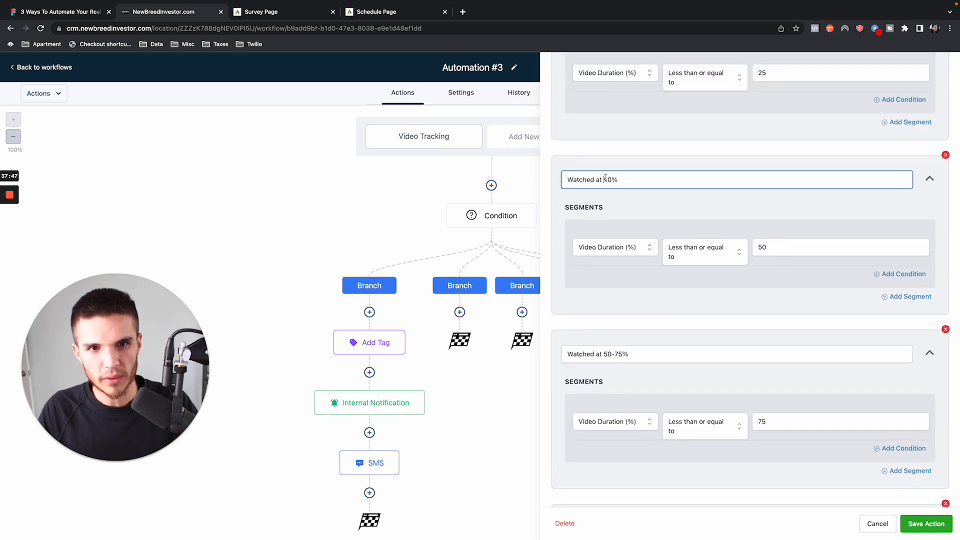
{"action": "type", "text": "25-5"}
{"action": "key", "text": "Delete"}
- Change the first branch's name to "Watched at 0-25%" and save the Condition action
{"action": "scroll", "coordinate": [605, 175], "scroll_direction": "up", "scroll_amount": 4}
{"action": "left_click", "coordinate": [601, 96]}
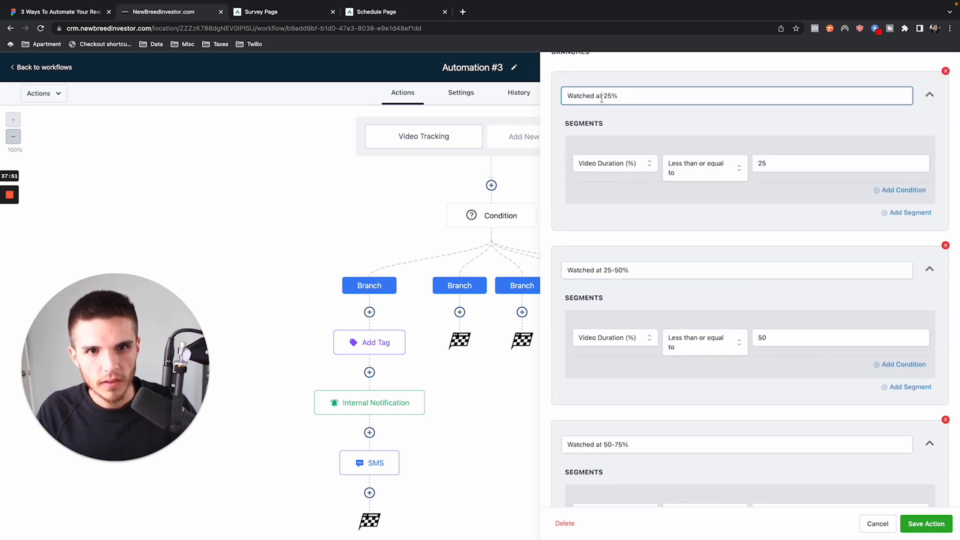
{"action": "type", "text": "0-25"}
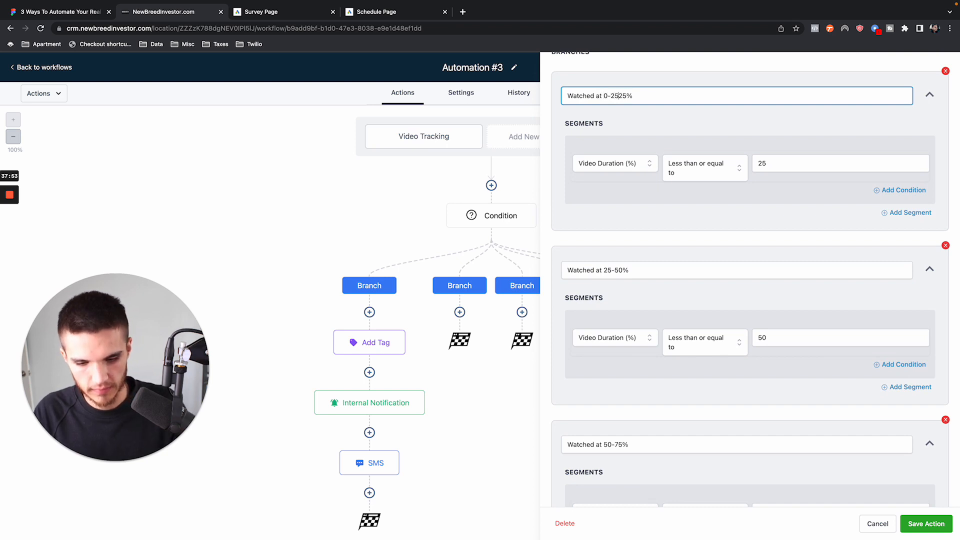
{"action": "key", "text": "Delete"}
{"action": "key", "text": "Delete"}
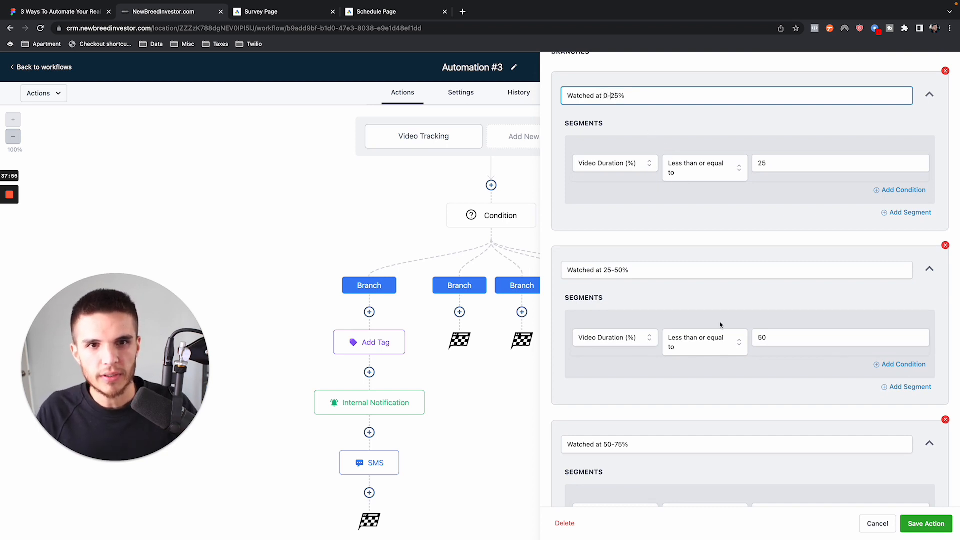
{"action": "scroll", "coordinate": [720, 325], "scroll_direction": "down", "scroll_amount": 5}
{"action": "left_click", "coordinate": [926, 524]}
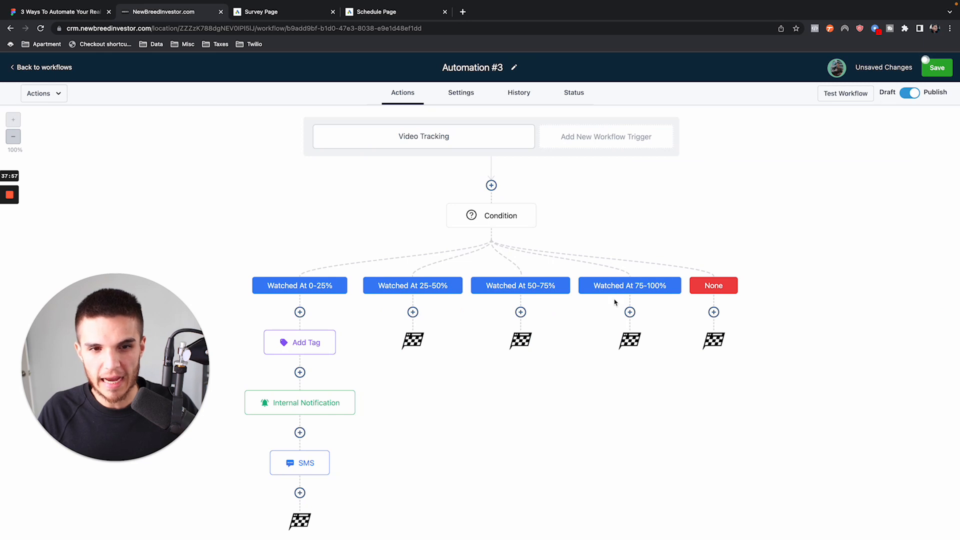
- Check which tag the Add Tag action under the "Watched at 0-25%" branch applies
{"action": "scroll", "coordinate": [335, 334], "scroll_direction": "down", "scroll_amount": 1}
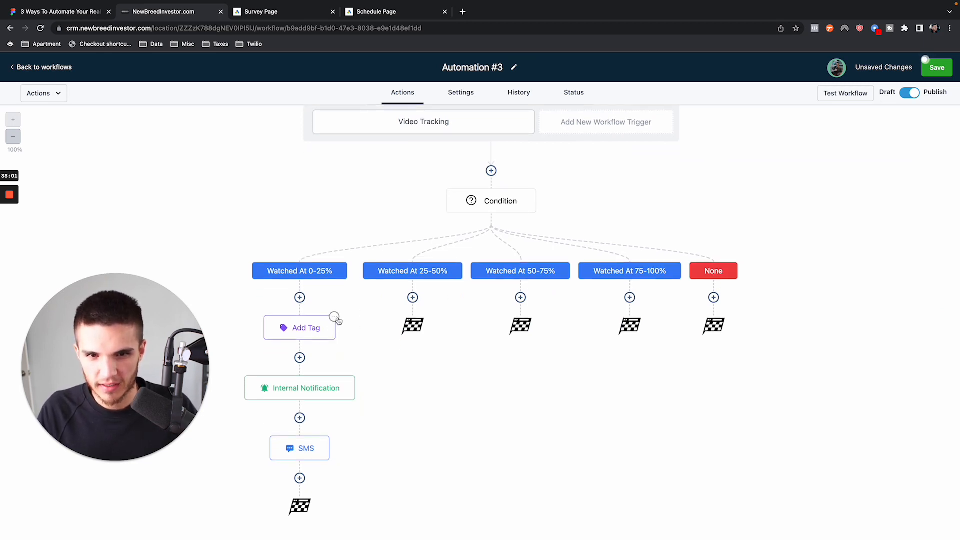
{"action": "left_click", "coordinate": [310, 329]}
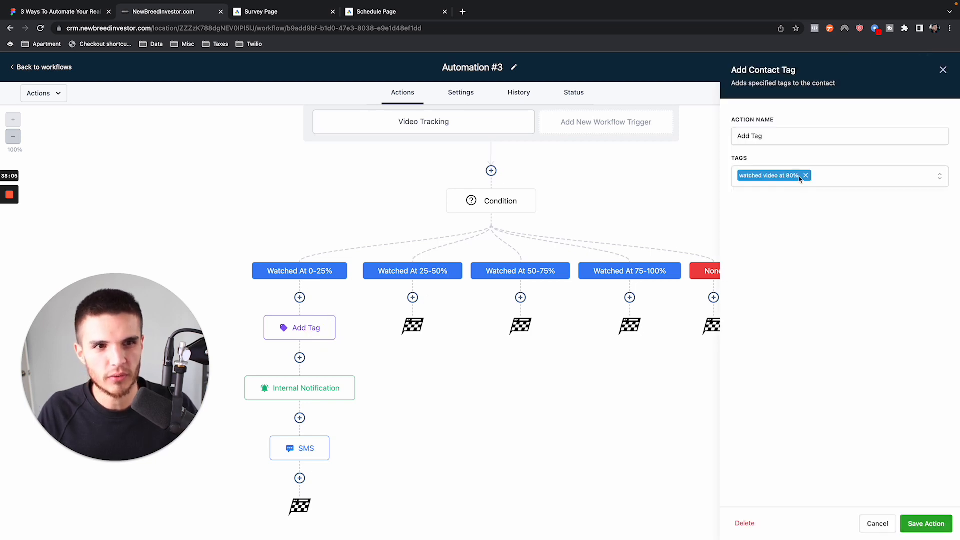
{"action": "left_click", "coordinate": [943, 70]}
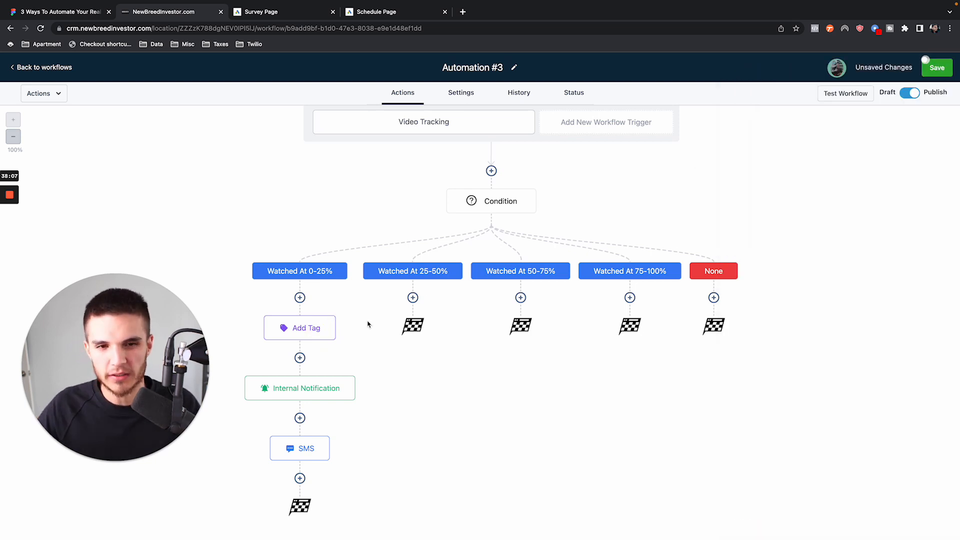
- Move all actions from Add Tag onward into the "Watched at 75-100%" branch and save the workflow
{"action": "left_click", "coordinate": [334, 316]}
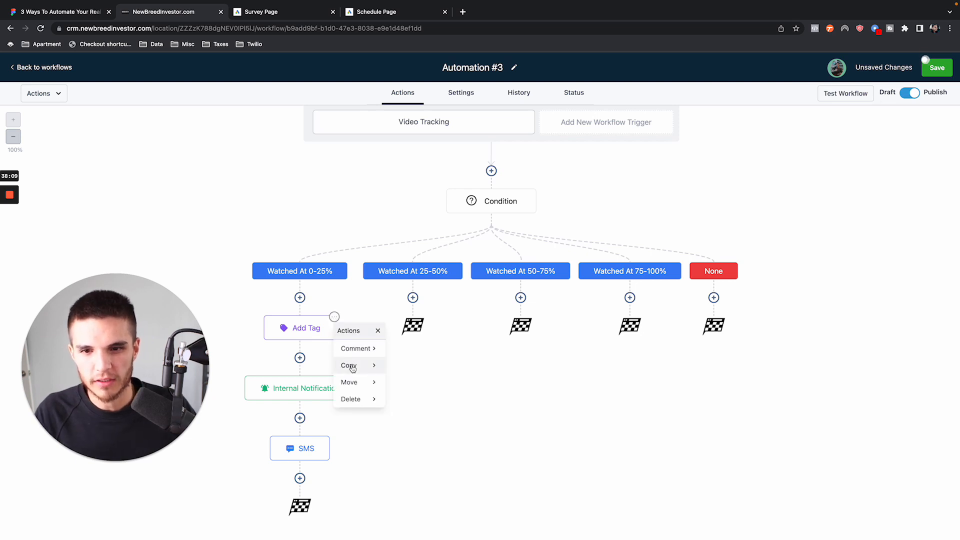
{"action": "mouse_move", "coordinate": [350, 382]}
{"action": "left_click", "coordinate": [455, 369]}
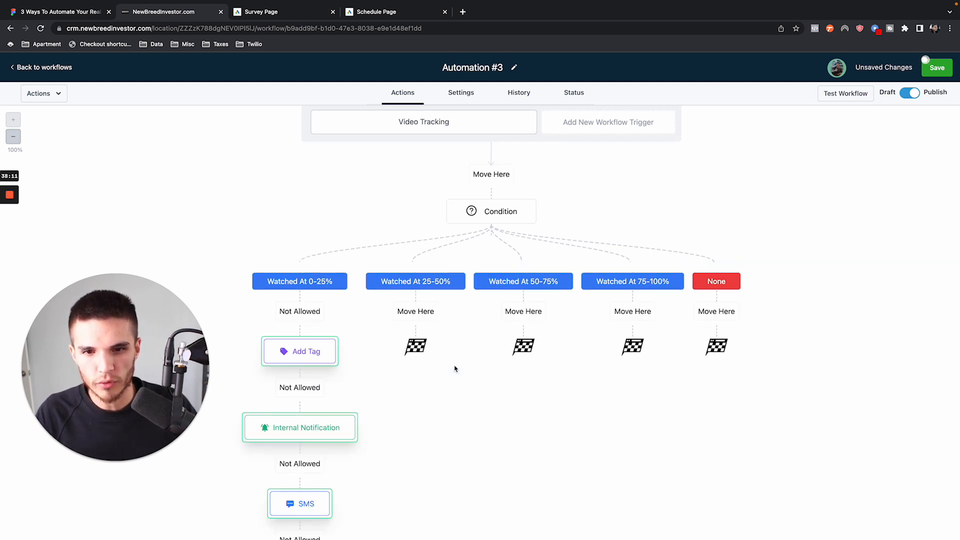
{"action": "left_click", "coordinate": [643, 312]}
{"action": "left_click", "coordinate": [937, 68]}
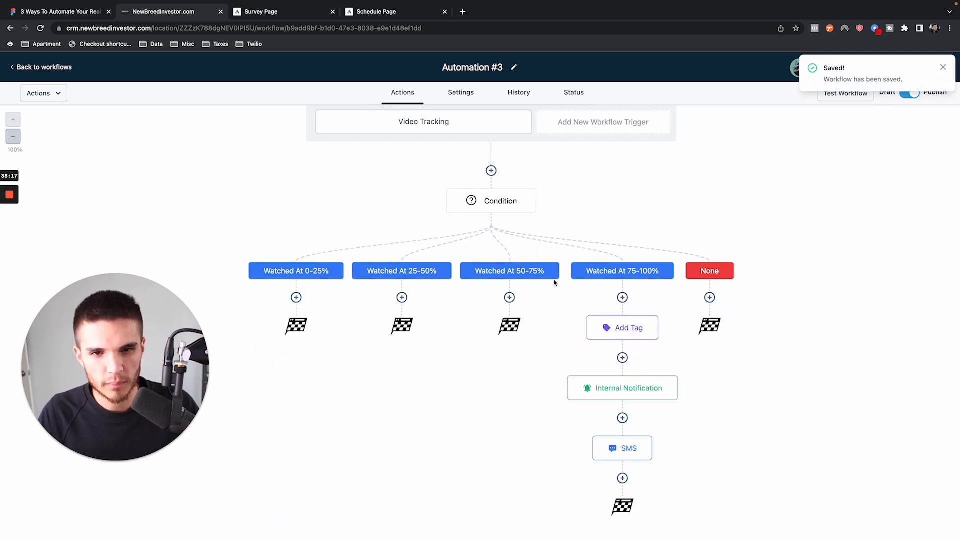
- Check the branch rules in the Condition action and close it without changes
{"action": "left_click", "coordinate": [491, 201]}
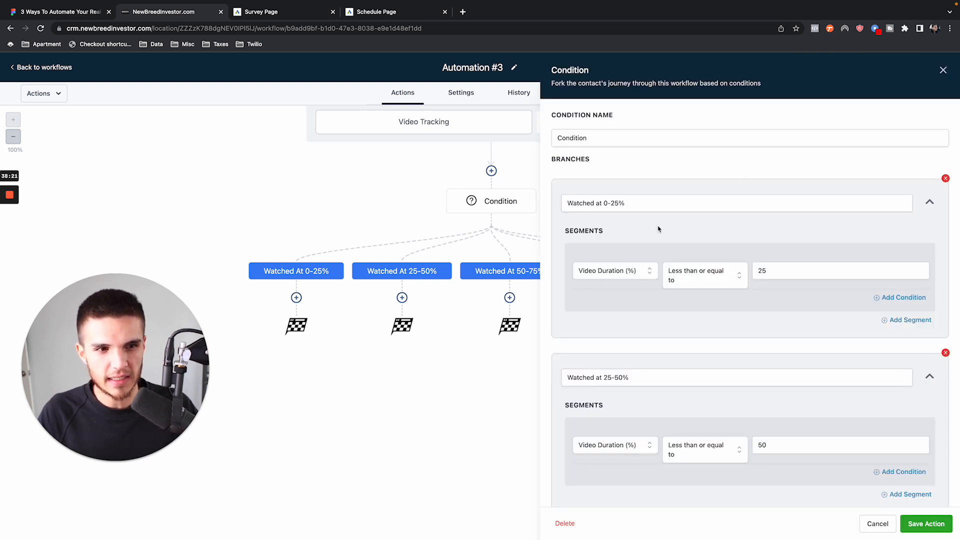
{"action": "left_click", "coordinate": [943, 70]}
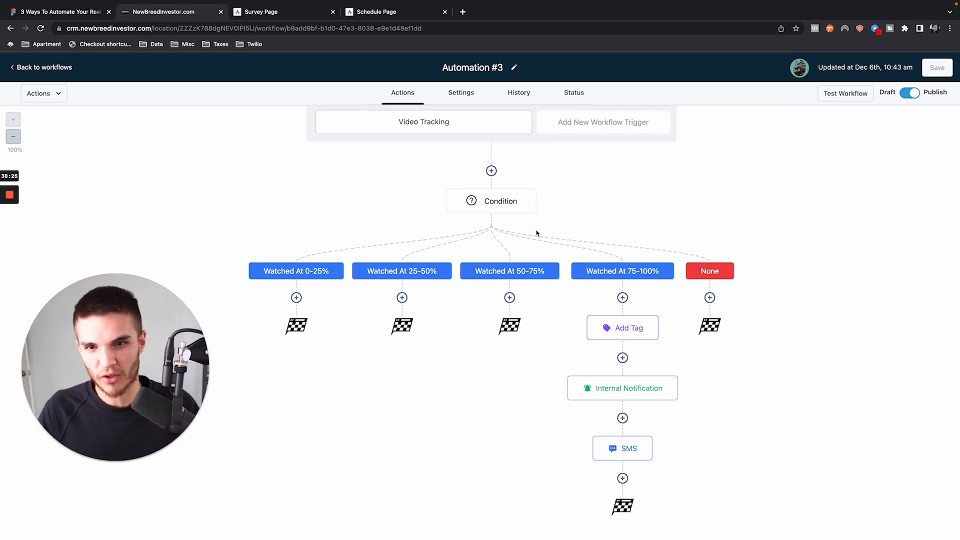
{"action": "key", "text": "XF86MonBrightnessUp"}
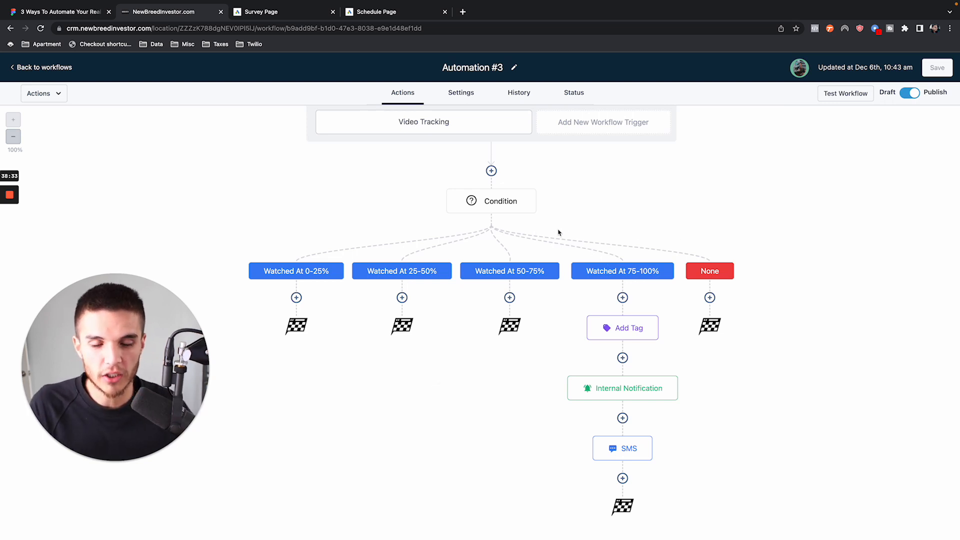
- Add a second condition to the "Watched at 75-100%" branch, using Video Duration (%) from Video Tracking
{"action": "left_click", "coordinate": [624, 271]}
{"action": "scroll", "coordinate": [610, 311], "scroll_direction": "down", "scroll_amount": 5}
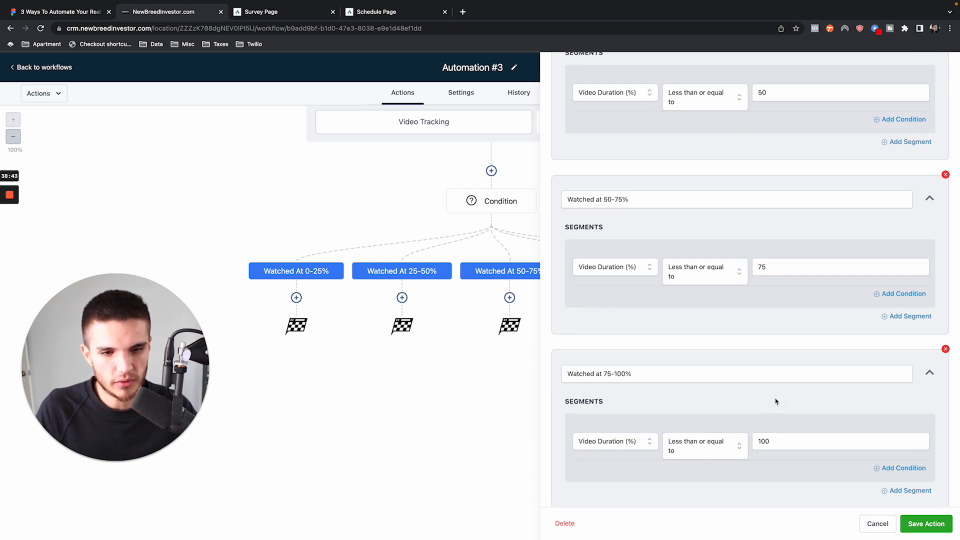
{"action": "scroll", "coordinate": [752, 405], "scroll_direction": "down", "scroll_amount": 1}
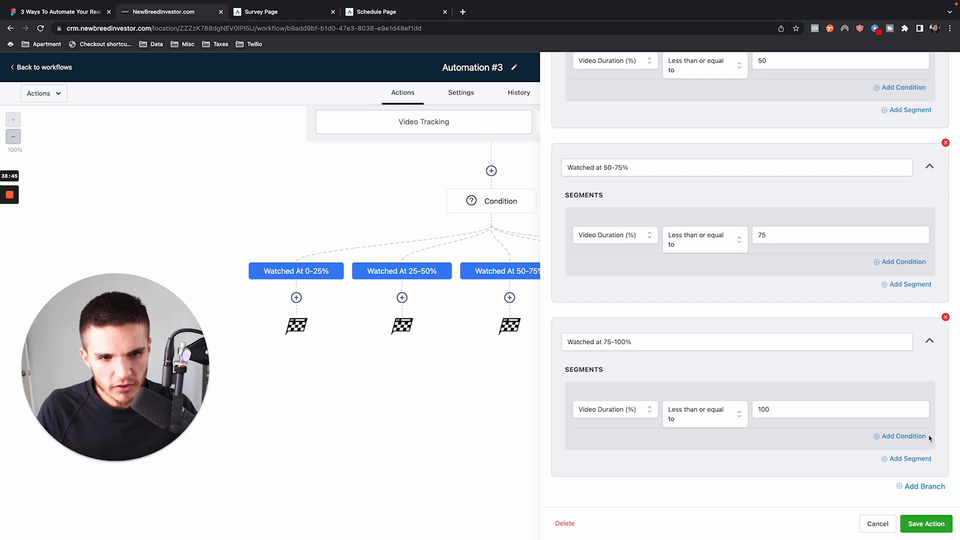
{"action": "left_click", "coordinate": [907, 436]}
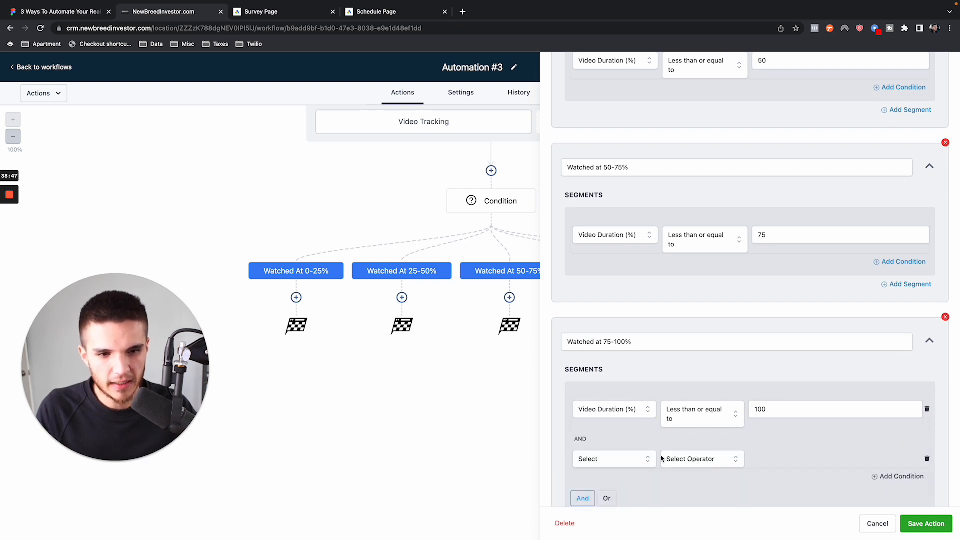
{"action": "left_click", "coordinate": [630, 466]}
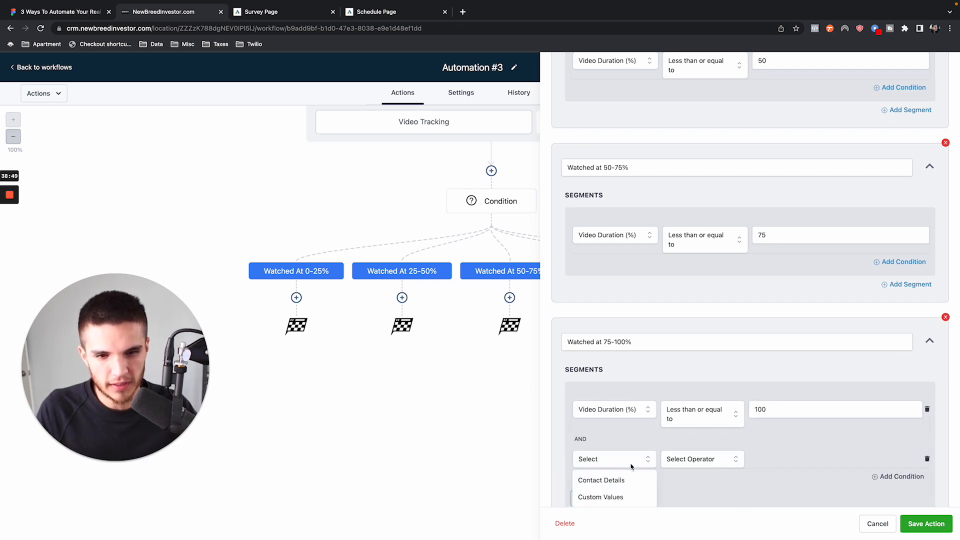
{"action": "scroll", "coordinate": [625, 480], "scroll_direction": "down", "scroll_amount": 5}
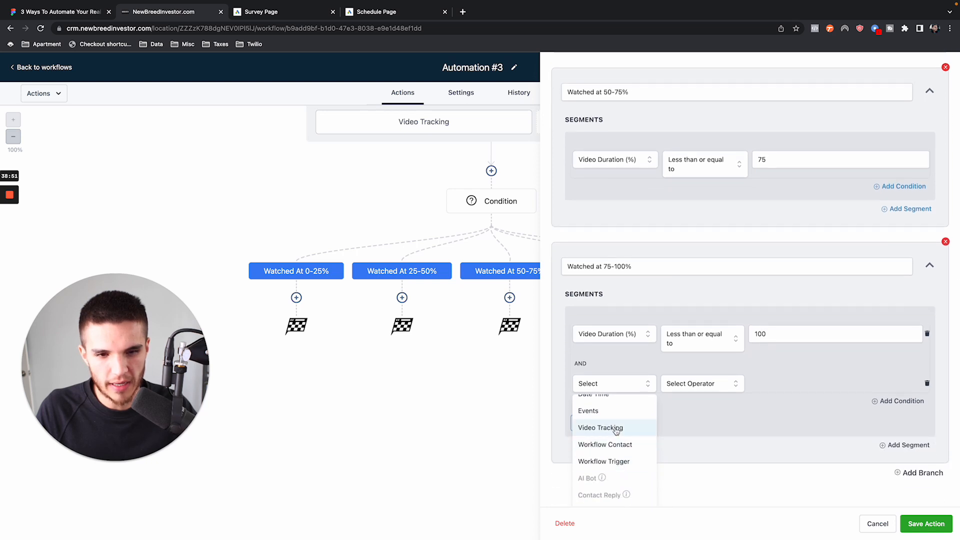
{"action": "left_click", "coordinate": [616, 429]}
{"action": "left_click", "coordinate": [618, 464]}
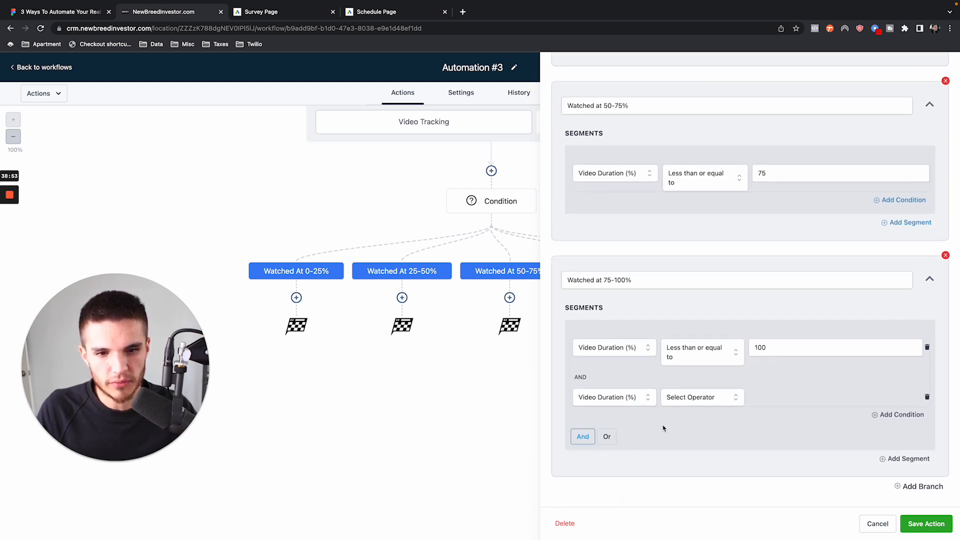
- Set the new Video Duration (%) condition to Greater than or Equal to 76
{"action": "left_click", "coordinate": [688, 399]}
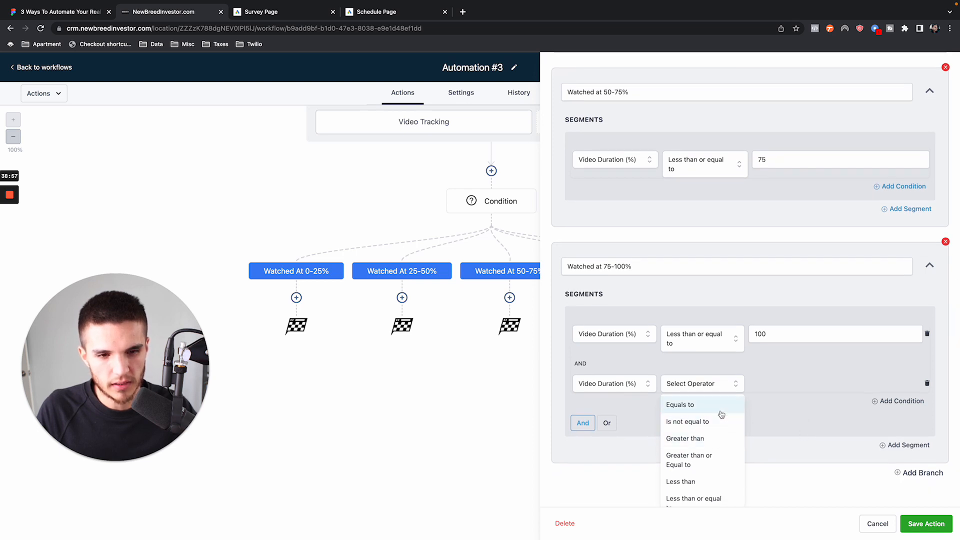
{"action": "left_click", "coordinate": [721, 458]}
{"action": "left_click", "coordinate": [769, 389]}
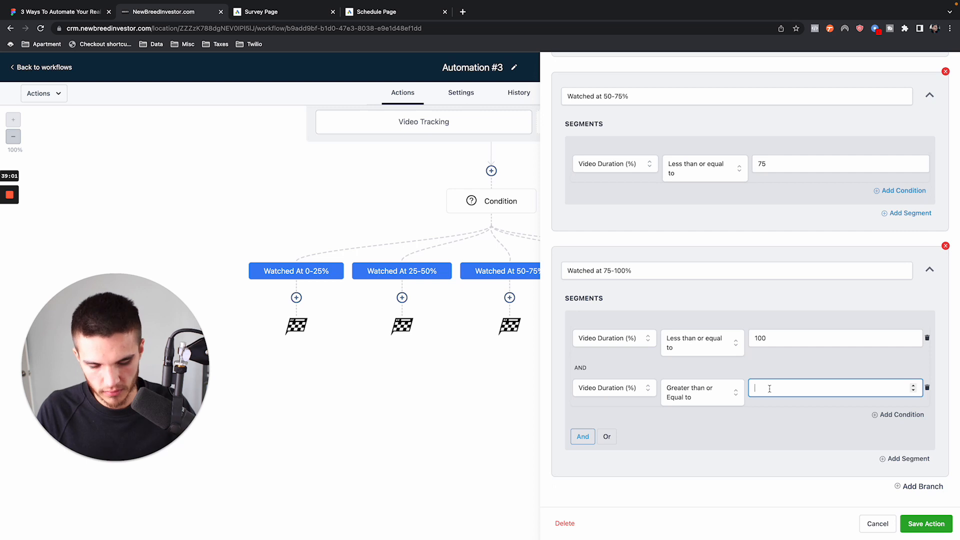
{"action": "type", "text": "76"}
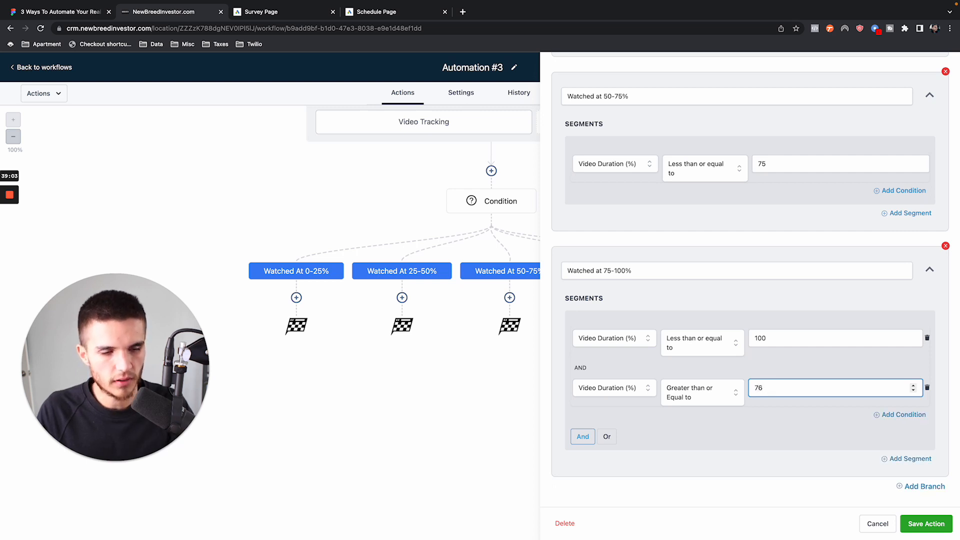
- Compare the duration rules across all four branches and save the Condition action
{"action": "scroll", "coordinate": [653, 270], "scroll_direction": "up", "scroll_amount": 2}
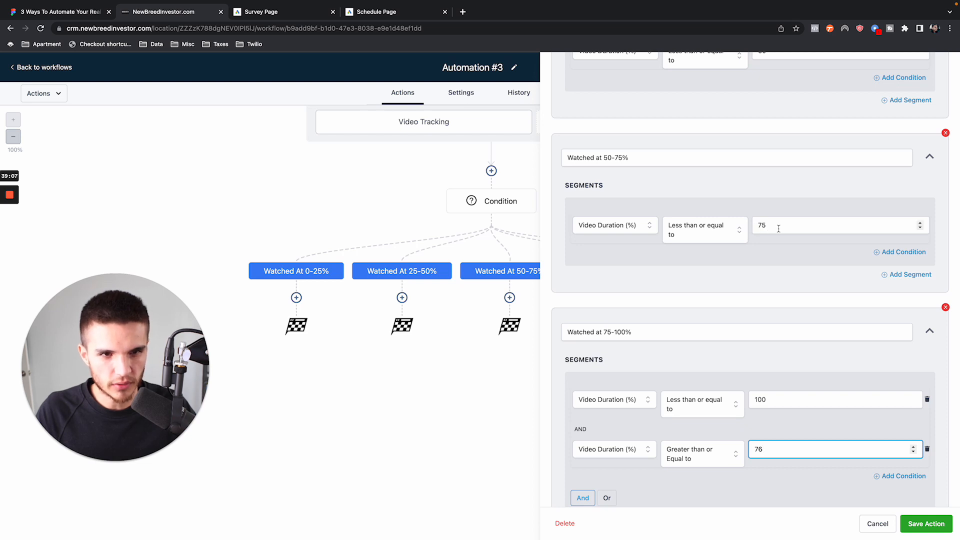
{"action": "scroll", "coordinate": [778, 228], "scroll_direction": "up", "scroll_amount": 8}
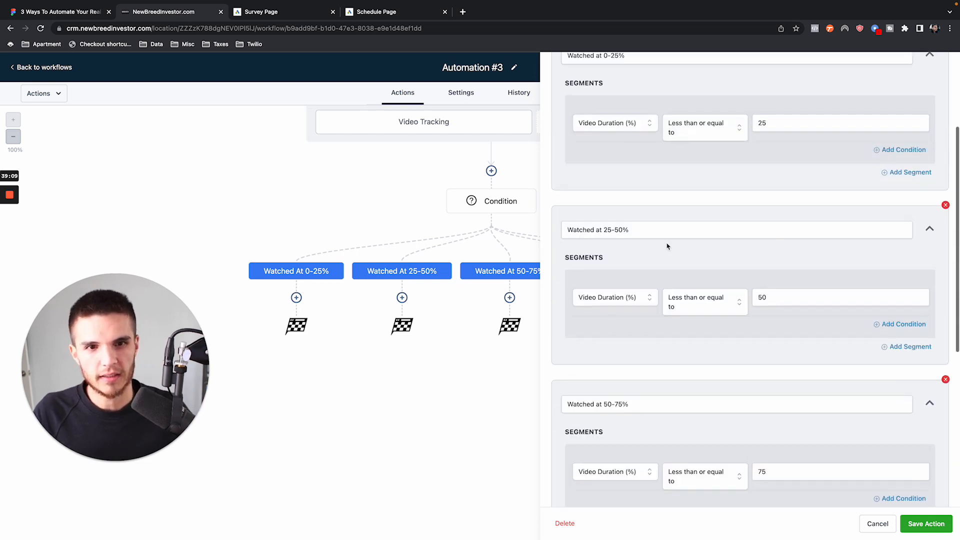
{"action": "scroll", "coordinate": [625, 259], "scroll_direction": "up", "scroll_amount": 2}
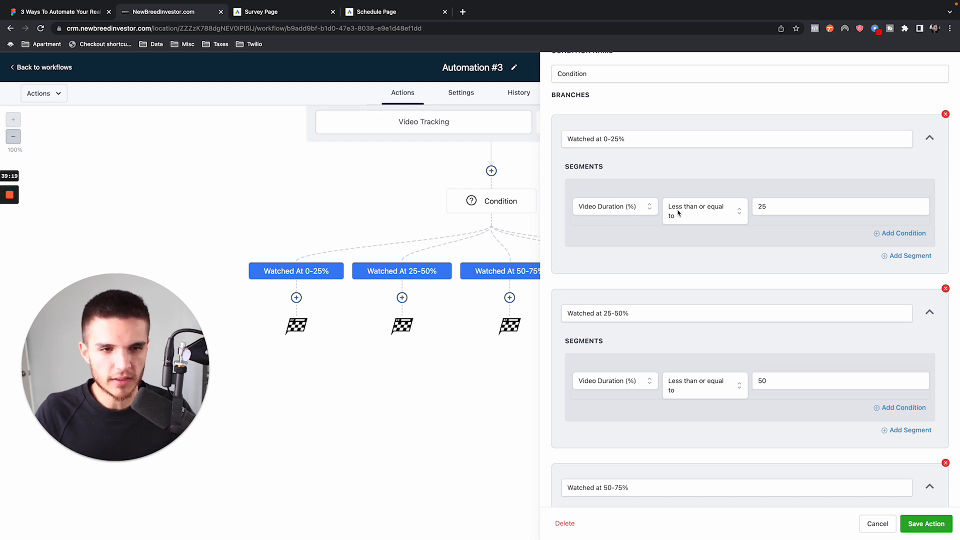
{"action": "scroll", "coordinate": [730, 287], "scroll_direction": "down", "scroll_amount": 10}
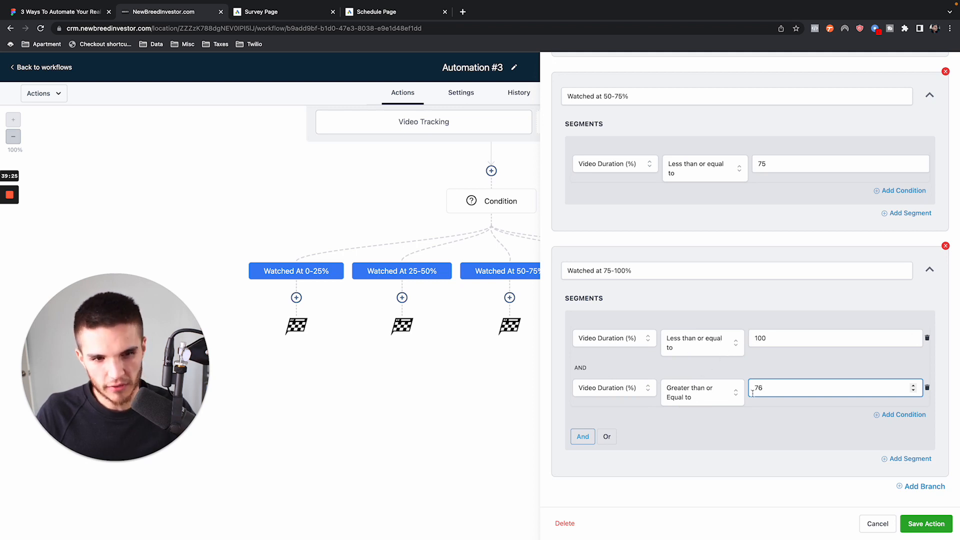
{"action": "scroll", "coordinate": [896, 286], "scroll_direction": "up", "scroll_amount": 3}
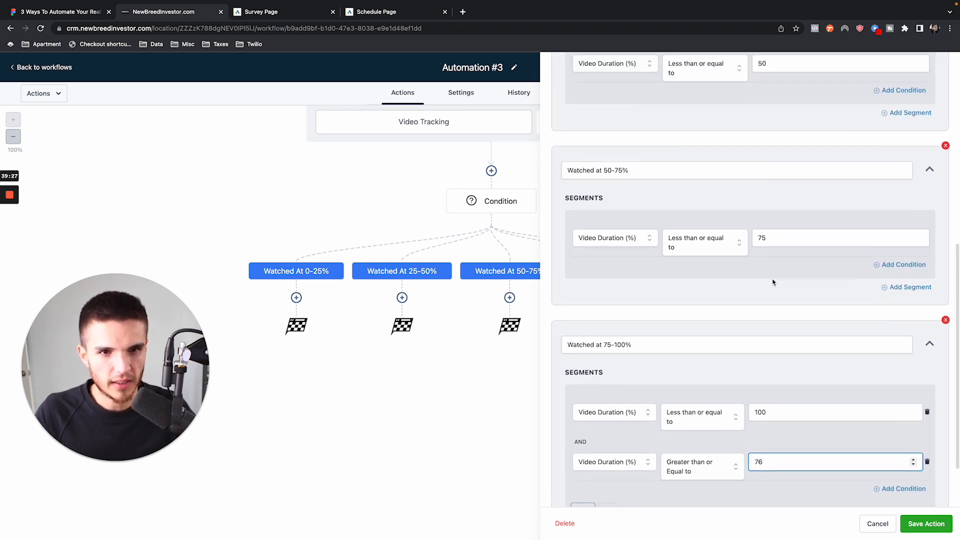
{"action": "scroll", "coordinate": [772, 283], "scroll_direction": "down", "scroll_amount": 3}
{"action": "key", "text": "Return"}
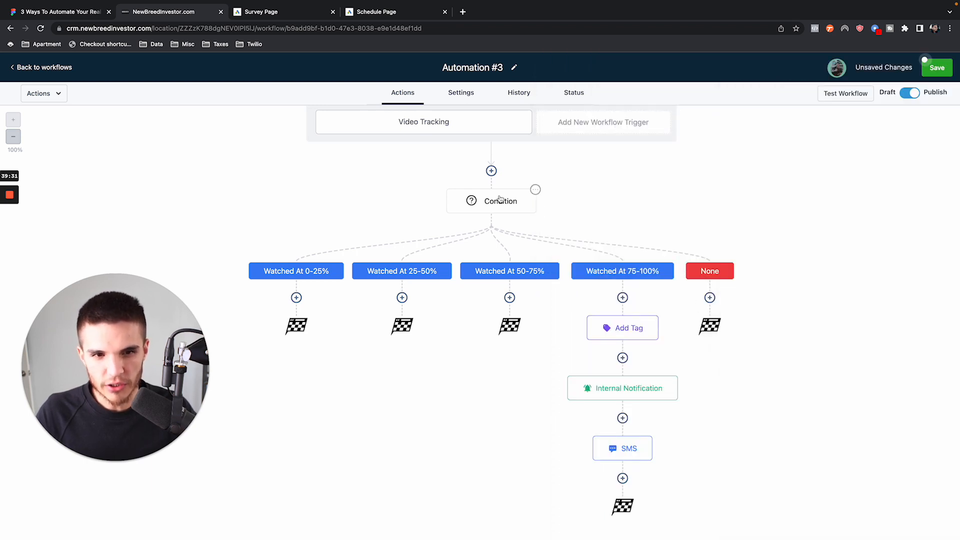
- Move all actions from Add Tag onward to directly above the Condition, below the Video Tracking trigger
{"action": "left_click", "coordinate": [656, 317]}
{"action": "left_click", "coordinate": [683, 382]}
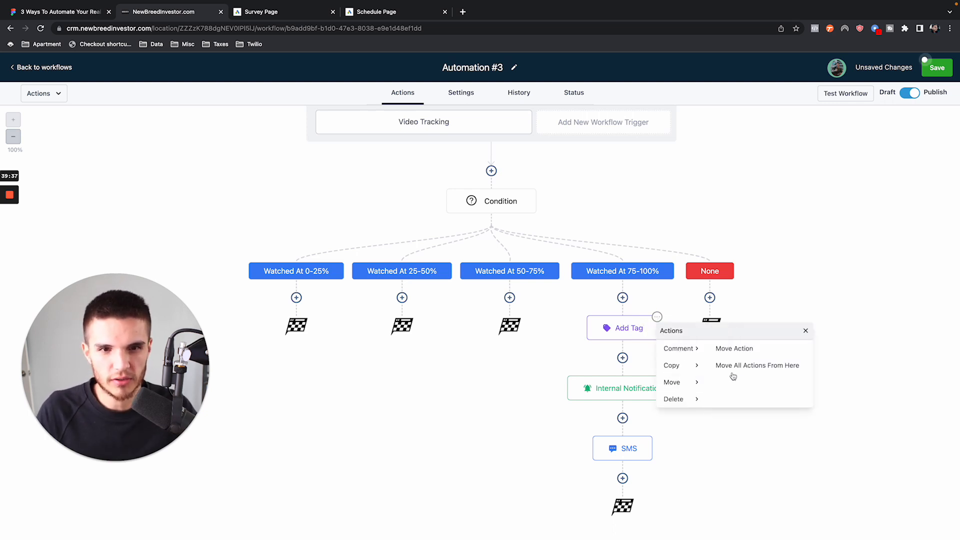
{"action": "left_click", "coordinate": [769, 365]}
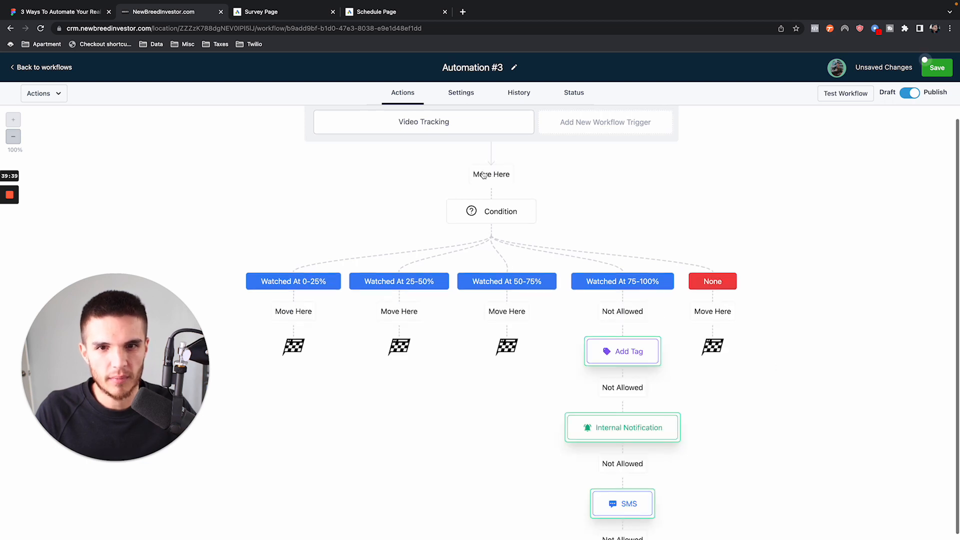
{"action": "left_click", "coordinate": [490, 173]}
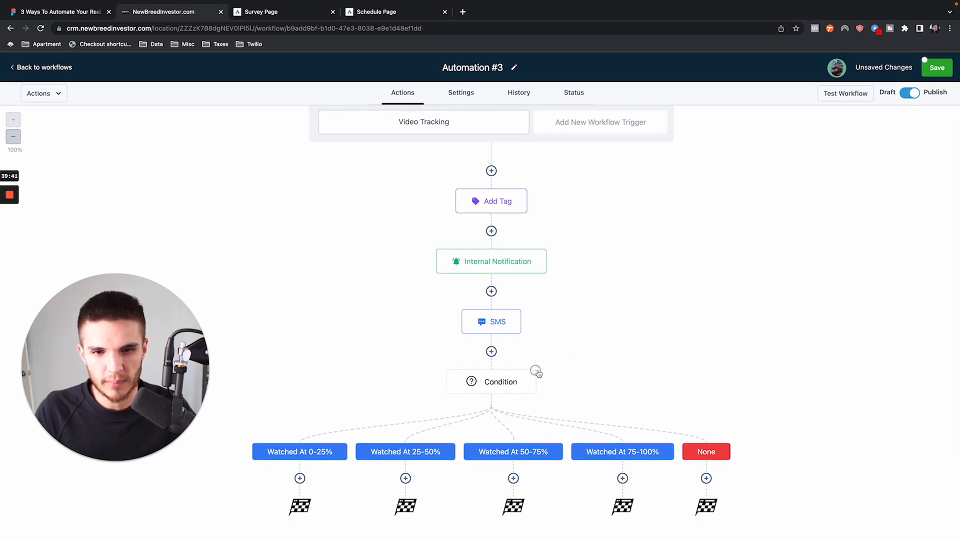
- Delete the Condition action with its branches and save the workflow
{"action": "left_click", "coordinate": [535, 370]}
{"action": "mouse_move", "coordinate": [546, 452]}
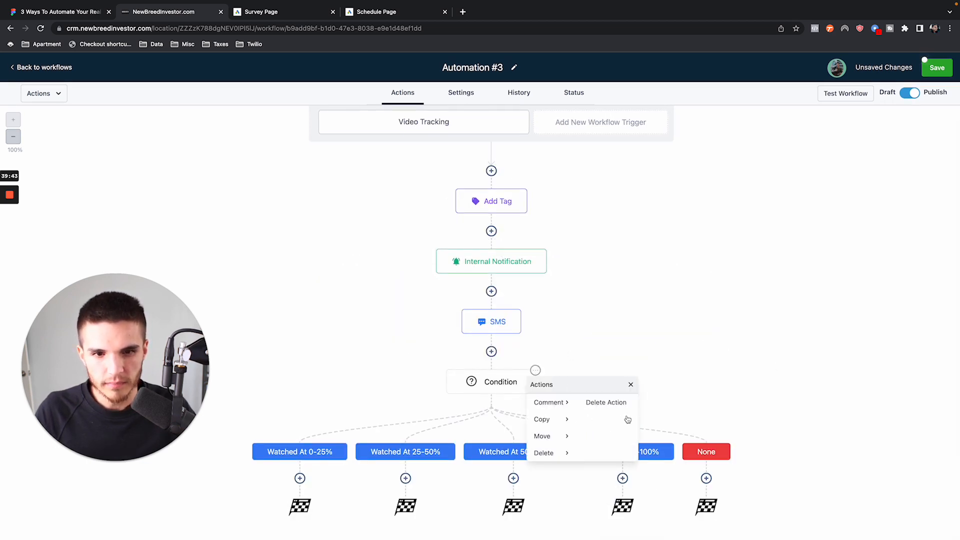
{"action": "left_click", "coordinate": [607, 403]}
{"action": "left_click", "coordinate": [560, 339]}
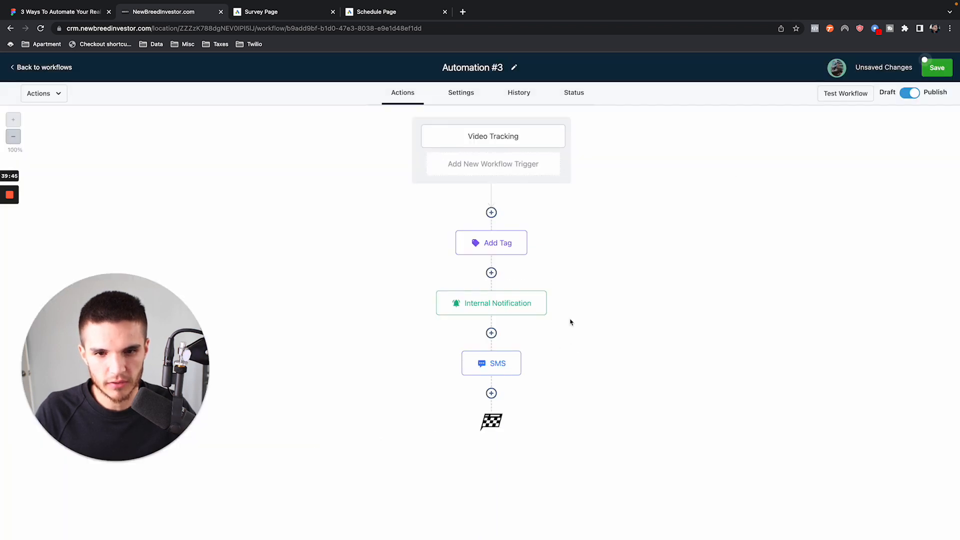
{"action": "left_click", "coordinate": [932, 70]}
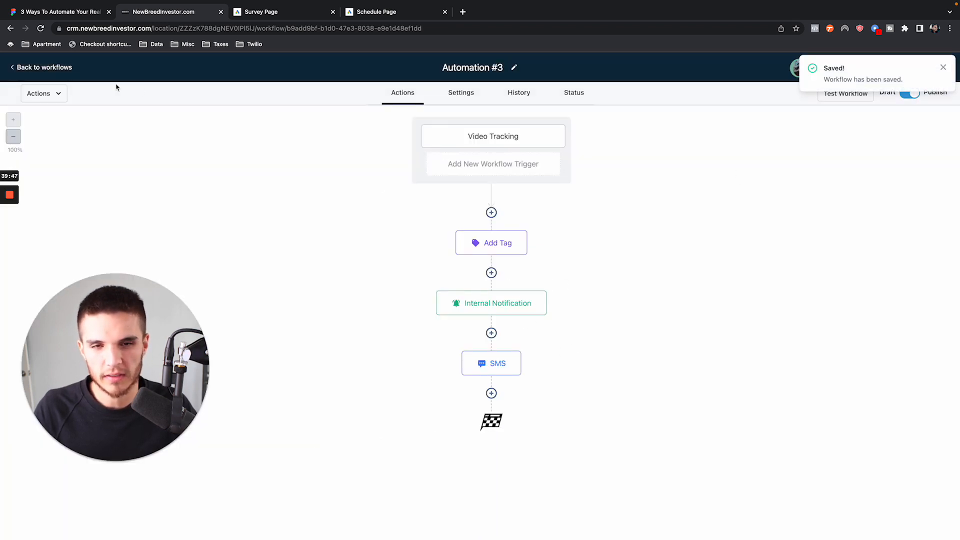
- Return to the workflows list, look briefly at the Survey Page, and come back to the list
{"action": "left_click", "coordinate": [63, 68]}
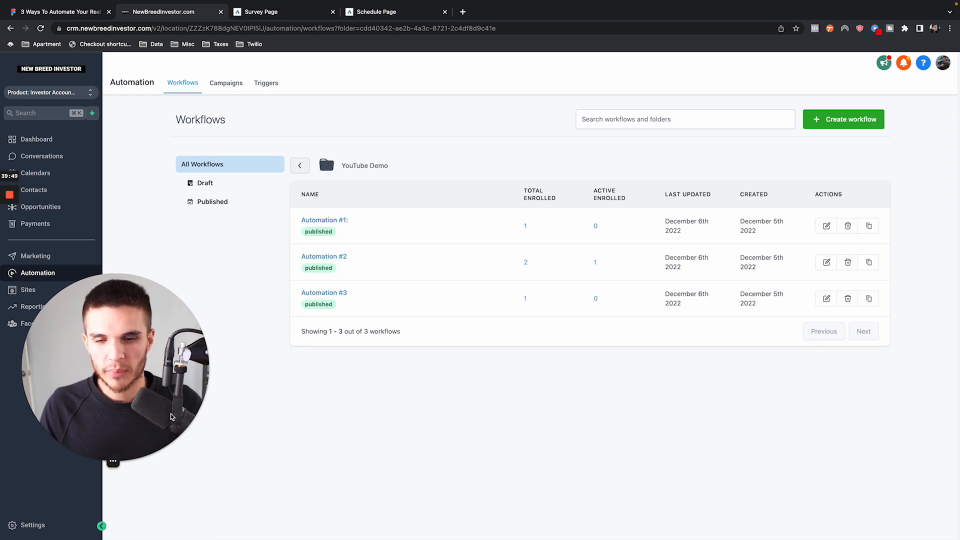
{"action": "left_click_drag", "start_coordinate": [119, 332], "coordinate": [224, 333]}
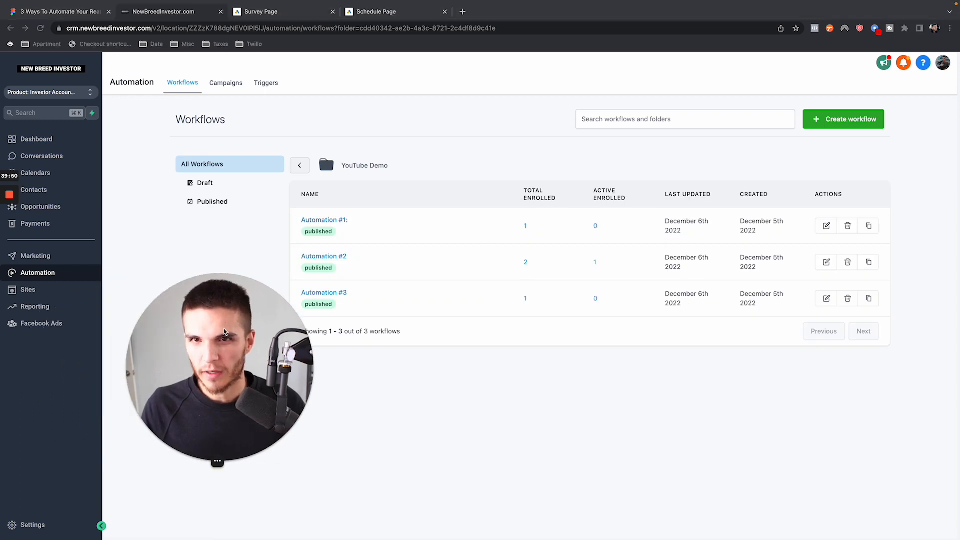
{"action": "left_click", "coordinate": [265, 12]}
{"action": "left_click", "coordinate": [178, 12]}
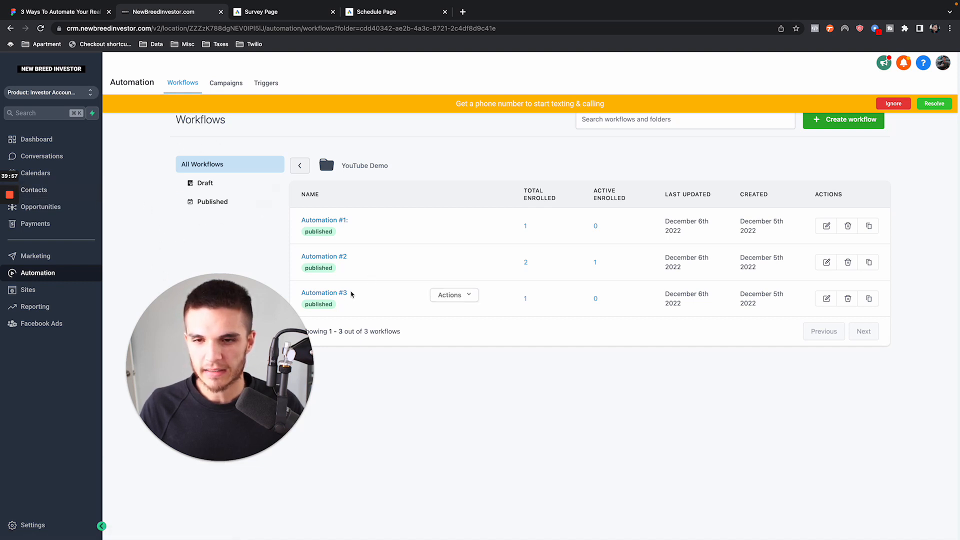
- Review the Add Tag and SMS actions of Automation #3 and return to the workflows list
{"action": "left_click", "coordinate": [346, 293]}
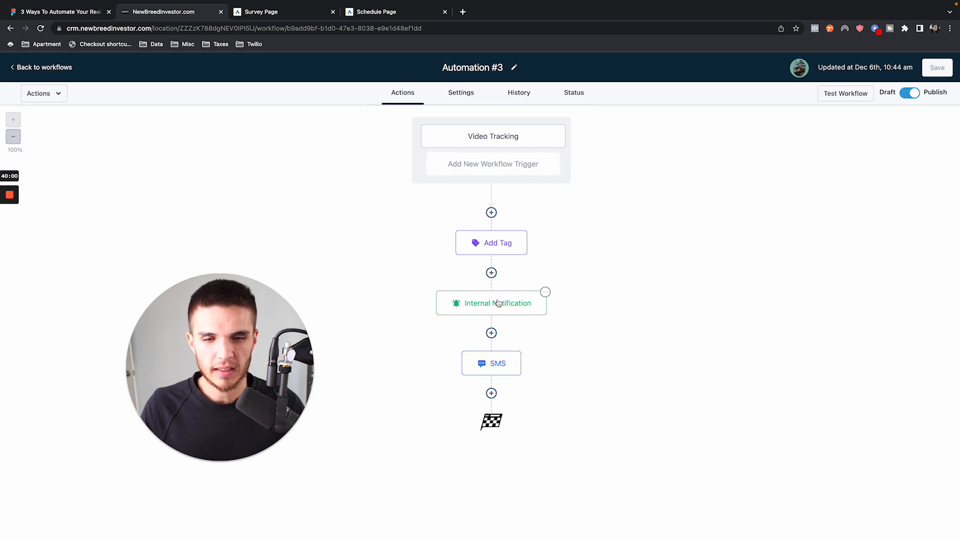
{"action": "left_click", "coordinate": [498, 245]}
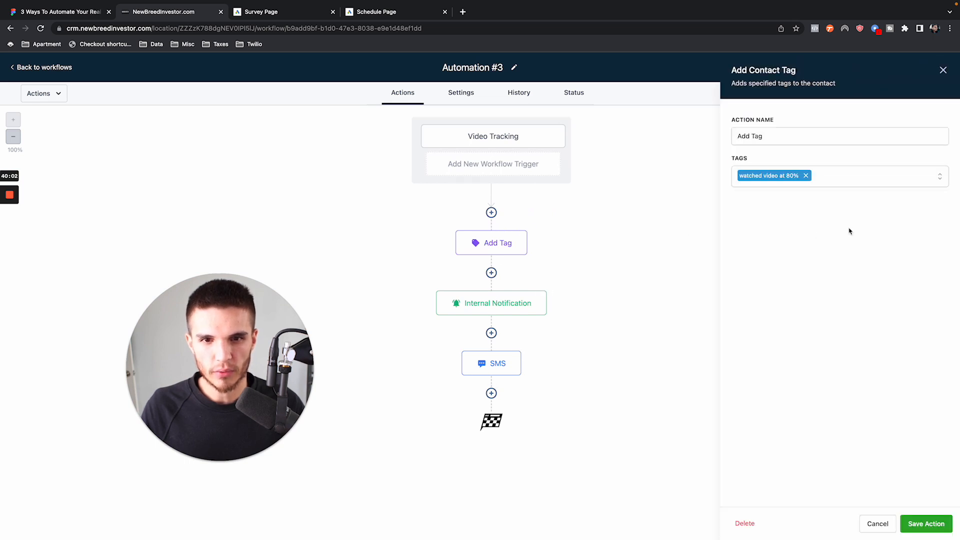
{"action": "left_click", "coordinate": [494, 363]}
{"action": "left_click", "coordinate": [942, 69]}
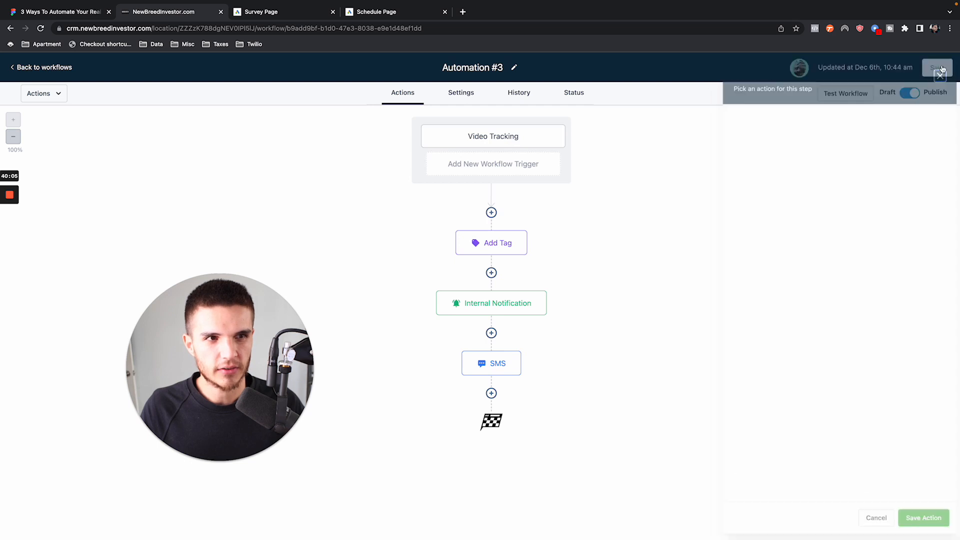
{"action": "left_click", "coordinate": [61, 68]}
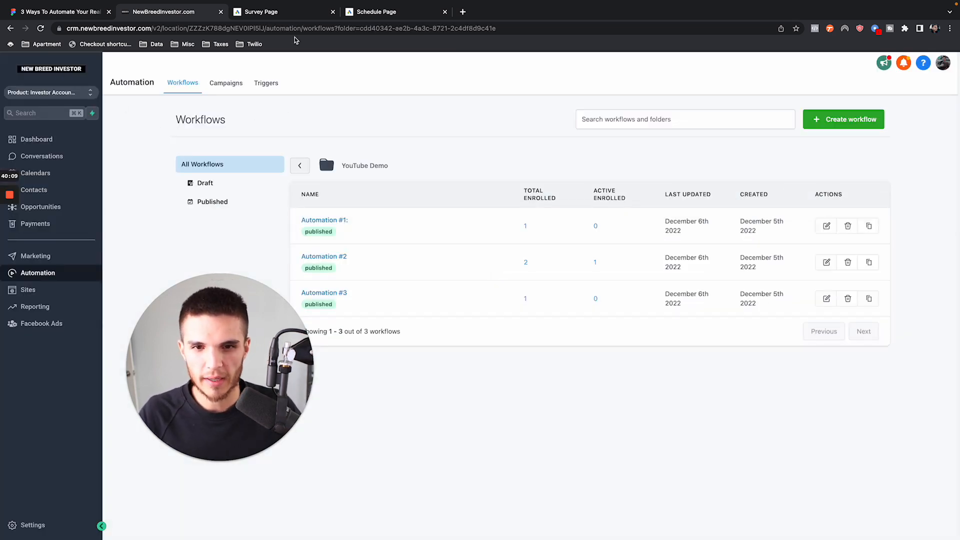
- Load the Survey Page preview address in a new incognito window
{"action": "left_click", "coordinate": [283, 14]}
{"action": "left_click", "coordinate": [284, 29]}
{"action": "key", "text": "super+c"}
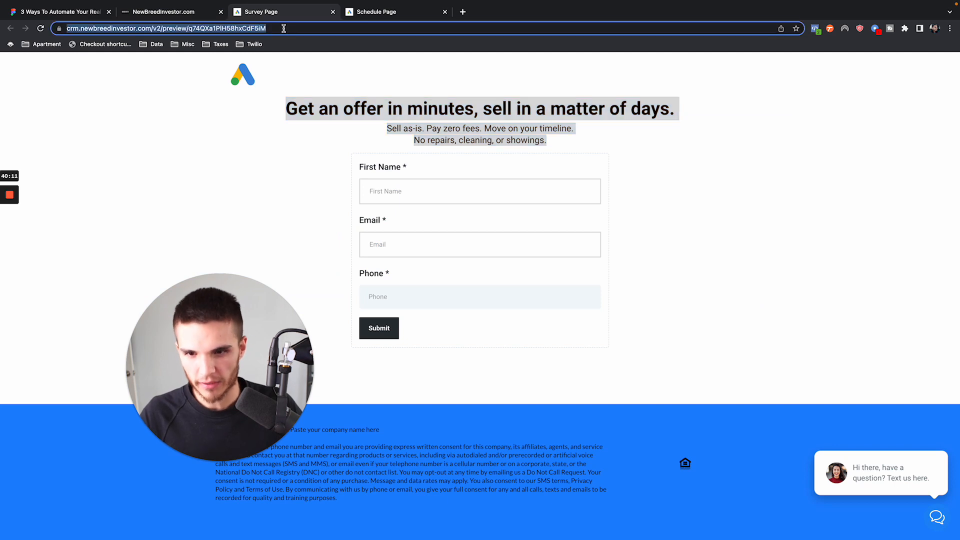
{"action": "mouse_move", "coordinate": [131, 4]}
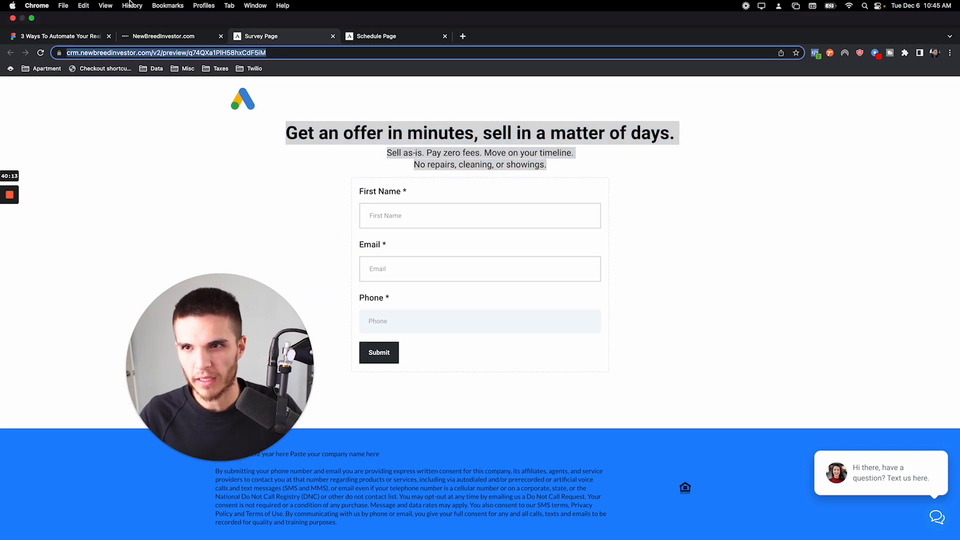
{"action": "left_click", "coordinate": [63, 6]}
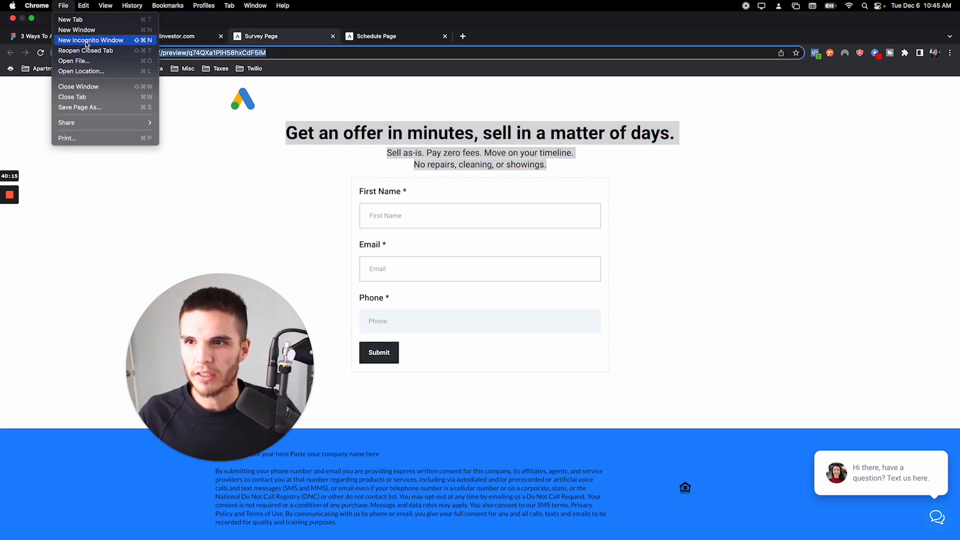
{"action": "left_click", "coordinate": [86, 41]}
{"action": "key", "text": "super+v"}
{"action": "key", "text": "Return"}
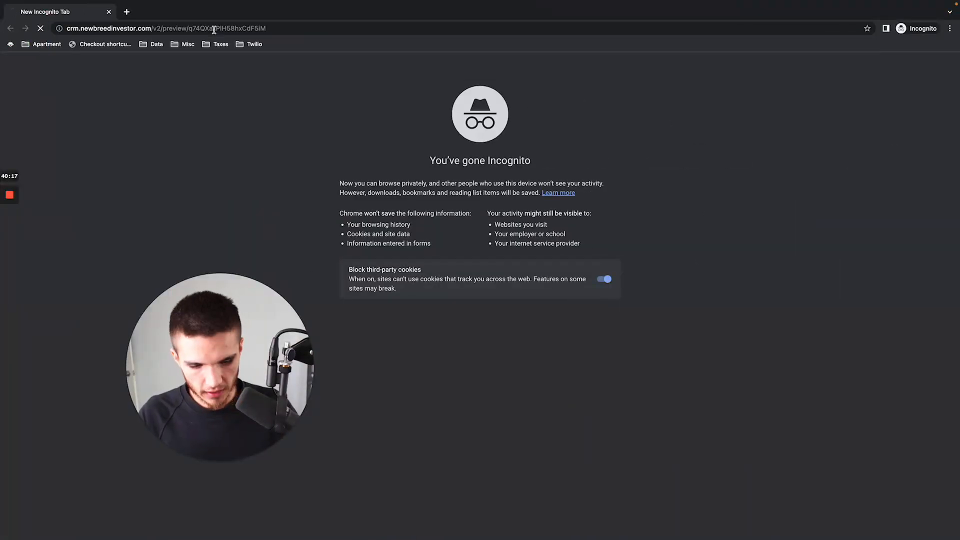
- Close the Survey Page tab in the regular window and select the Schedule Page's preview address for copying
{"action": "key", "text": "ctrl+Left"}
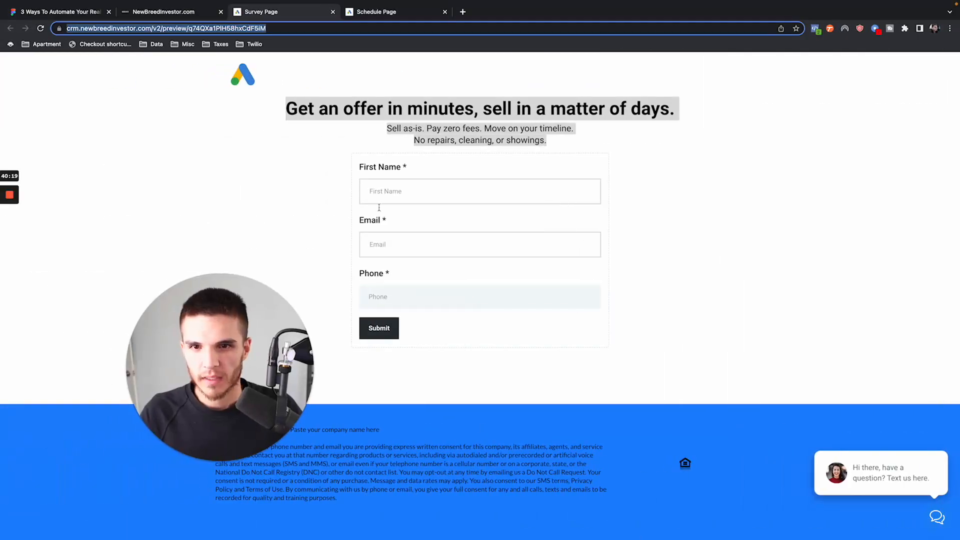
{"action": "left_click", "coordinate": [333, 11]}
{"action": "scroll", "coordinate": [456, 196], "scroll_direction": "down", "scroll_amount": 10}
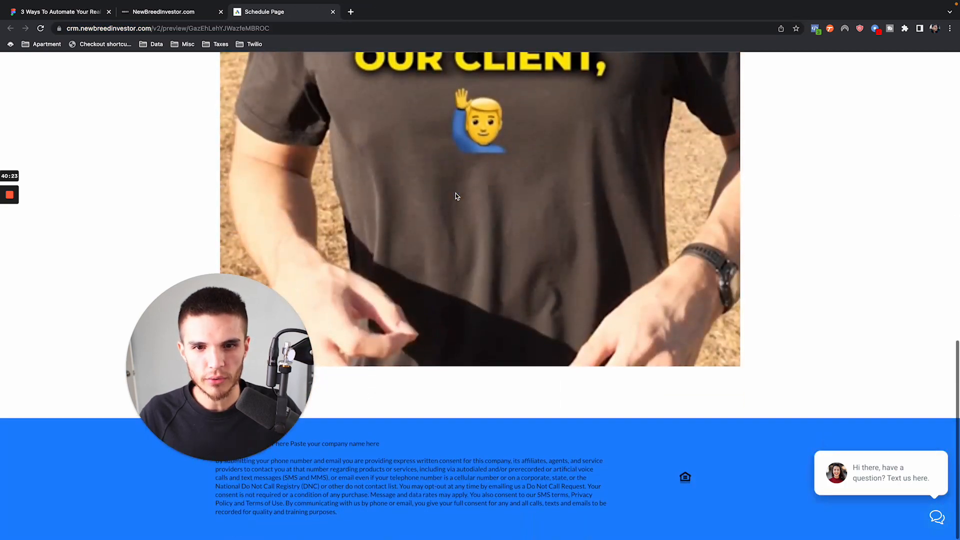
{"action": "scroll", "coordinate": [454, 194], "scroll_direction": "up", "scroll_amount": 10}
{"action": "scroll", "coordinate": [512, 214], "scroll_direction": "down", "scroll_amount": 10}
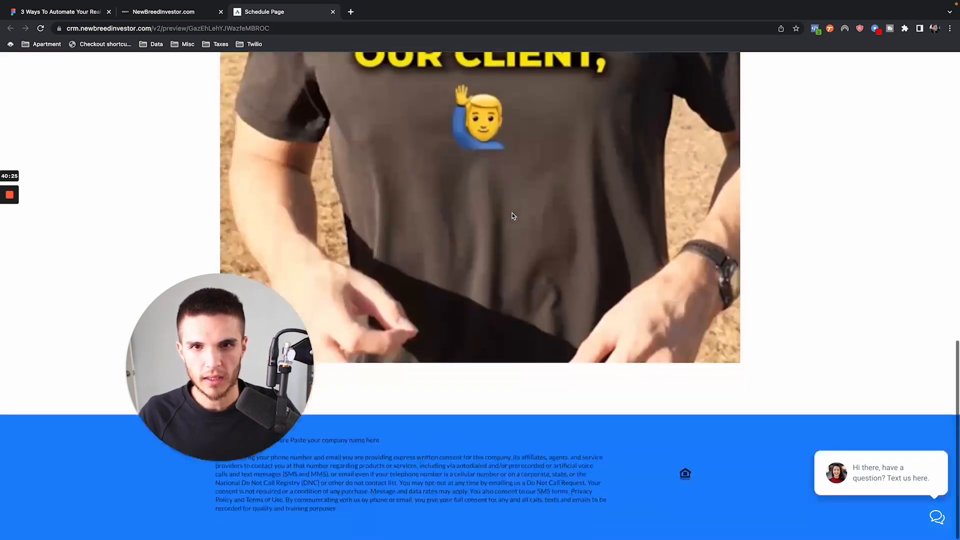
{"action": "left_click", "coordinate": [283, 28]}
{"action": "key", "text": "super+c"}
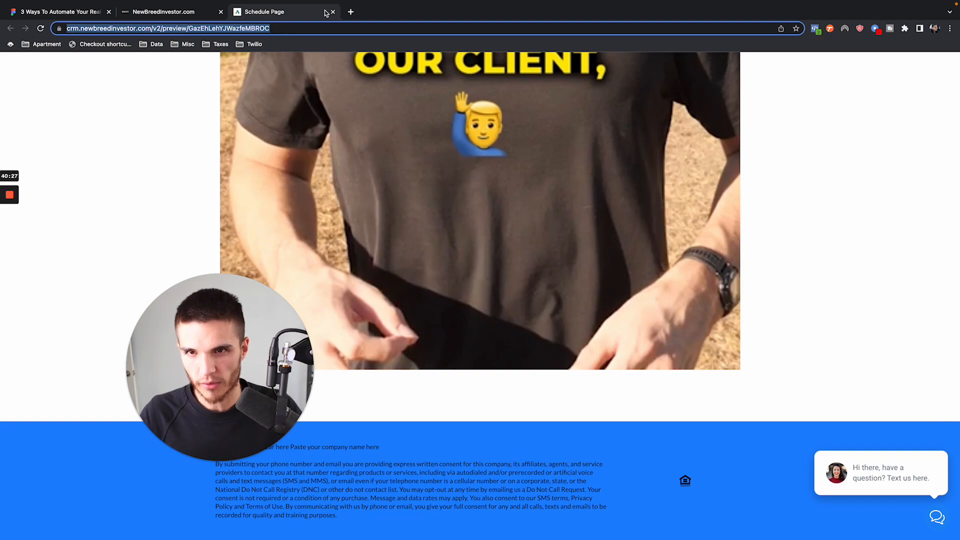
- Try to load the Schedule Page preview in a second incognito tab and close that tab
{"action": "key", "text": "ctrl+Right"}
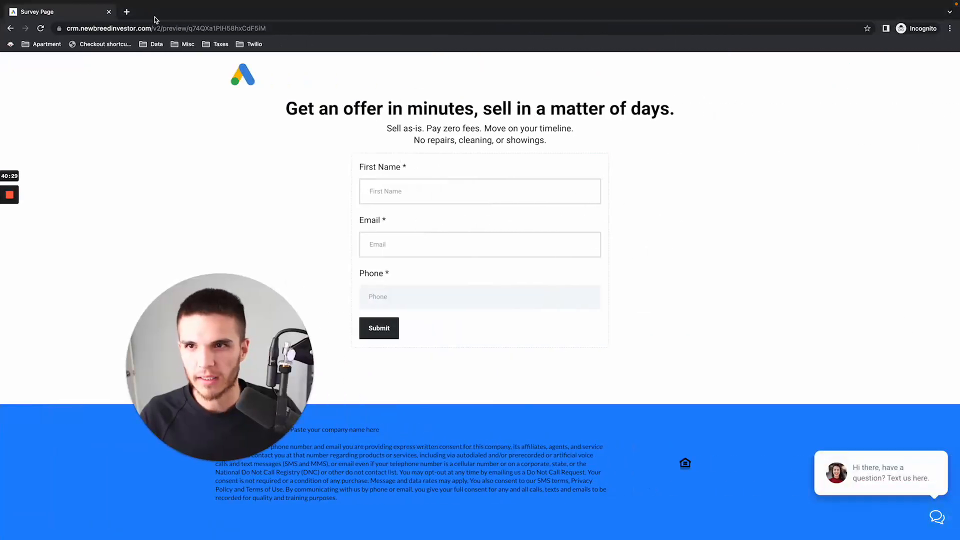
{"action": "left_click", "coordinate": [127, 12]}
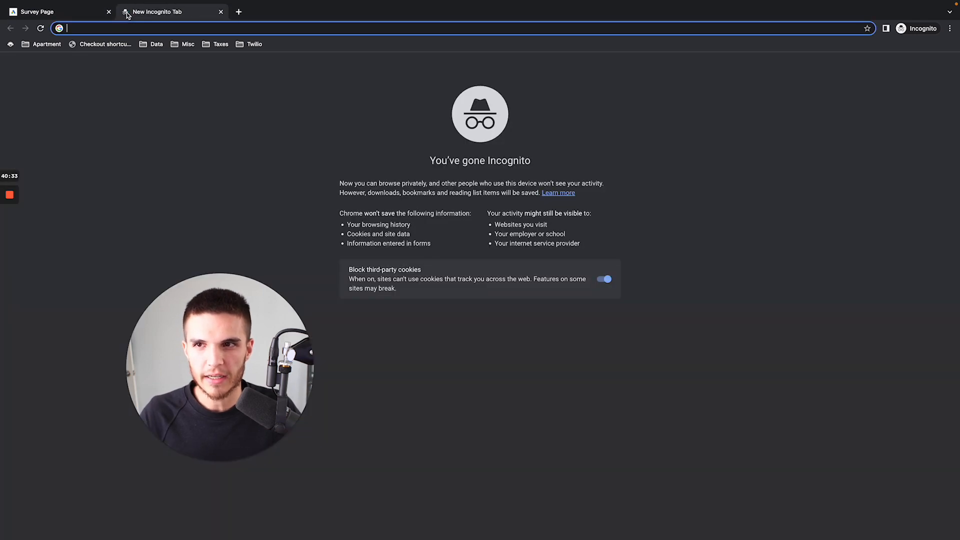
{"action": "key", "text": "super+v"}
{"action": "key", "text": "Return"}
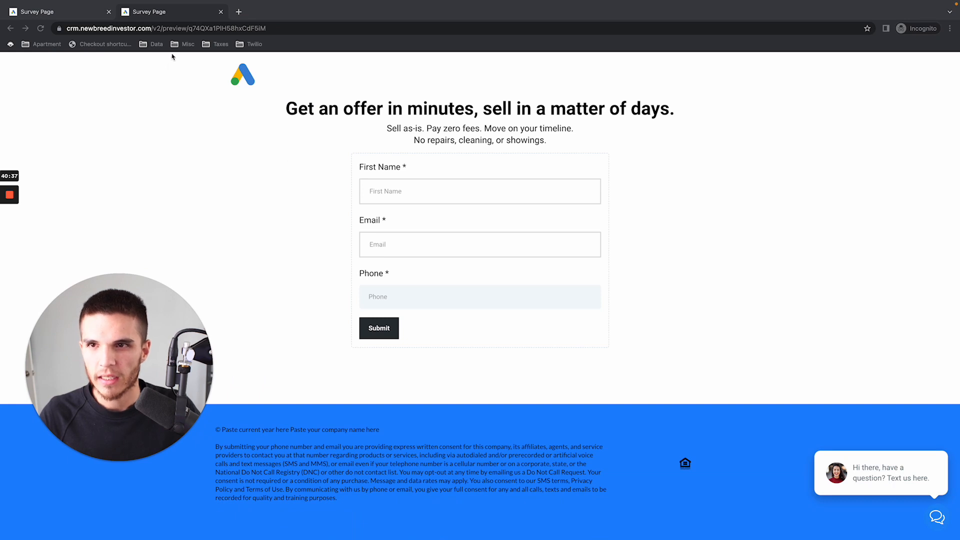
{"action": "left_click", "coordinate": [196, 25]}
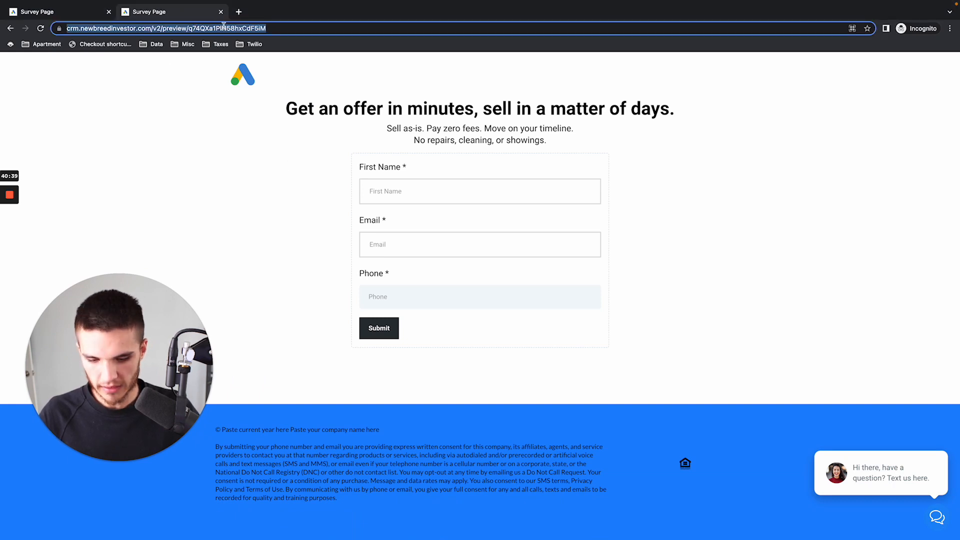
{"action": "key", "text": "Return"}
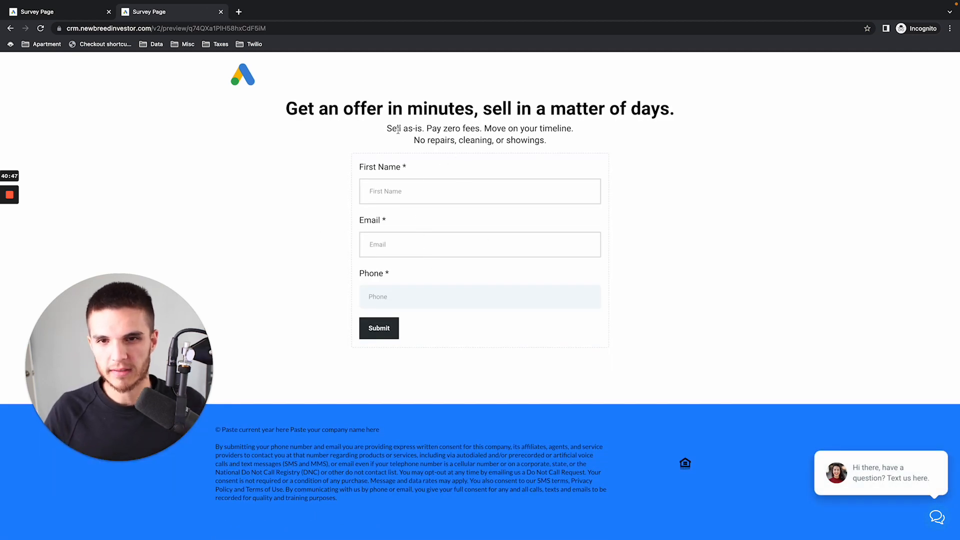
{"action": "left_click", "coordinate": [220, 12]}
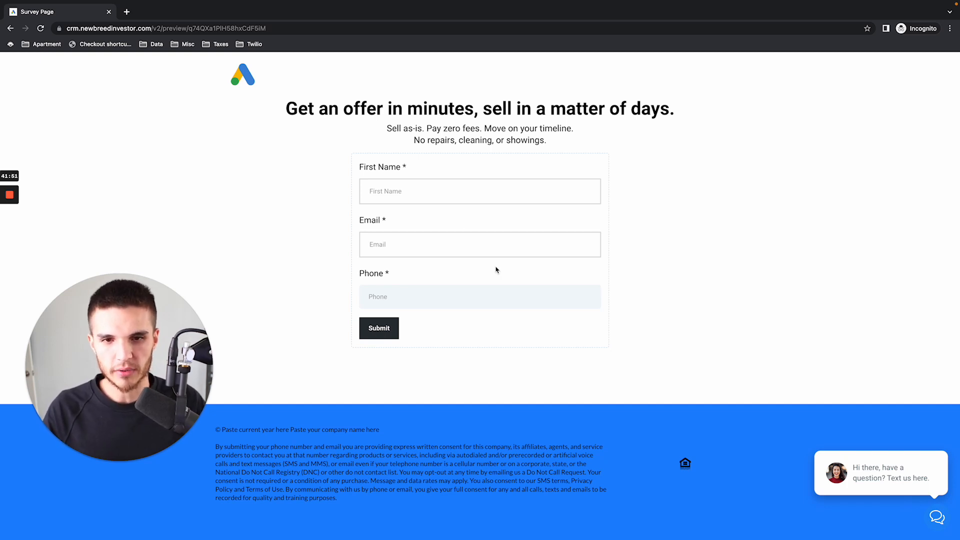
- Switch to the CRM in the regular window and check the existing entries in the contacts list
{"action": "key", "text": "ctrl+Left"}
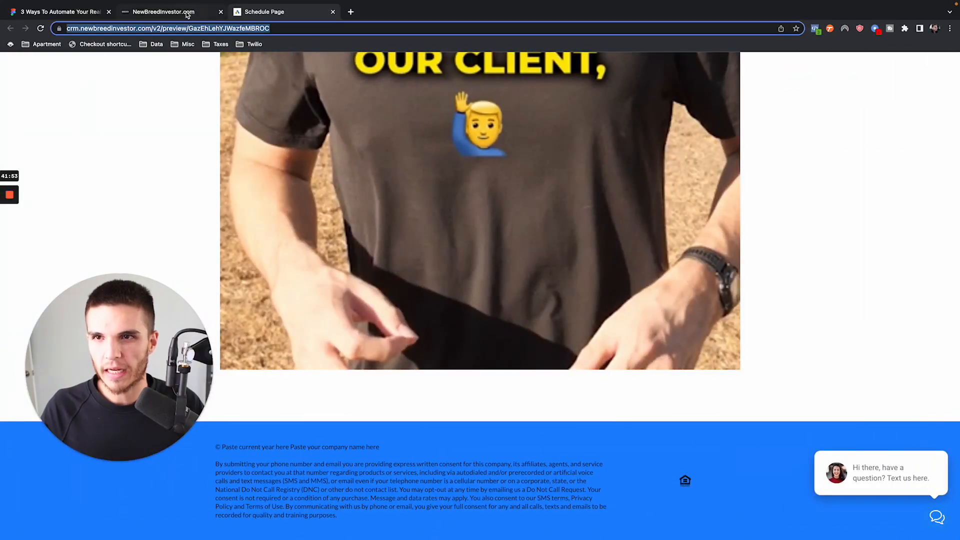
{"action": "left_click", "coordinate": [187, 15]}
{"action": "left_click", "coordinate": [54, 193]}
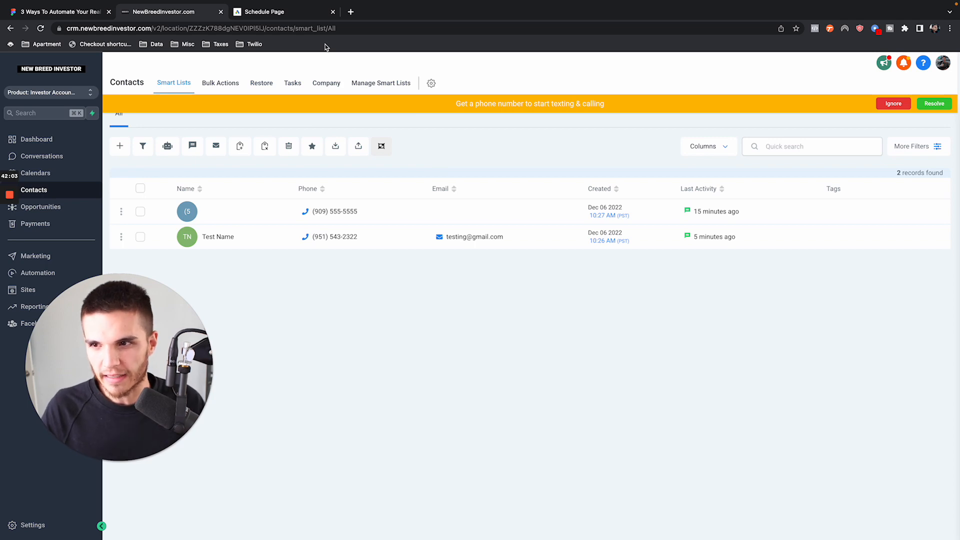
- Submit the incognito Survey Page form with first name Test 2, a test e-mail and a phone number
{"action": "key", "text": "ctrl+Right"}
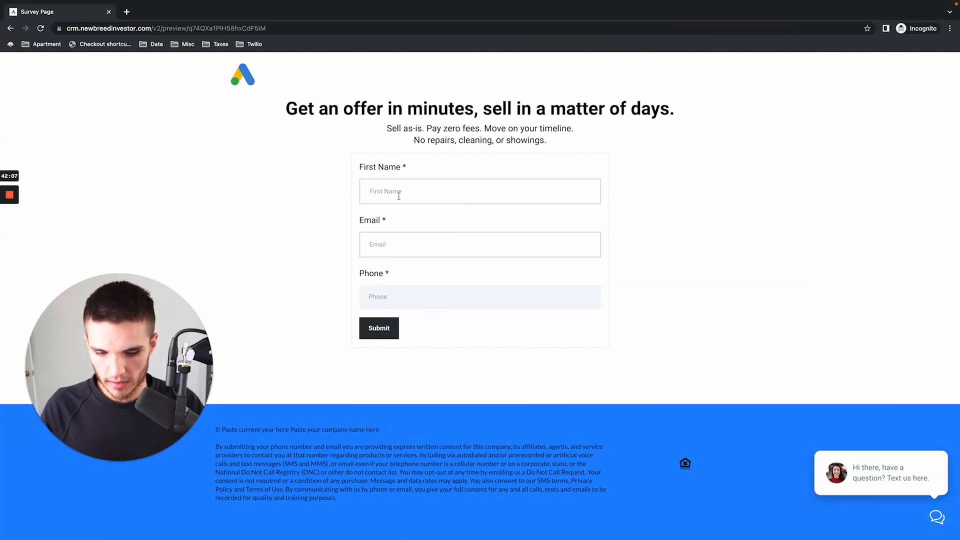
{"action": "left_click", "coordinate": [398, 196]}
{"action": "type", "text": "tes"}
{"action": "left_click", "coordinate": [433, 252]}
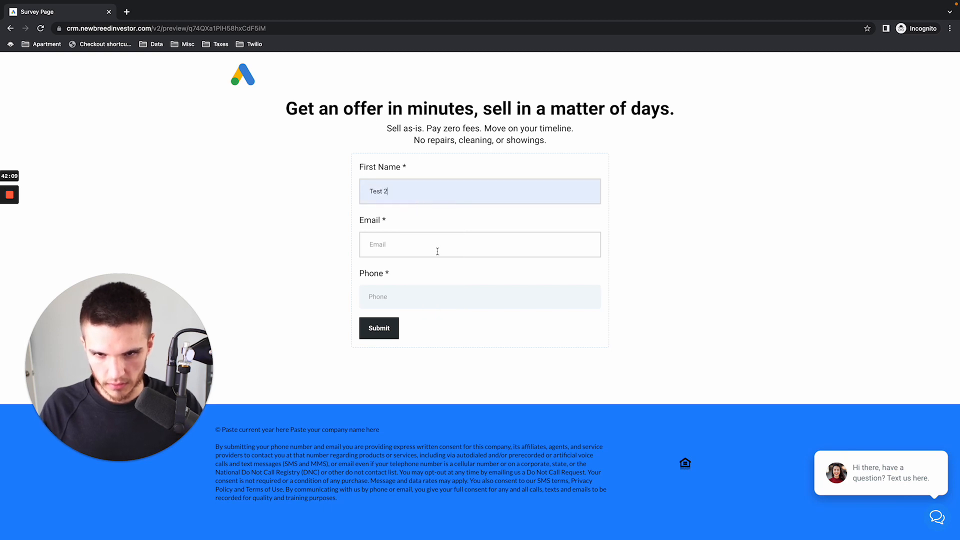
{"action": "left_click", "coordinate": [437, 250]}
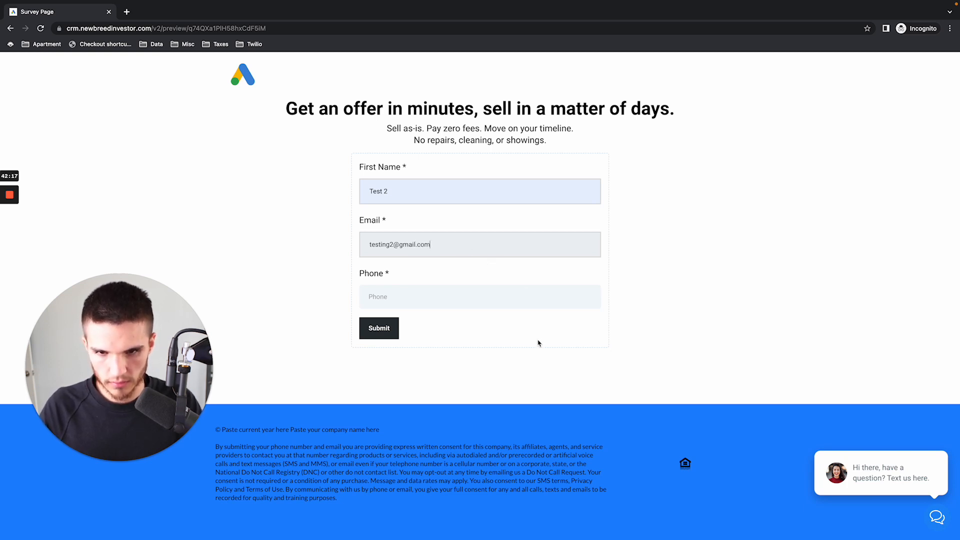
{"action": "left_click", "coordinate": [490, 300]}
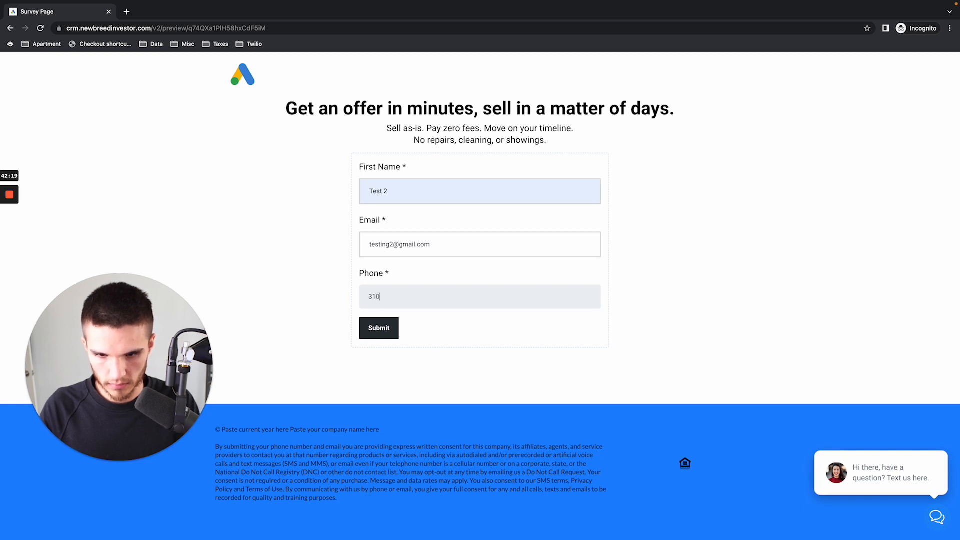
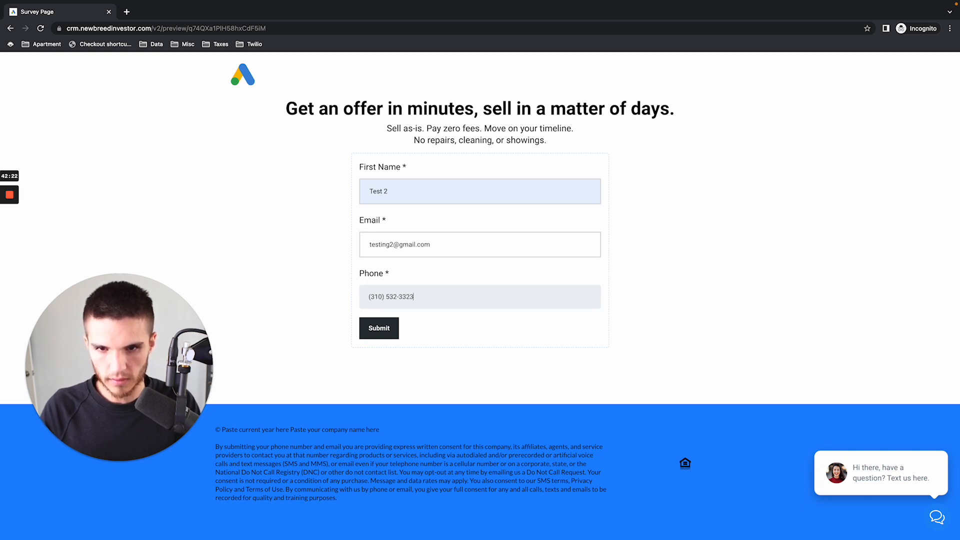
{"action": "left_click", "coordinate": [383, 336]}
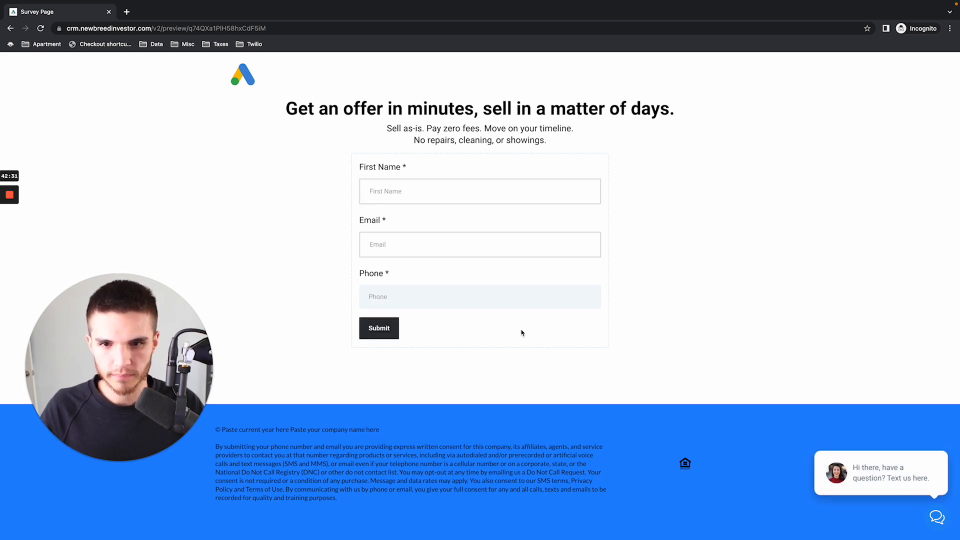
- Back in the CRM, dismiss the phone-number banner and open the Investor Video Funnel's Survey Page in the page builder
{"action": "key", "text": "ctrl+Left"}
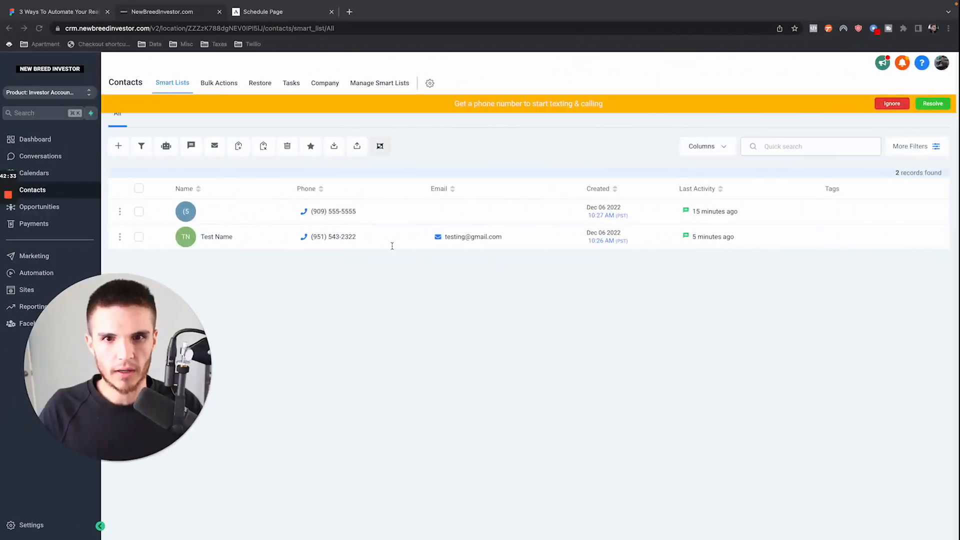
{"action": "left_click_drag", "start_coordinate": [46, 306], "coordinate": [222, 293]}
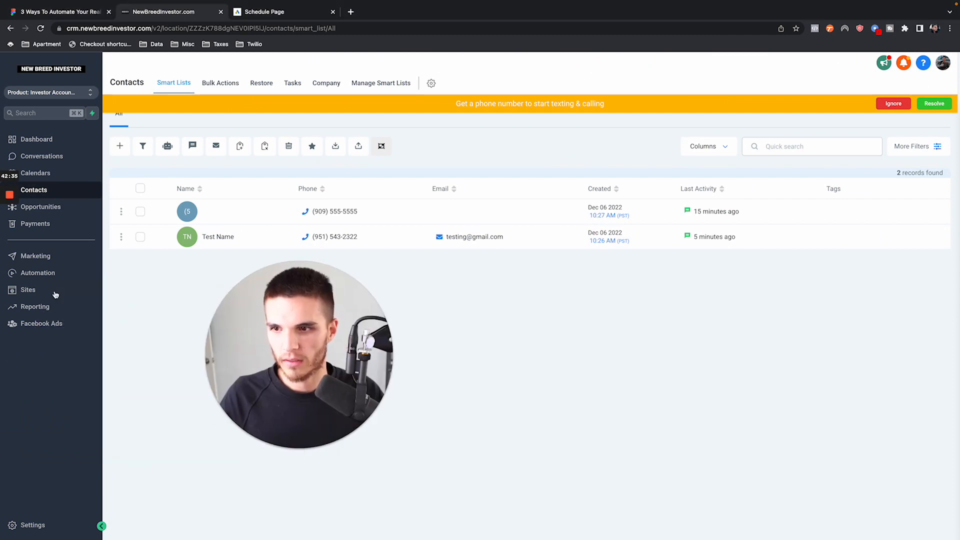
{"action": "left_click", "coordinate": [26, 290]}
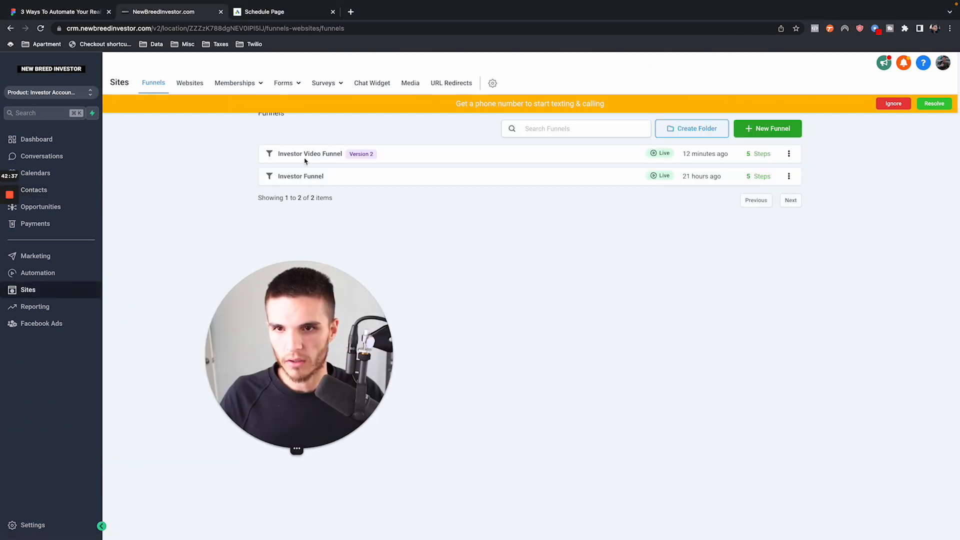
{"action": "left_click", "coordinate": [310, 178]}
{"action": "left_click", "coordinate": [894, 104]}
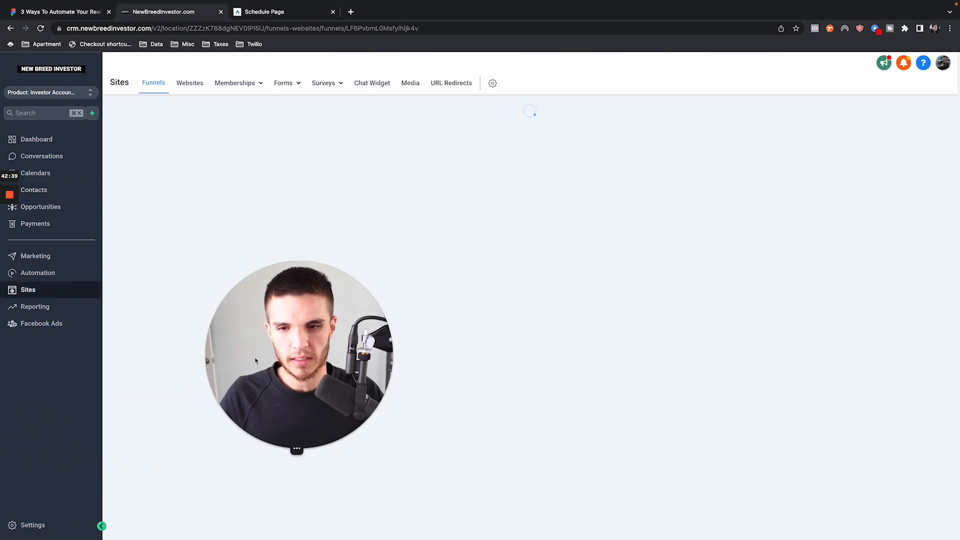
{"action": "left_click_drag", "start_coordinate": [300, 349], "coordinate": [105, 362]}
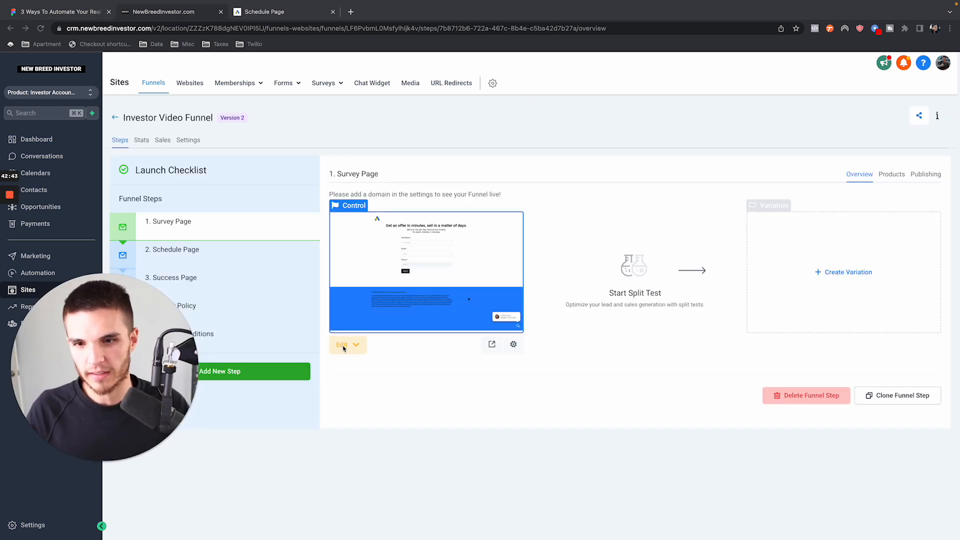
{"action": "left_click", "coordinate": [350, 346]}
{"action": "left_click", "coordinate": [358, 368]}
{"action": "left_click_drag", "start_coordinate": [112, 365], "coordinate": [863, 95]}
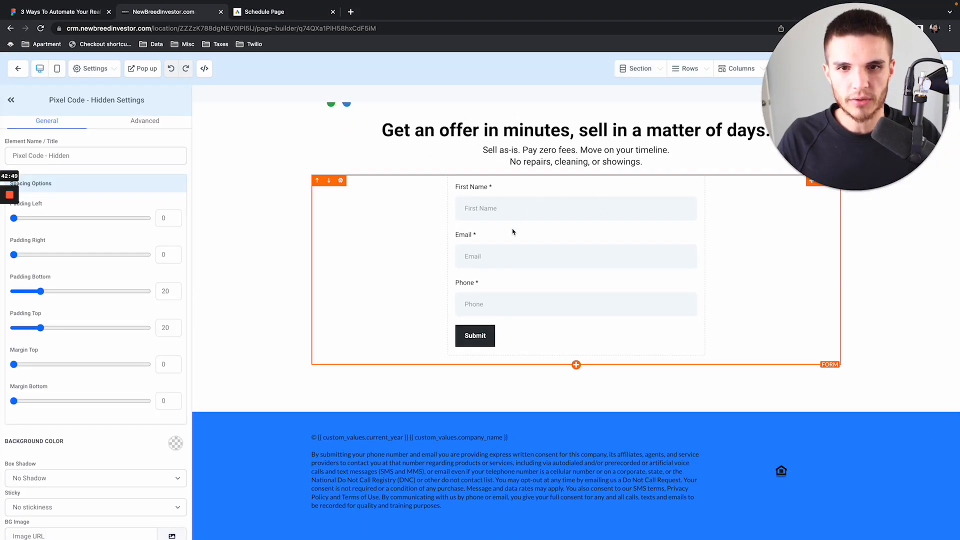
- Set the Survey Page form's redirect action to Go to Next step, save the page and leave the page builder
{"action": "scroll", "coordinate": [68, 408], "scroll_direction": "down", "scroll_amount": 1}
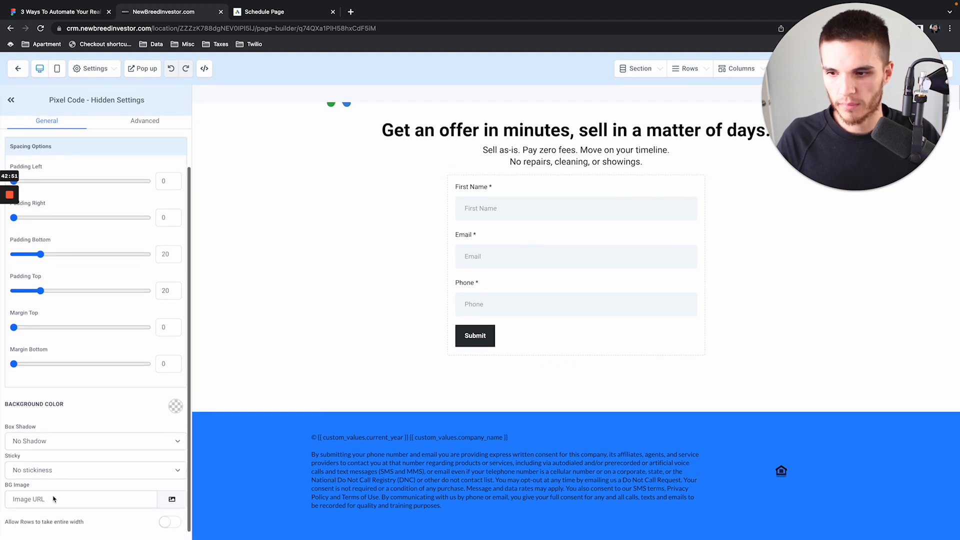
{"action": "left_click", "coordinate": [420, 253]}
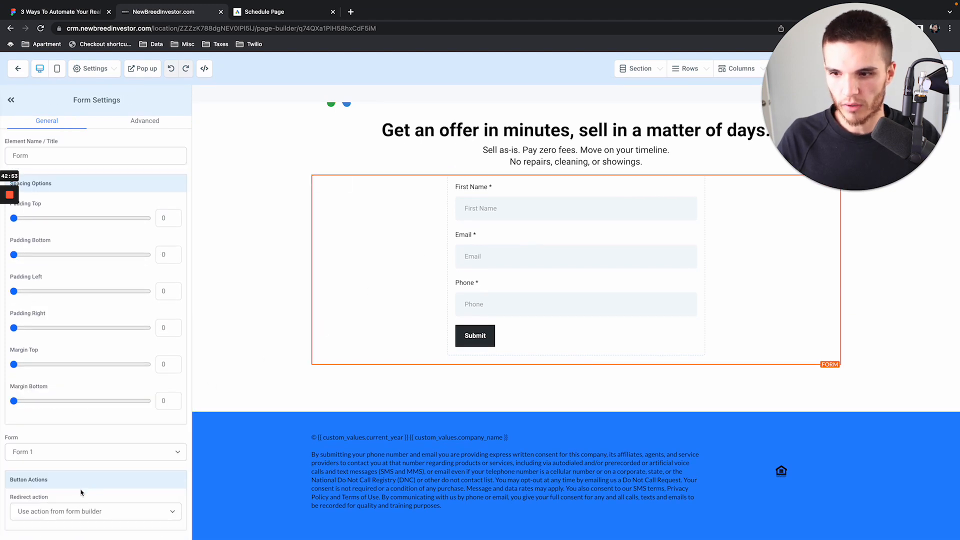
{"action": "left_click", "coordinate": [65, 510]}
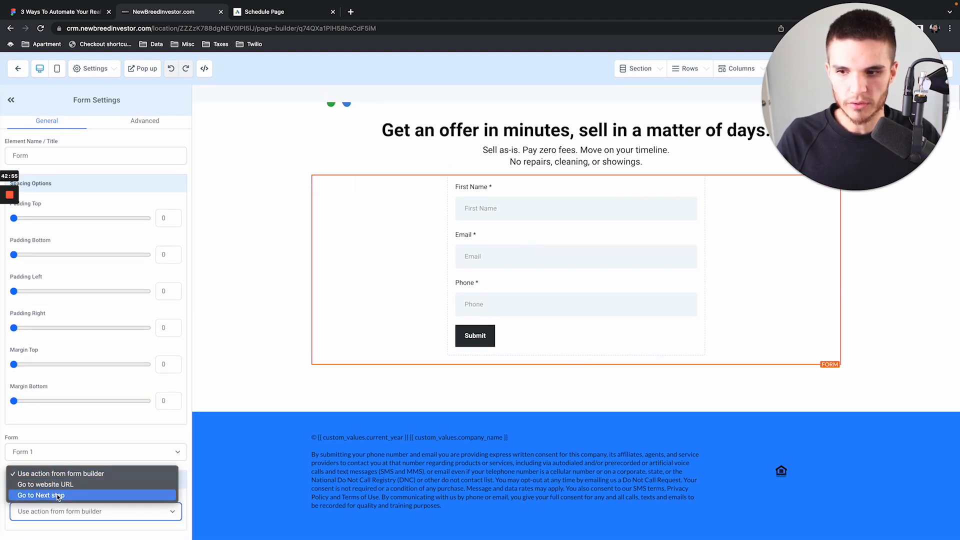
{"action": "left_click", "coordinate": [120, 498]}
{"action": "left_click", "coordinate": [121, 503]}
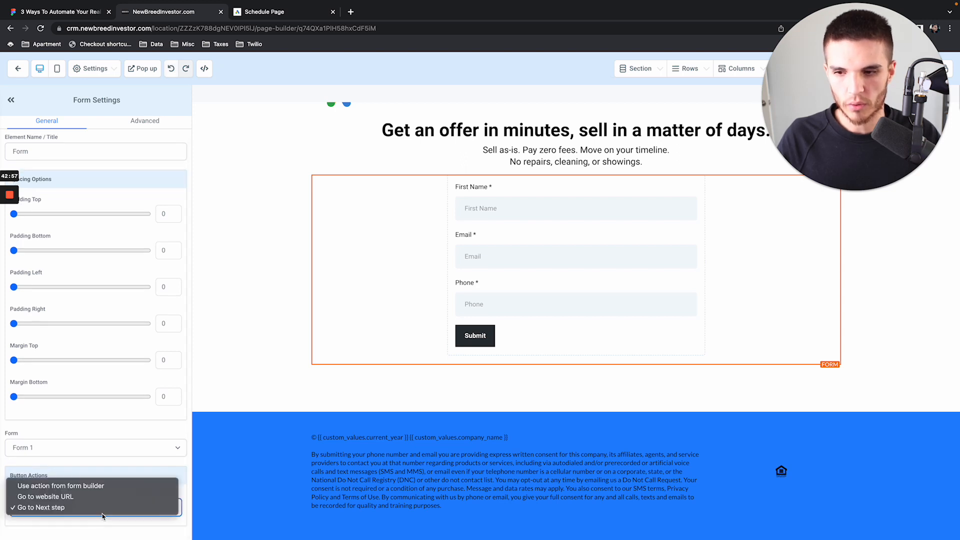
{"action": "left_click", "coordinate": [135, 508]}
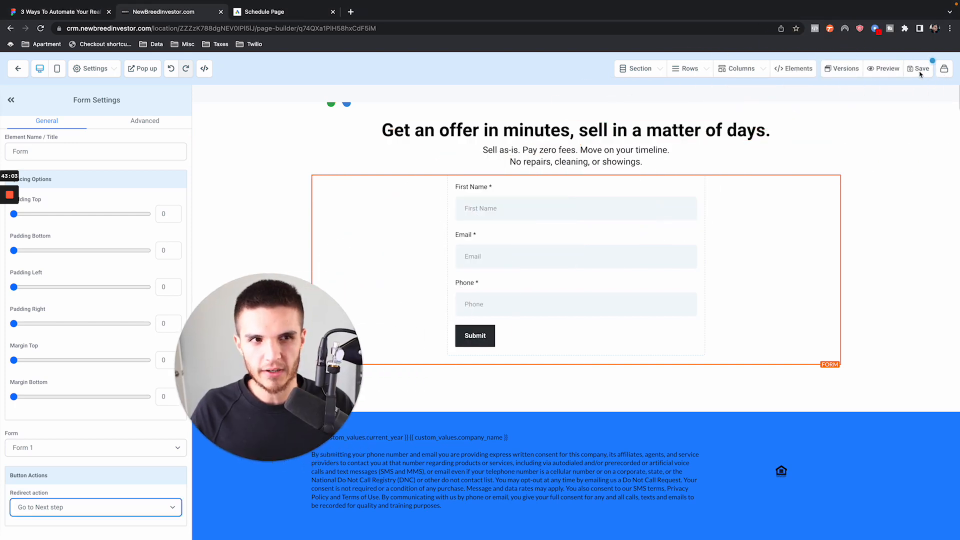
{"action": "left_click", "coordinate": [919, 69]}
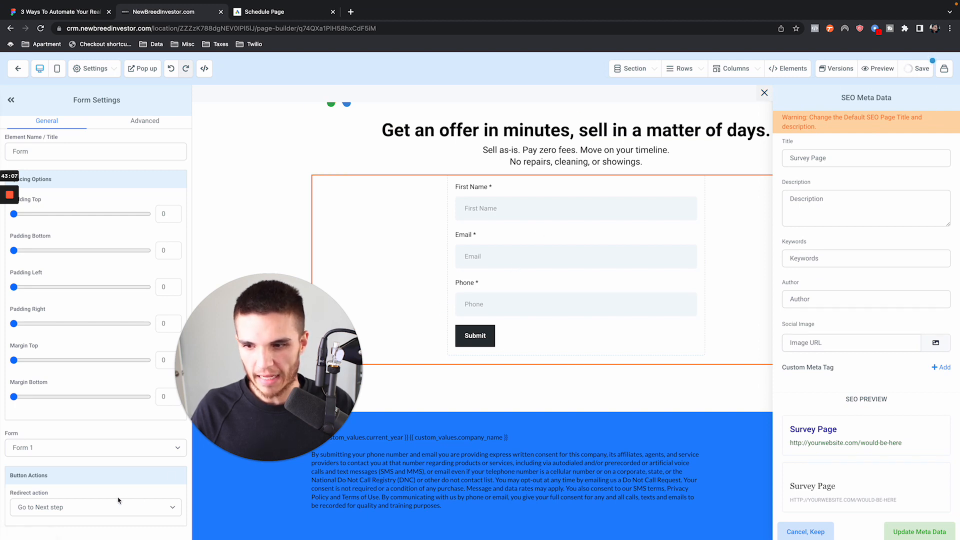
{"action": "left_click_drag", "start_coordinate": [236, 356], "coordinate": [73, 357]}
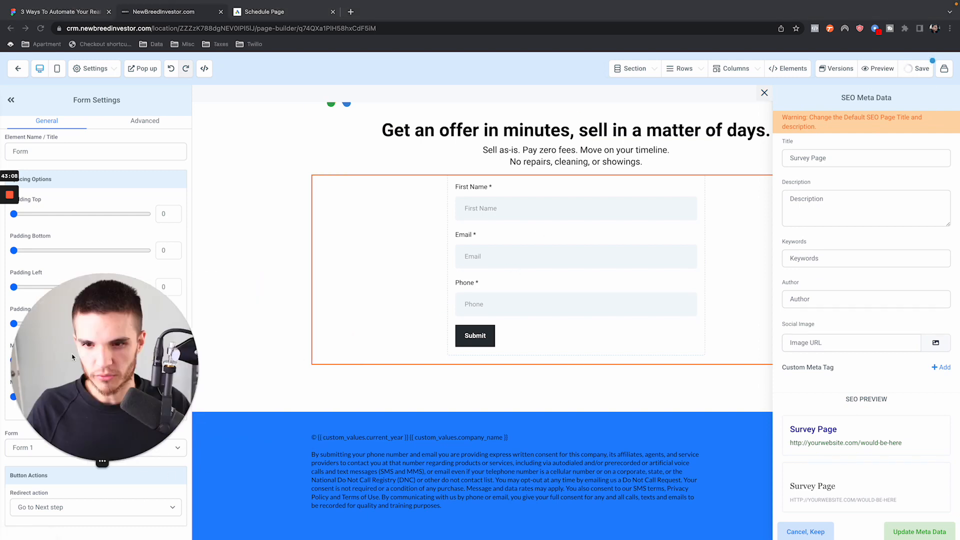
{"action": "left_click", "coordinate": [20, 69]}
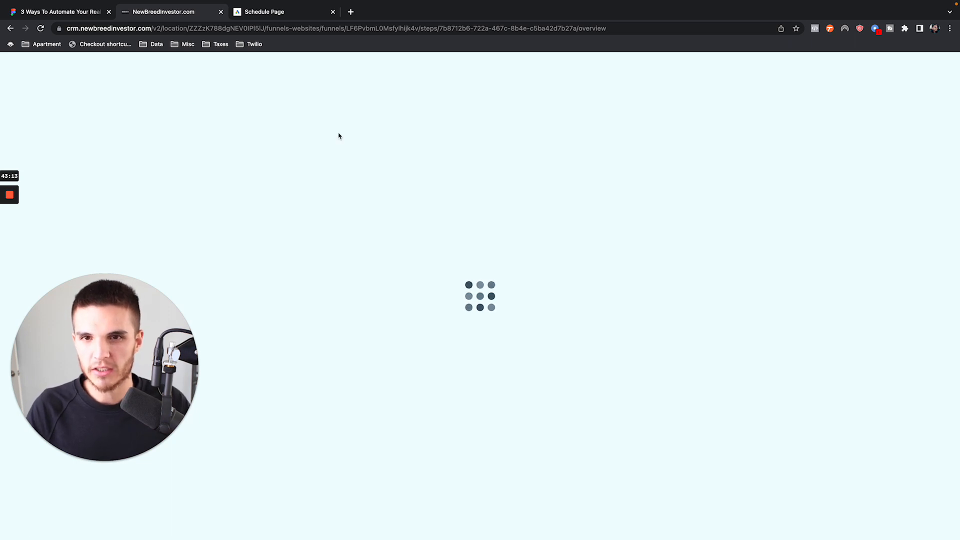
- Close the Schedule Page preview in the regular window and open the CRM's contacts list
{"action": "left_click", "coordinate": [313, 14]}
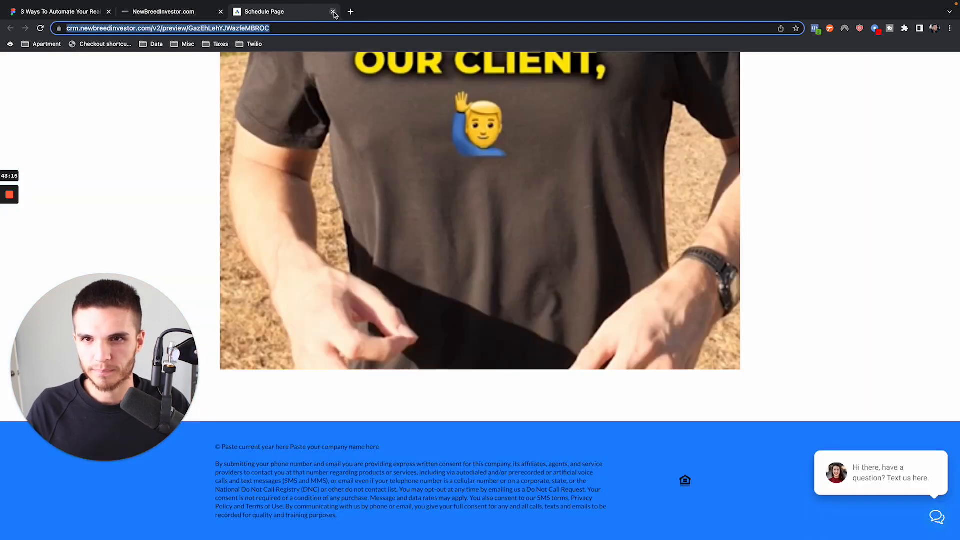
{"action": "left_click", "coordinate": [332, 12]}
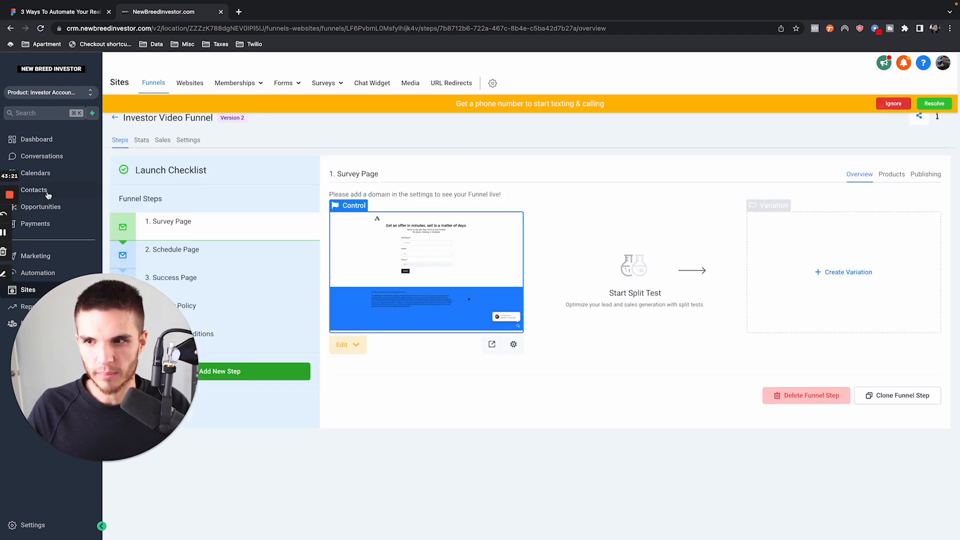
{"action": "left_click", "coordinate": [50, 194]}
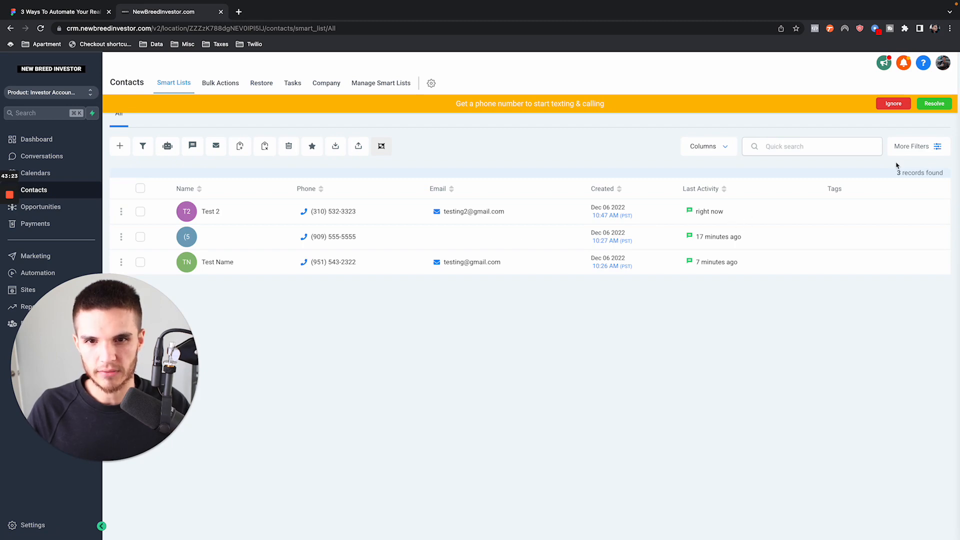
- Submit the incognito Survey Page form with first name testing 3, a test e-mail and a phone number, and reload the page
{"action": "key", "text": "ctrl+Right"}
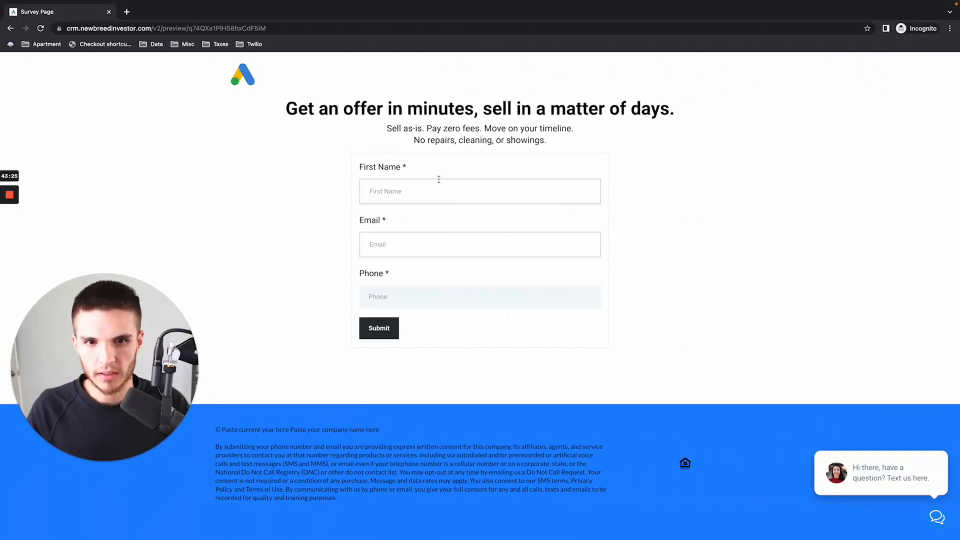
{"action": "left_click", "coordinate": [432, 188]}
{"action": "type", "text": "testing 3"}
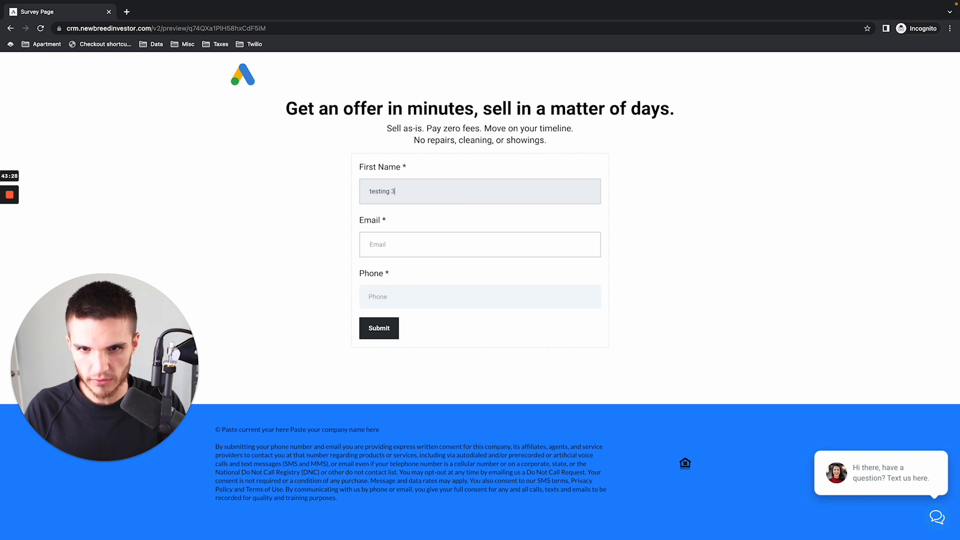
{"action": "key", "text": "Tab"}
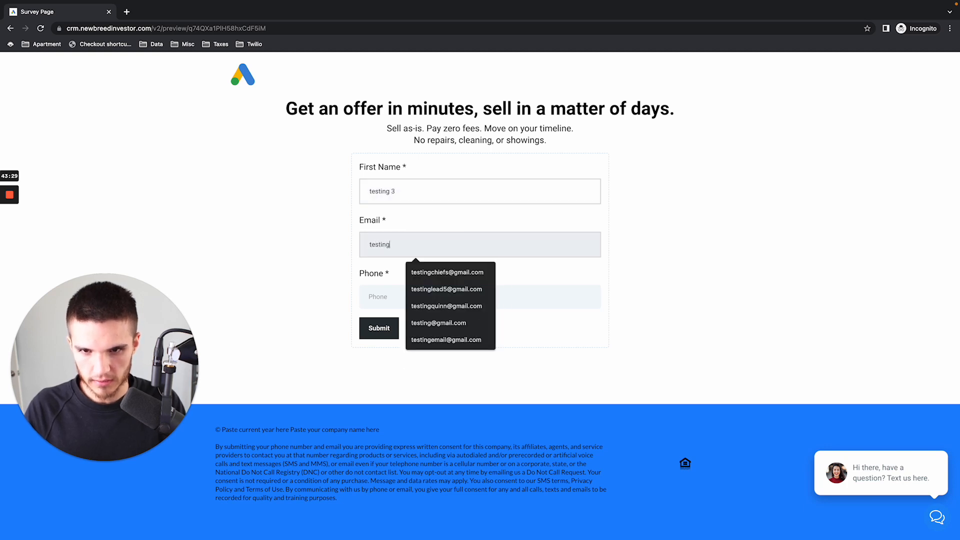
{"action": "key", "text": "Tab"}
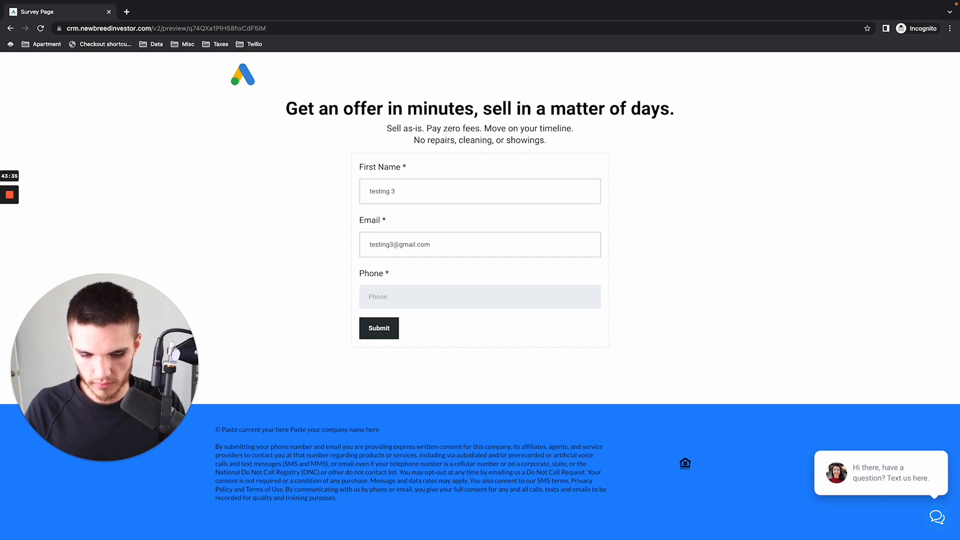
{"action": "key", "text": "ctrl+Left"}
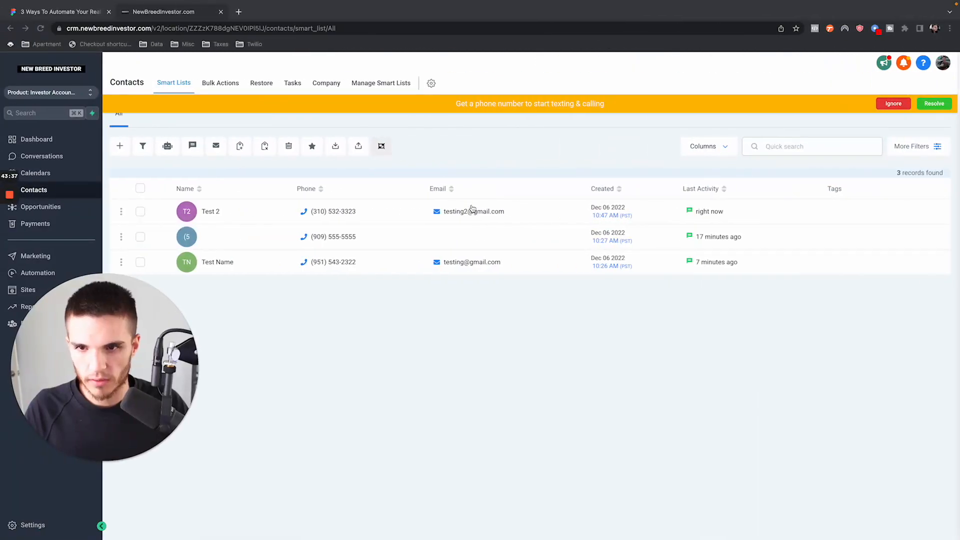
{"action": "key", "text": "ctrl+Right"}
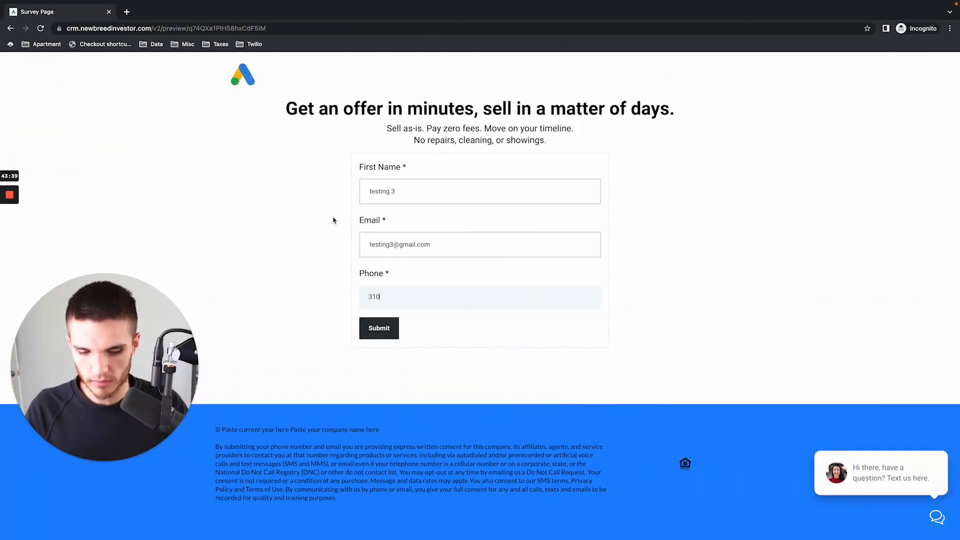
{"action": "type", "text": "555-5555"}
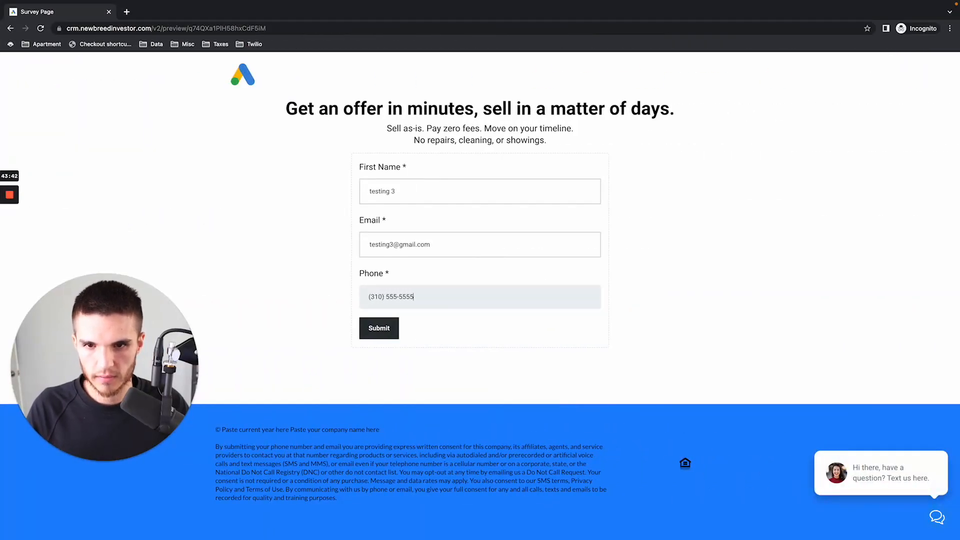
{"action": "left_click", "coordinate": [387, 334]}
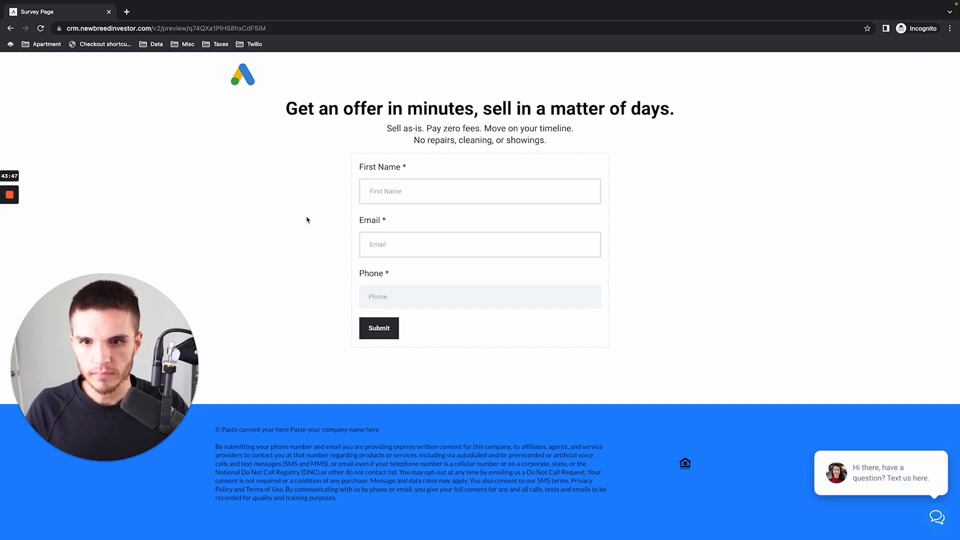
{"action": "left_click", "coordinate": [41, 29]}
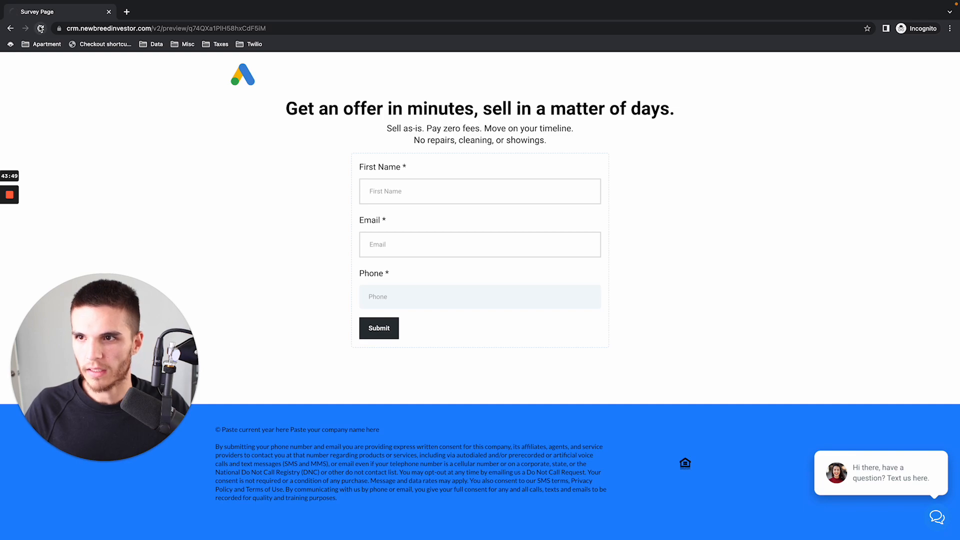
{"action": "left_click", "coordinate": [108, 12]}
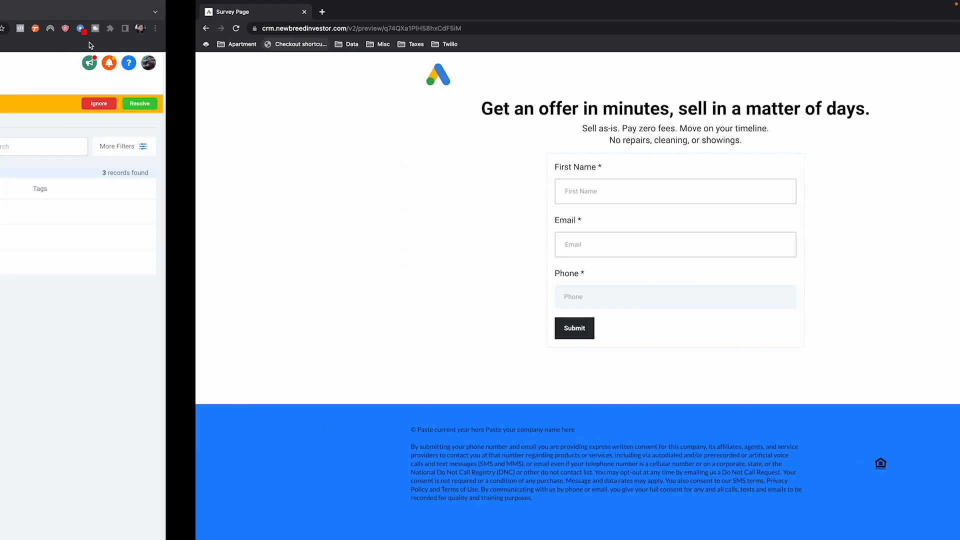
- Switch back to the CRM, open the Investor Video Funnel under Sites and ignore the phone-number banner
{"action": "left_click_drag", "start_coordinate": [75, 310], "coordinate": [99, 311]}
{"action": "left_click", "coordinate": [35, 291]}
{"action": "left_click", "coordinate": [33, 290]}
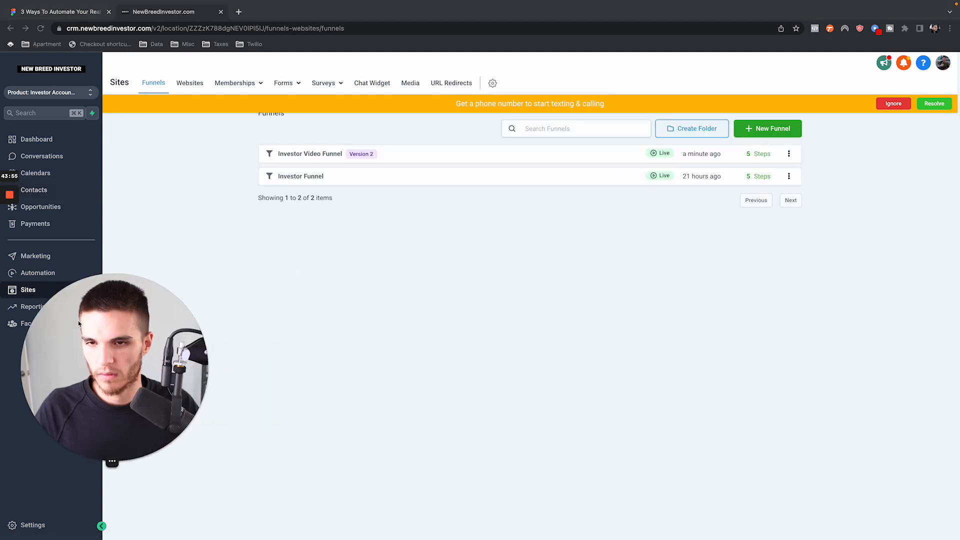
{"action": "left_click", "coordinate": [316, 156]}
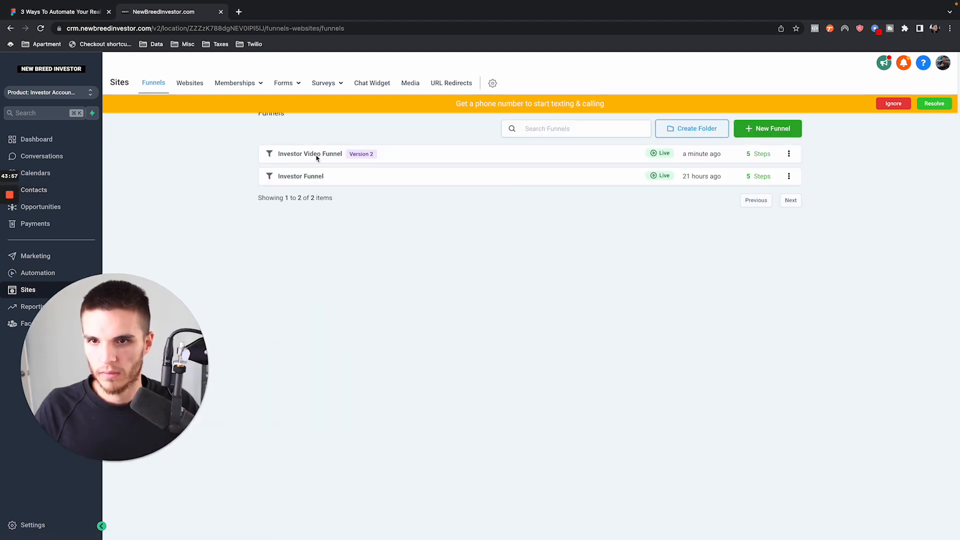
{"action": "left_click", "coordinate": [317, 156]}
{"action": "left_click", "coordinate": [891, 102]}
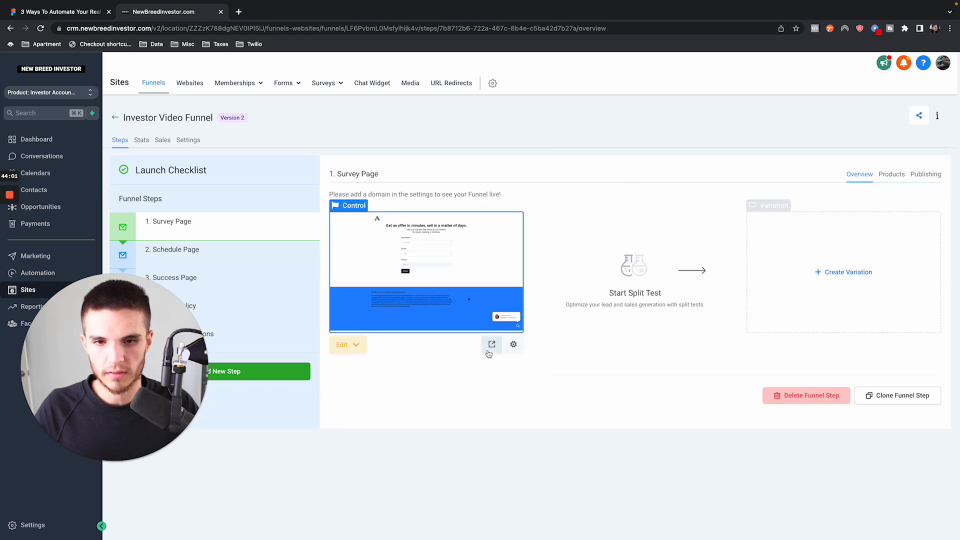
- Copy the Survey Page's preview URL, load it in a new incognito tab and close the old incognito tab
{"action": "left_click", "coordinate": [490, 345]}
{"action": "left_click", "coordinate": [224, 26]}
{"action": "key", "text": "ctrl+c"}
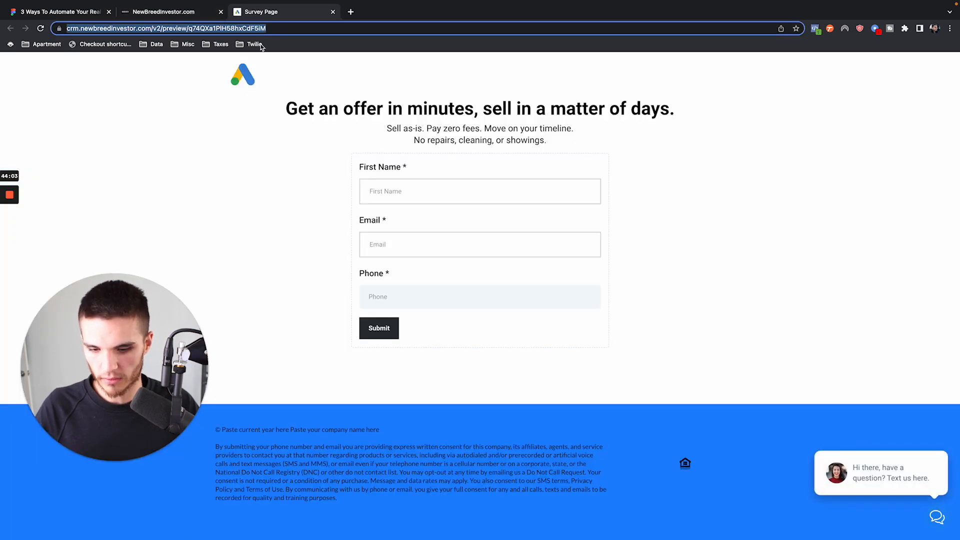
{"action": "key", "text": "ctrl+Right"}
{"action": "left_click", "coordinate": [127, 12]}
{"action": "key", "text": "ctrl+v"}
{"action": "key", "text": "Return"}
{"action": "left_click", "coordinate": [109, 12]}
- Submit the incognito Survey Page form with first name testing 4, a test e-mail and a phone number
{"action": "left_click", "coordinate": [415, 190]}
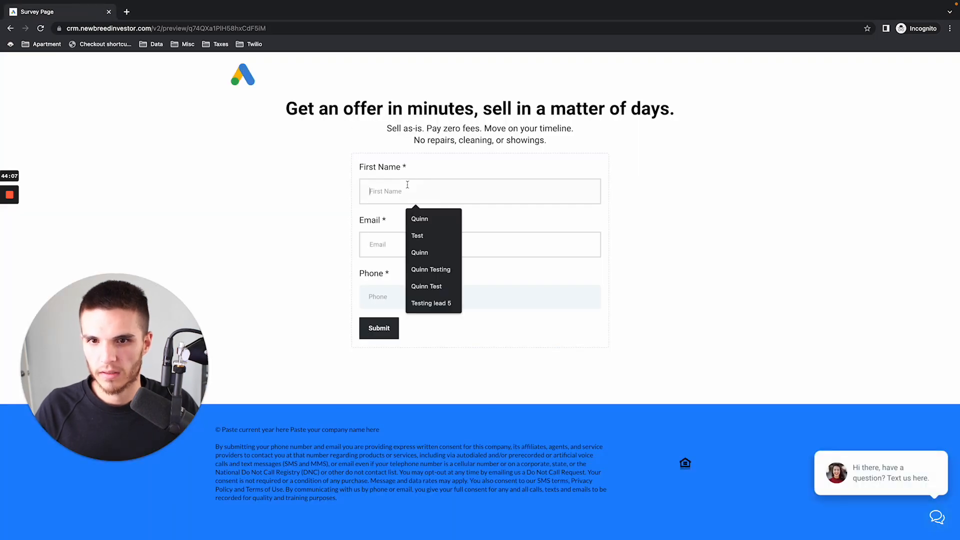
{"action": "type", "text": "testing 4"}
{"action": "key", "text": "Tab"}
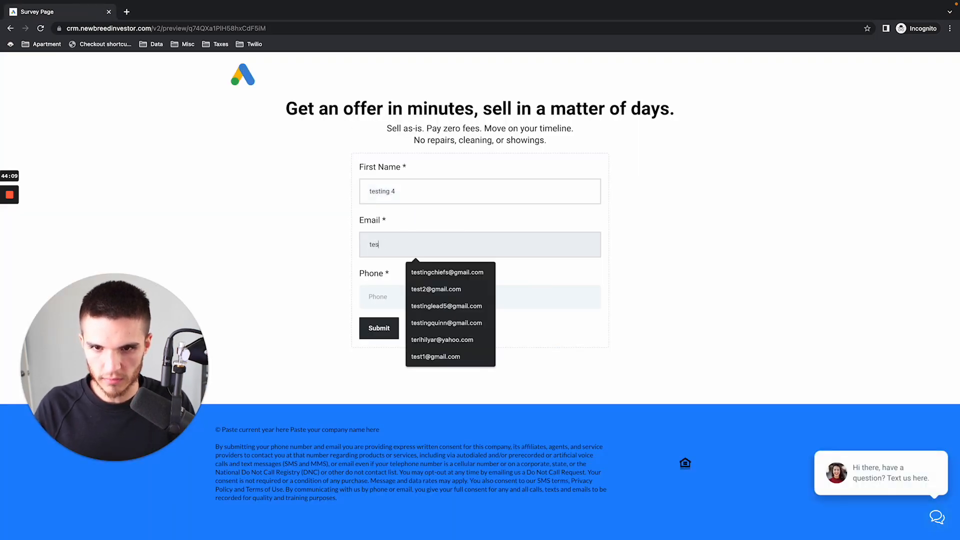
{"action": "key", "text": "Tab"}
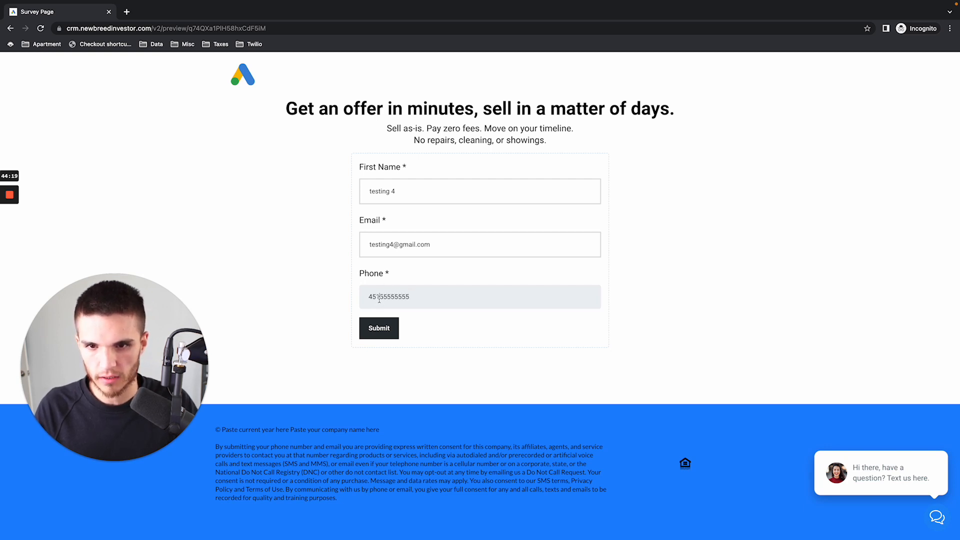
{"action": "type", "text": "910"}
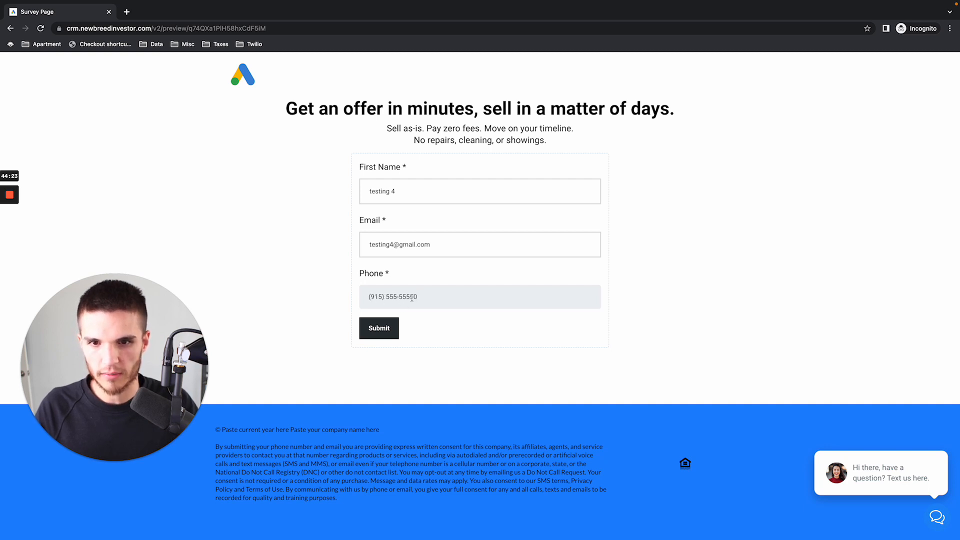
{"action": "left_click", "coordinate": [380, 329]}
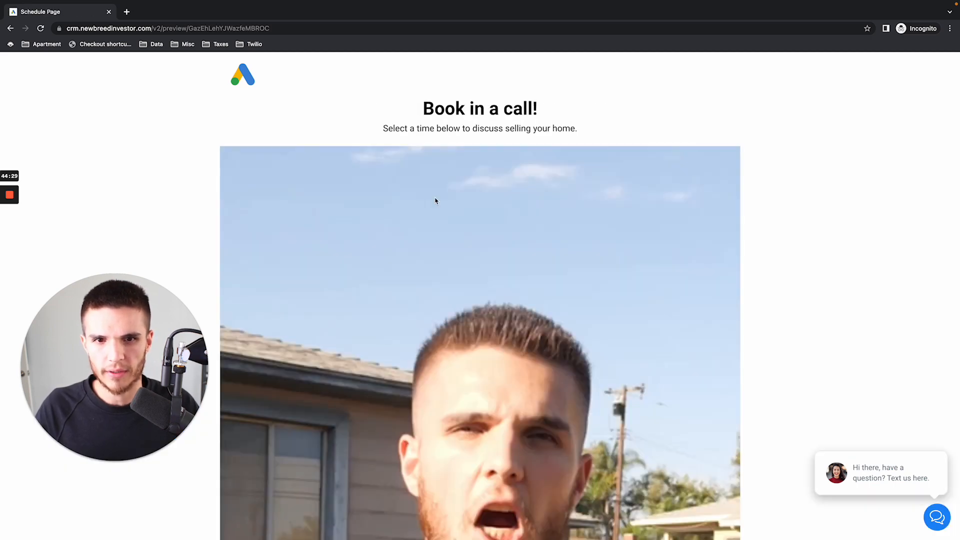
- Look through the Schedule Page loaded after the form submission
{"action": "scroll", "coordinate": [435, 201], "scroll_direction": "down", "scroll_amount": 10}
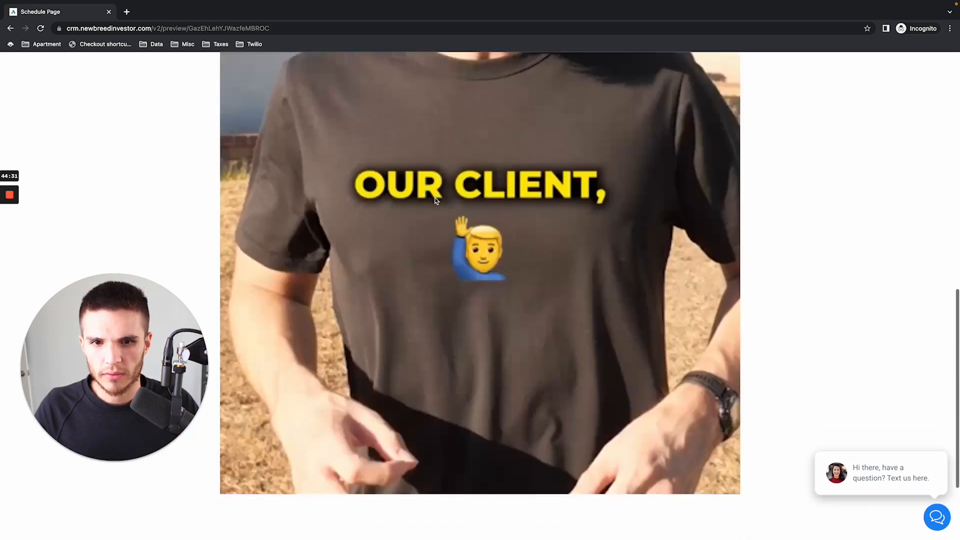
{"action": "scroll", "coordinate": [435, 200], "scroll_direction": "down", "scroll_amount": 3}
{"action": "scroll", "coordinate": [435, 201], "scroll_direction": "up", "scroll_amount": 6}
- Check the CRM's contacts list for the submitted test leads and return to the incognito Schedule Page
{"action": "key", "text": "ctrl+Left"}
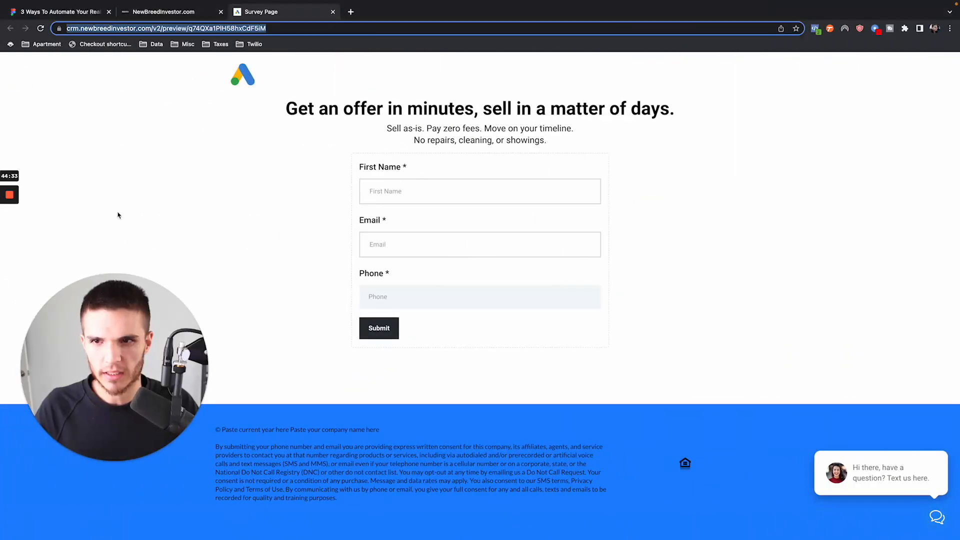
{"action": "left_click", "coordinate": [176, 13]}
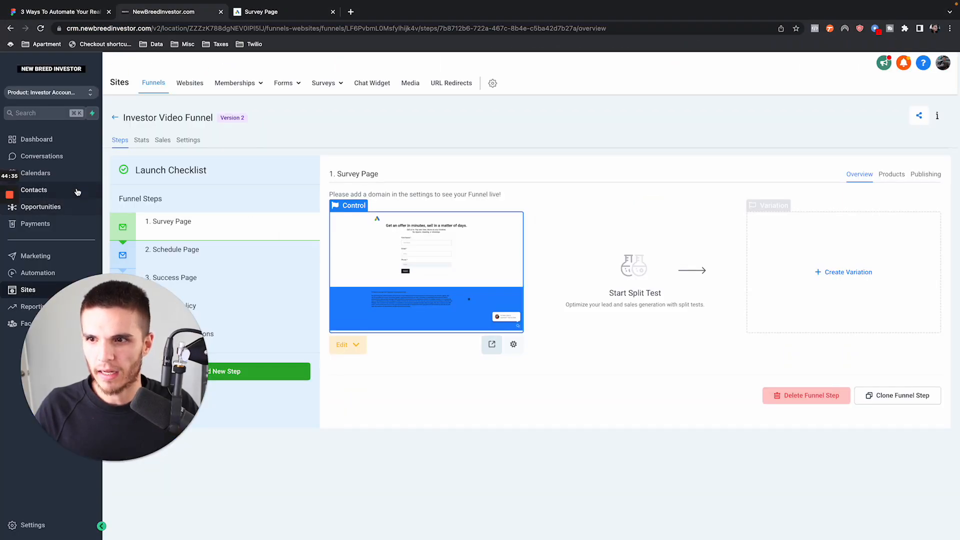
{"action": "left_click", "coordinate": [77, 191]}
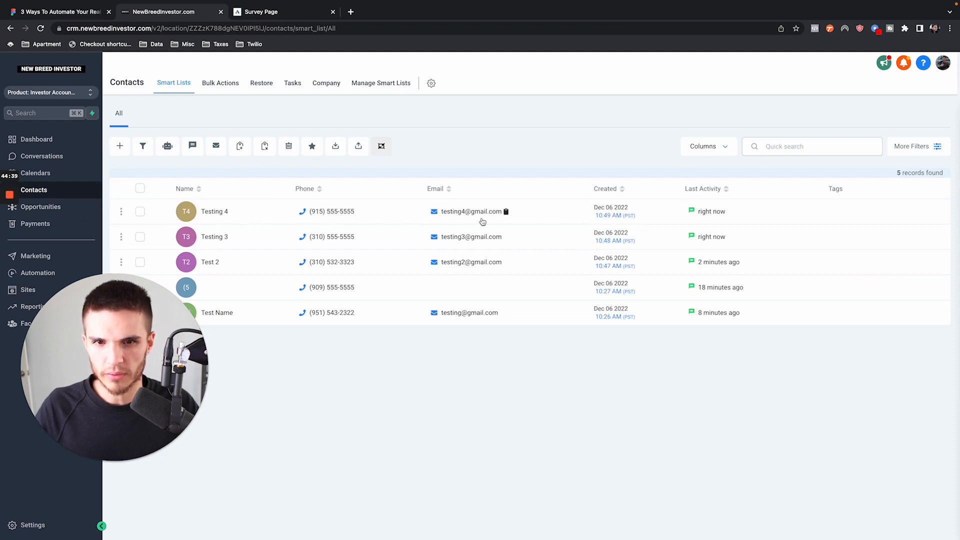
{"action": "key", "text": "ctrl+Right"}
{"action": "scroll", "coordinate": [520, 308], "scroll_direction": "down", "scroll_amount": 4}
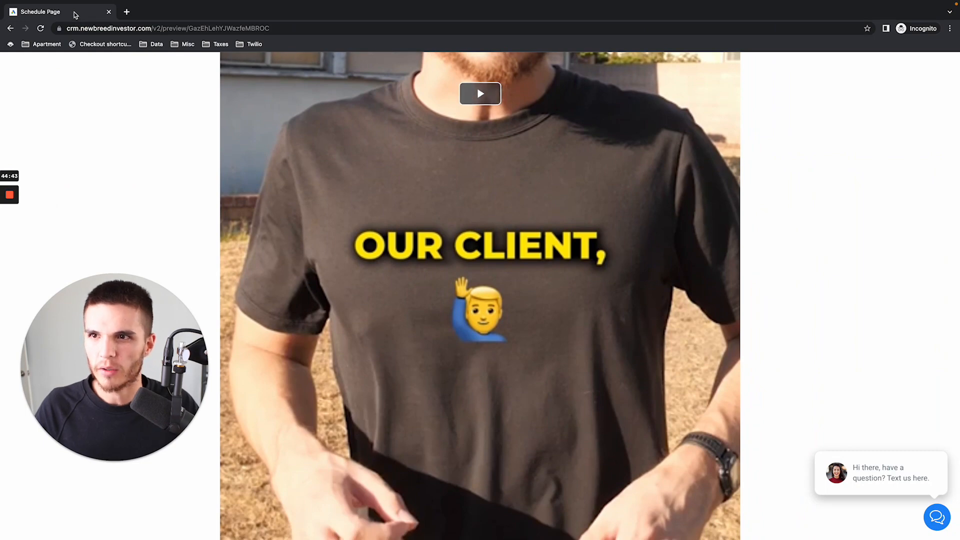
- Mute the incognito Schedule Page's tab and start playing the page's video
{"action": "right_click", "coordinate": [75, 11]}
{"action": "left_click", "coordinate": [355, 197]}
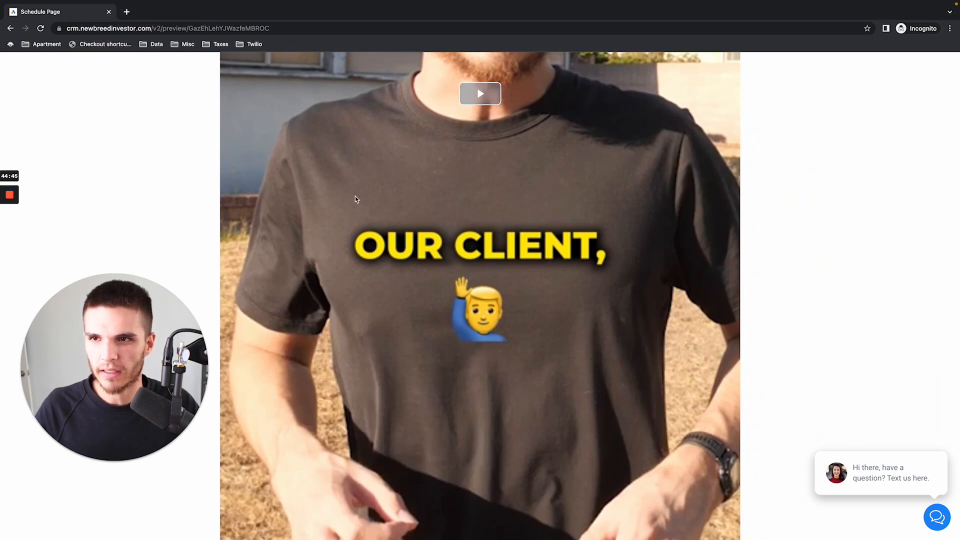
{"action": "scroll", "coordinate": [355, 197], "scroll_direction": "down", "scroll_amount": 4}
{"action": "scroll", "coordinate": [463, 222], "scroll_direction": "up", "scroll_amount": 2}
{"action": "scroll", "coordinate": [462, 219], "scroll_direction": "up", "scroll_amount": 3}
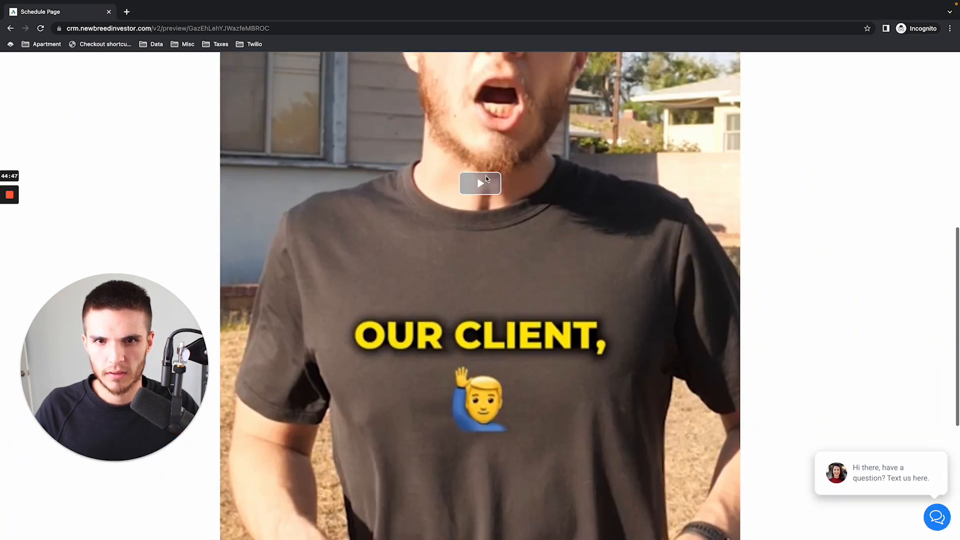
{"action": "scroll", "coordinate": [556, 289], "scroll_direction": "down", "scroll_amount": 4}
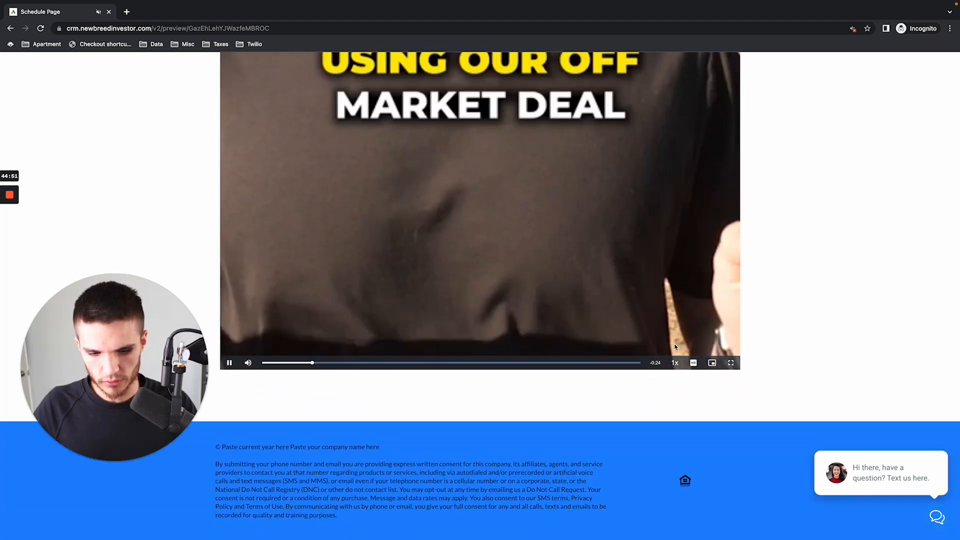
- Fit the whole Schedule Page video in view, skip through it, play it to the end and enlarge the page to 50%
{"action": "key", "text": "super+minus"}
{"action": "key", "text": "super+minus"}
{"action": "key", "text": "super+minus"}
{"action": "key", "text": "super+minus"}
{"action": "key", "text": "super+minus"}
{"action": "key", "text": "super+minus"}
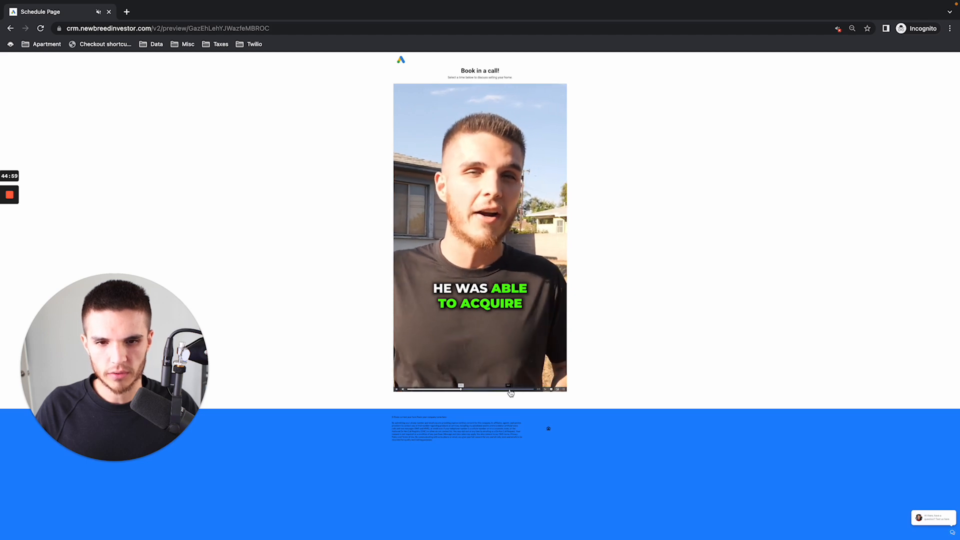
{"action": "left_click", "coordinate": [512, 391]}
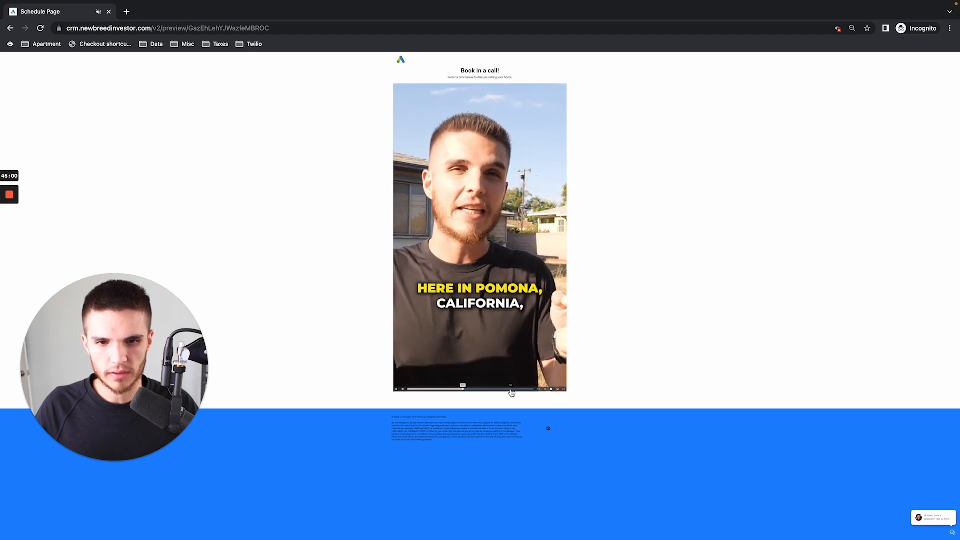
{"action": "left_click", "coordinate": [426, 389]}
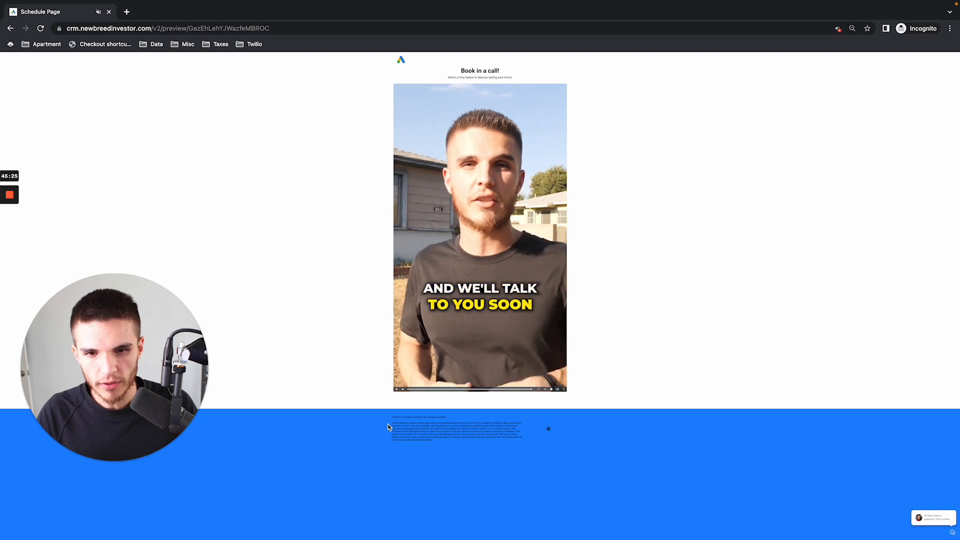
{"action": "key", "text": "super+equal"}
{"action": "key", "text": "super+equal"}
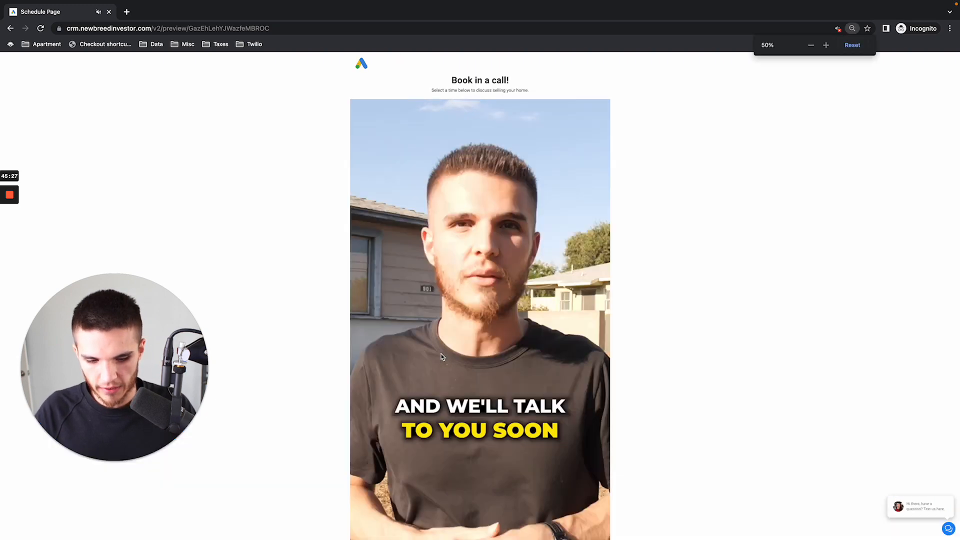
- Switch to the CRM's contacts, dismiss the phone number banner and read the automated messages sent to Testing 4
{"action": "key", "text": "ctrl+Left"}
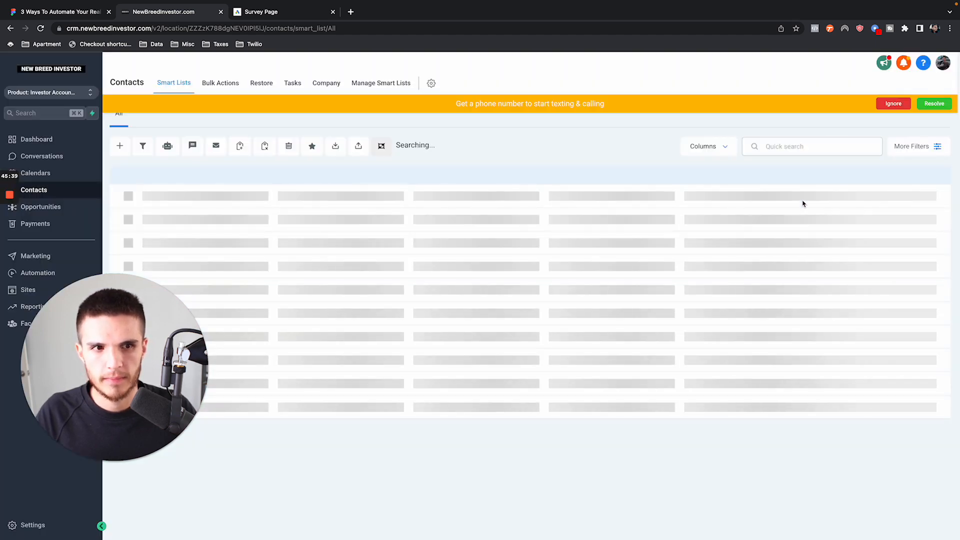
{"action": "left_click", "coordinate": [893, 103]}
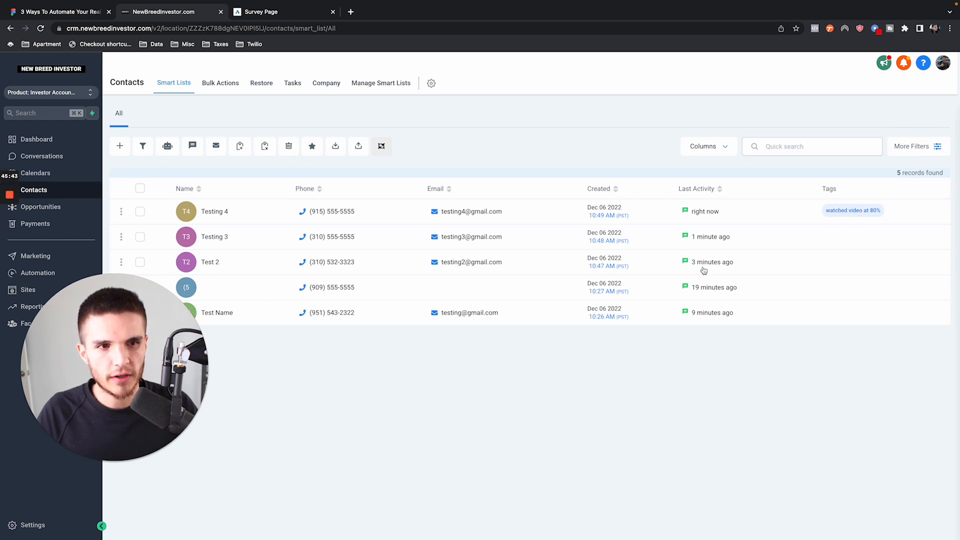
{"action": "left_click", "coordinate": [215, 215]}
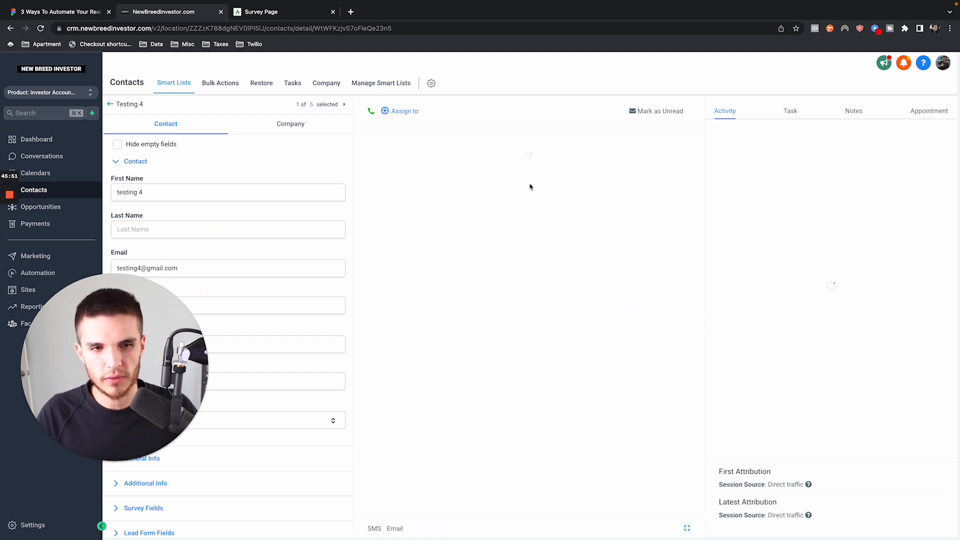
{"action": "left_click_drag", "start_coordinate": [528, 229], "coordinate": [662, 263]}
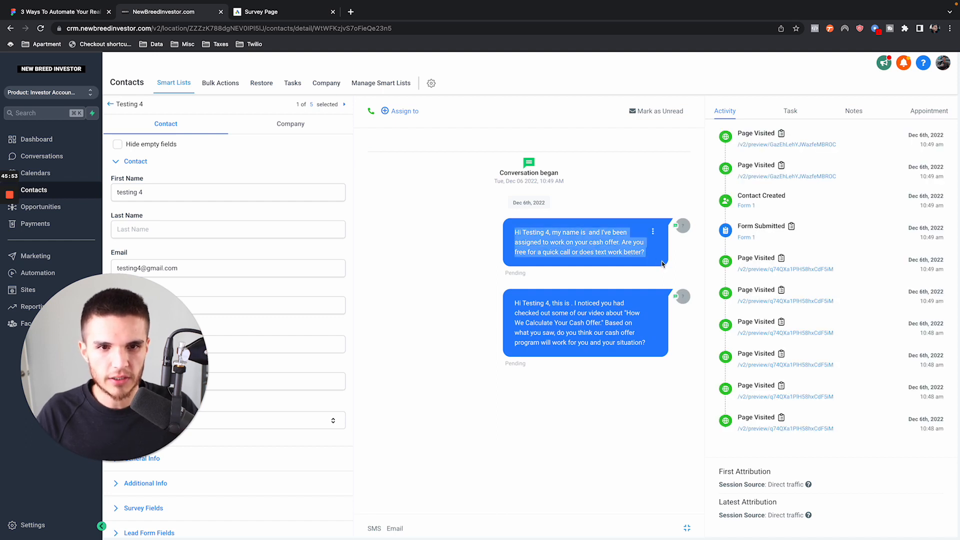
{"action": "left_click_drag", "start_coordinate": [514, 303], "coordinate": [629, 330]}
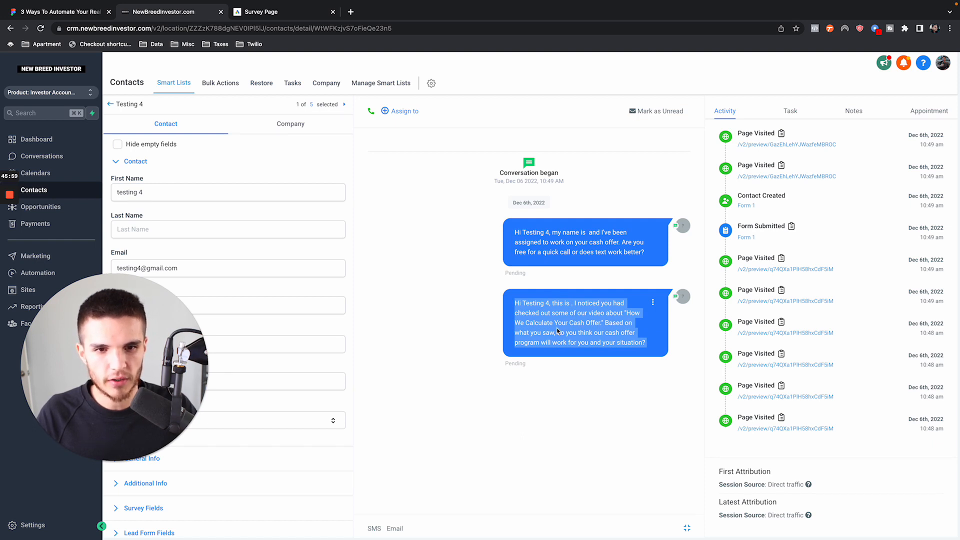
{"action": "left_click", "coordinate": [526, 322]}
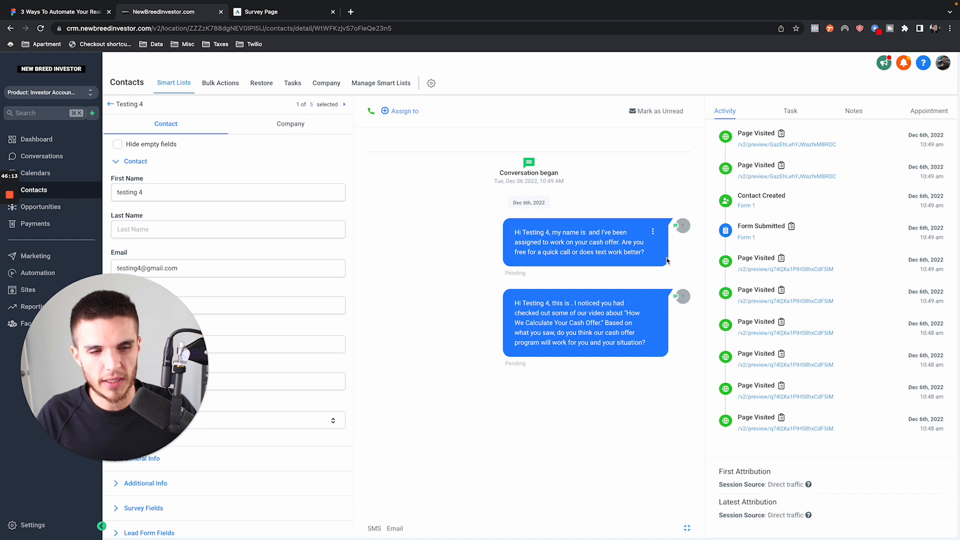
- Open the Investor Video Funnel's Schedule Page in the page builder for editing
{"action": "left_click", "coordinate": [48, 290]}
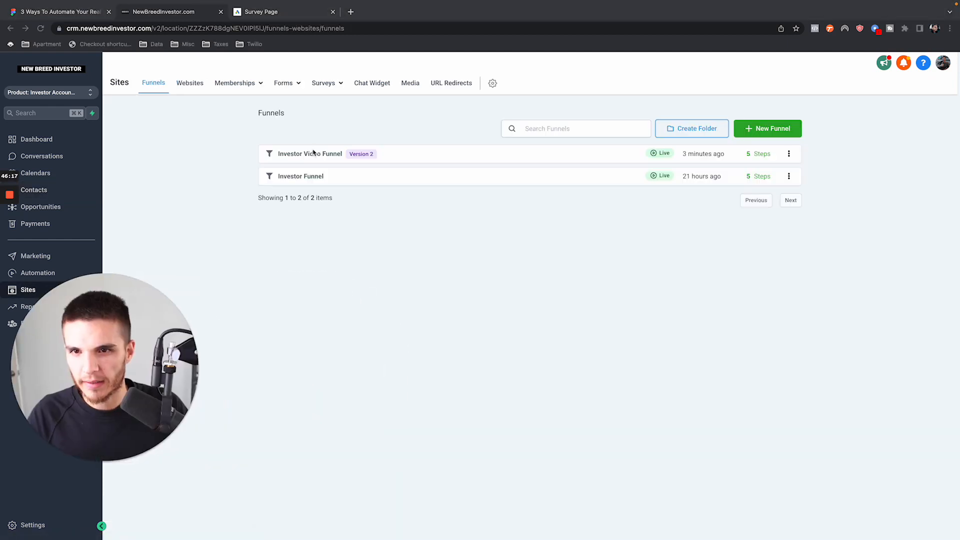
{"action": "left_click", "coordinate": [313, 156]}
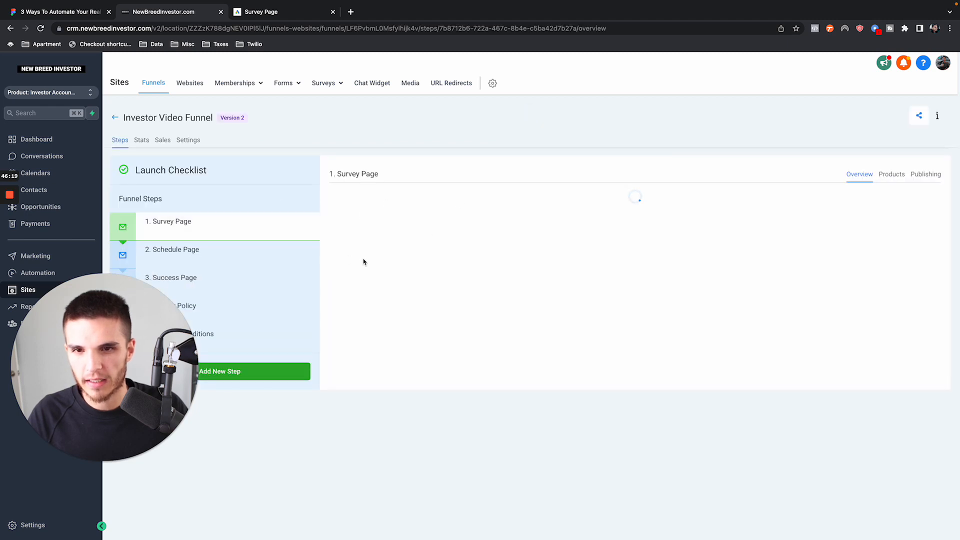
{"action": "left_click", "coordinate": [221, 257]}
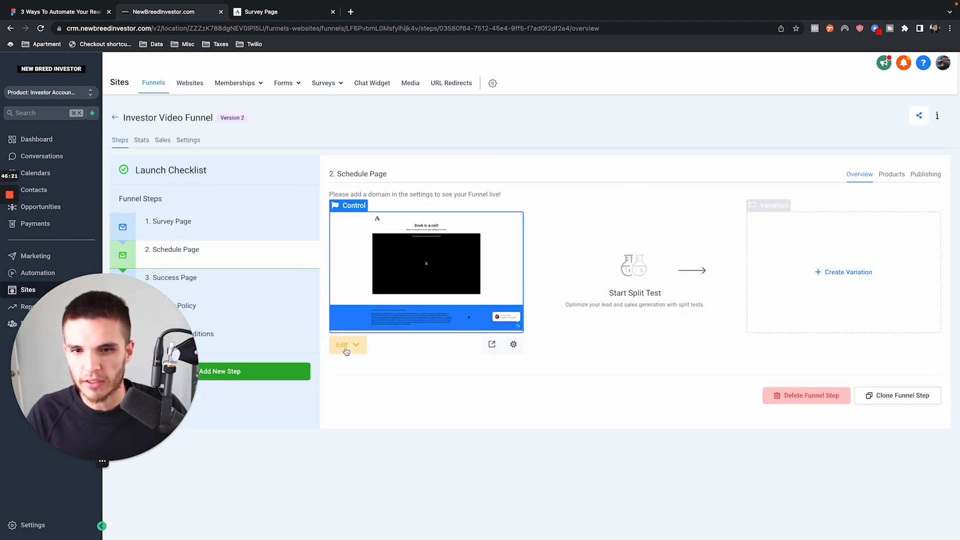
{"action": "left_click", "coordinate": [344, 351]}
{"action": "left_click", "coordinate": [357, 367]}
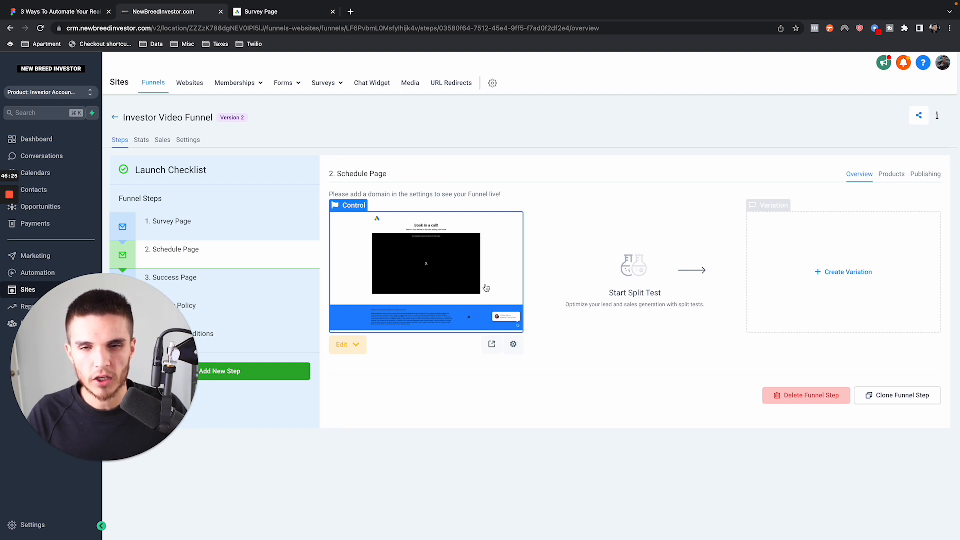
{"action": "left_click", "coordinate": [337, 353]}
{"action": "left_click", "coordinate": [355, 368]}
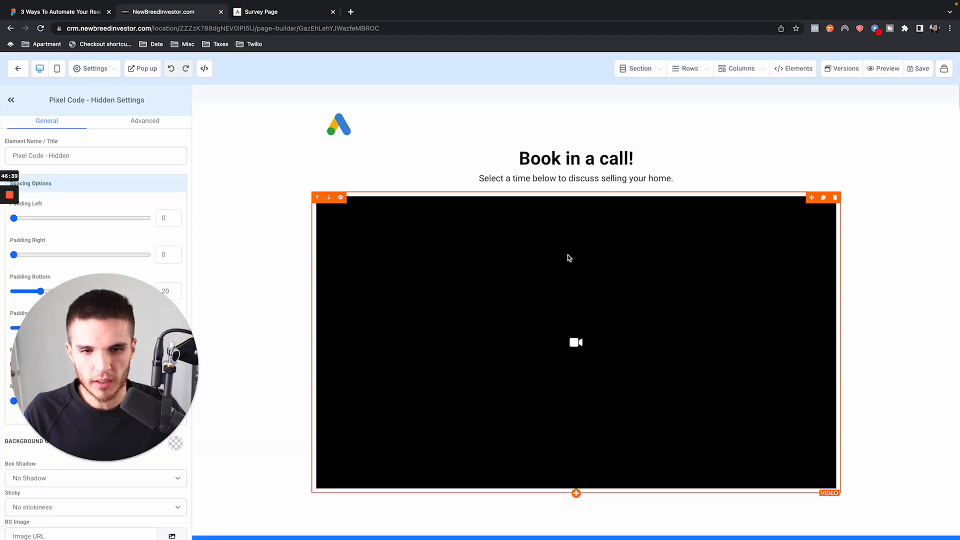
- Try a button element below the Schedule Page's video, look over its settings and remove it
{"action": "scroll", "coordinate": [567, 264], "scroll_direction": "down", "scroll_amount": 2}
{"action": "left_click", "coordinate": [576, 364]}
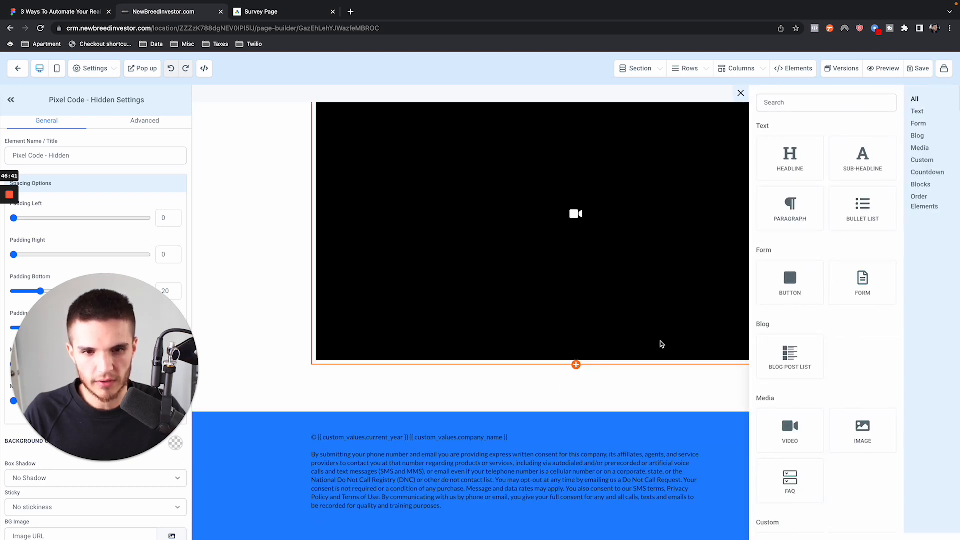
{"action": "left_click", "coordinate": [792, 288]}
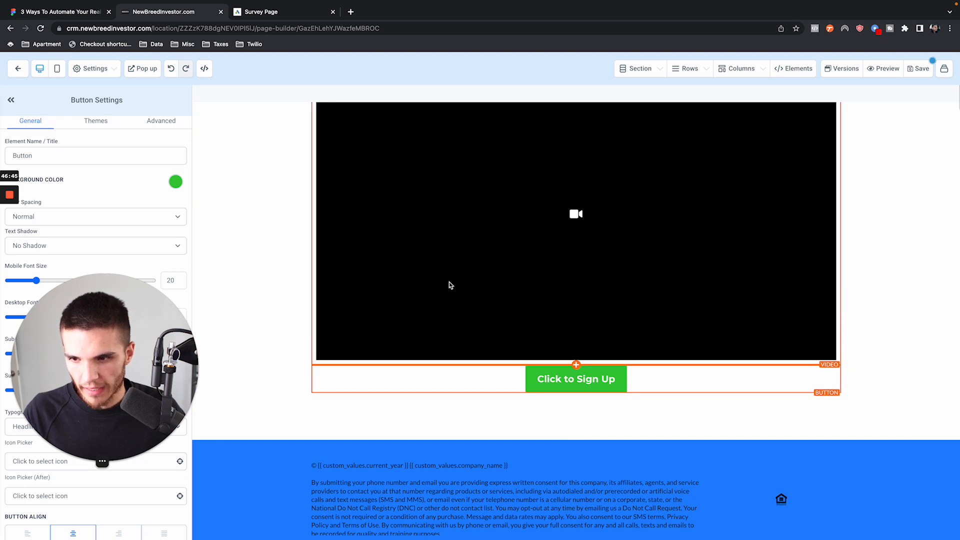
{"action": "scroll", "coordinate": [93, 378], "scroll_direction": "down", "scroll_amount": 3}
{"action": "scroll", "coordinate": [93, 379], "scroll_direction": "down", "scroll_amount": 6}
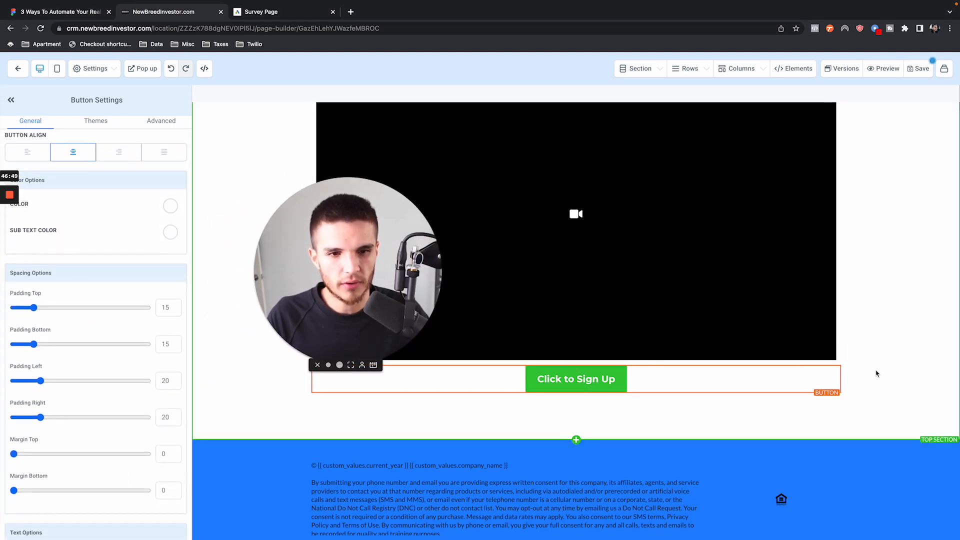
{"action": "left_click", "coordinate": [829, 373]}
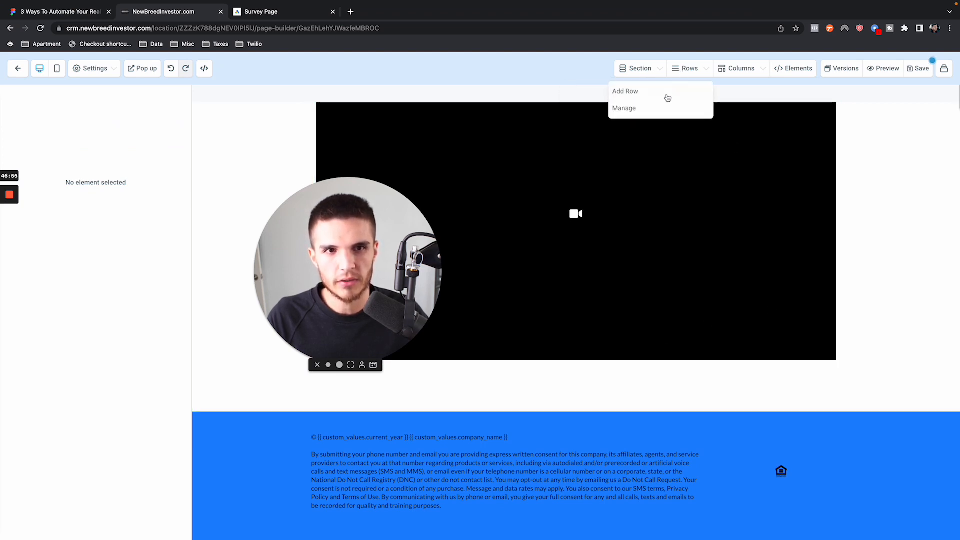
- Add a one-column row below the video and place a calendar element in it using the Investor Calendar
{"action": "left_click", "coordinate": [662, 103]}
{"action": "left_click", "coordinate": [698, 71]}
{"action": "left_click", "coordinate": [667, 93]}
{"action": "left_click_drag", "start_coordinate": [860, 142], "coordinate": [571, 399]}
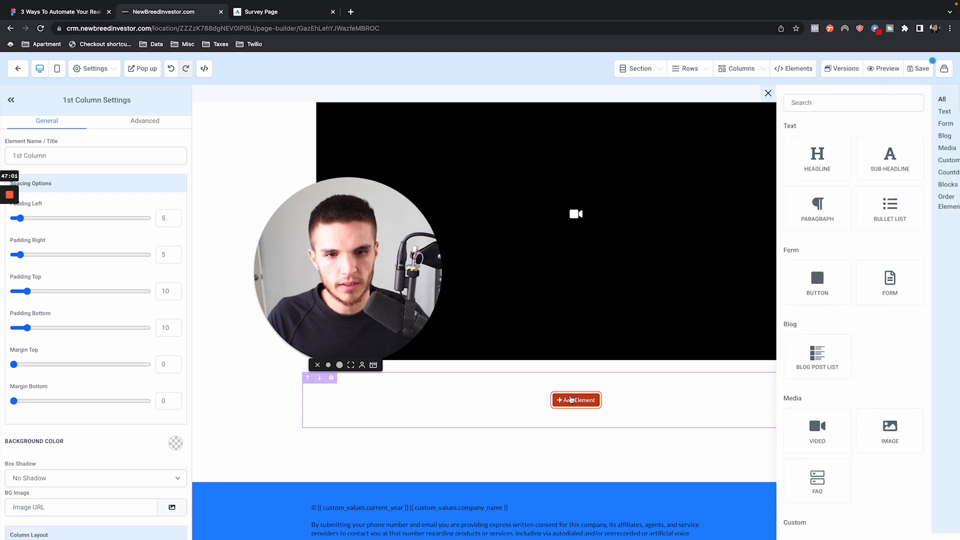
{"action": "type", "text": "ca"}
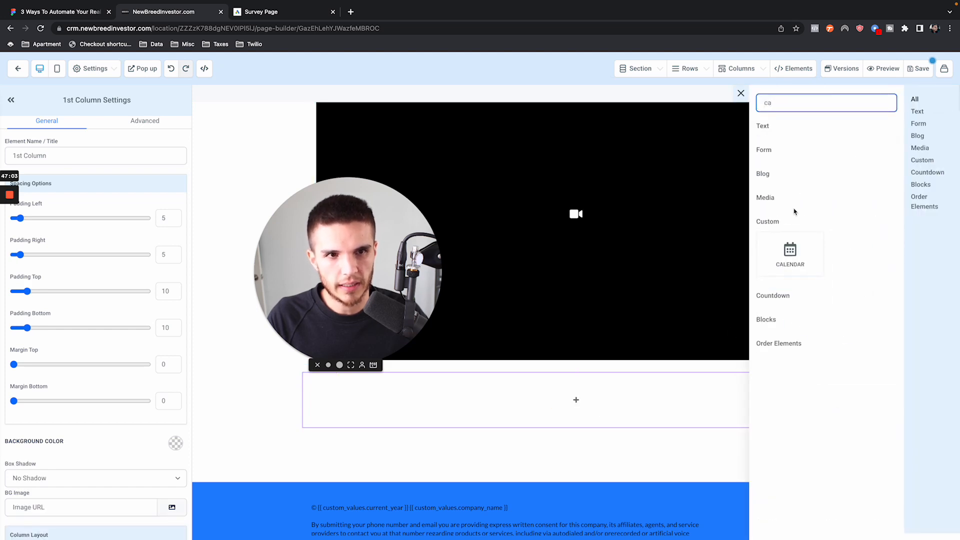
{"action": "left_click", "coordinate": [790, 254]}
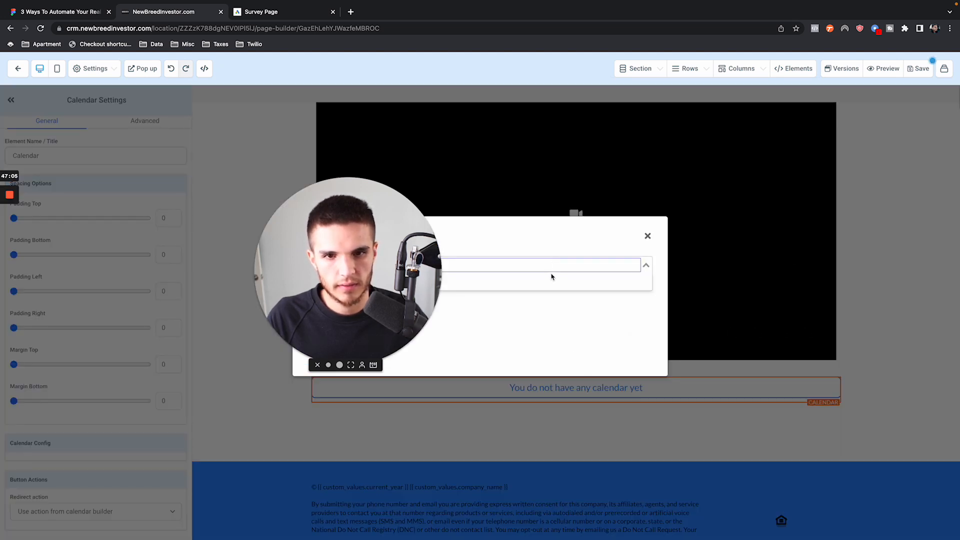
{"action": "left_click", "coordinate": [550, 274]}
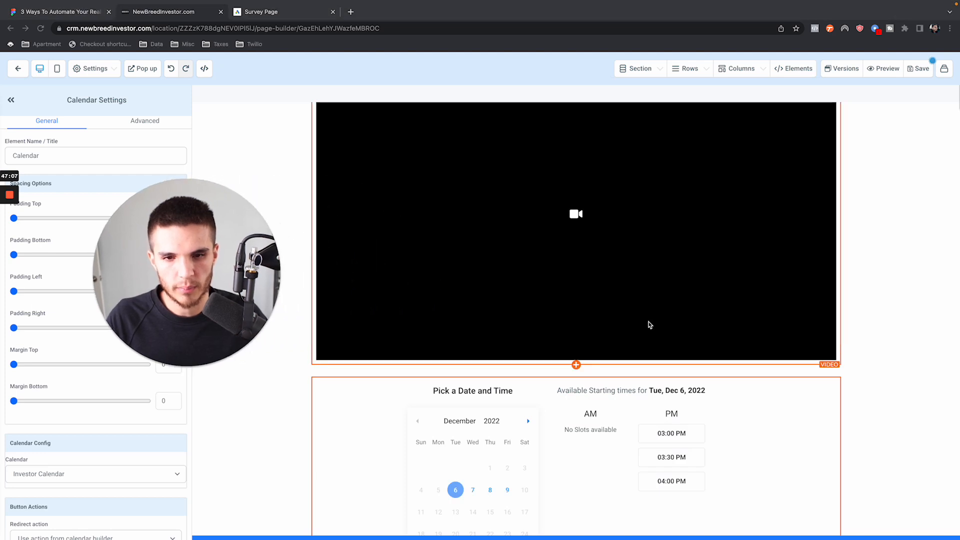
{"action": "scroll", "coordinate": [649, 325], "scroll_direction": "down", "scroll_amount": 6}
{"action": "scroll", "coordinate": [649, 325], "scroll_direction": "up", "scroll_amount": 7}
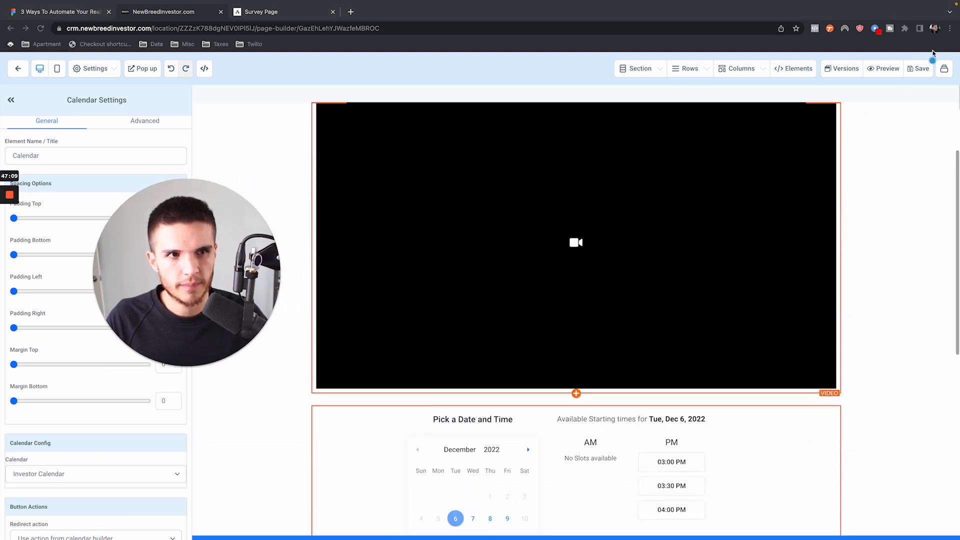
- Save the Schedule Page, dismiss the SEO metadata settings without changes and open the page's preview
{"action": "left_click", "coordinate": [919, 68]}
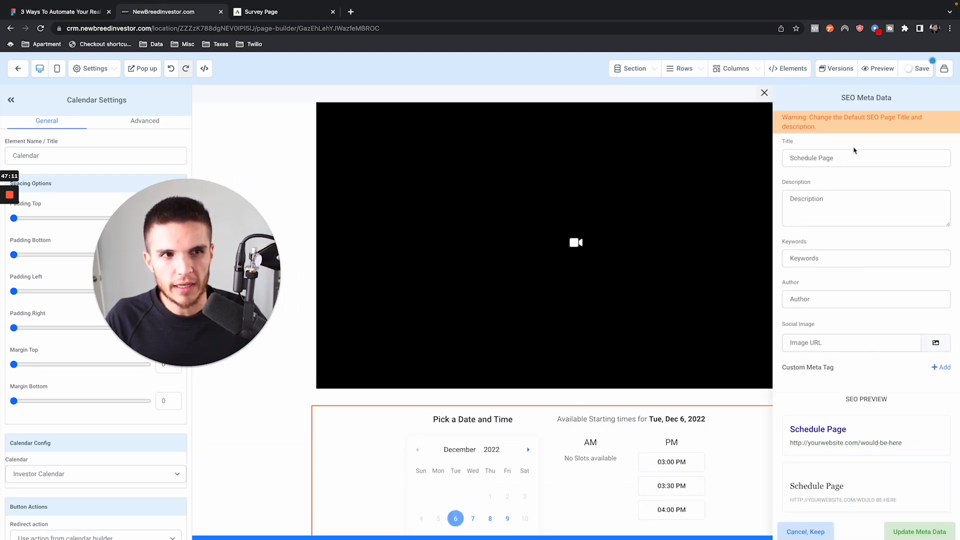
{"action": "left_click", "coordinate": [764, 92]}
{"action": "scroll", "coordinate": [628, 222], "scroll_direction": "up", "scroll_amount": 3}
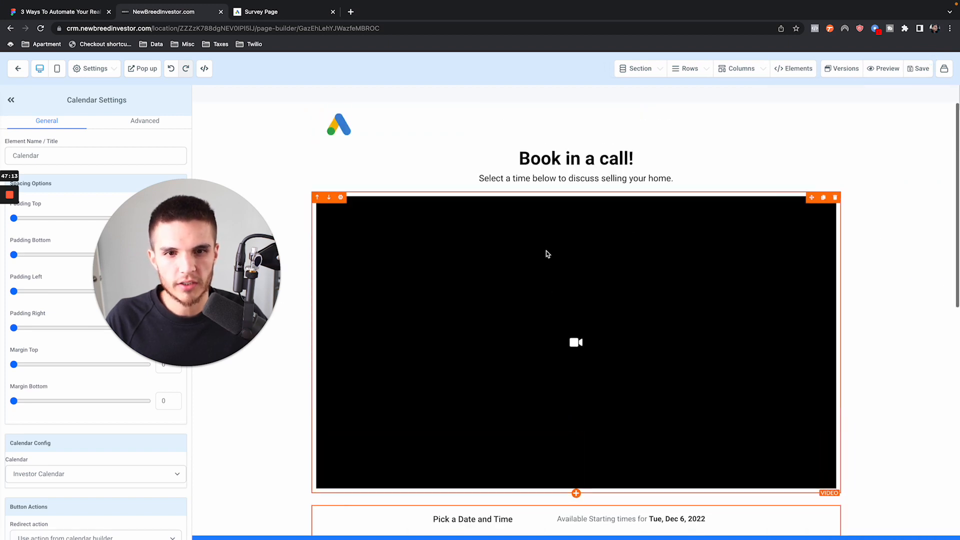
{"action": "scroll", "coordinate": [550, 267], "scroll_direction": "down", "scroll_amount": 8}
{"action": "scroll", "coordinate": [810, 178], "scroll_direction": "up", "scroll_amount": 8}
{"action": "left_click", "coordinate": [886, 70]}
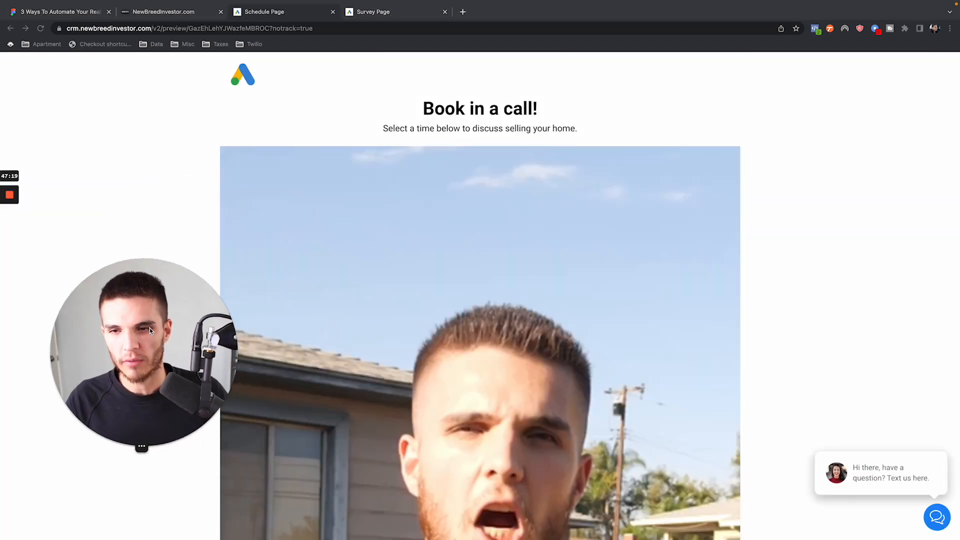
- Examine the video and the booking calendar on the previewed Schedule Page and close the preview
{"action": "scroll", "coordinate": [424, 266], "scroll_direction": "down", "scroll_amount": 5}
{"action": "scroll", "coordinate": [450, 282], "scroll_direction": "down", "scroll_amount": 5}
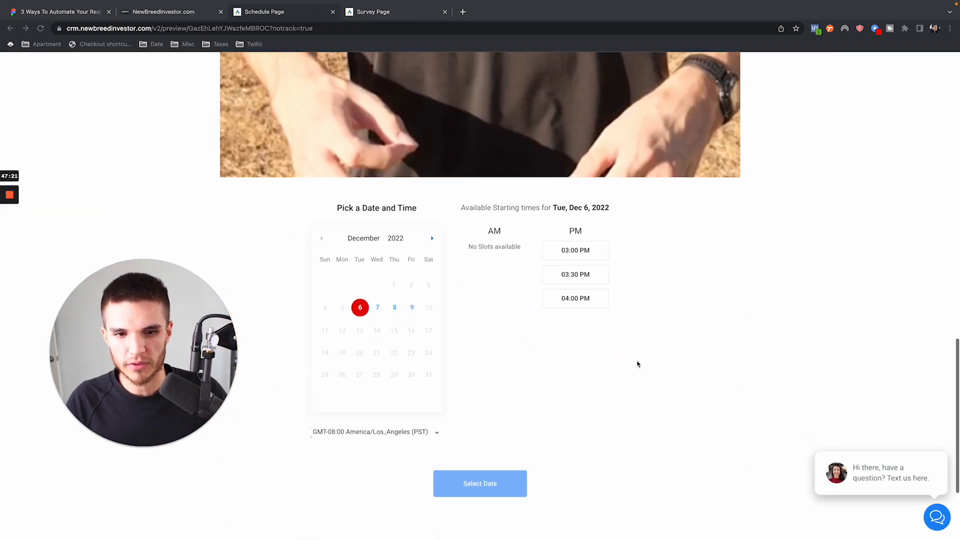
{"action": "scroll", "coordinate": [491, 332], "scroll_direction": "up", "scroll_amount": 10}
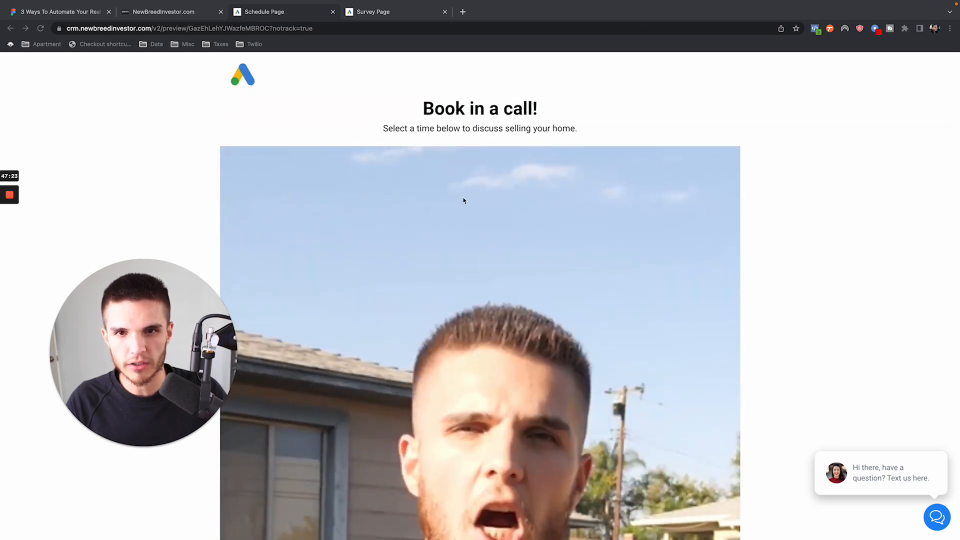
{"action": "scroll", "coordinate": [441, 175], "scroll_direction": "down", "scroll_amount": 5}
{"action": "scroll", "coordinate": [441, 175], "scroll_direction": "up", "scroll_amount": 5}
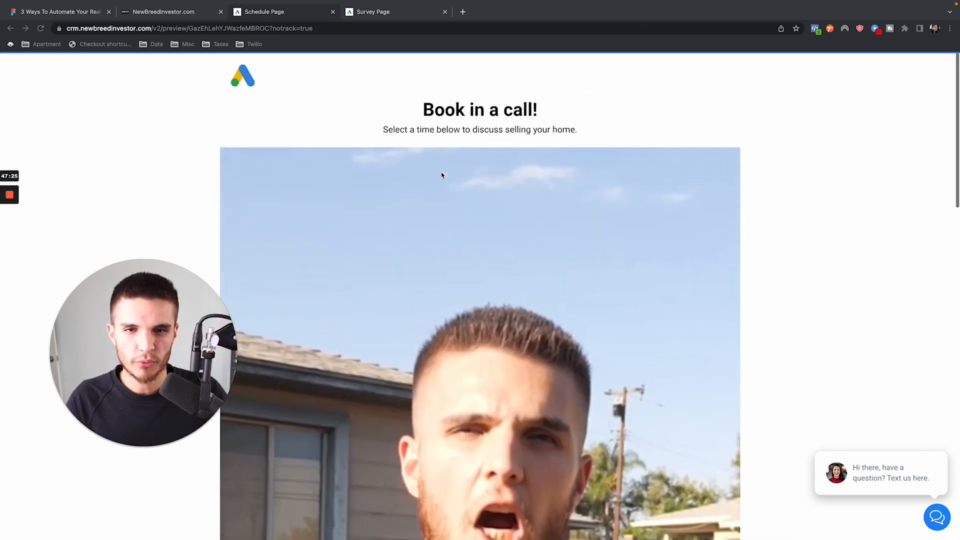
{"action": "scroll", "coordinate": [441, 175], "scroll_direction": "down", "scroll_amount": 4}
{"action": "scroll", "coordinate": [267, 172], "scroll_direction": "up", "scroll_amount": 4}
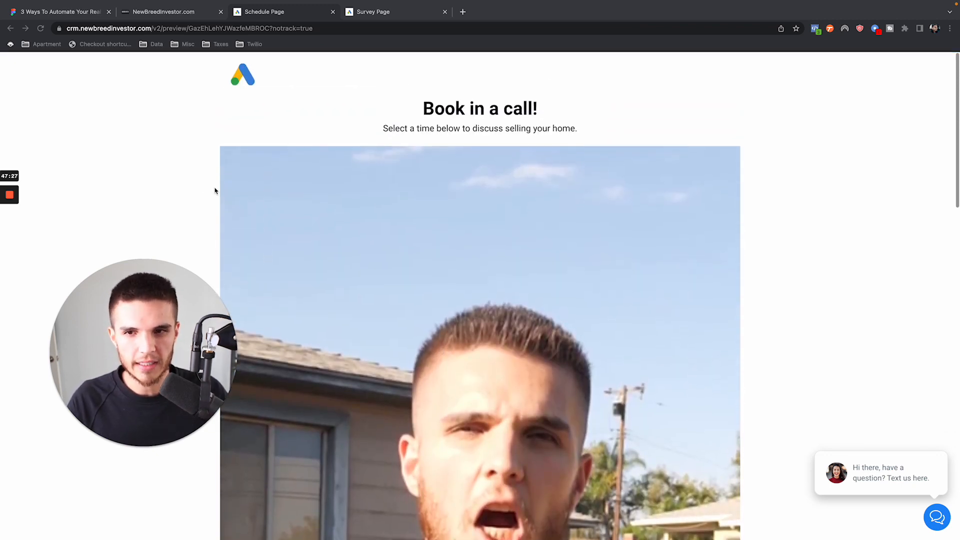
{"action": "scroll", "coordinate": [250, 217], "scroll_direction": "down", "scroll_amount": 1}
{"action": "scroll", "coordinate": [250, 220], "scroll_direction": "down", "scroll_amount": 4}
{"action": "scroll", "coordinate": [508, 224], "scroll_direction": "down", "scroll_amount": 10}
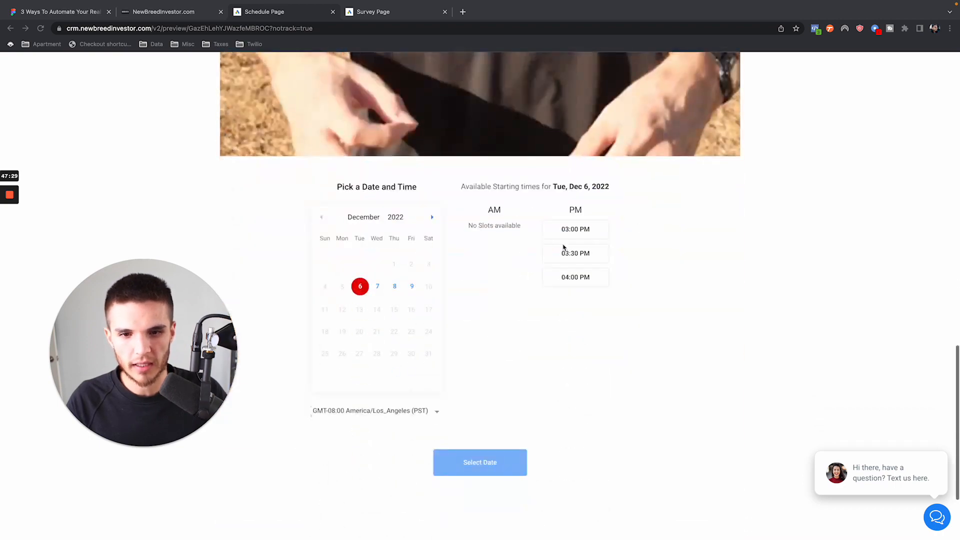
{"action": "scroll", "coordinate": [502, 222], "scroll_direction": "up", "scroll_amount": 8}
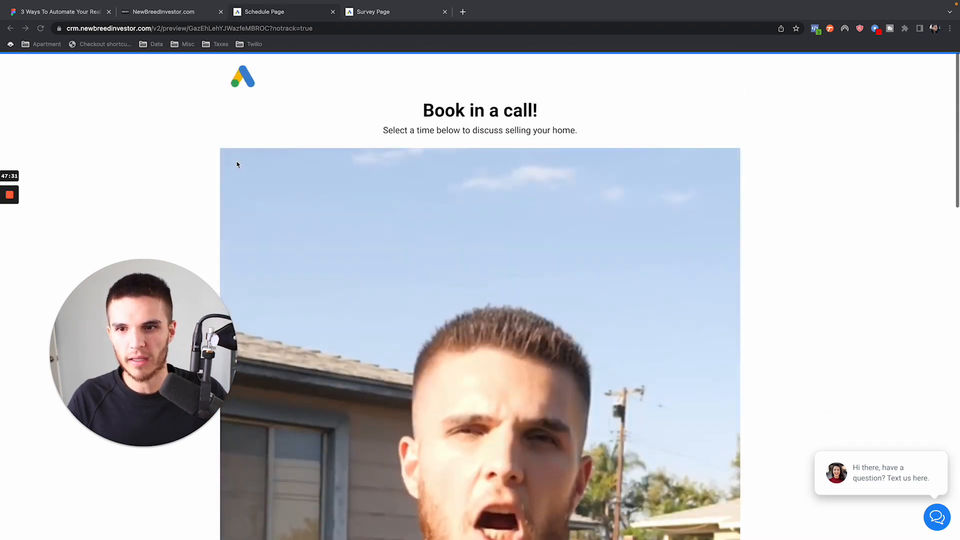
{"action": "scroll", "coordinate": [392, 146], "scroll_direction": "down", "scroll_amount": 8}
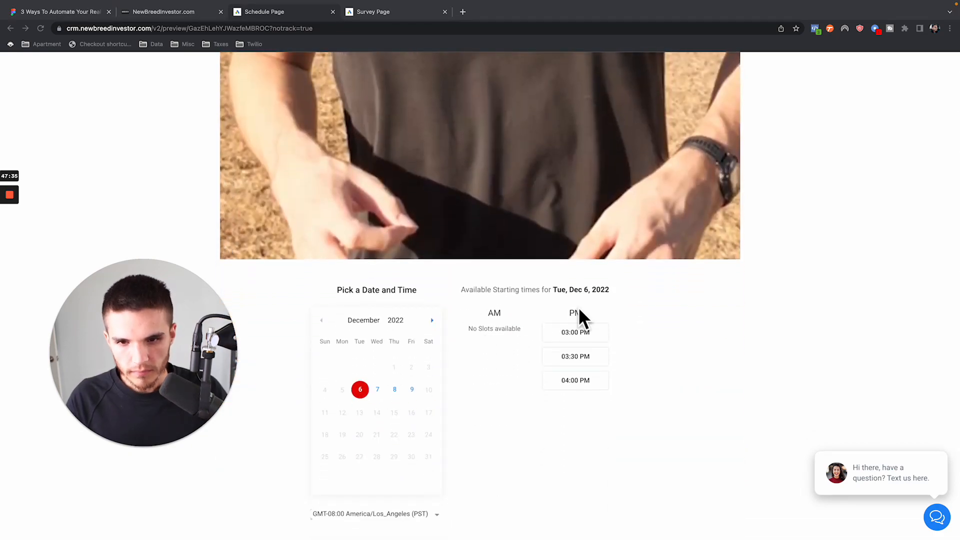
{"action": "scroll", "coordinate": [440, 344], "scroll_direction": "up", "scroll_amount": 6}
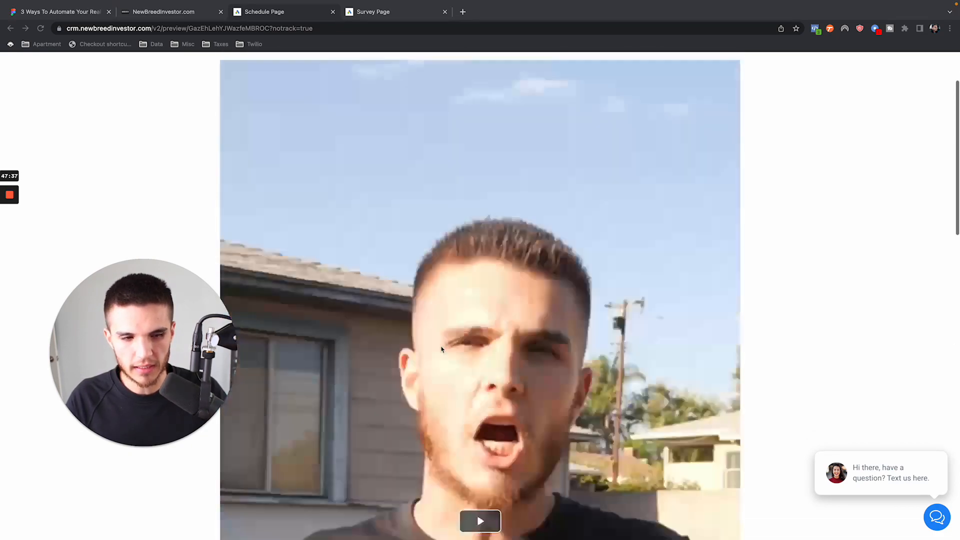
{"action": "left_click", "coordinate": [332, 12]}
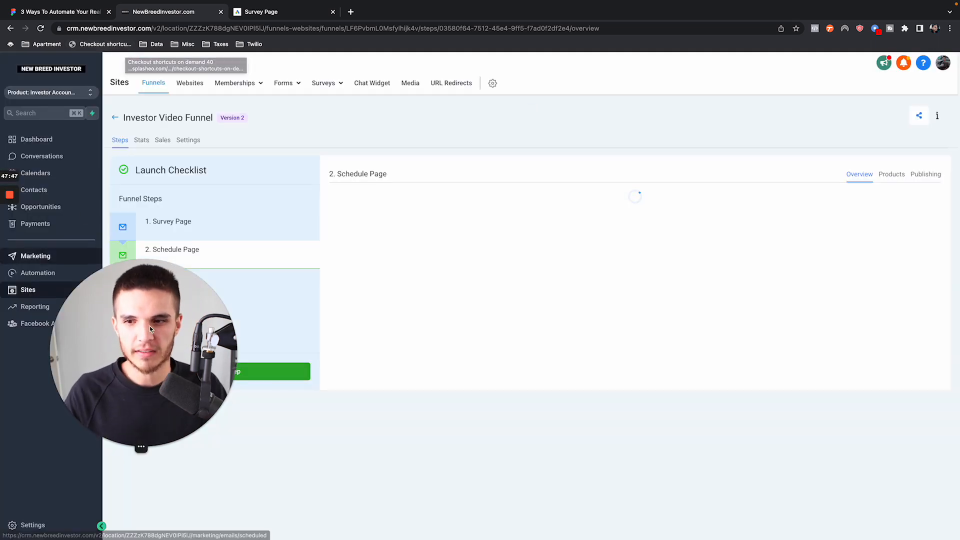
{"action": "left_click_drag", "start_coordinate": [145, 375], "coordinate": [106, 391]}
{"action": "left_click", "coordinate": [276, 428]}
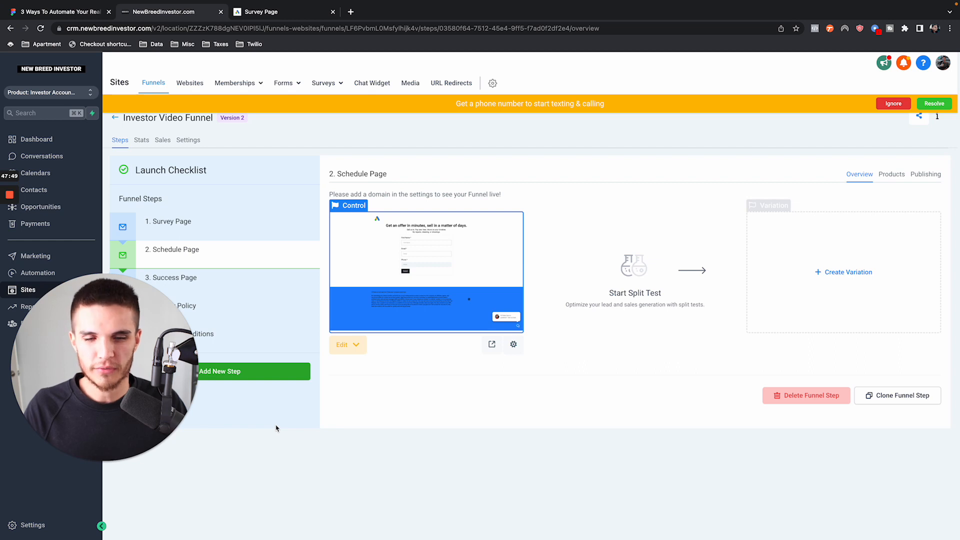